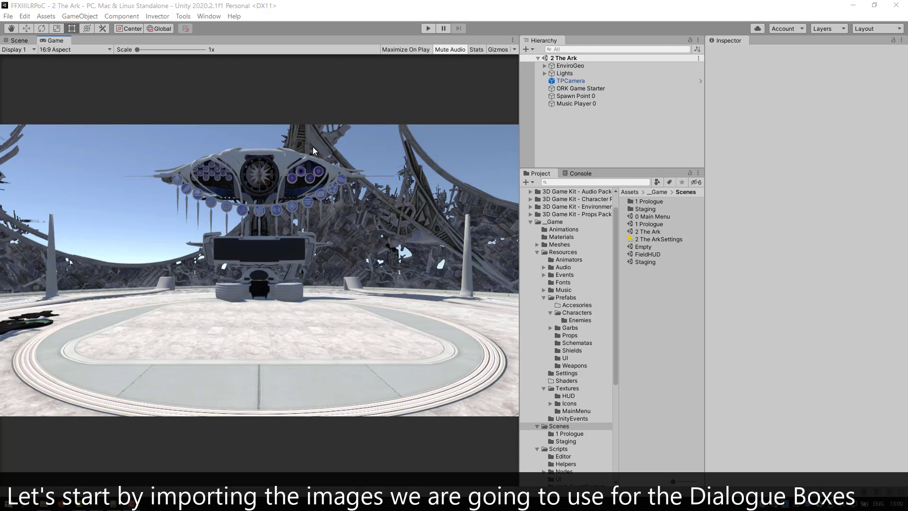
# Step: Run the scene in play mode, bring up the in-game pause menu and choose its Save option
pyautogui.click(345, 9)
pyautogui.hotkey('ctrl', 'p')
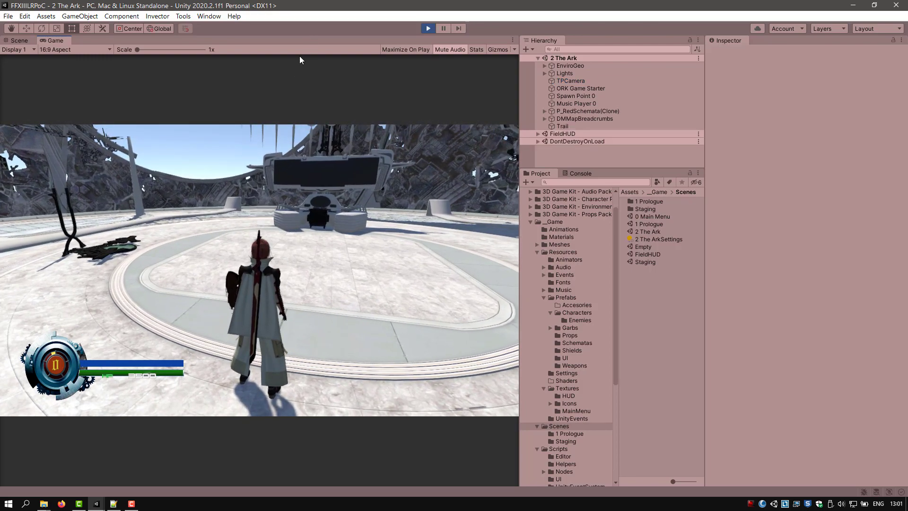
pyautogui.press('Escape')
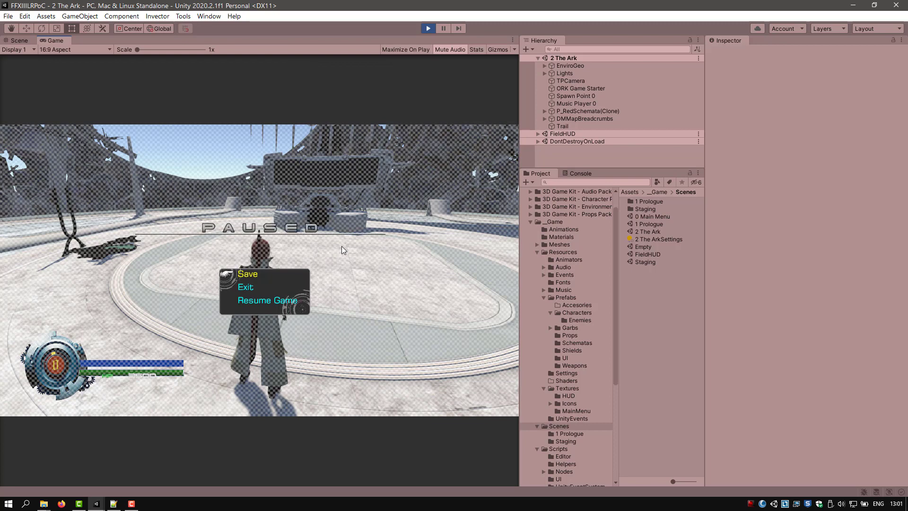
pyautogui.press('Down')
pyautogui.press('Down')
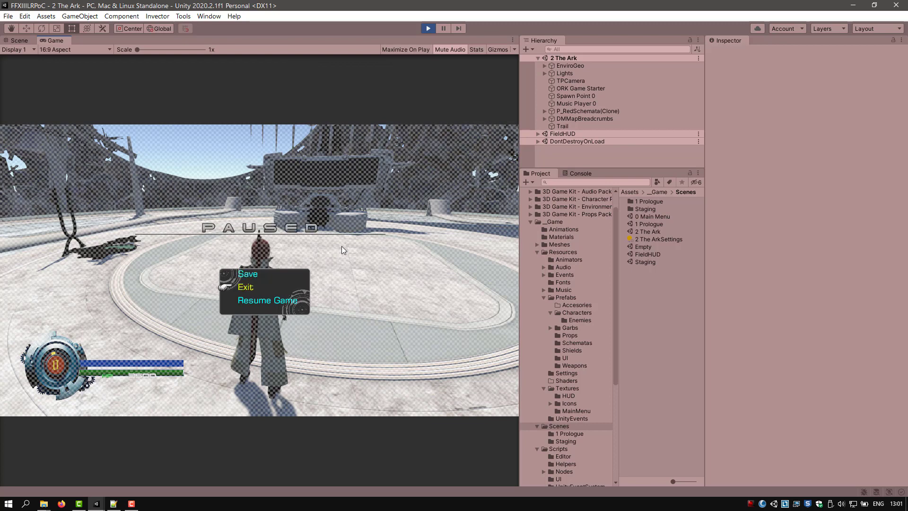
pyautogui.press('Up')
pyautogui.press('Up')
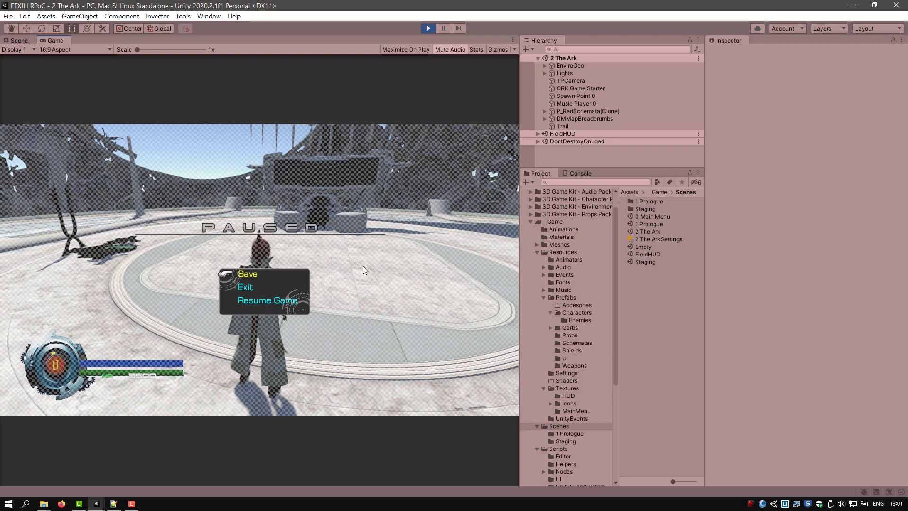
pyautogui.press('Return')
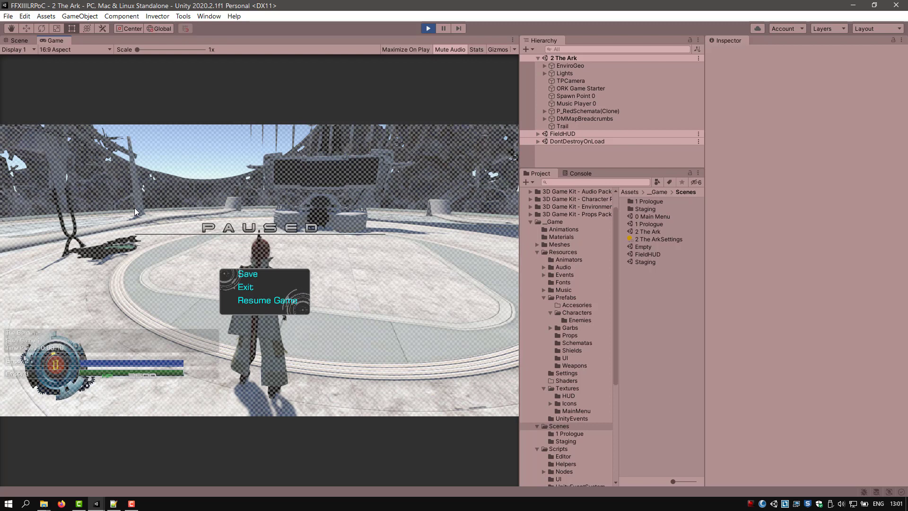
# Step: Back out of the save dialogue and the pause menu, and stop play mode
pyautogui.press('Escape')
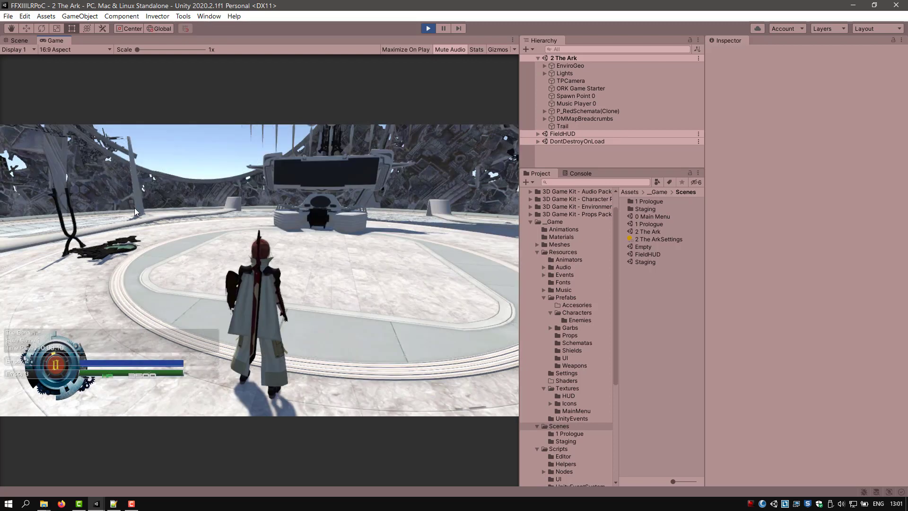
pyautogui.press('Escape')
pyautogui.press('Escape')
pyautogui.press('Escape')
pyautogui.press('Escape')
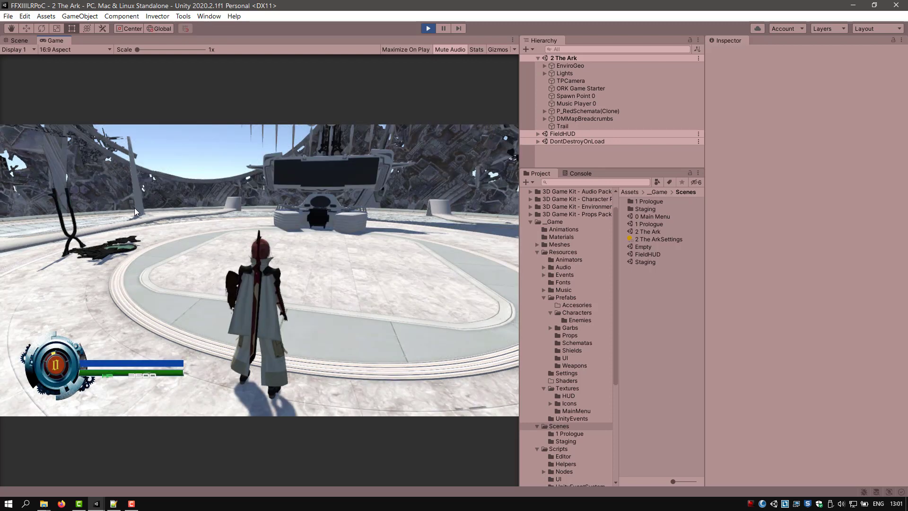
pyautogui.hotkey('ctrl', 'p')
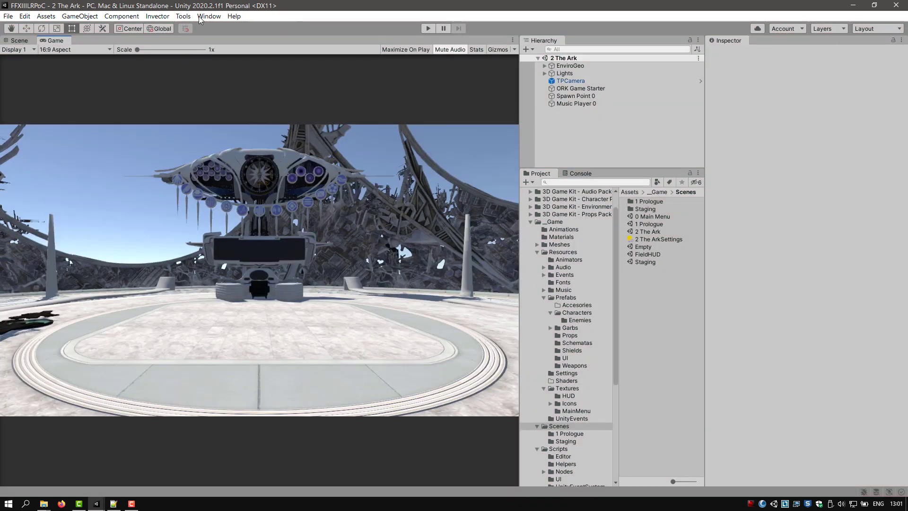
# Step: Review the ButtonListGUIBox and ExitGameGUIBox settings in ORK Framework, open ExitGameGUIBox in the GUI editor, and close the framework window
pyautogui.click(203, 17)
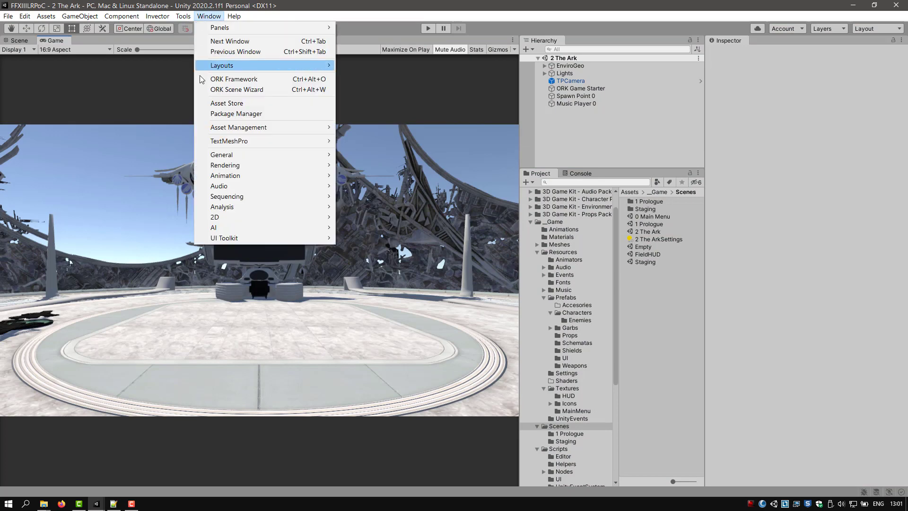
pyautogui.click(215, 80)
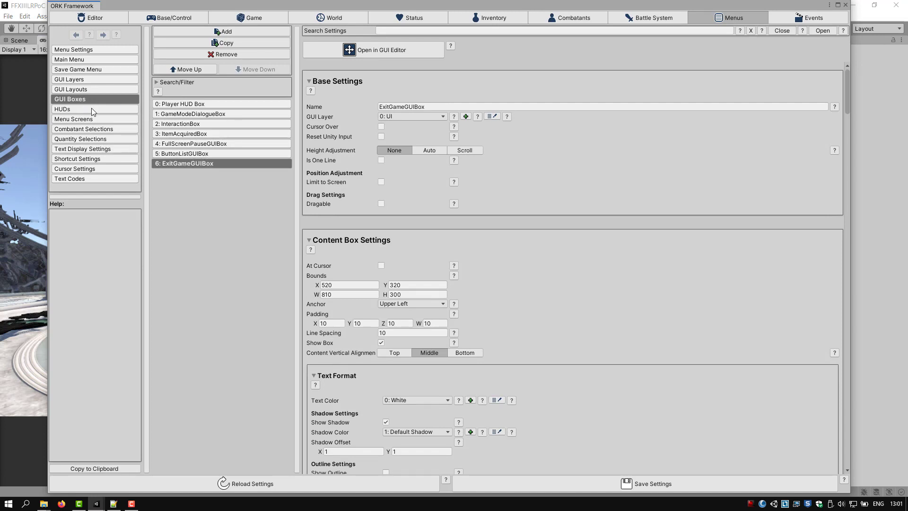
pyautogui.click(181, 153)
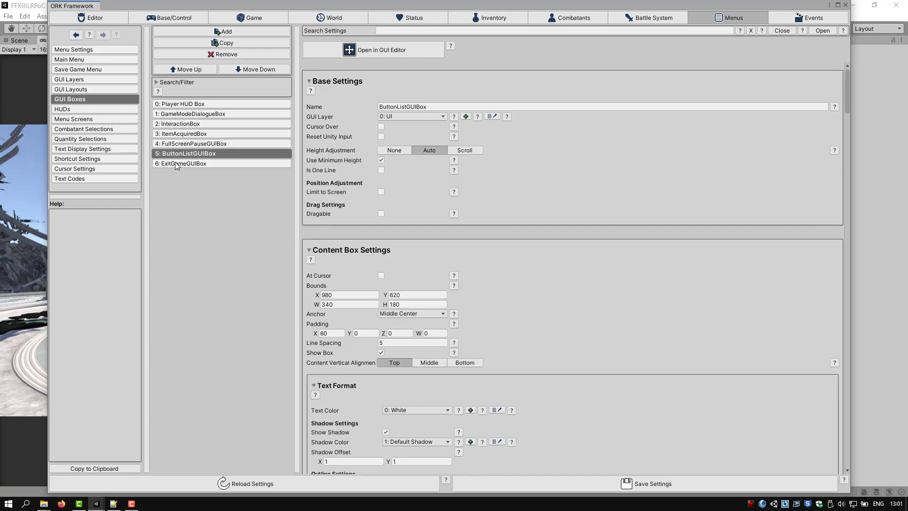
pyautogui.click(175, 163)
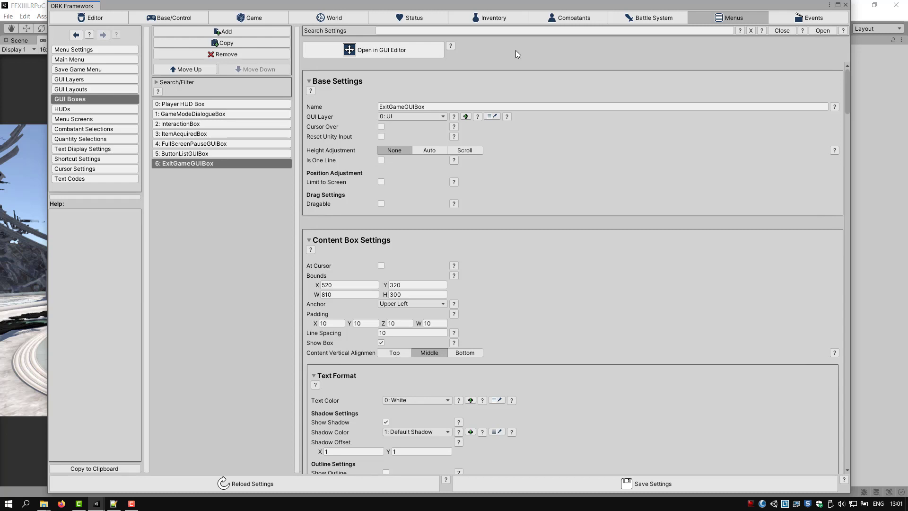
pyautogui.click(381, 52)
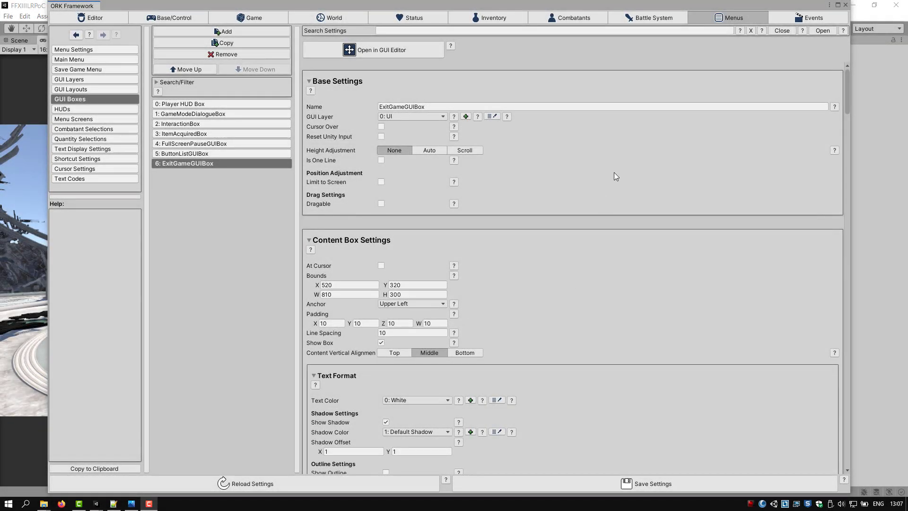
pyautogui.click(845, 6)
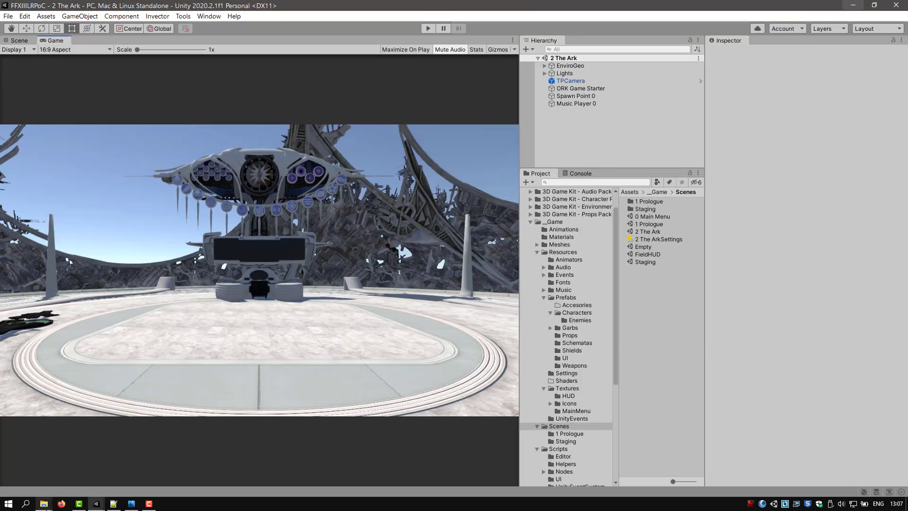
# Step: Switch to the 027 resources folder in File Explorer and show its files as large icons
pyautogui.moveTo(46, 504)
pyautogui.click(86, 474)
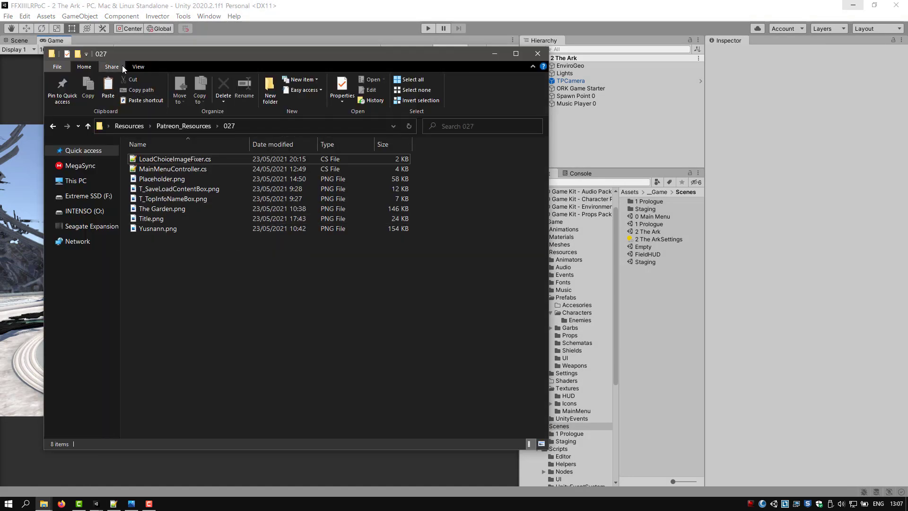
pyautogui.click(138, 67)
pyautogui.click(194, 80)
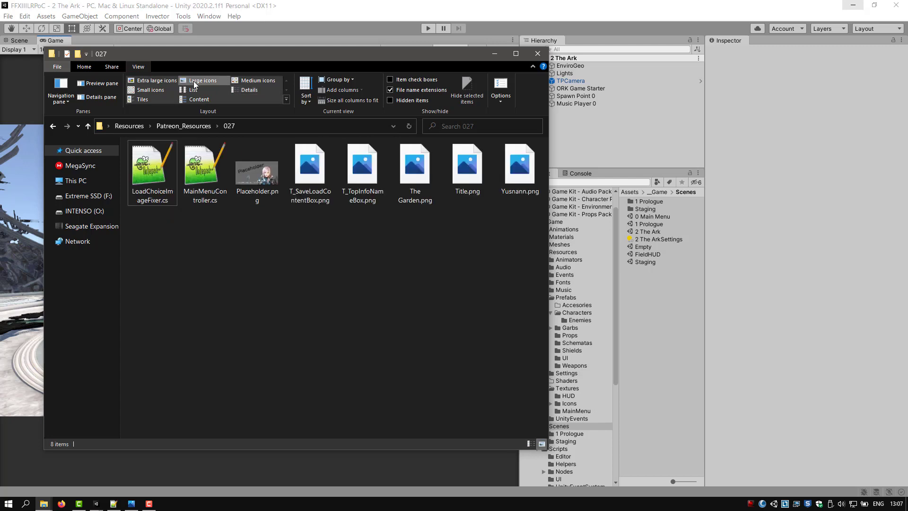
# Step: Preview the T_TopInfoNameBox.png and T_SaveLoadContentBox.png images, and close the viewer
pyautogui.click(359, 185)
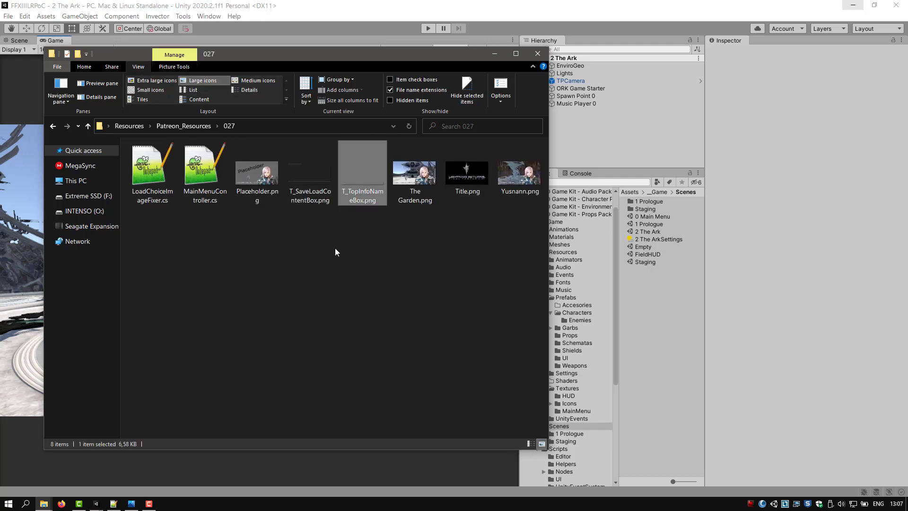
pyautogui.press('Return')
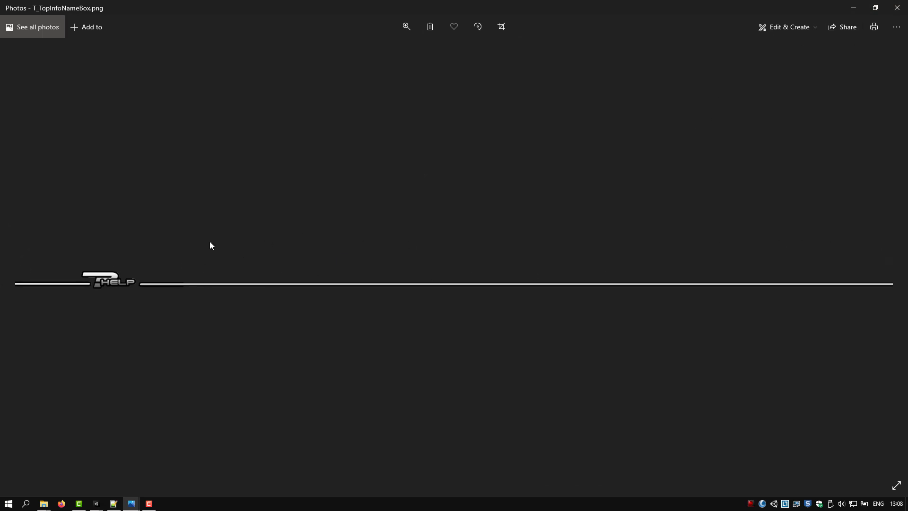
pyautogui.click(25, 259)
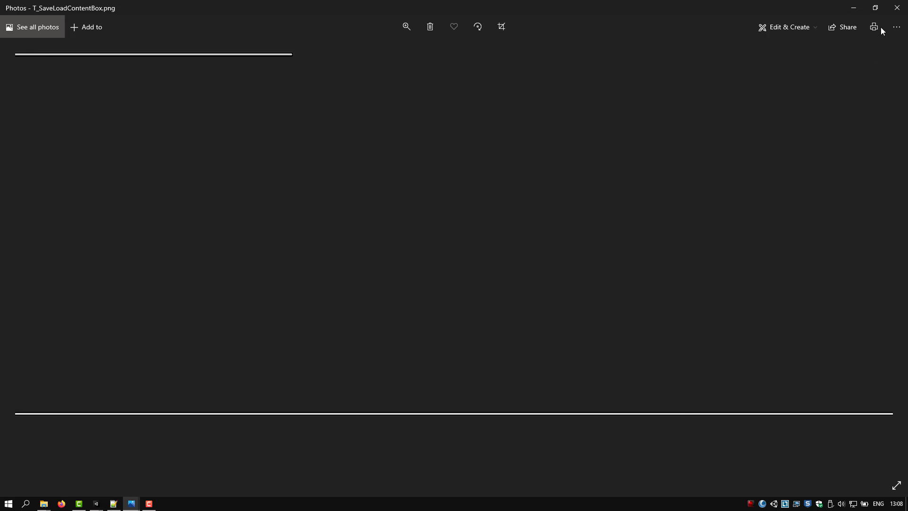
pyautogui.click(896, 7)
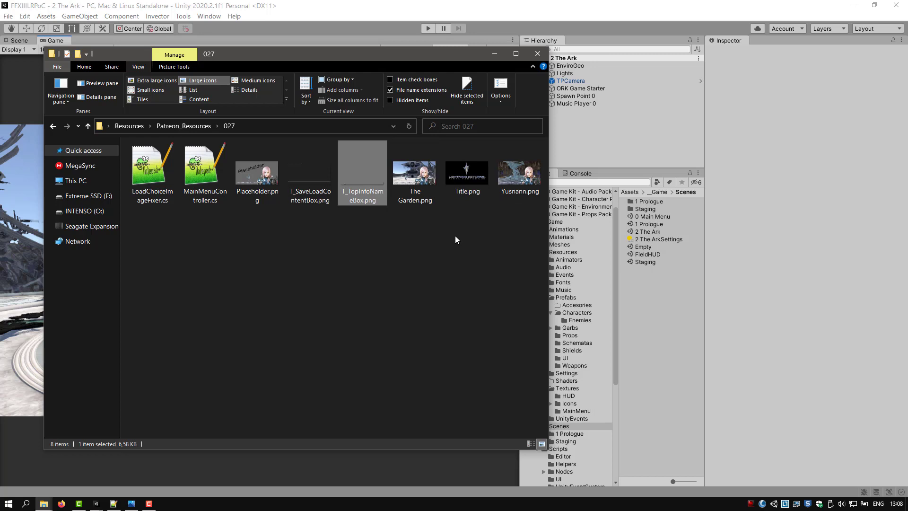
# Step: Import the six PNG images from the 027 folder, Placeholder.png through Yusnann.png, into Unity's Resources Textures folder
pyautogui.click(259, 177)
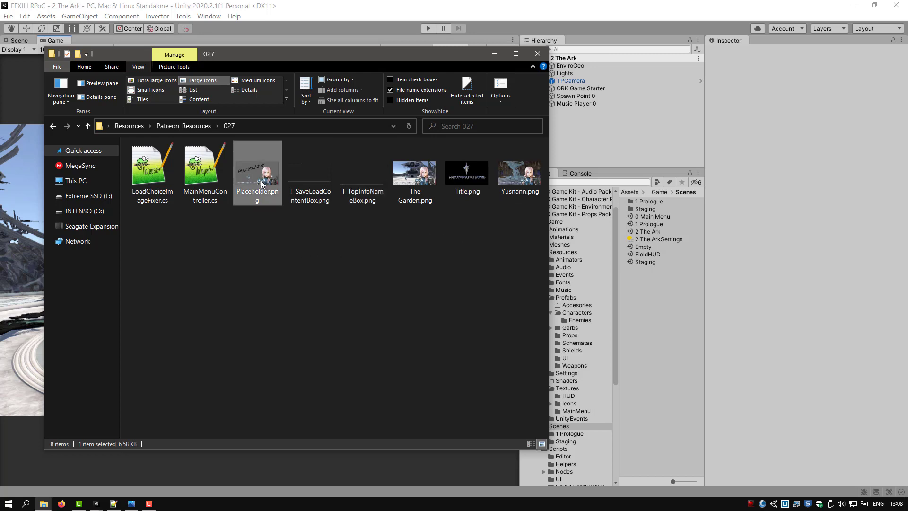
pyautogui.keyDown('shift'); pyautogui.click(510, 181); pyautogui.keyUp('shift')
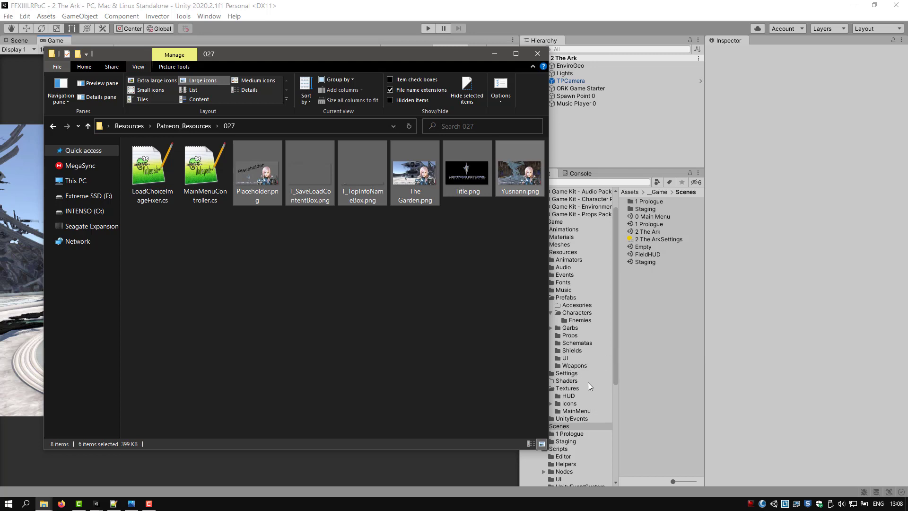
pyautogui.click(568, 388)
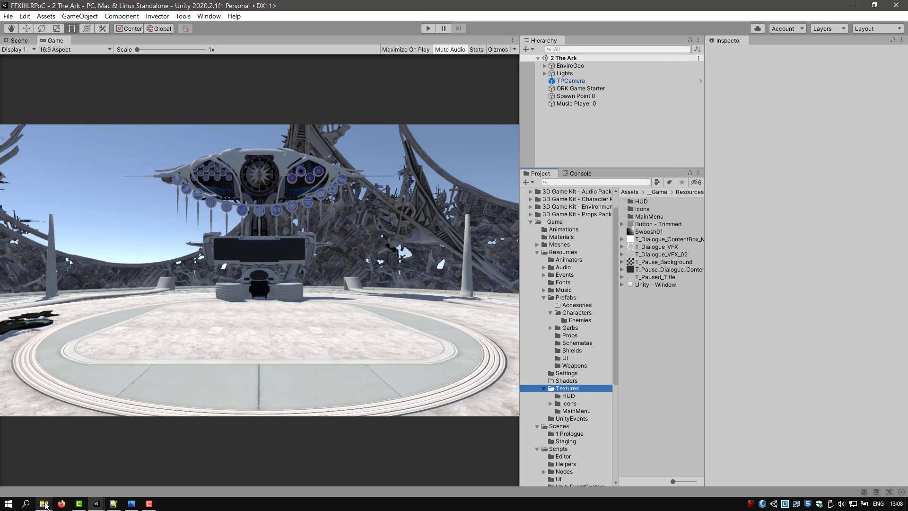
pyautogui.moveTo(43, 503)
pyautogui.click(99, 475)
pyautogui.moveTo(327, 238); pyautogui.dragTo(675, 335)
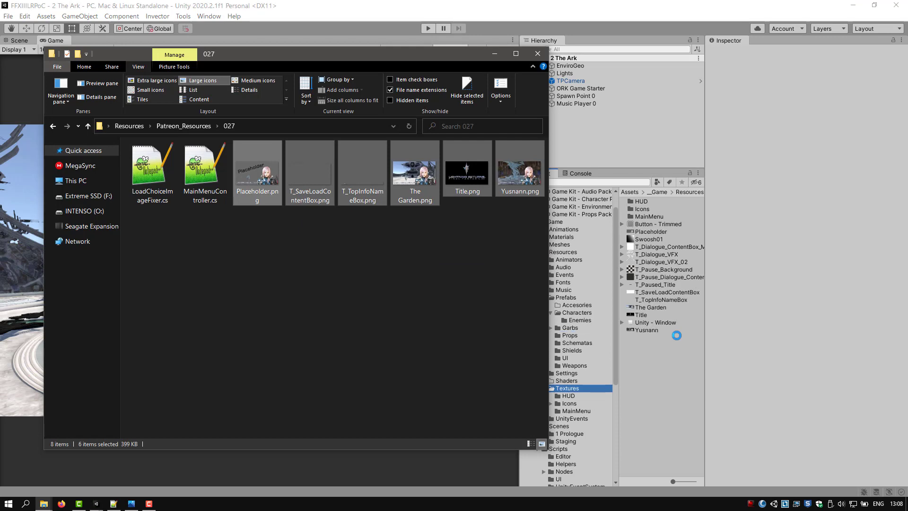
pyautogui.click(494, 55)
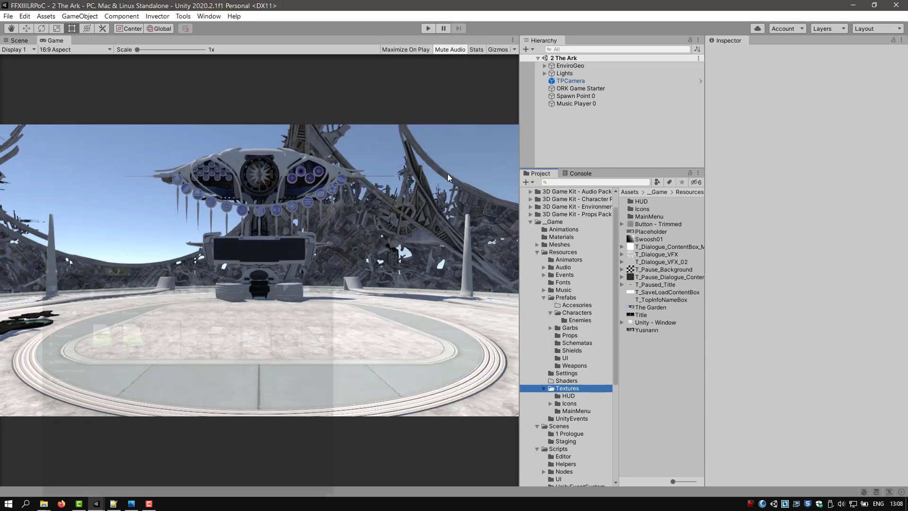
# Step: Set the six imported images' texture type to Sprite (2D and UI), disable Generate Physics Shape, and apply the import settings
pyautogui.click(647, 292)
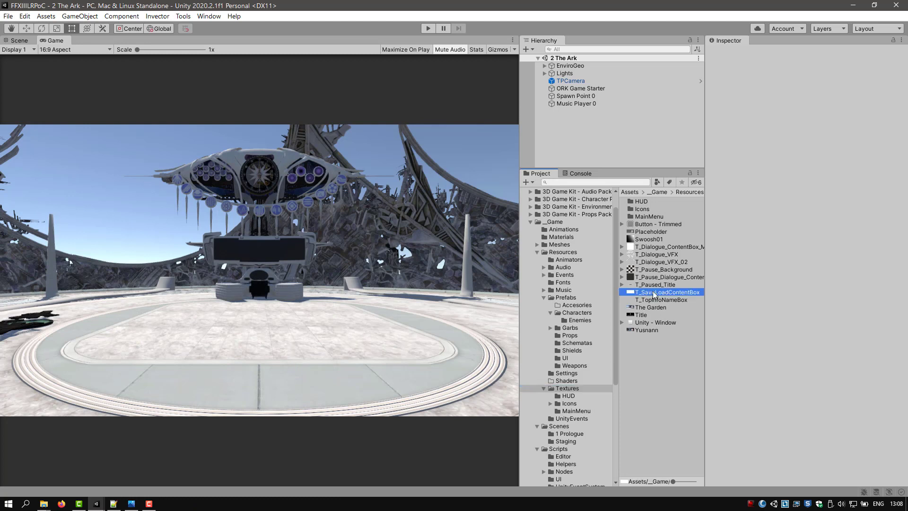
pyautogui.keyDown('shift'); pyautogui.click(641, 314); pyautogui.keyUp('shift')
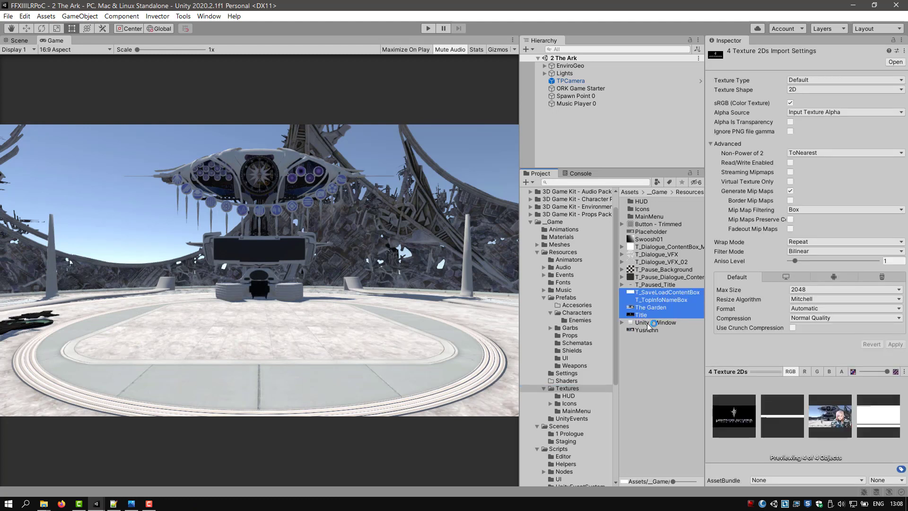
pyautogui.keyDown('ctrl'); pyautogui.click(644, 330); pyautogui.keyUp('ctrl')
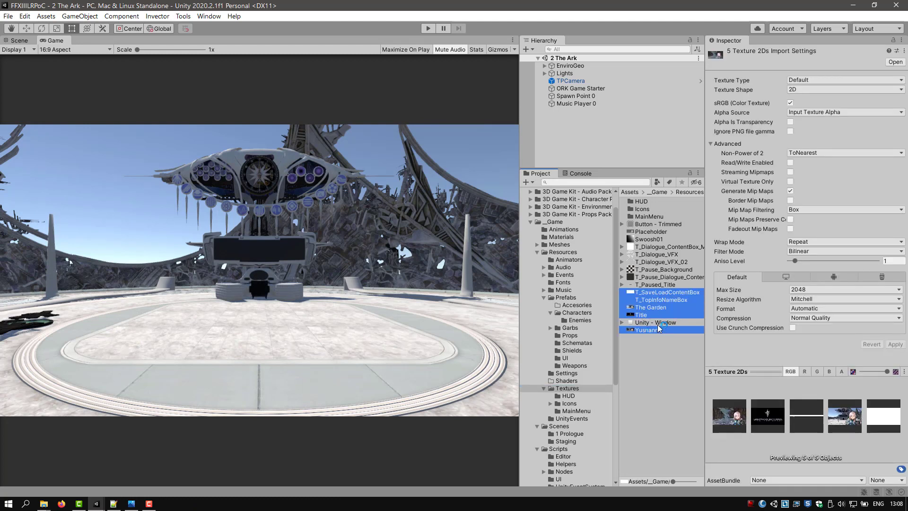
pyautogui.keyDown('ctrl'); pyautogui.click(657, 231); pyautogui.keyUp('ctrl')
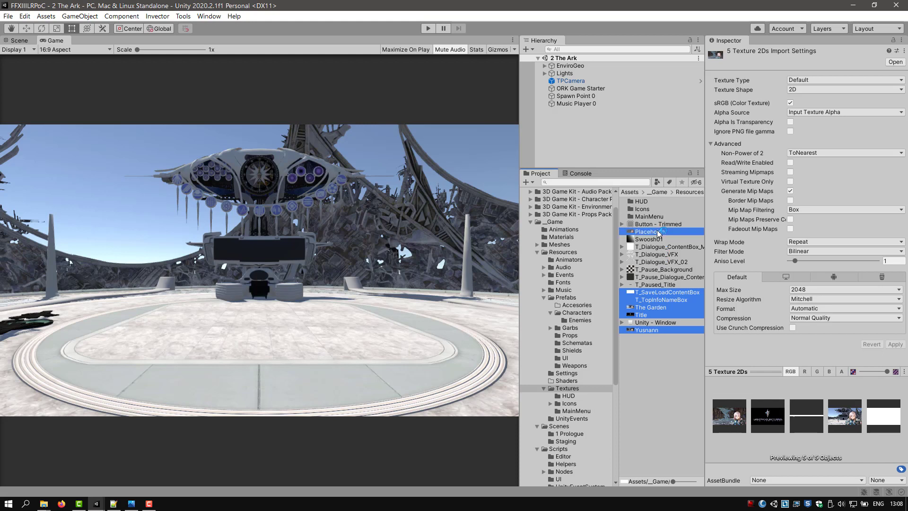
pyautogui.click(846, 81)
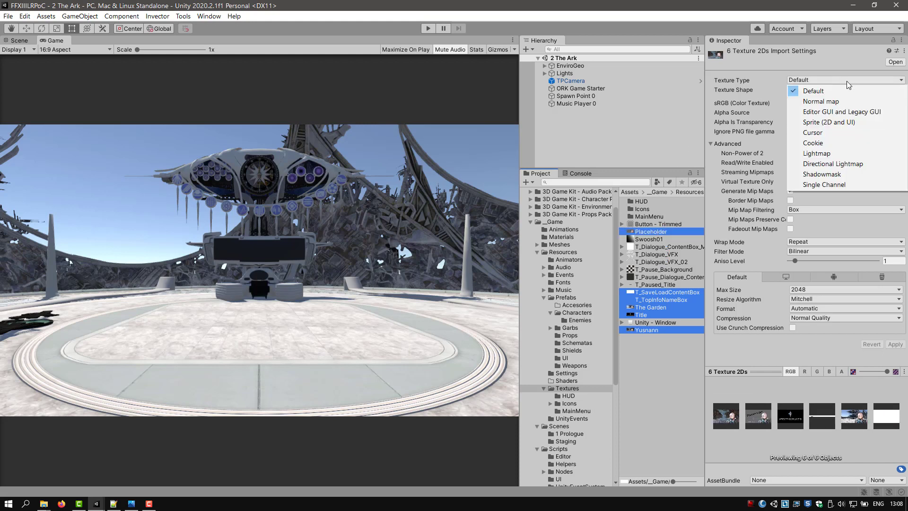
pyautogui.click(827, 124)
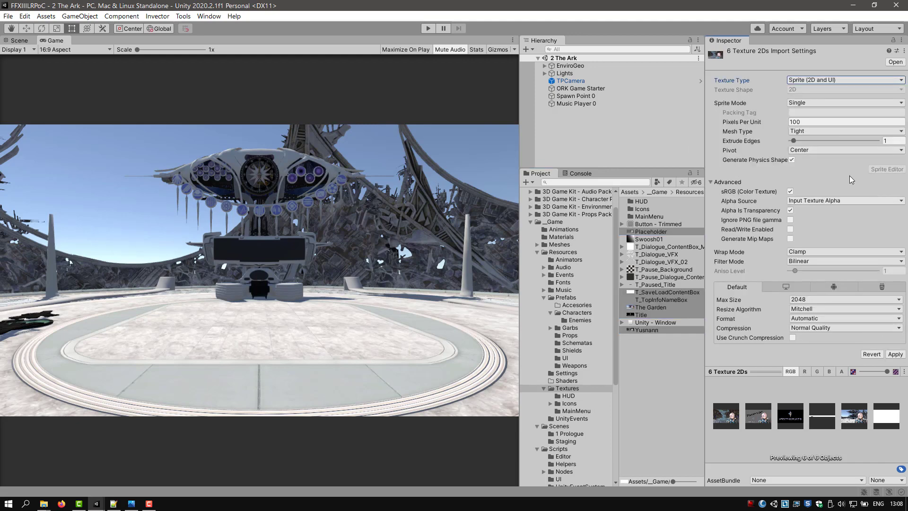
pyautogui.click(790, 160)
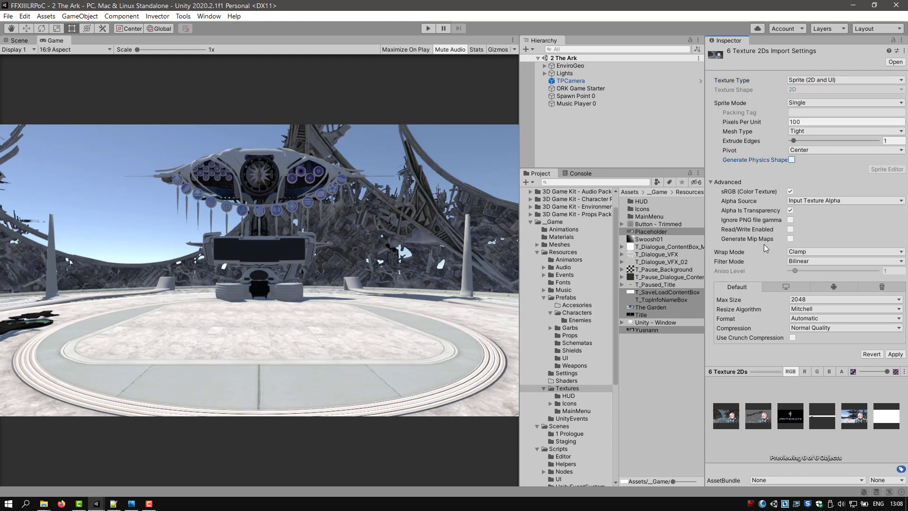
pyautogui.click(896, 354)
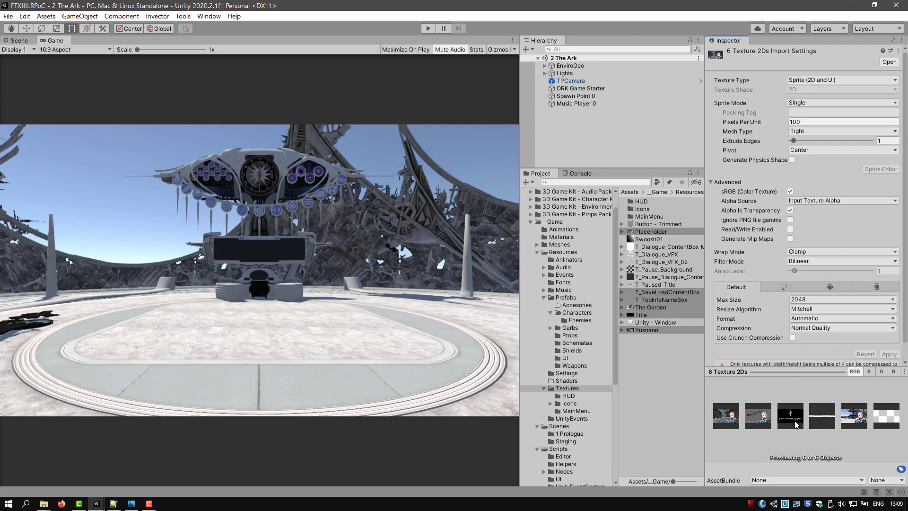
# Step: Check the previews of the imported Title, The Garden and Yusnann textures
pyautogui.click(647, 316)
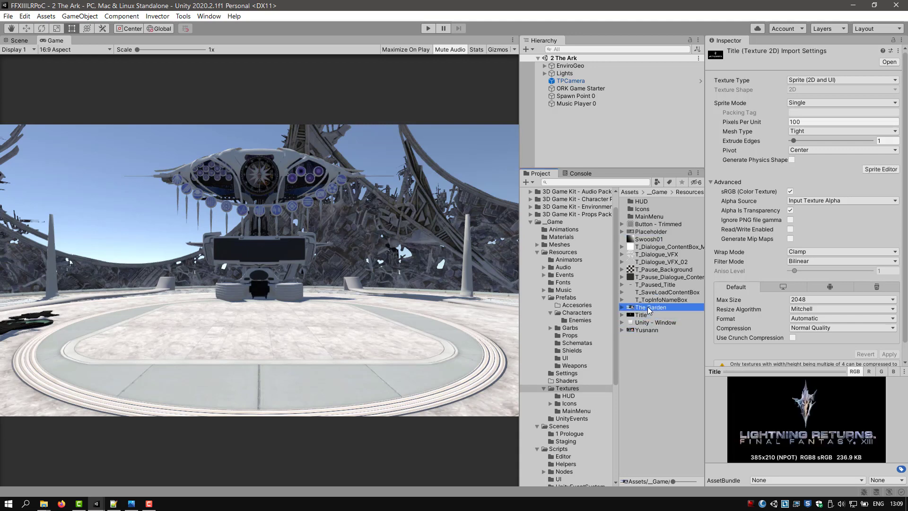
pyautogui.click(644, 330)
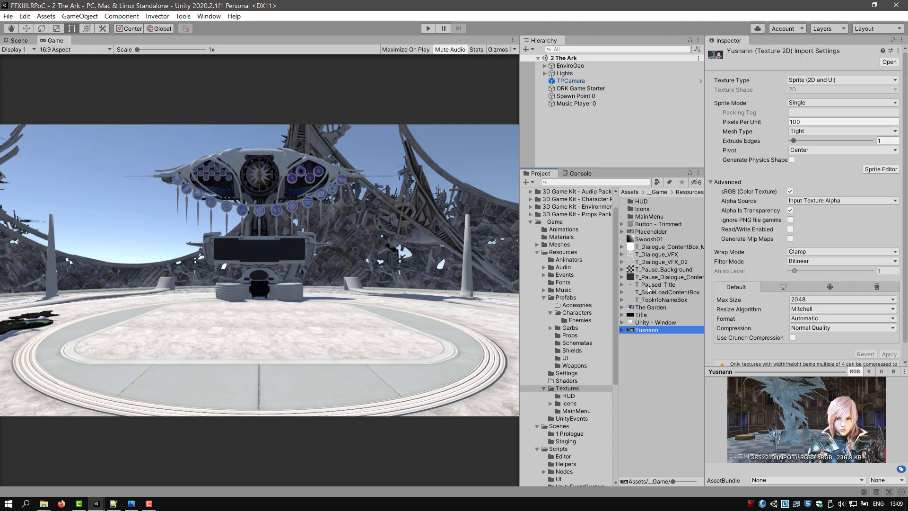
# Step: Check the previews of the T_TopInfoNameBox and T_SaveLoadContentBox textures, and widen the project asset list
pyautogui.click(657, 300)
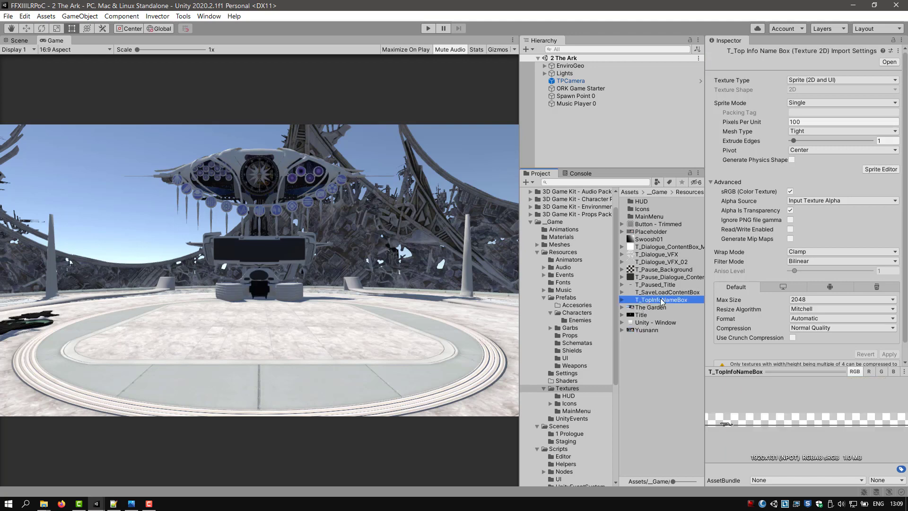
pyautogui.click(661, 293)
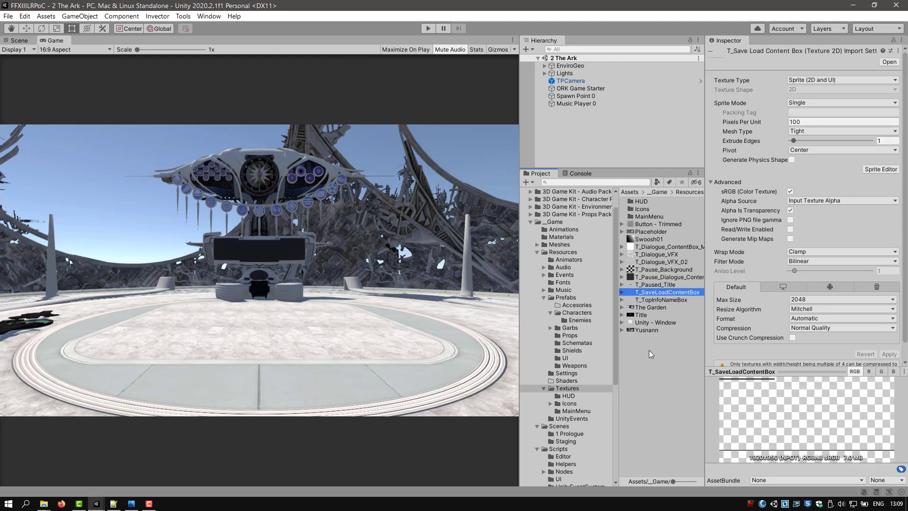
pyautogui.moveTo(520, 345); pyautogui.dragTo(497, 347)
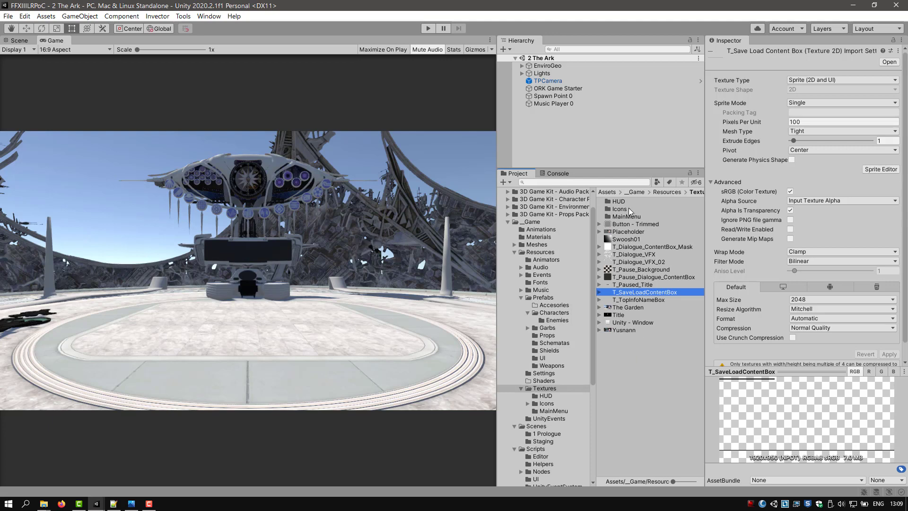
# Step: Create a folder named LoadSaveScreen inside the Textures folder
pyautogui.rightClick(630, 364)
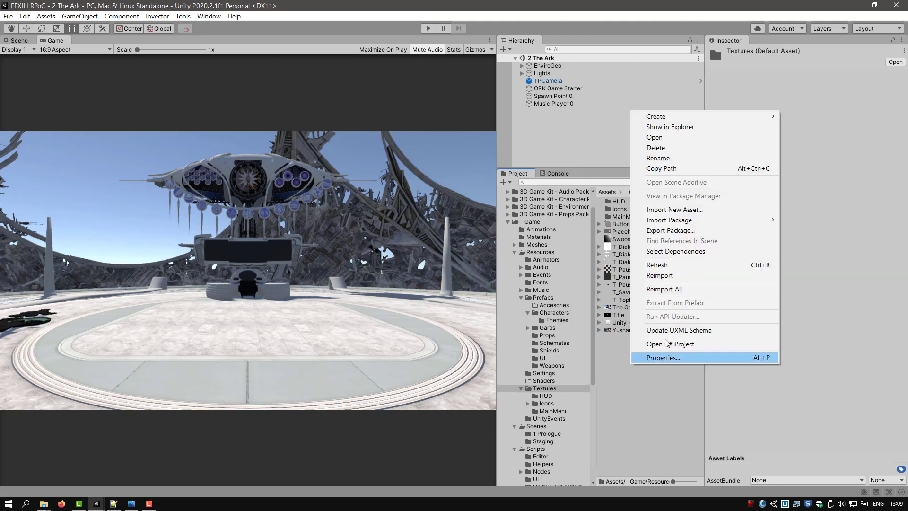
pyautogui.moveTo(633, 118)
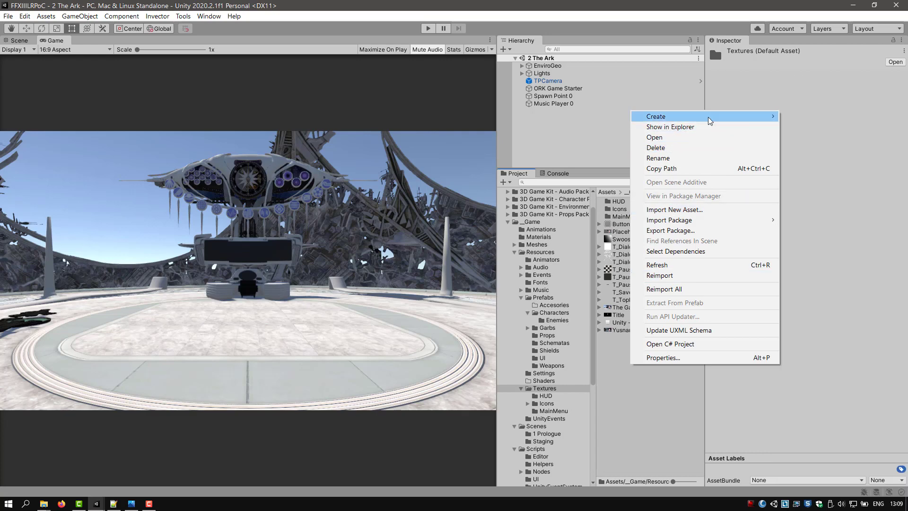
pyautogui.moveTo(710, 121)
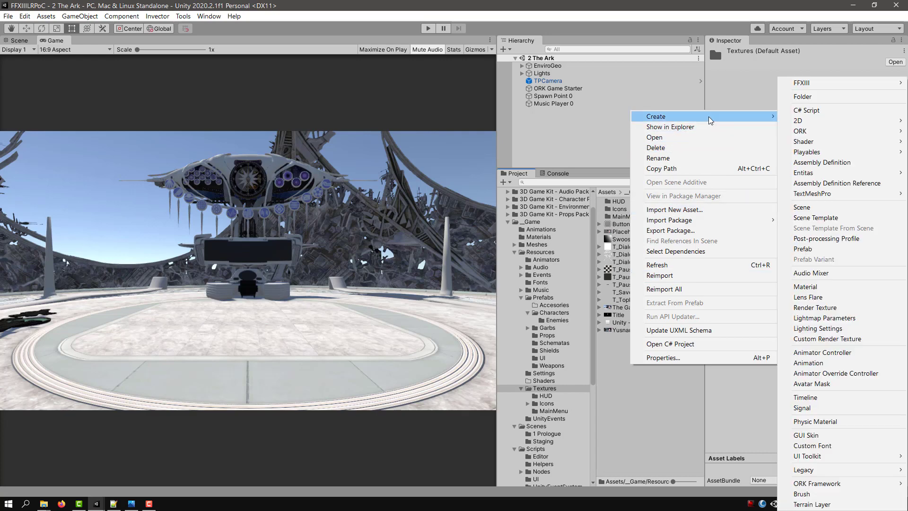
pyautogui.click(811, 95)
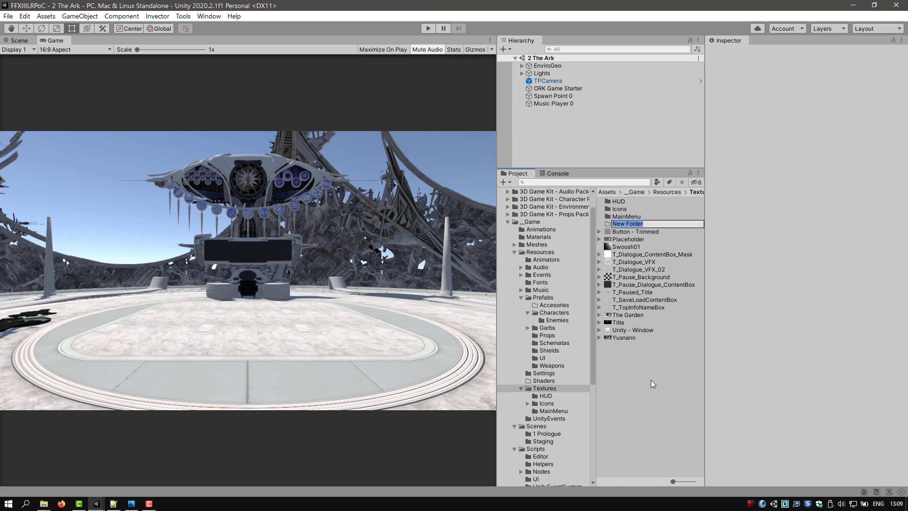
pyautogui.write('LoadSae')
pyautogui.press('BackSpace')
pyautogui.write('veScreen')
pyautogui.press('Return')
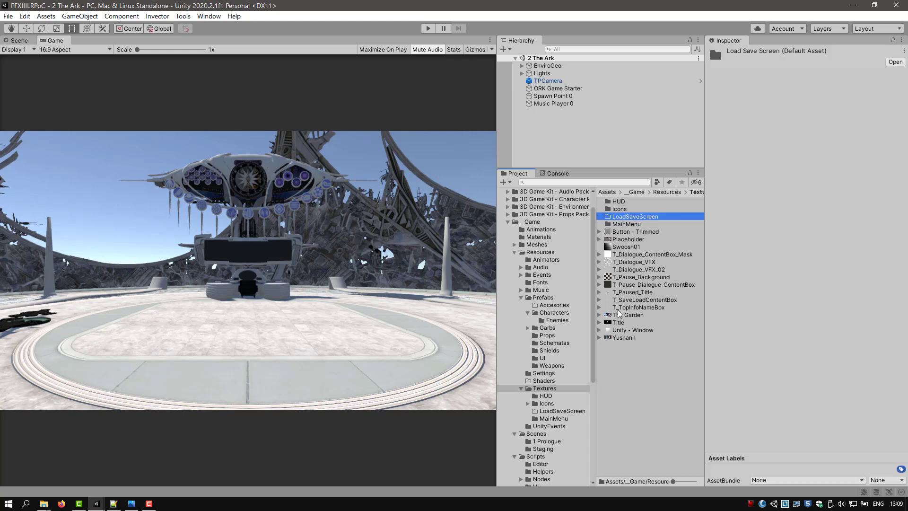
# Step: Move the T_SaveLoadContentBox and T_TopInfoNameBox textures into the LoadSaveScreen folder
pyautogui.click(629, 302)
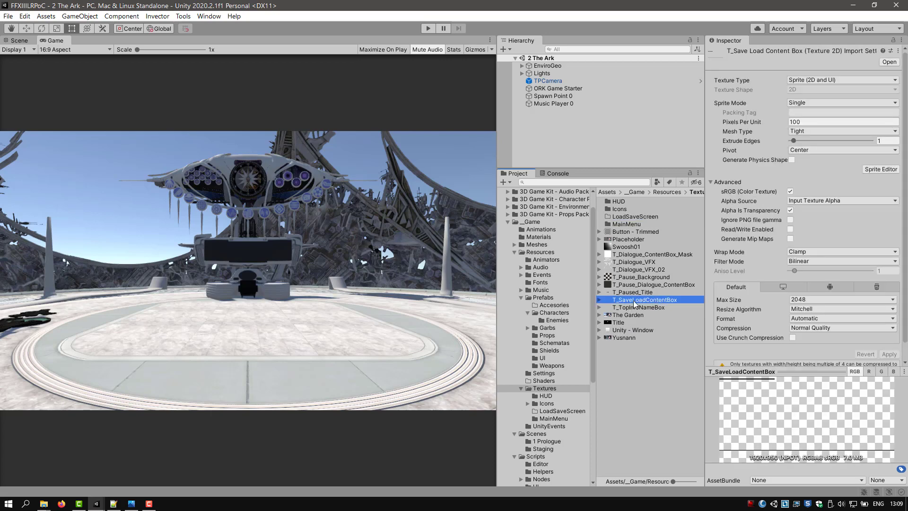
pyautogui.keyDown('shift'); pyautogui.click(653, 307); pyautogui.keyUp('shift')
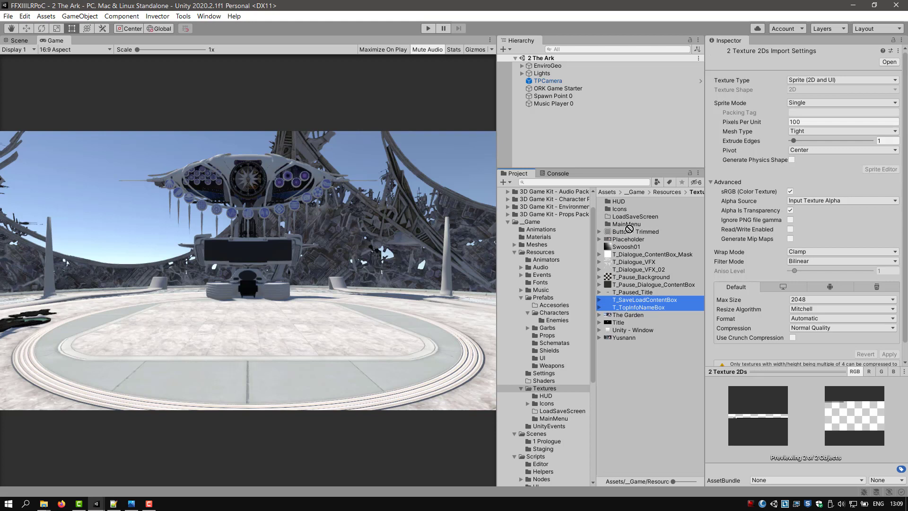
pyautogui.moveTo(630, 220); pyautogui.dragTo(630, 220)
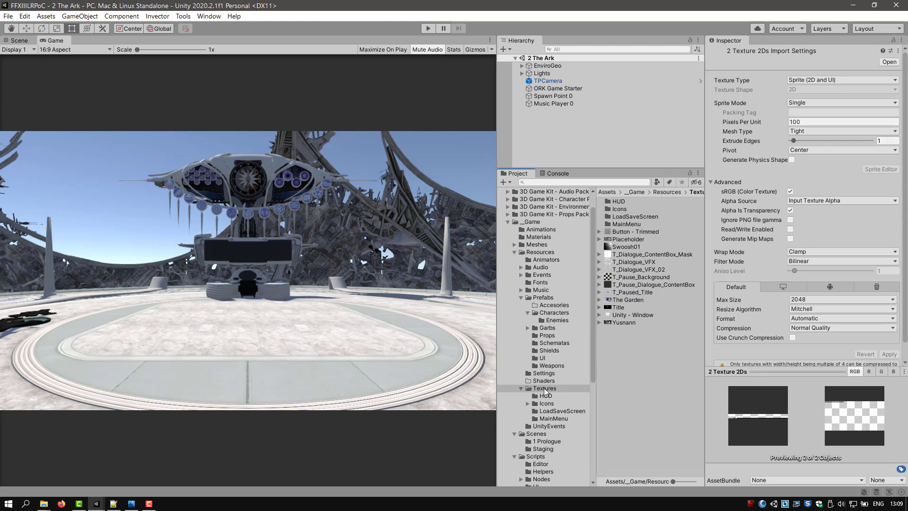
pyautogui.click(634, 386)
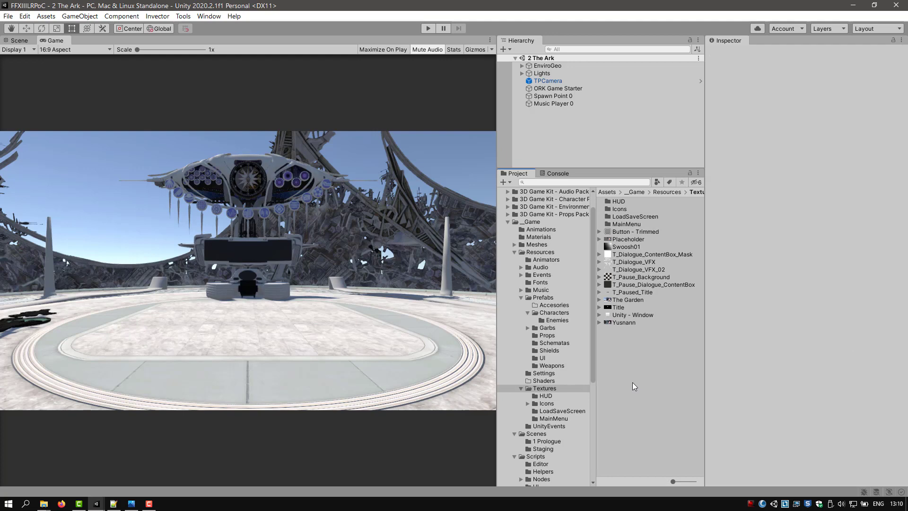
# Step: Create a folder named Locations inside the Textures folder
pyautogui.rightClick(628, 352)
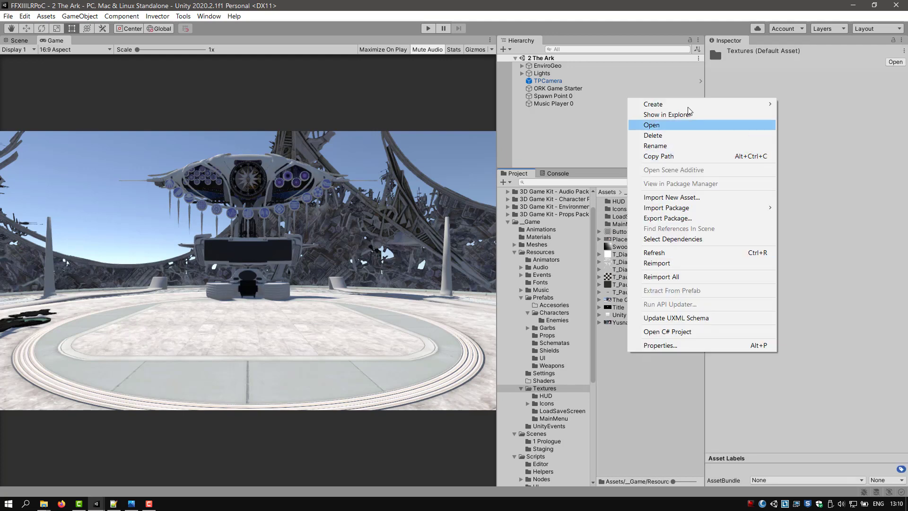
pyautogui.moveTo(691, 105)
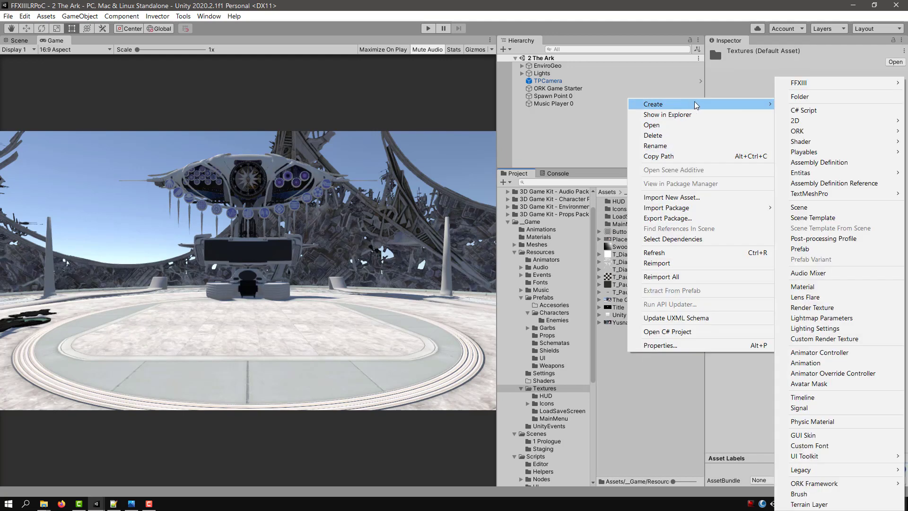
pyautogui.click(808, 99)
pyautogui.write('Locations')
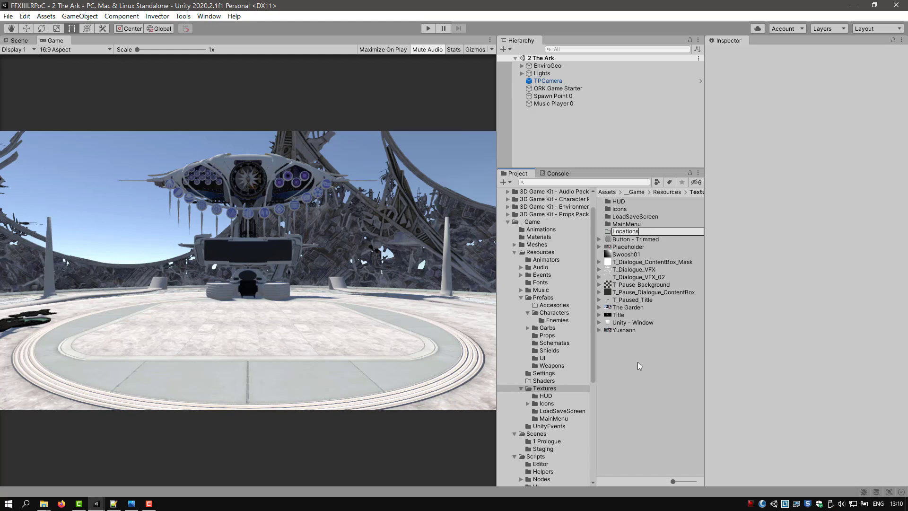
pyautogui.press('Return')
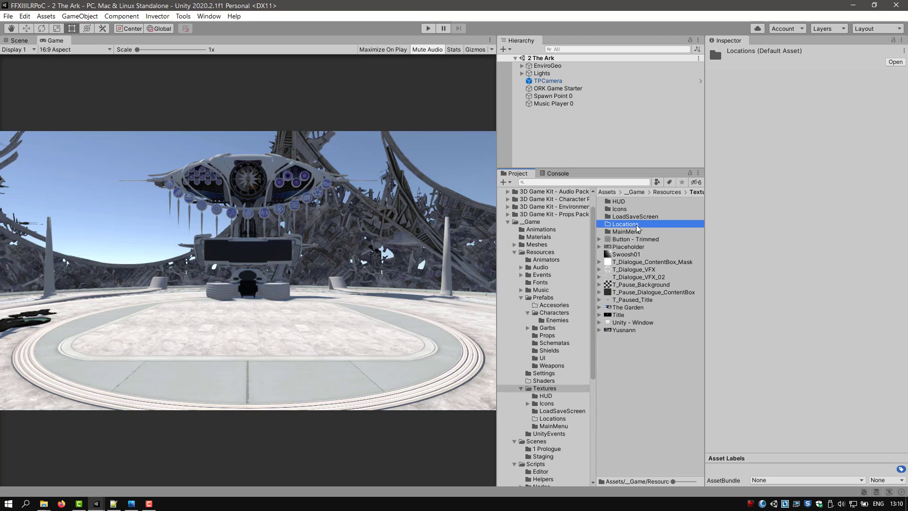
# Step: Move the Placeholder, The Garden, Title and Yusnann textures into the Locations folder, and open that folder
pyautogui.click(634, 315)
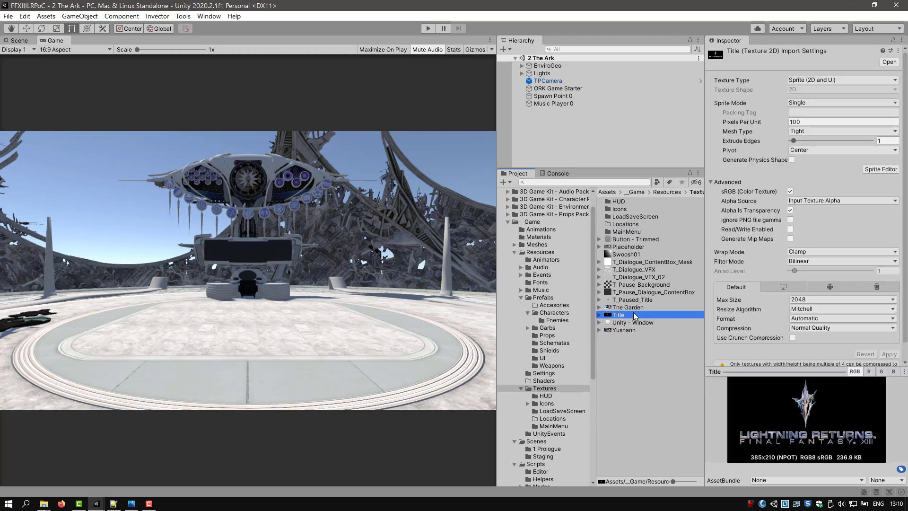
pyautogui.click(626, 308)
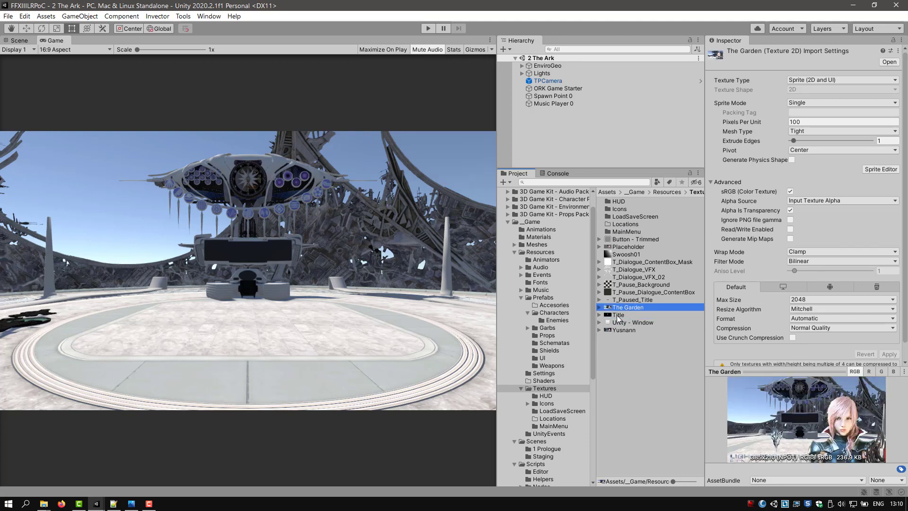
pyautogui.keyDown('ctrl'); pyautogui.click(617, 315); pyautogui.keyUp('ctrl')
pyautogui.keyDown('ctrl'); pyautogui.click(618, 331); pyautogui.keyUp('ctrl')
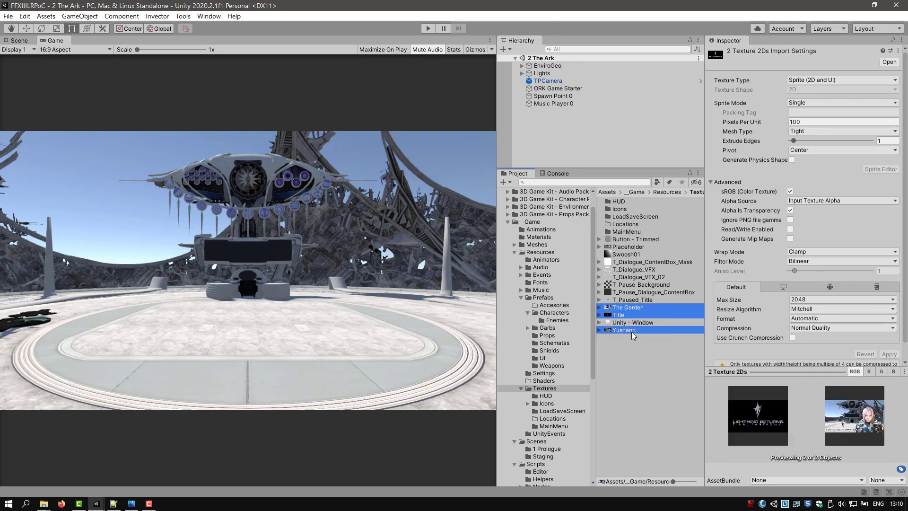
pyautogui.keyDown('ctrl'); pyautogui.click(628, 247); pyautogui.keyUp('ctrl')
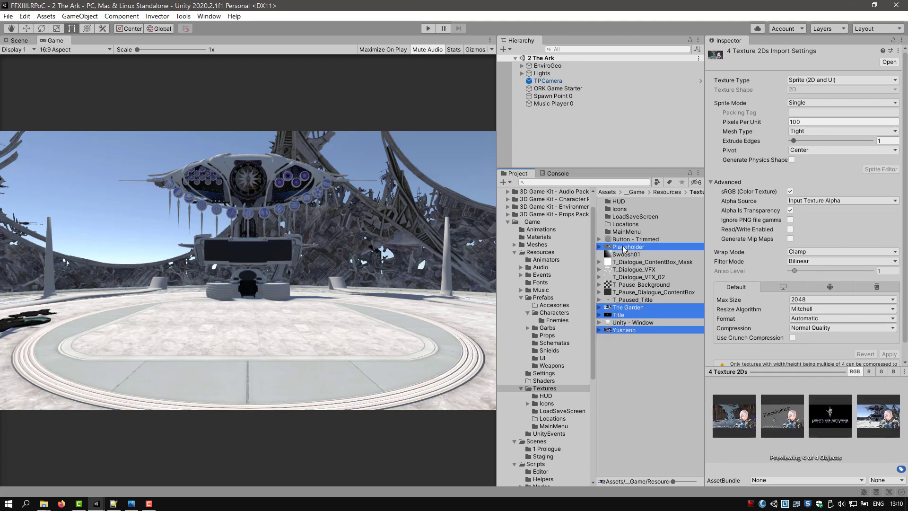
pyautogui.moveTo(622, 247); pyautogui.dragTo(625, 226)
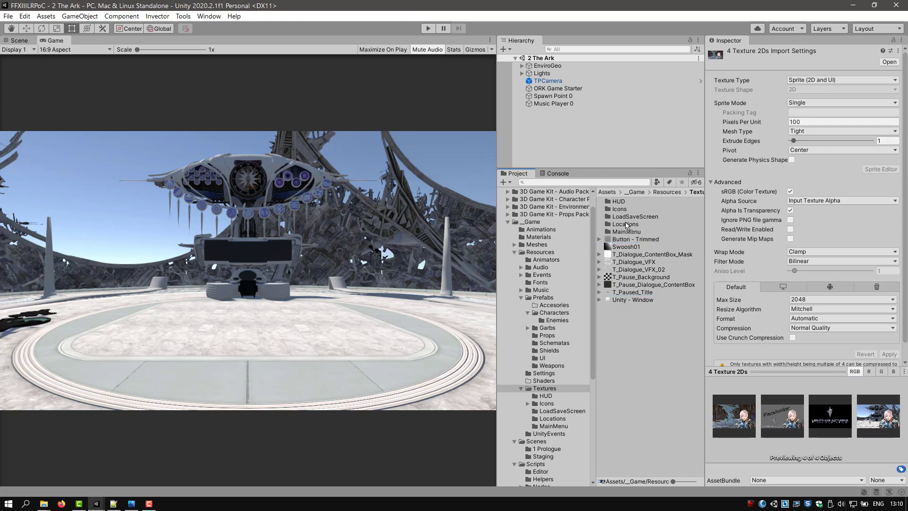
pyautogui.doubleClick(625, 226)
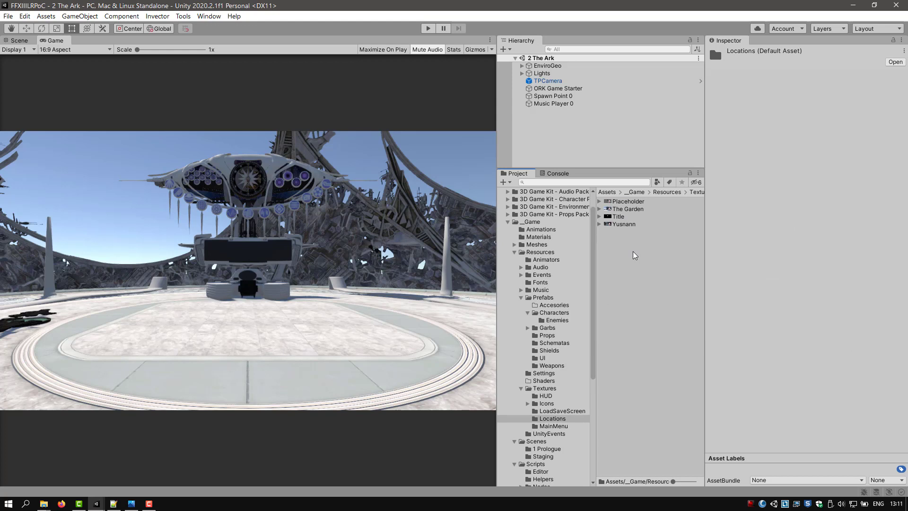
# Step: Open the ORK Framework editor and add a GUI box named TopInfoGUIBox
pyautogui.click(205, 17)
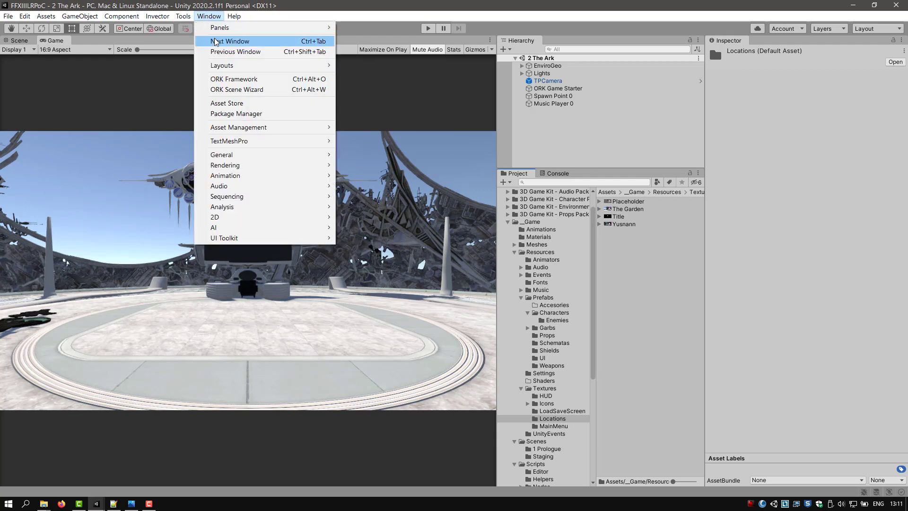
pyautogui.click(313, 80)
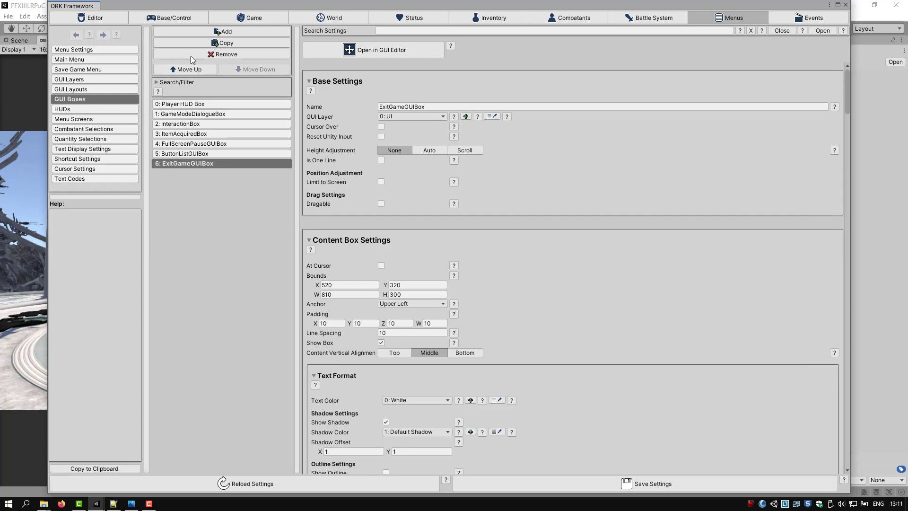
pyautogui.click(194, 31)
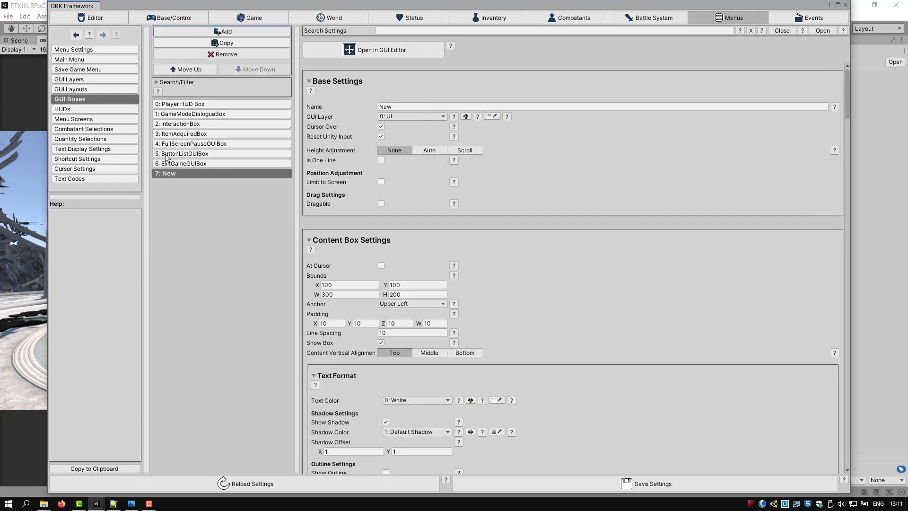
pyautogui.click(424, 107)
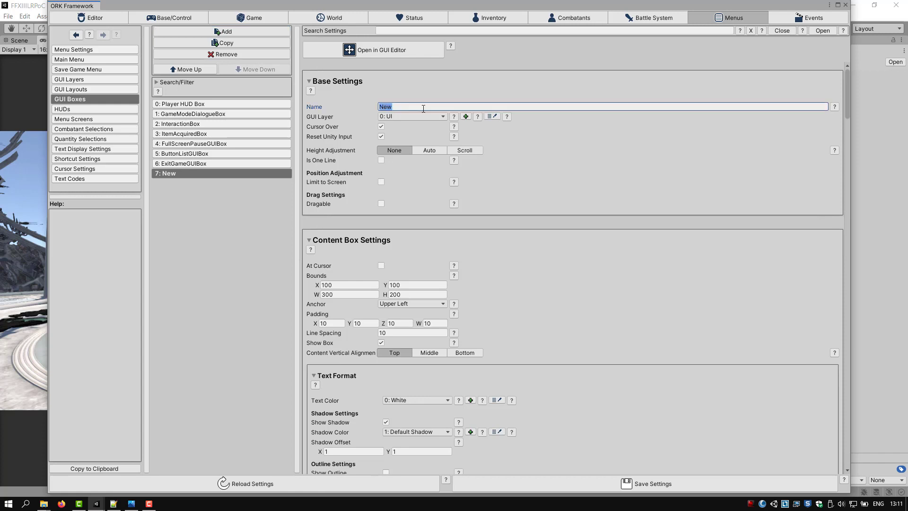
pyautogui.write('TopInfoGUIBox')
# Step: Disable Cursor Over and Reset Unity Input for TopInfoGUIBox, and collapse its base settings
pyautogui.click(380, 127)
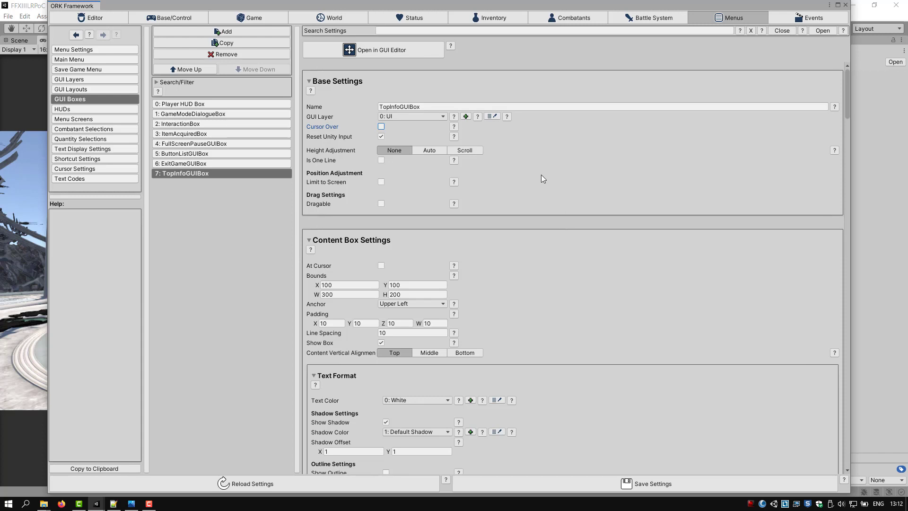
pyautogui.click(381, 137)
pyautogui.click(323, 82)
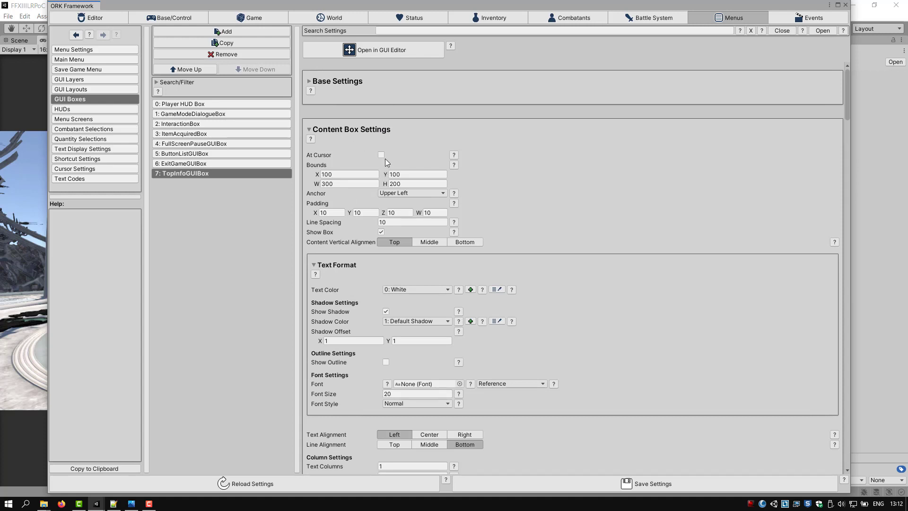
# Step: Set TopInfoGUIBox's content box bounds to X 0, Y 0, width 1920 and height 128
pyautogui.click(340, 174)
pyautogui.write('0')
pyautogui.click(410, 174)
pyautogui.write('0')
pyautogui.click(340, 185)
pyautogui.write('1920')
pyautogui.click(428, 183)
pyautogui.write('128')
# Step: Review TopInfoGUIBox's remaining content box settings, collapse that section, and examine the name box settings
pyautogui.scroll(-1, 506, 216)
pyautogui.scroll(-1, 509, 216)
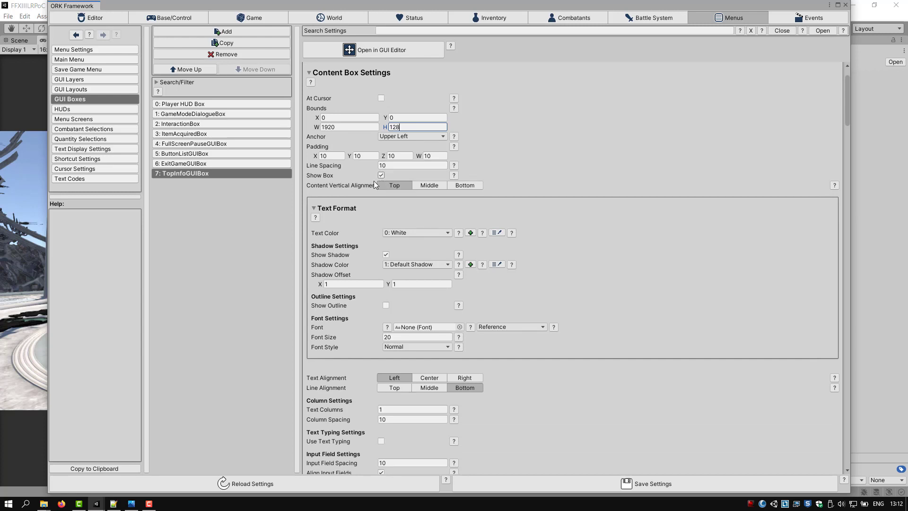
pyautogui.scroll(2, 541, 216)
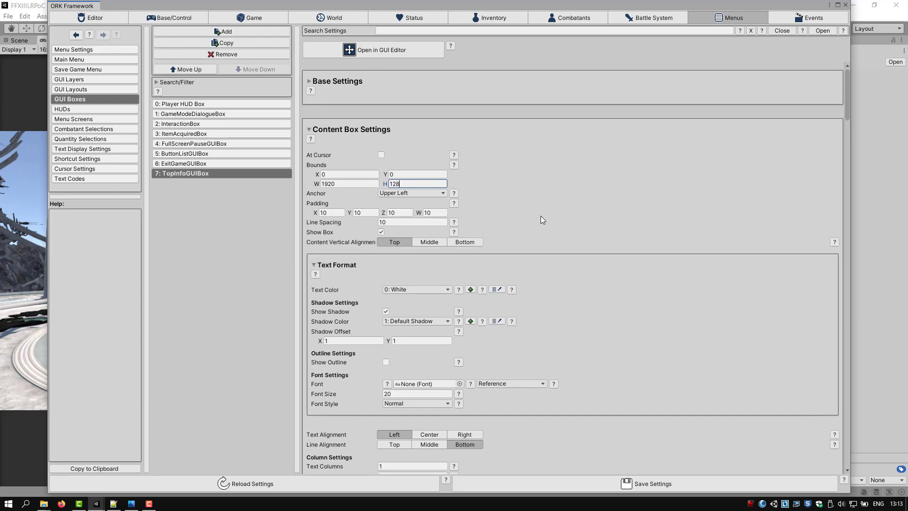
pyautogui.scroll(-1, 529, 212)
pyautogui.scroll(-2, 568, 217)
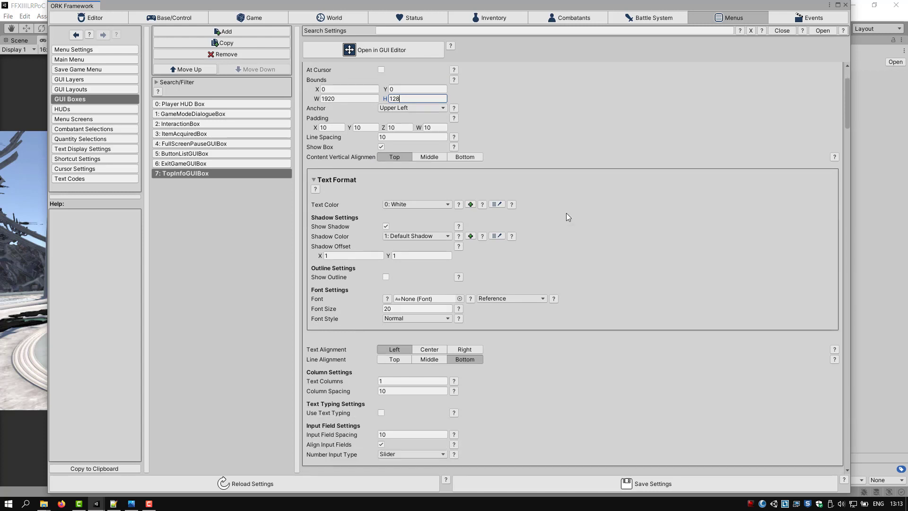
pyautogui.scroll(3, 568, 217)
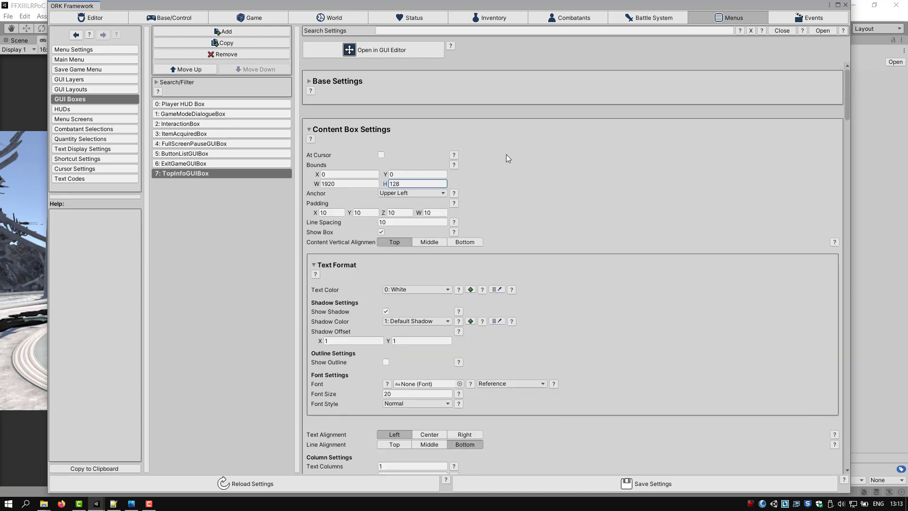
pyautogui.scroll(-2, 461, 182)
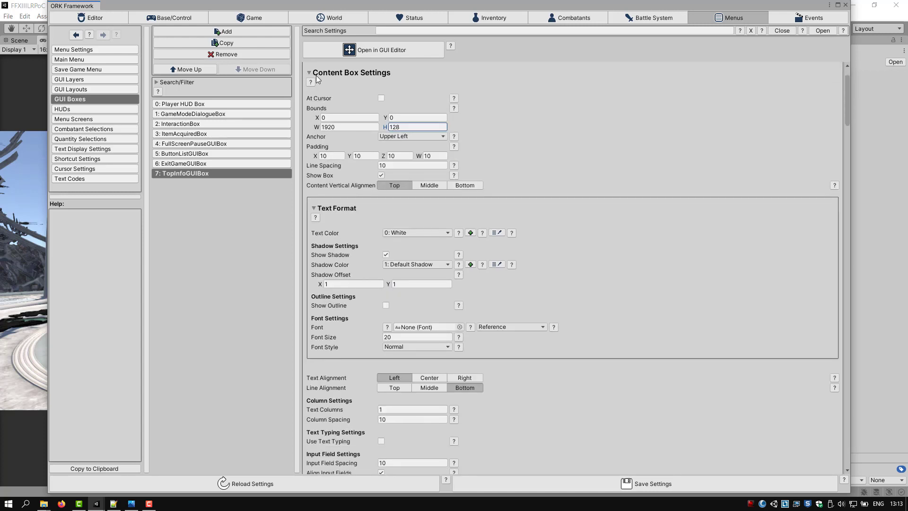
pyautogui.click(317, 75)
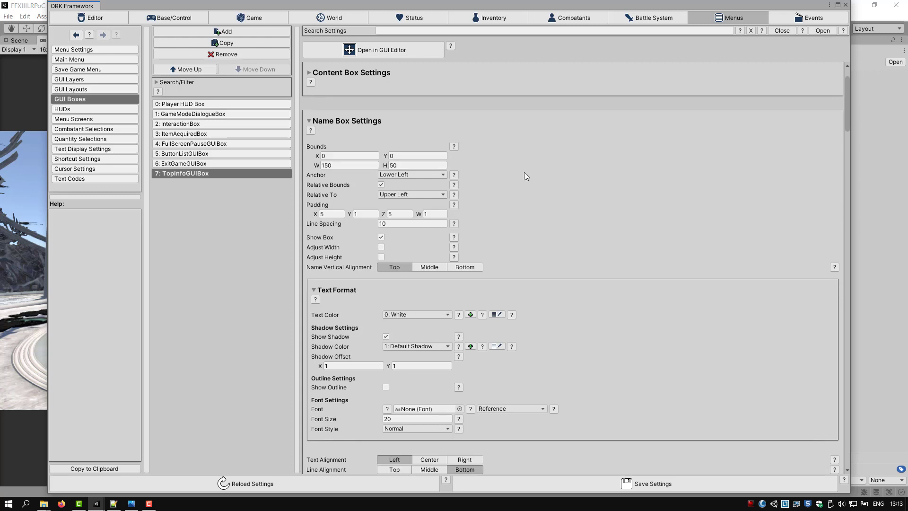
pyautogui.scroll(-2, 528, 205)
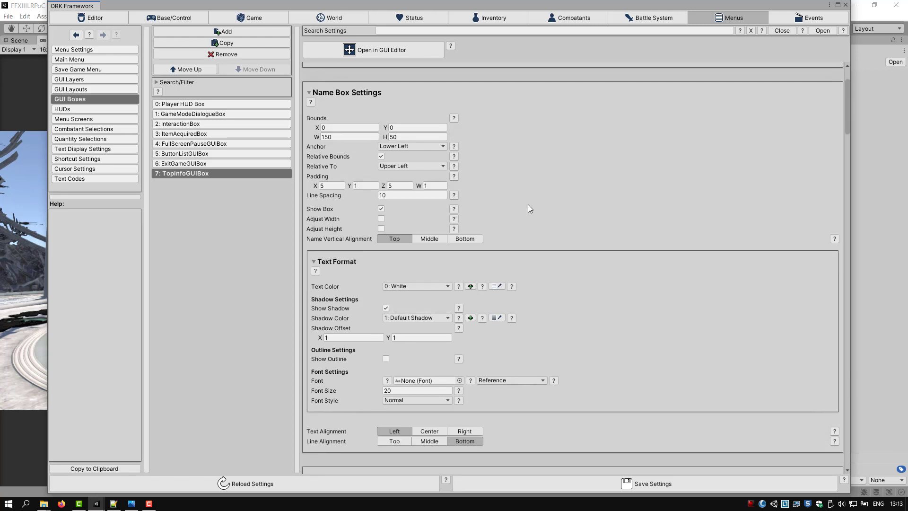
# Step: Review the rest of TopInfoGUIBox's name box settings and collapse that section
pyautogui.scroll(-2, 527, 205)
pyautogui.scroll(5, 368, 151)
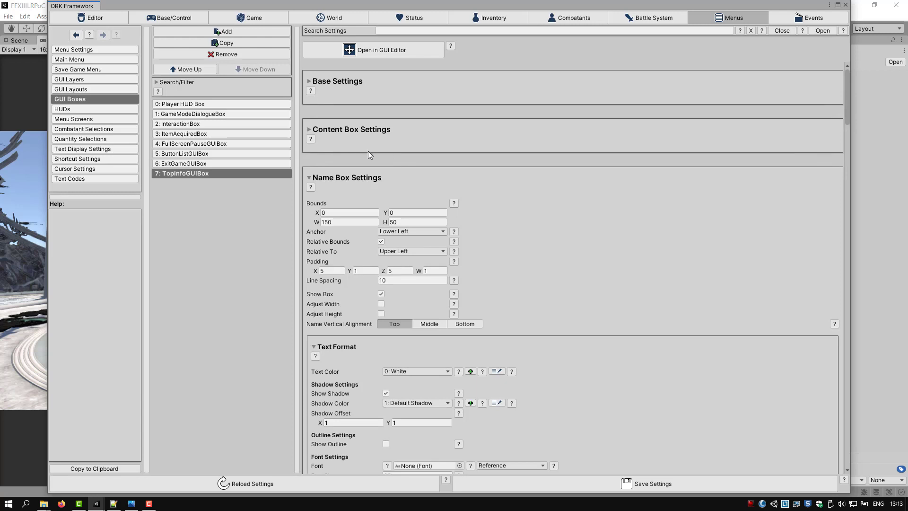
pyautogui.click(317, 179)
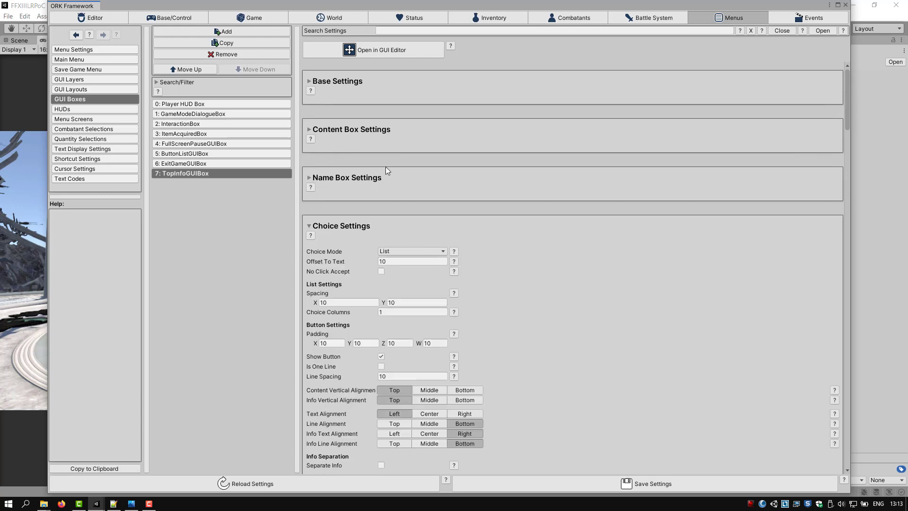
# Step: Preview TopInfoGUIBox's layout in a maximised GUI editor, return to the settings and collapse its choice settings
pyautogui.click(378, 53)
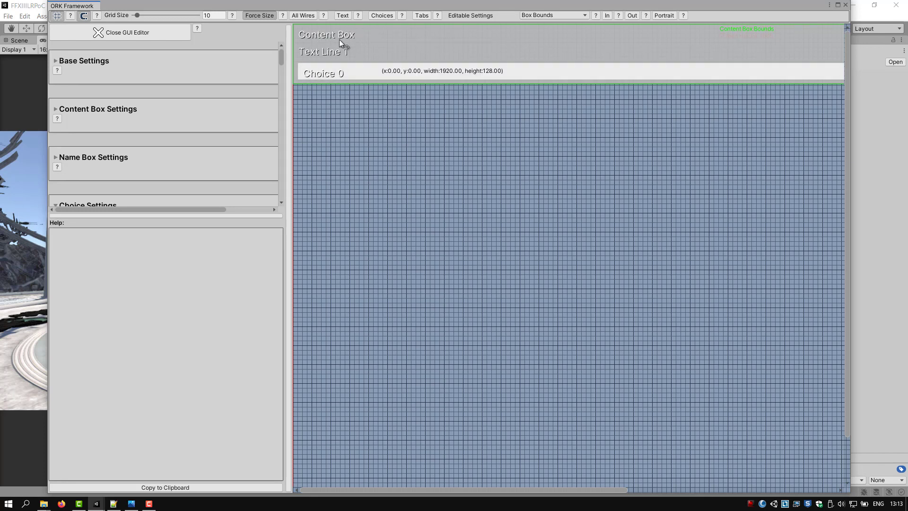
pyautogui.click(838, 6)
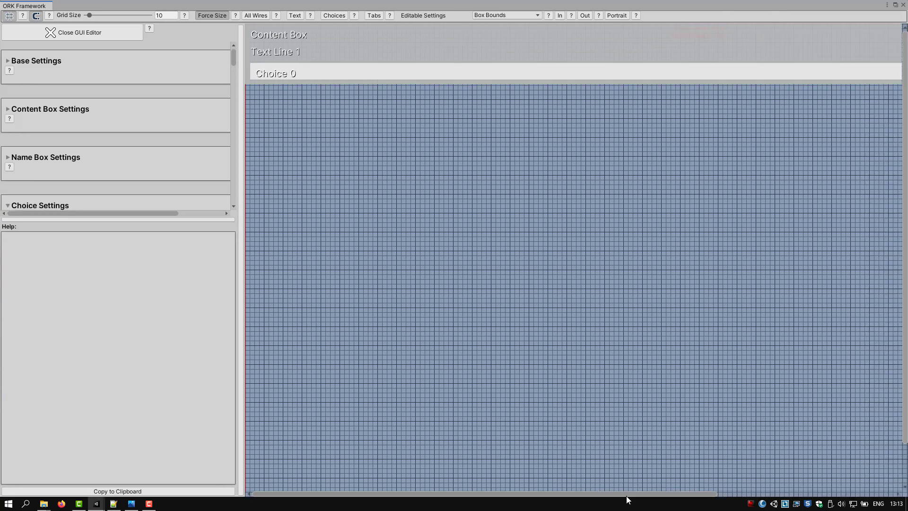
pyautogui.moveTo(626, 496); pyautogui.dragTo(529, 496)
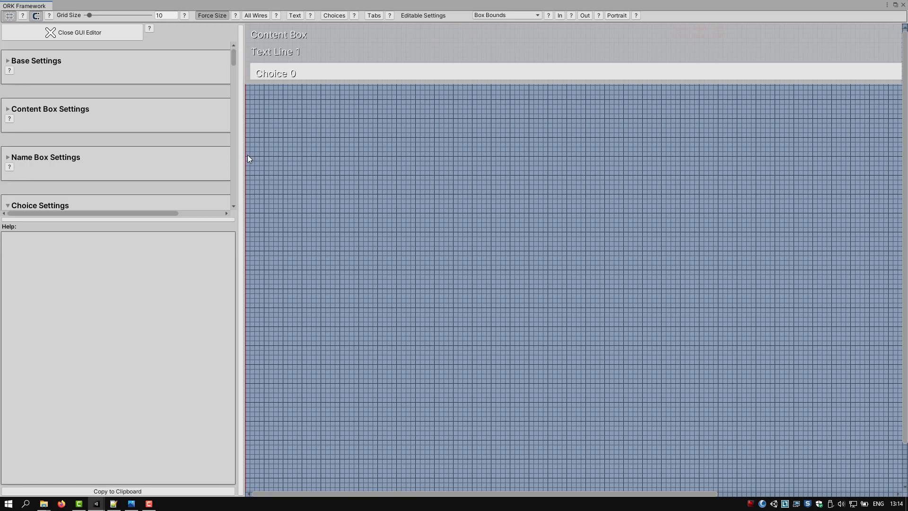
pyautogui.moveTo(241, 156); pyautogui.dragTo(115, 164)
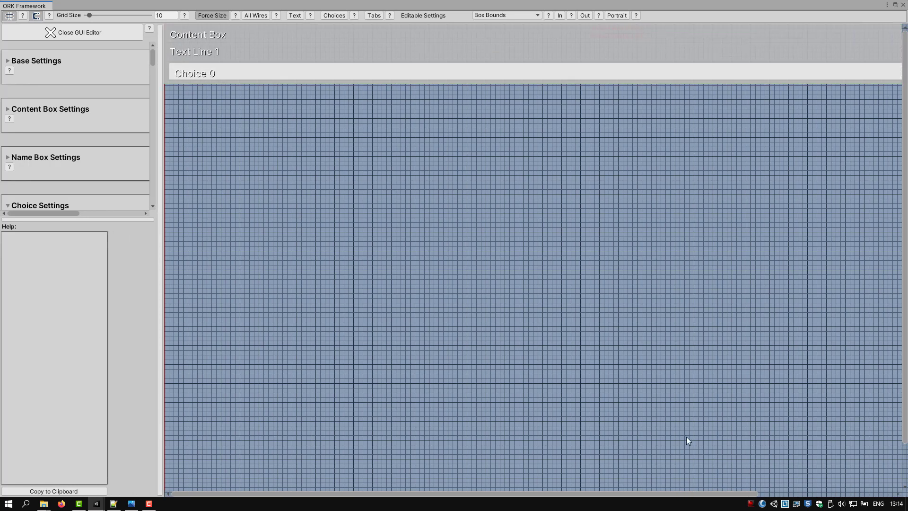
pyautogui.moveTo(688, 493); pyautogui.dragTo(534, 487)
pyautogui.click(77, 34)
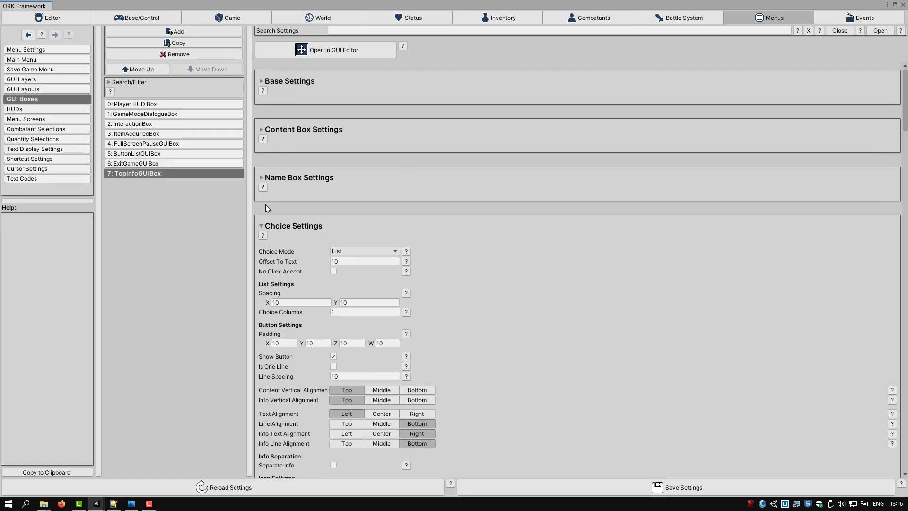
pyautogui.click(261, 225)
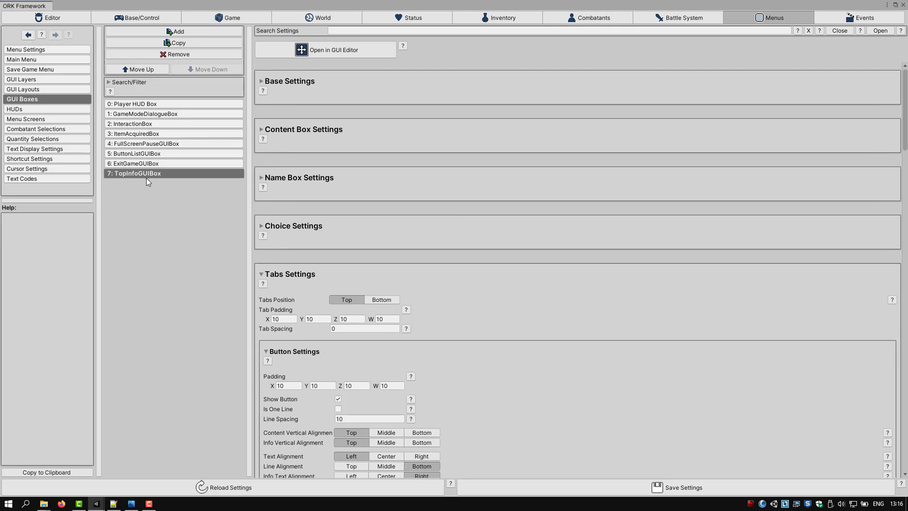
# Step: Add a GUI box named SaveGameGUIBox and disable its Cursor Over and Reset Unity Input options
pyautogui.click(153, 30)
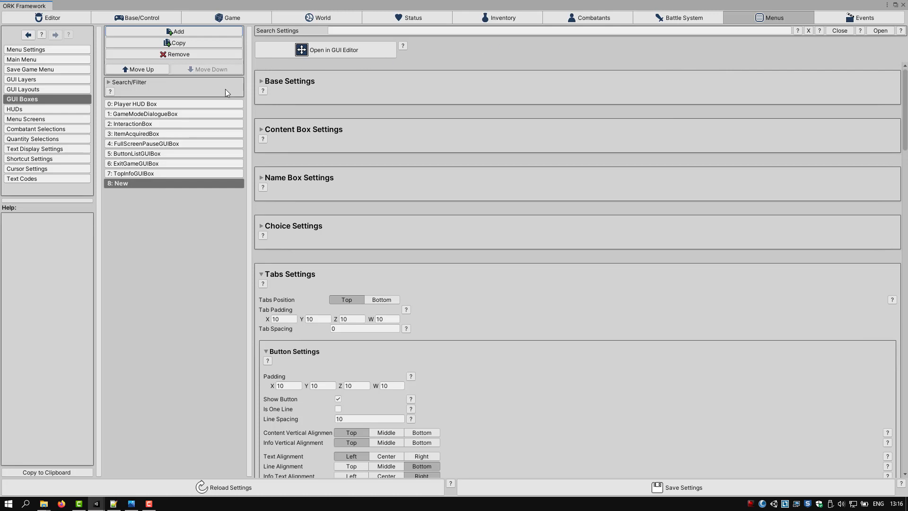
pyautogui.click(271, 83)
pyautogui.click(377, 105)
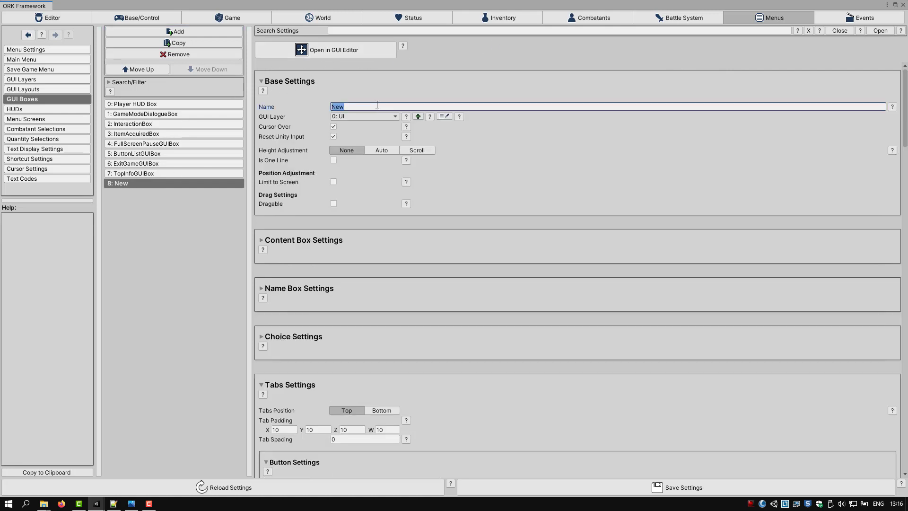
pyautogui.write('SA')
pyautogui.press('BackSpace')
pyautogui.write('aveGameGUIBox')
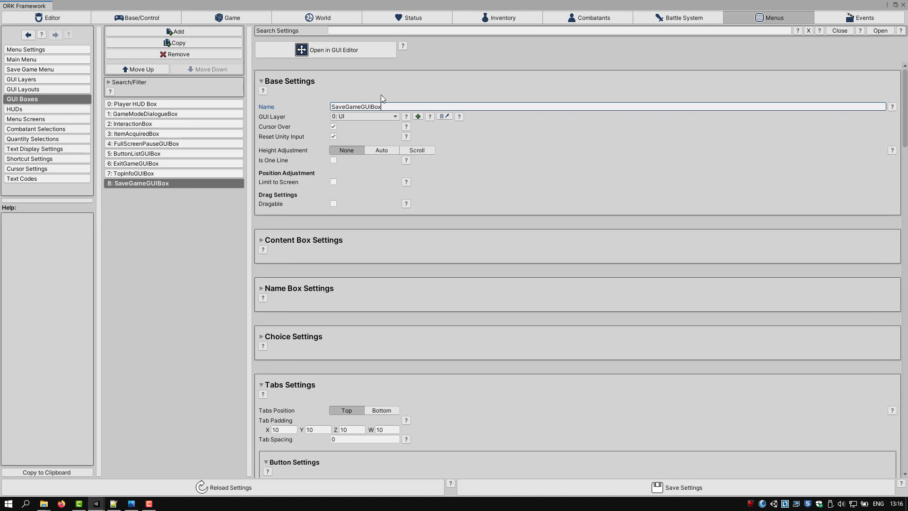
pyautogui.click(333, 126)
pyautogui.click(334, 137)
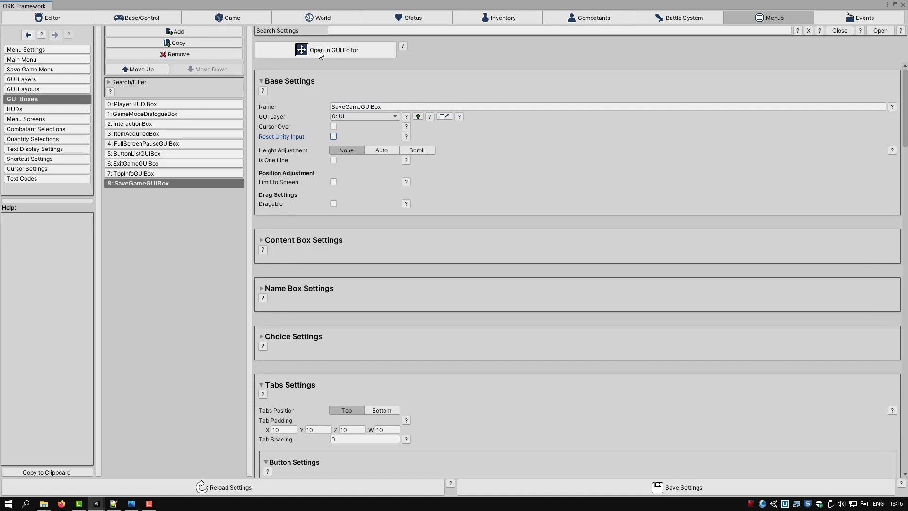
# Step: Open SaveGameGUIBox in the GUI editor, widen the settings area and collapse the base settings
pyautogui.click(338, 51)
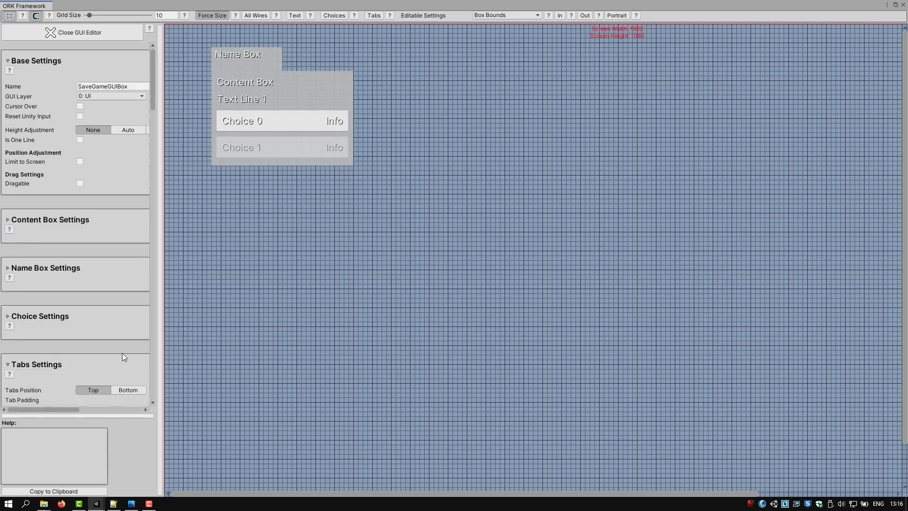
pyautogui.scroll(-3, 126, 279)
pyautogui.scroll(-3, 126, 279)
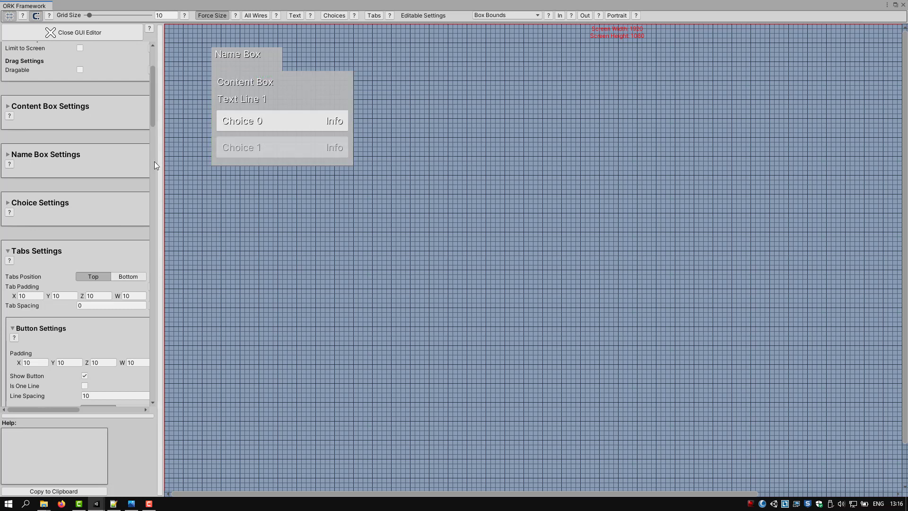
pyautogui.scroll(6, 154, 161)
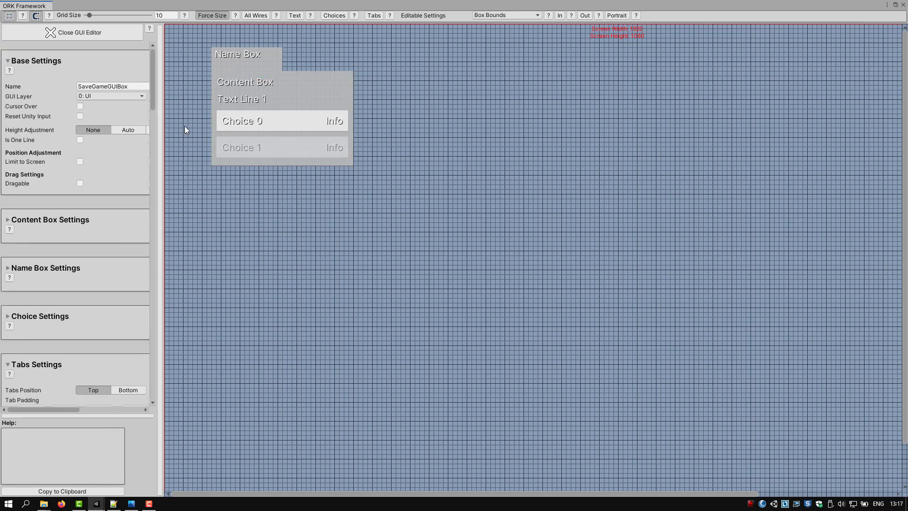
pyautogui.moveTo(159, 131); pyautogui.dragTo(224, 128)
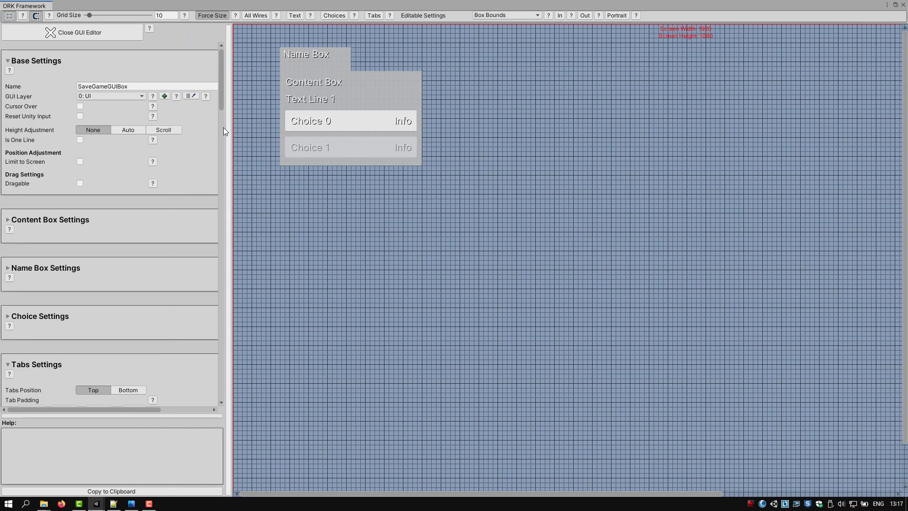
pyautogui.click(9, 61)
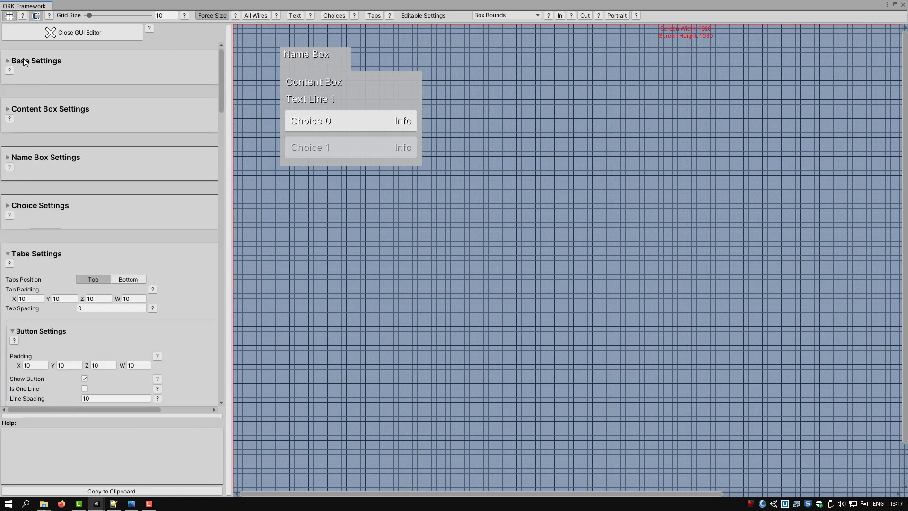
# Step: Set SaveGameGUIBox's content box bounds to X 0, Y 130, width 1920 and height 950
pyautogui.click(63, 109)
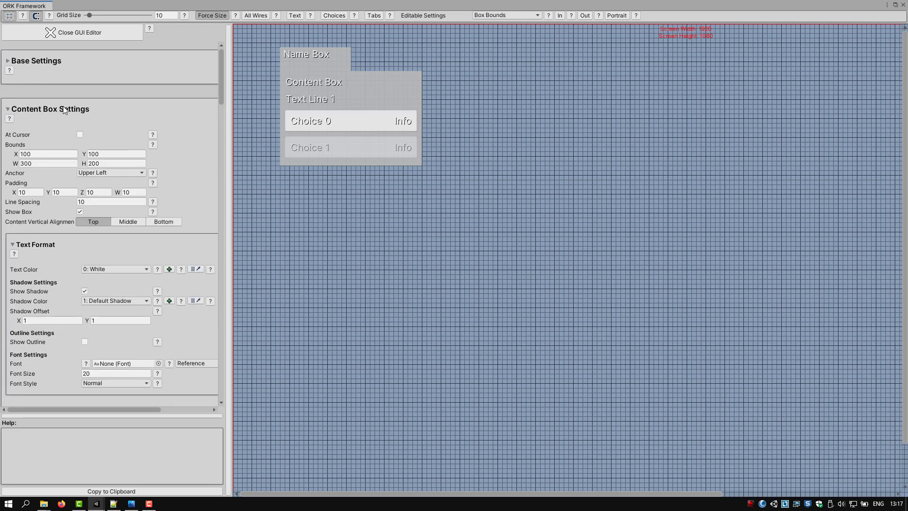
pyautogui.click(39, 154)
pyautogui.write('0')
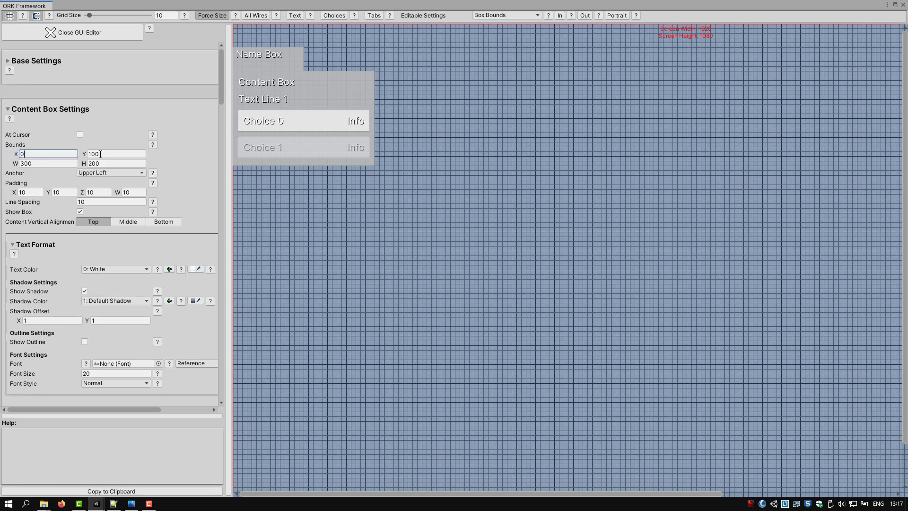
pyautogui.click(116, 154)
pyautogui.write('130')
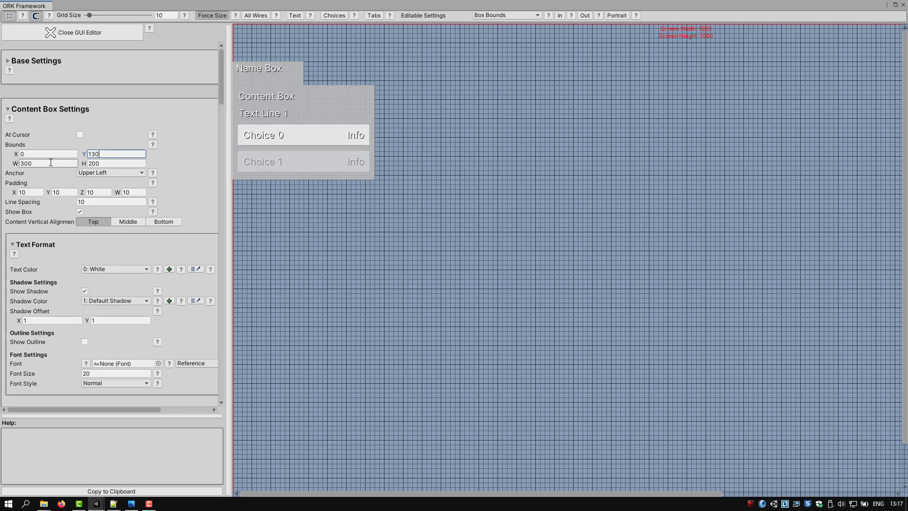
pyautogui.click(71, 162)
pyautogui.write('1920')
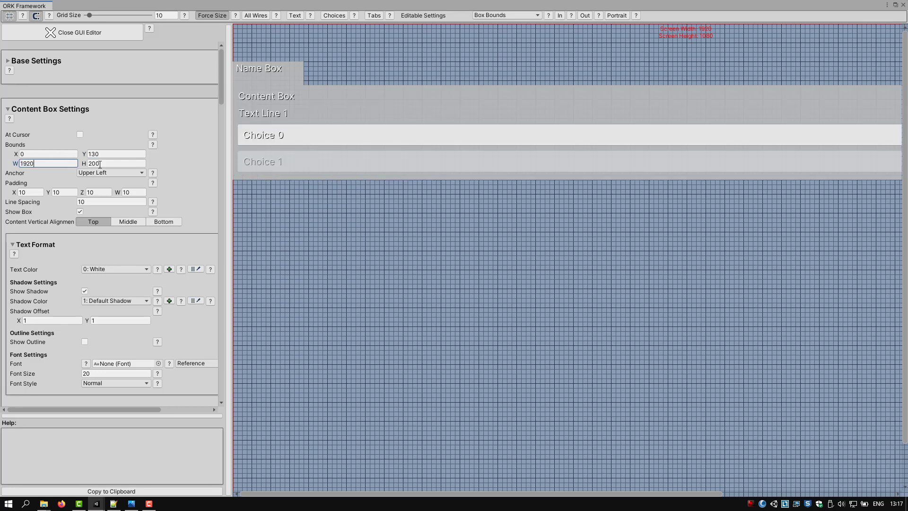
pyautogui.click(125, 162)
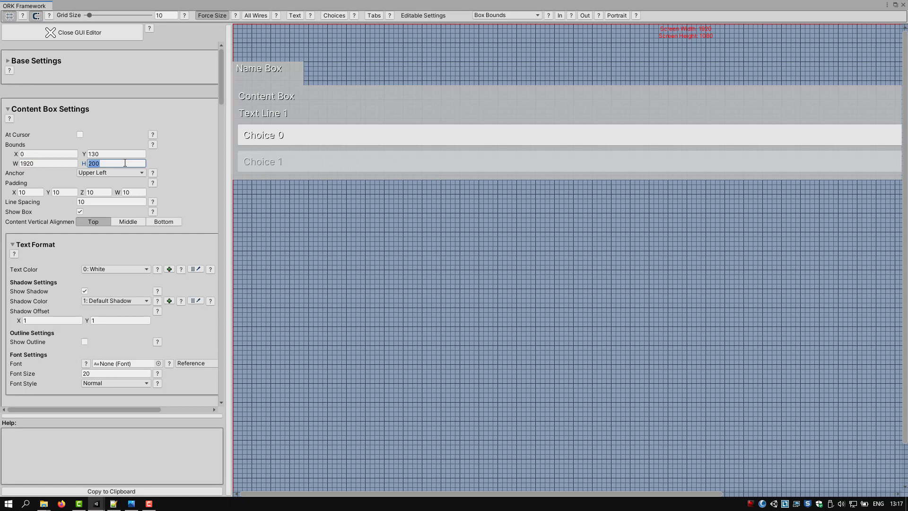
pyautogui.write('950')
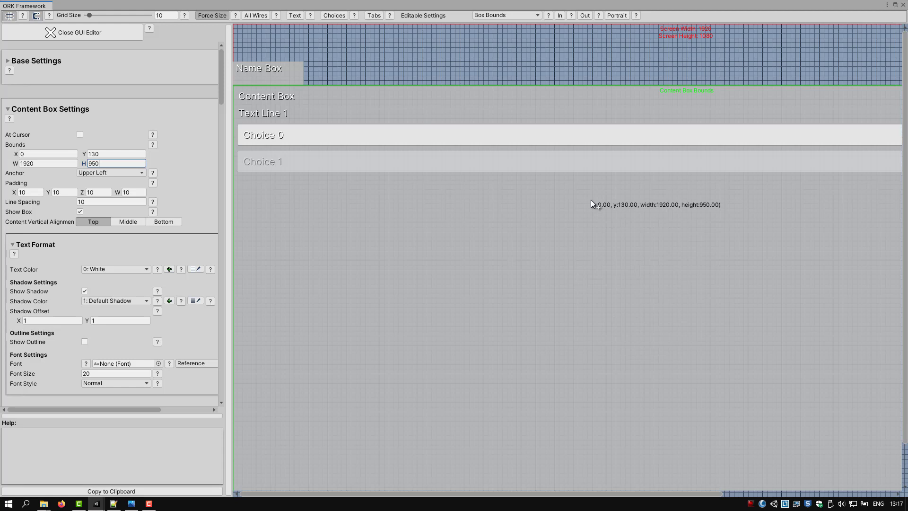
pyautogui.click(89, 106)
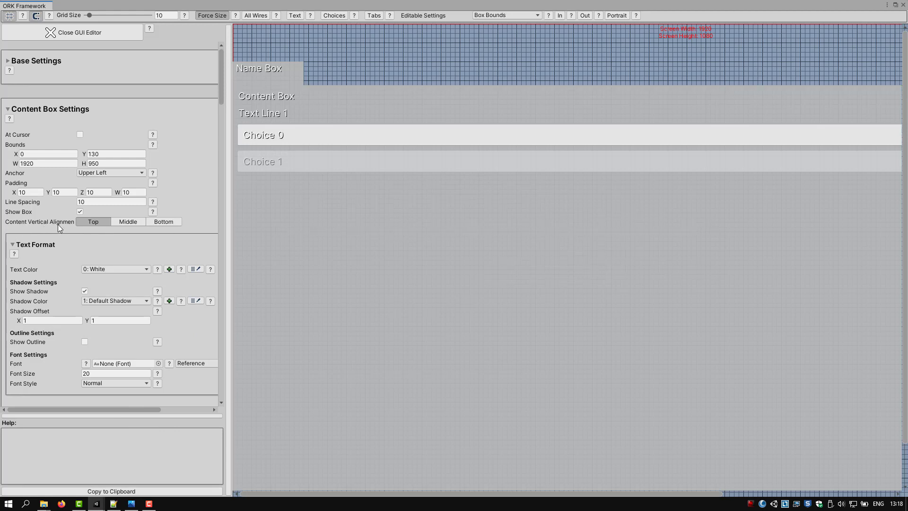
# Step: Set the content vertical alignment of SaveGameGUIBox's content box to Middle
pyautogui.click(132, 222)
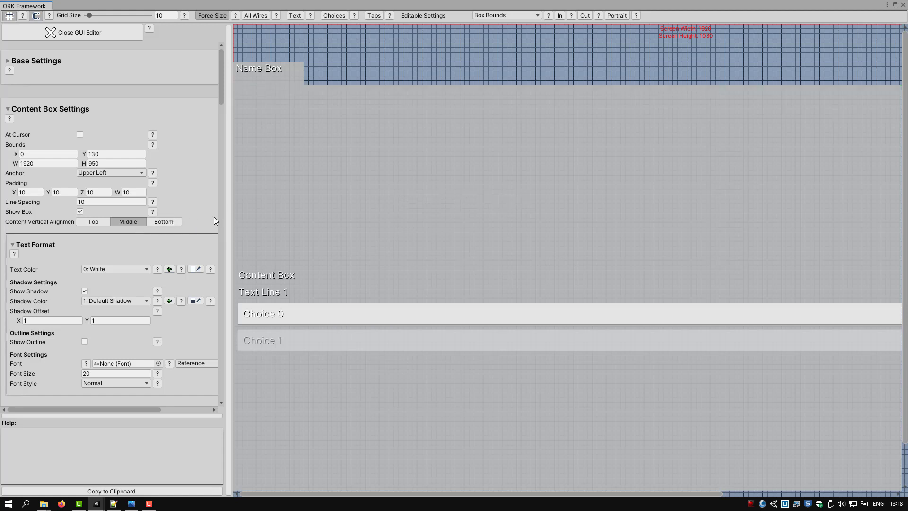
pyautogui.scroll(-1, 214, 219)
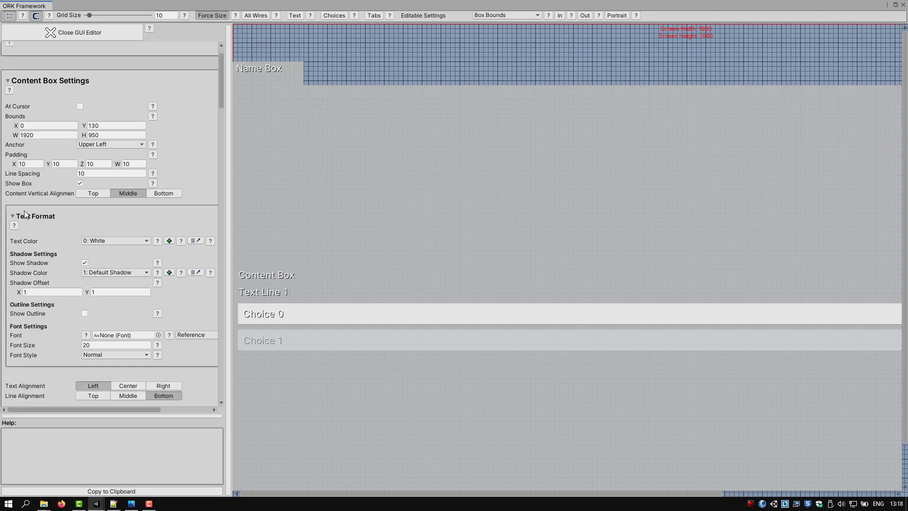
pyautogui.scroll(-2, 121, 211)
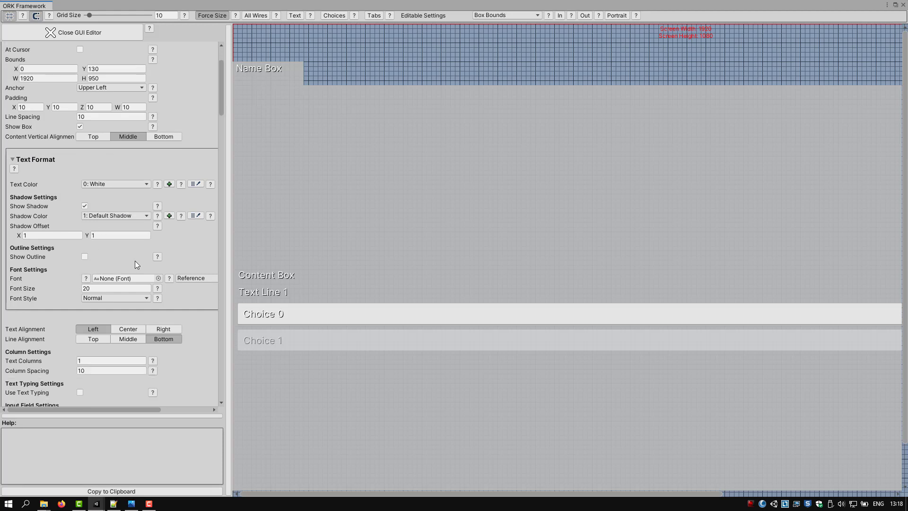
pyautogui.scroll(-2, 135, 260)
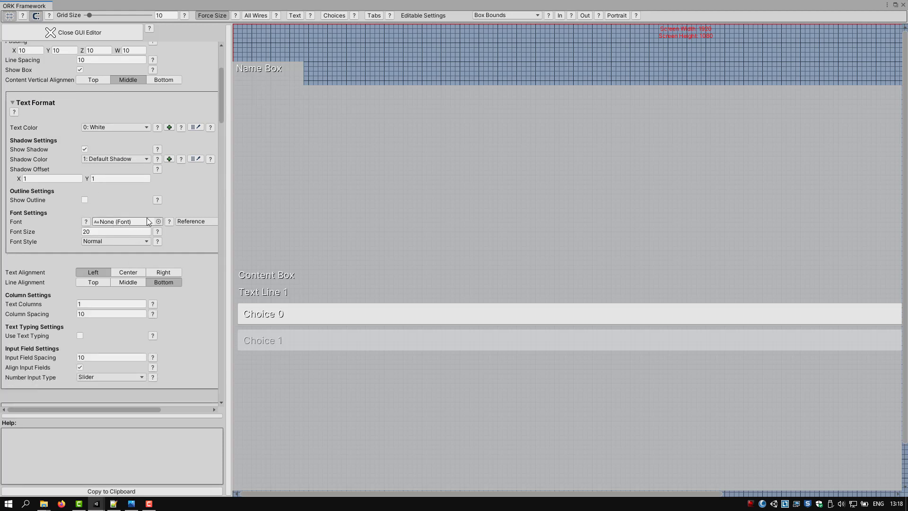
pyautogui.click(158, 222)
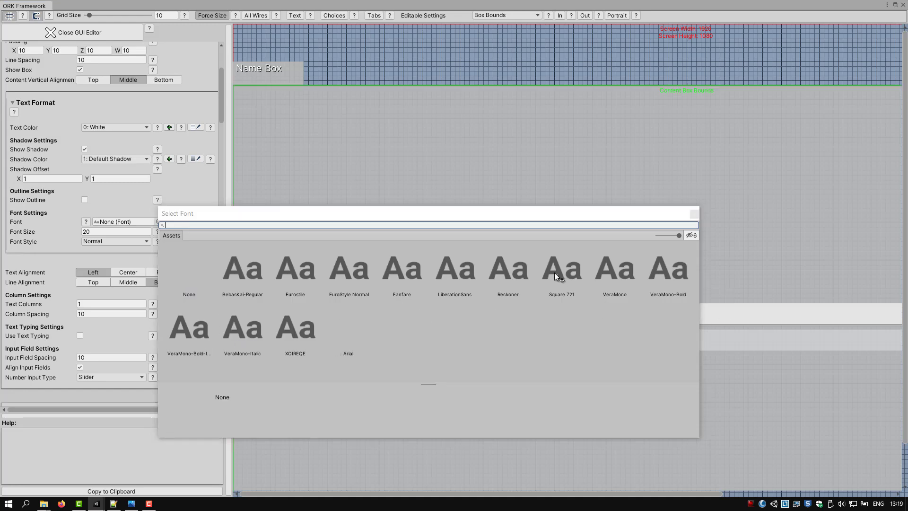
pyautogui.press('Escape')
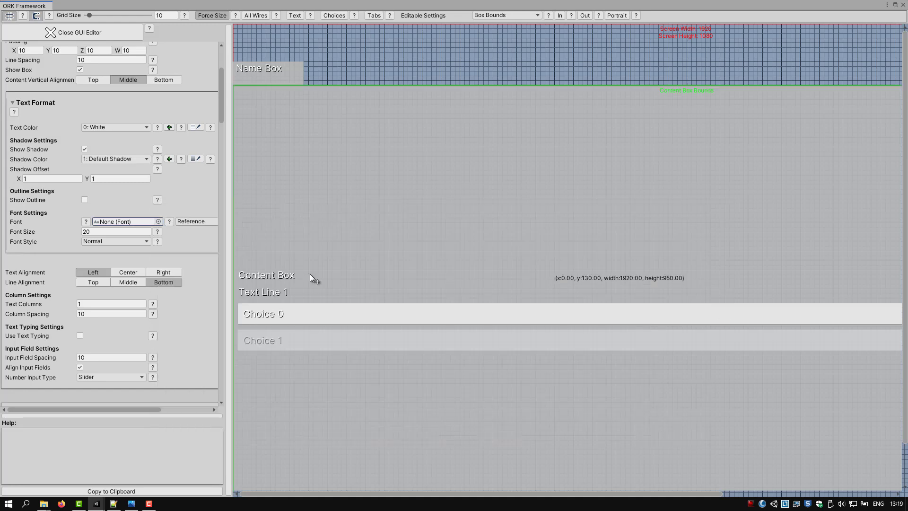
pyautogui.click(158, 222)
pyautogui.press('Escape')
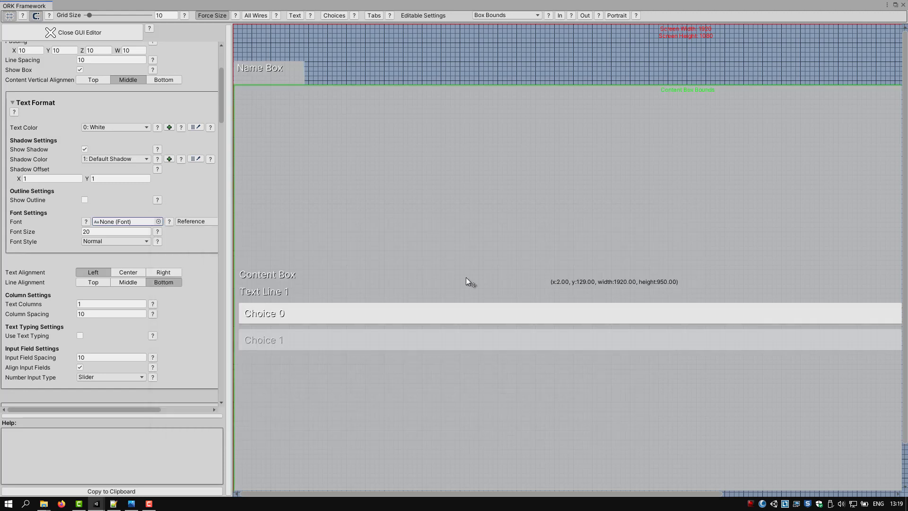
# Step: Move and narrow the editor window to uncover the project files, and assign Square 721 from the Fonts folder as the content box font
pyautogui.moveTo(860, 4); pyautogui.dragTo(696, 13)
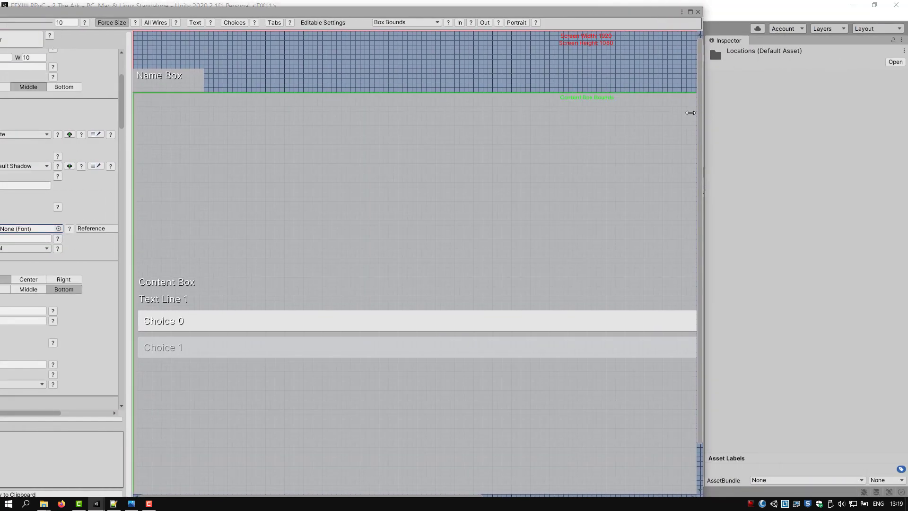
pyautogui.moveTo(703, 114); pyautogui.dragTo(456, 114)
pyautogui.moveTo(350, 10); pyautogui.dragTo(392, 10)
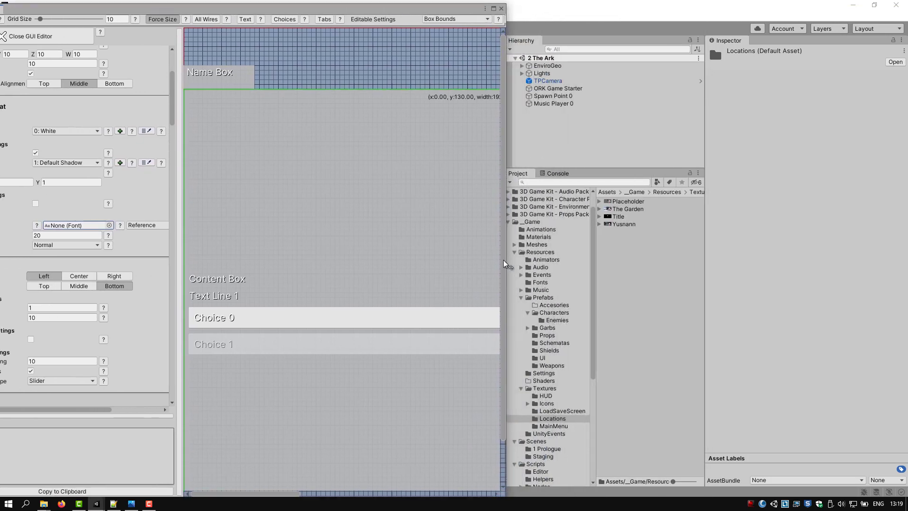
pyautogui.click(539, 282)
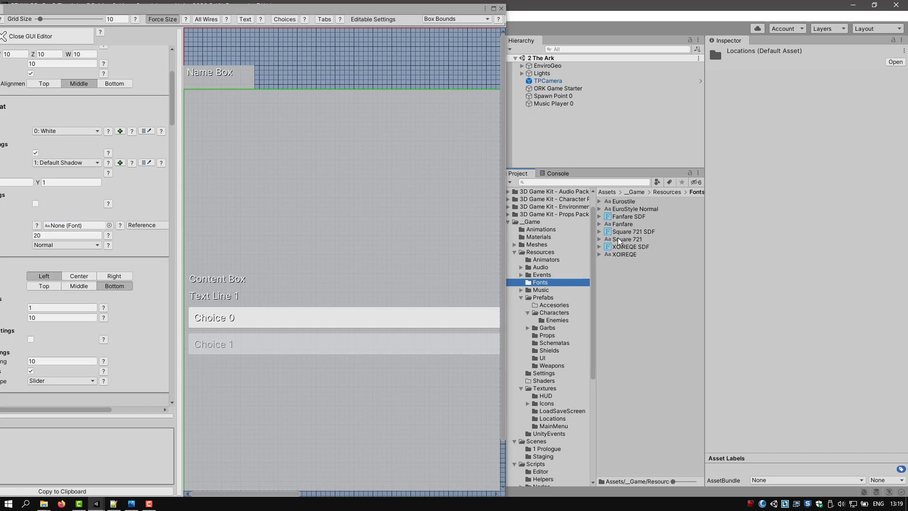
pyautogui.moveTo(619, 246); pyautogui.dragTo(61, 225)
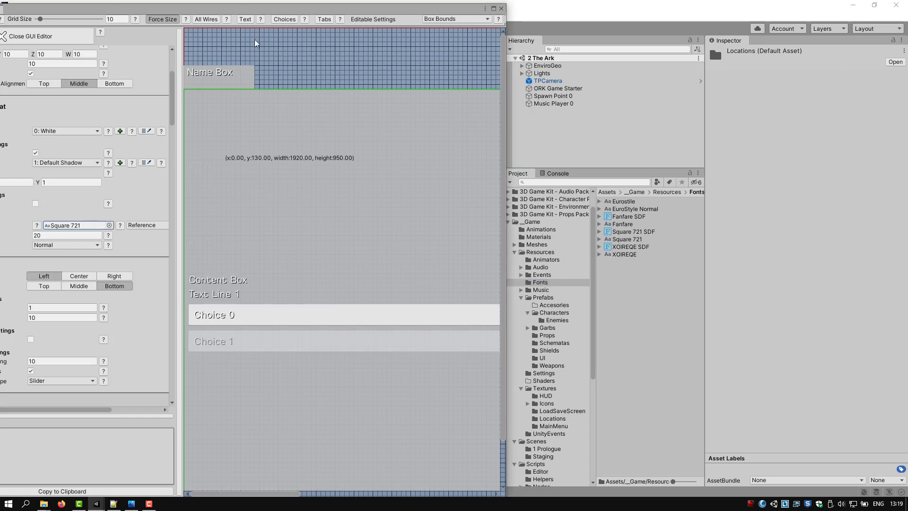
# Step: Maximize the editor window, set the content box text to font size 28 with line alignment Top, and collapse its settings
pyautogui.click(493, 8)
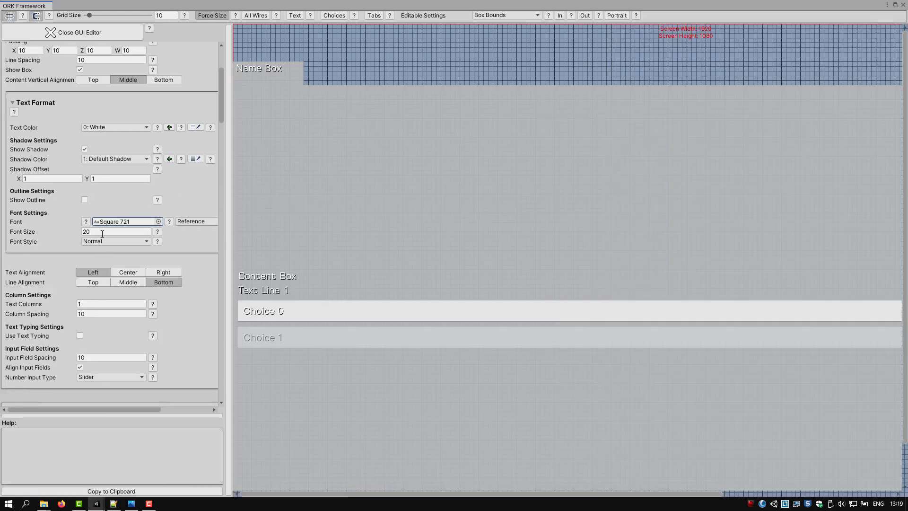
pyautogui.click(126, 230)
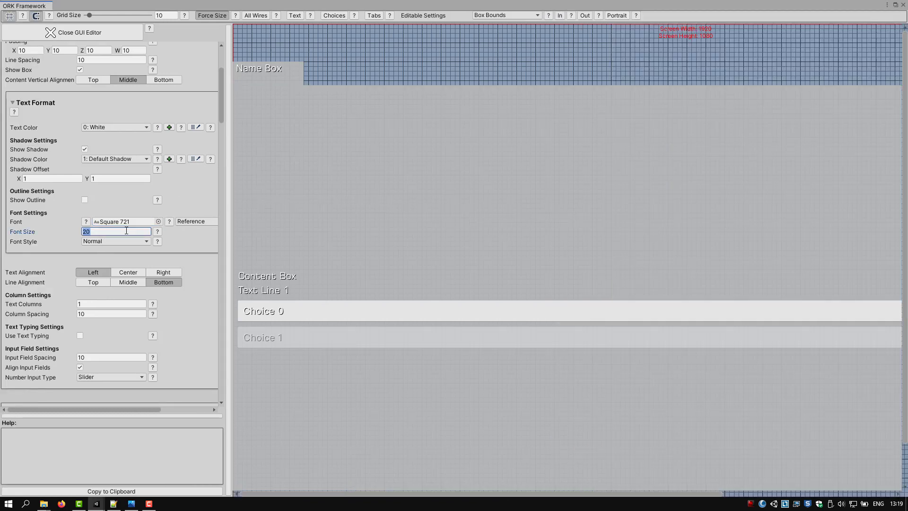
pyautogui.write('28')
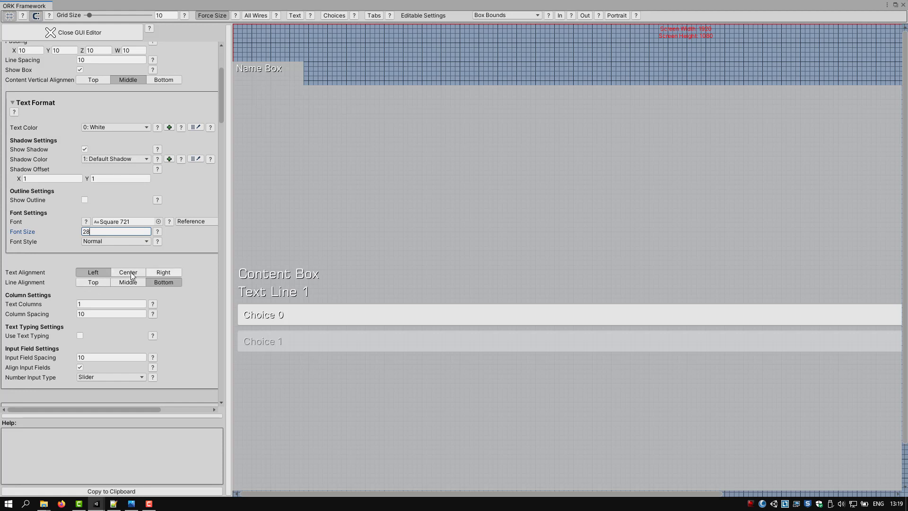
pyautogui.click(86, 284)
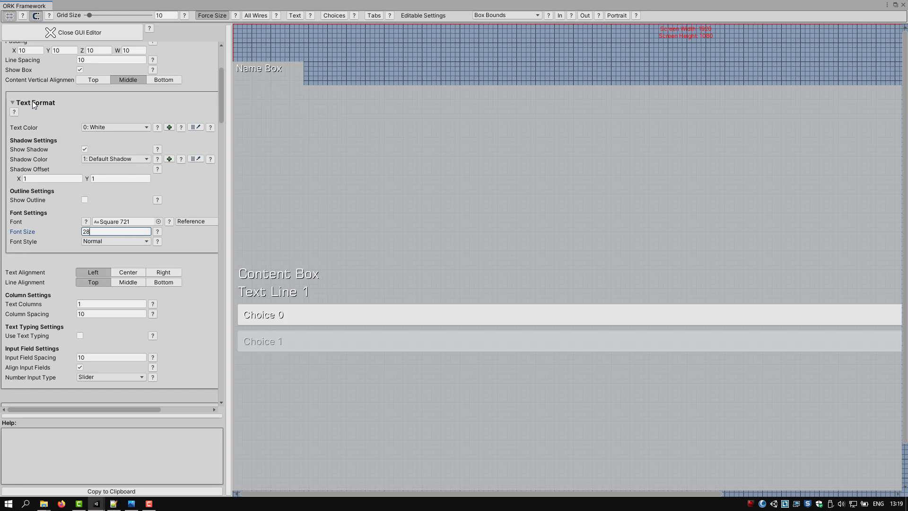
pyautogui.scroll(5, 129, 211)
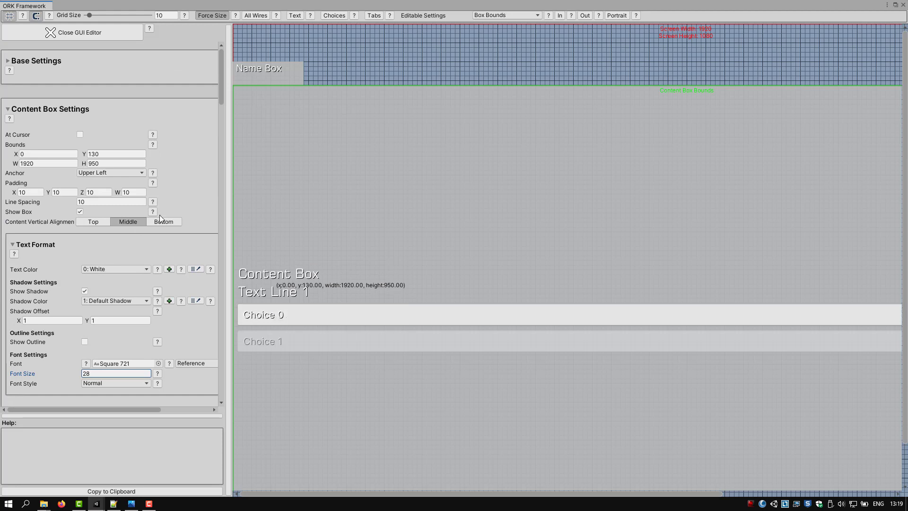
pyautogui.click(11, 111)
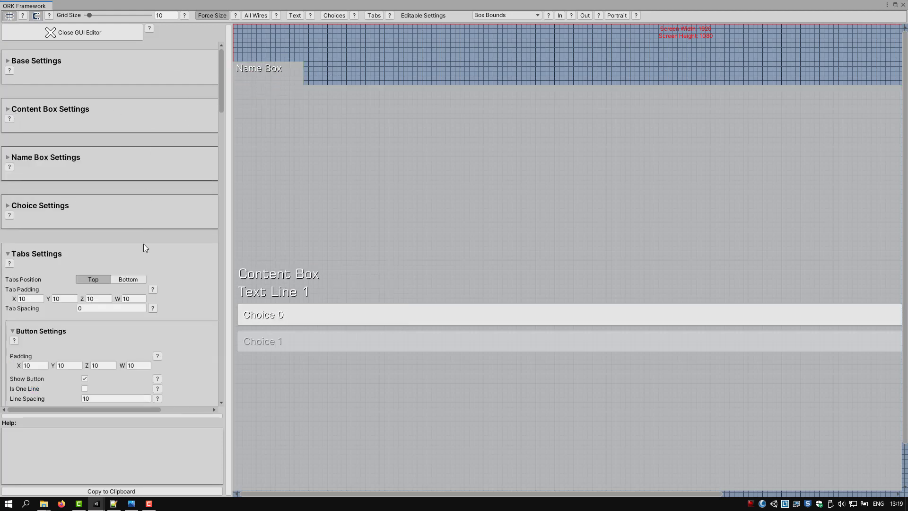
# Step: Expand the name box settings and set the name box bounds to width 1920 and height 130
pyautogui.scroll(-2, 143, 243)
pyautogui.click(26, 104)
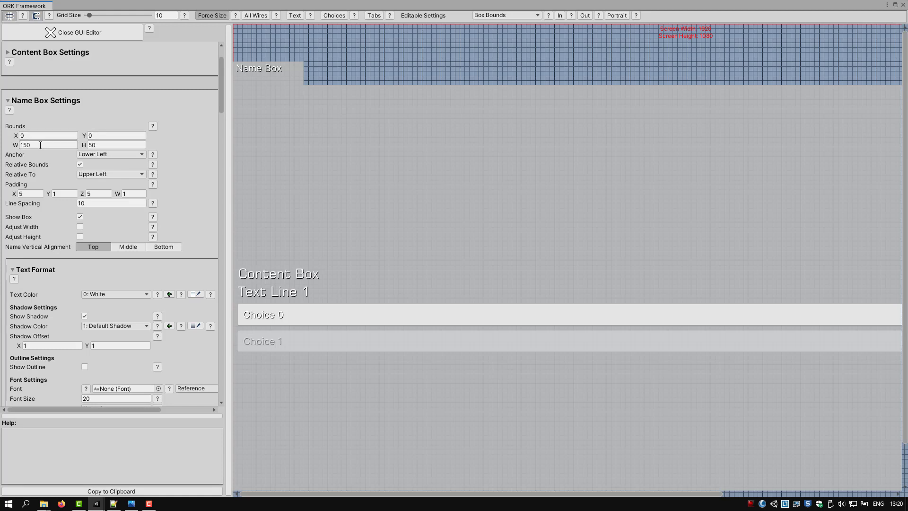
pyautogui.click(41, 145)
pyautogui.write('1920')
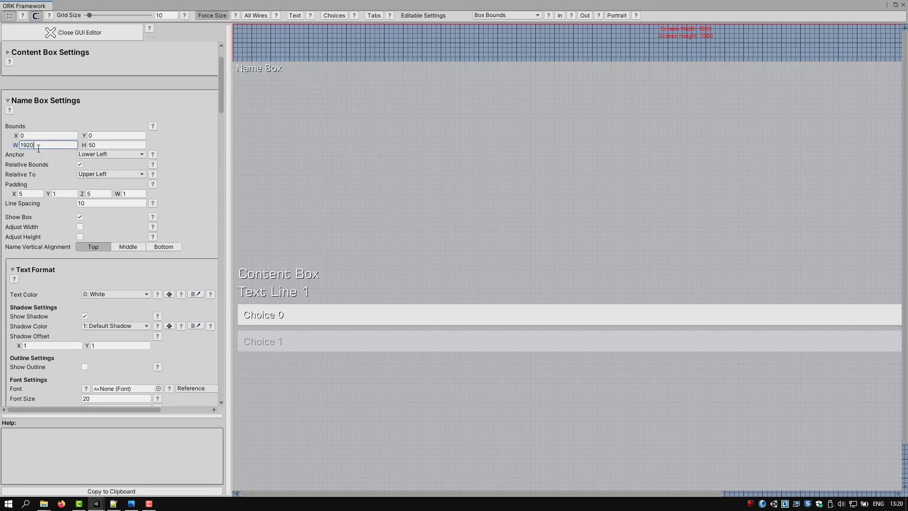
pyautogui.click(102, 145)
pyautogui.write('16')
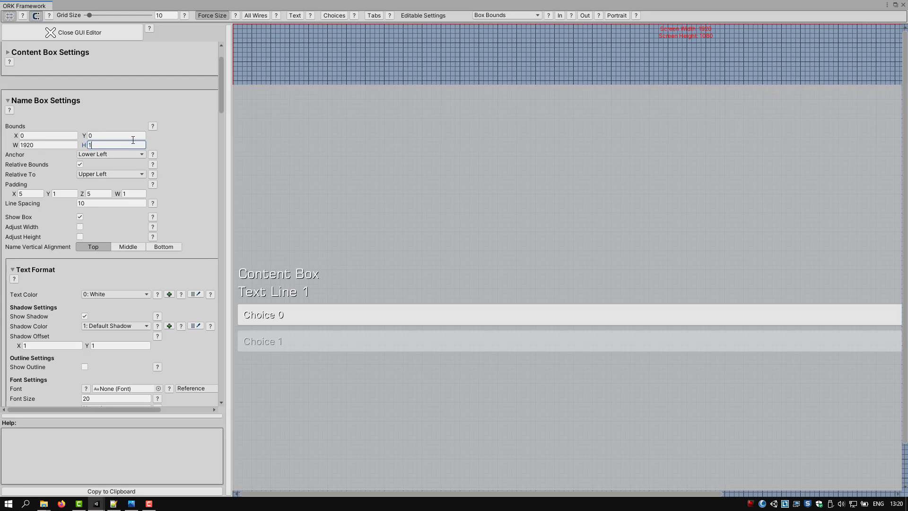
pyautogui.write('30')
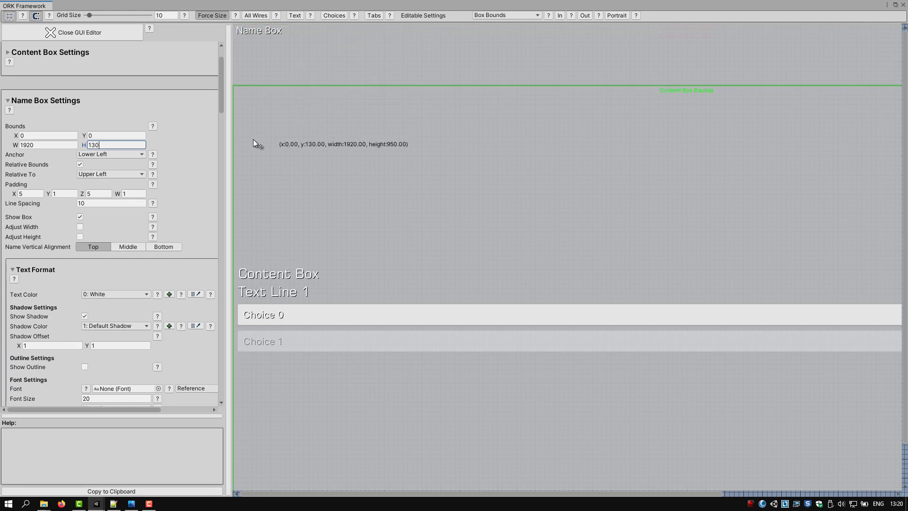
# Step: Anchor the name box to Upper Left and disable its relative bounds
pyautogui.click(109, 156)
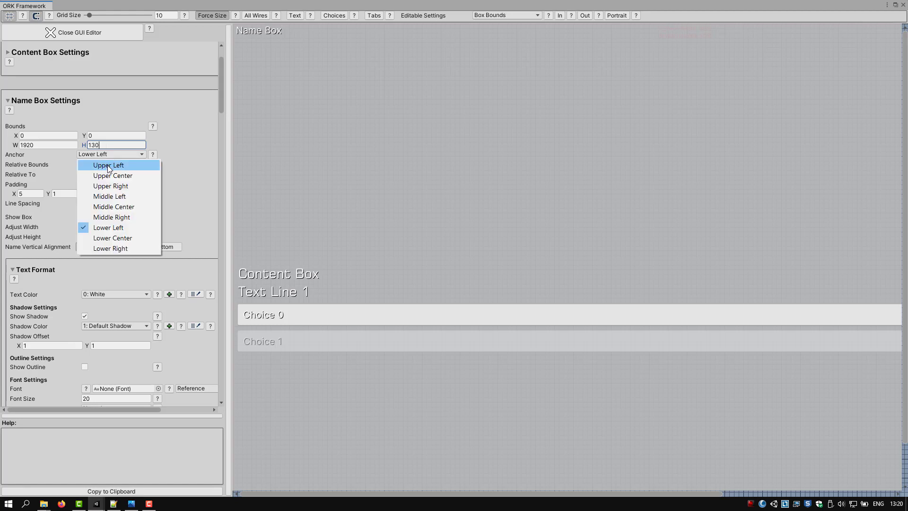
pyautogui.click(108, 166)
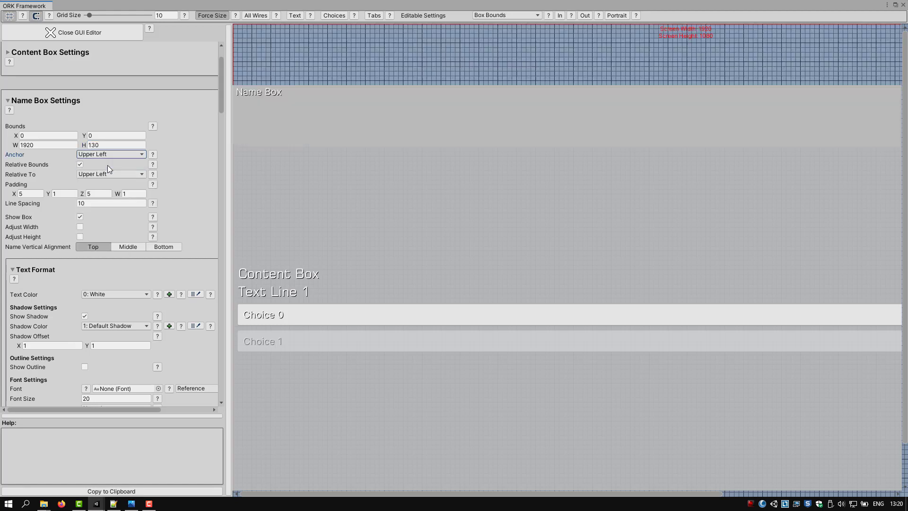
pyautogui.click(47, 142)
pyautogui.press('Tab')
pyautogui.click(80, 164)
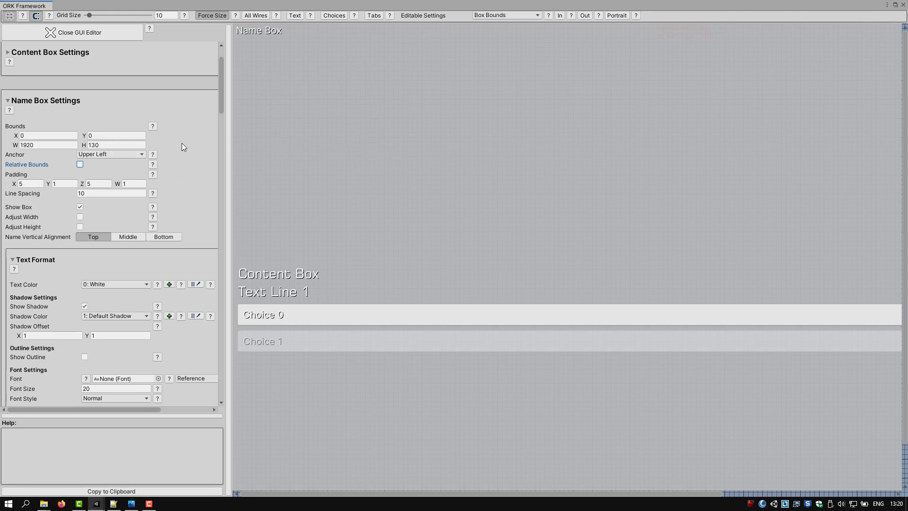
# Step: Set the name box padding to X 300, Y -40, Z 0, W 0 and its name vertical alignment to Bottom
pyautogui.click(42, 183)
pyautogui.write('300')
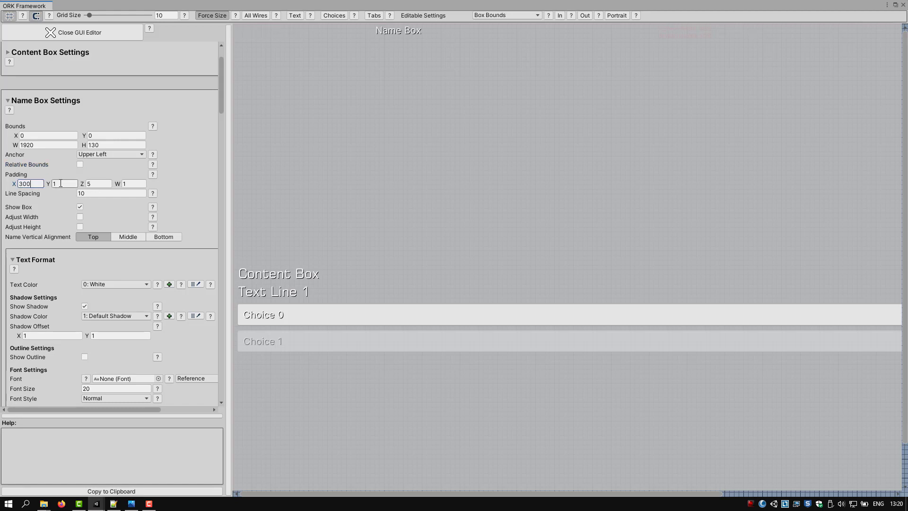
pyautogui.click(61, 183)
pyautogui.write('-40')
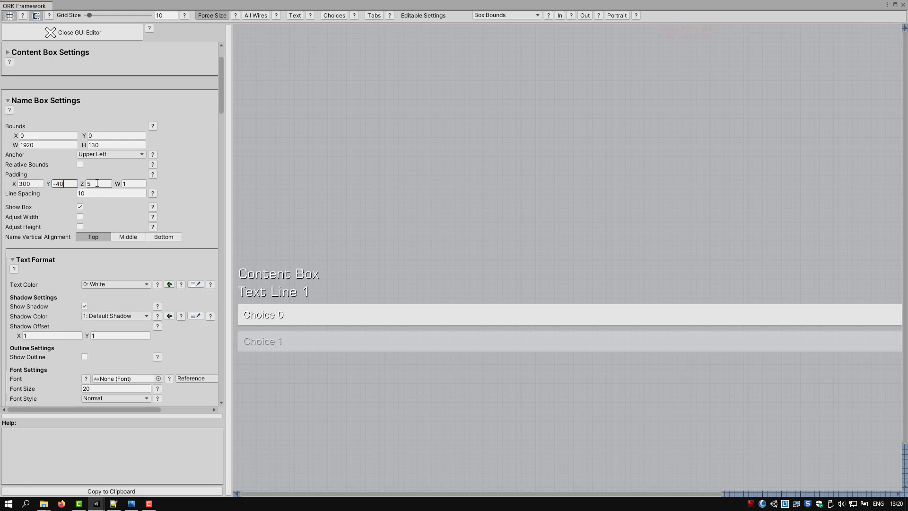
pyautogui.click(97, 183)
pyautogui.write('0')
pyautogui.click(134, 184)
pyautogui.write('0')
pyautogui.click(162, 235)
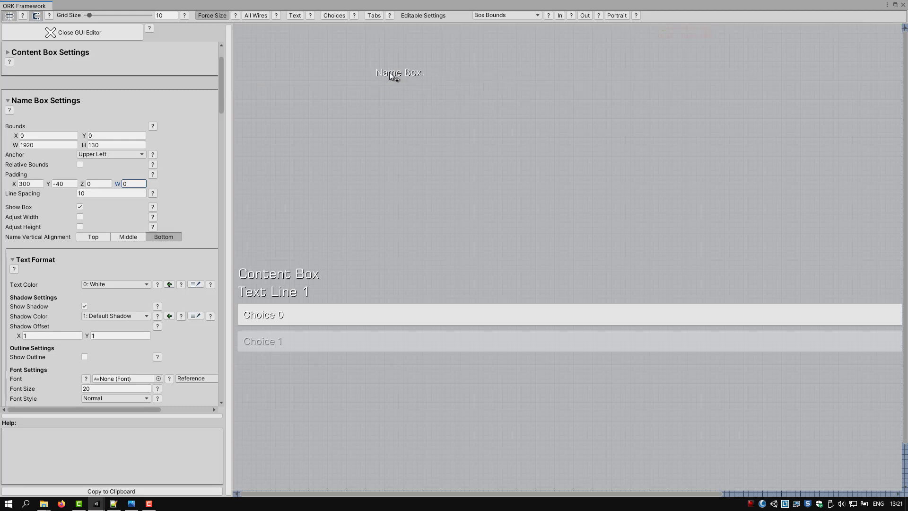
# Step: Assign the Square 721 font to the name box text format
pyautogui.scroll(-4, 198, 211)
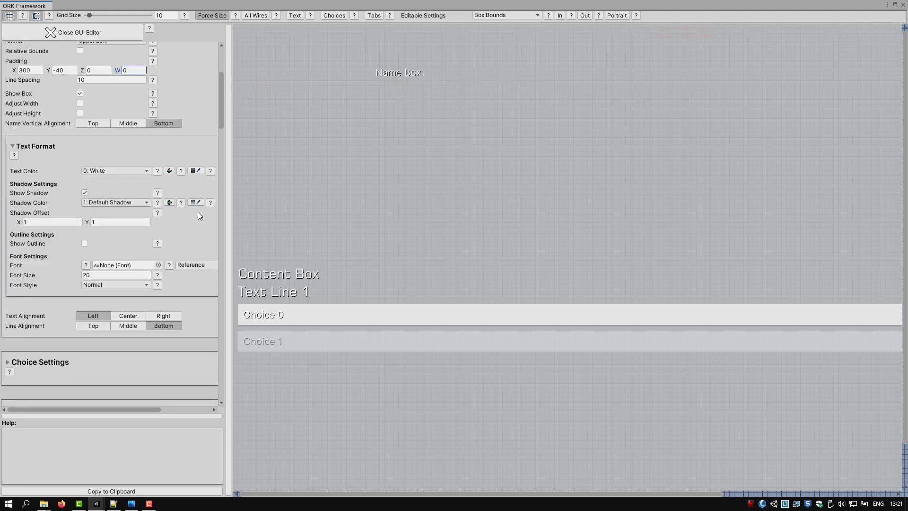
pyautogui.scroll(-1, 197, 215)
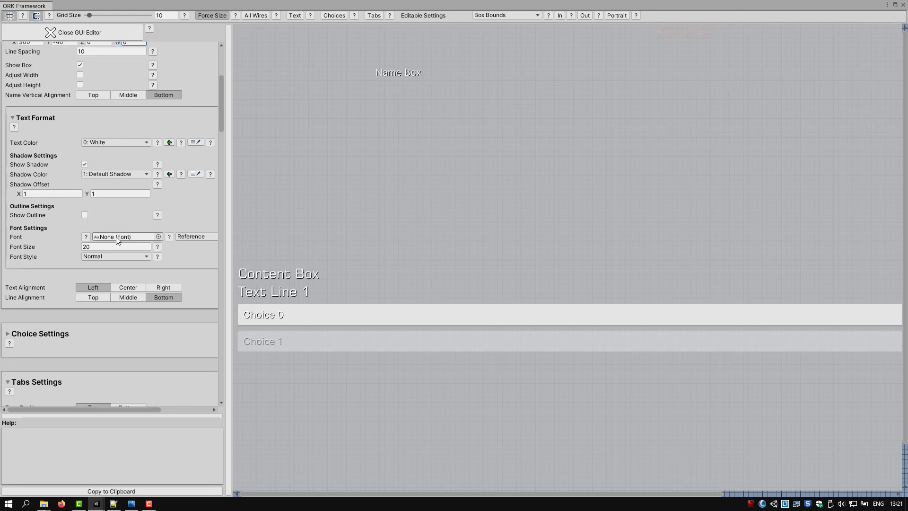
pyautogui.click(159, 236)
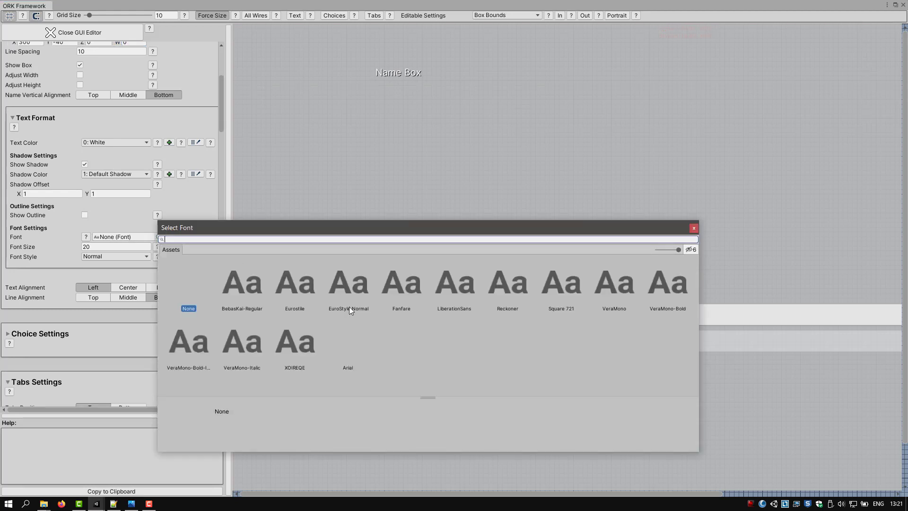
pyautogui.click(561, 296)
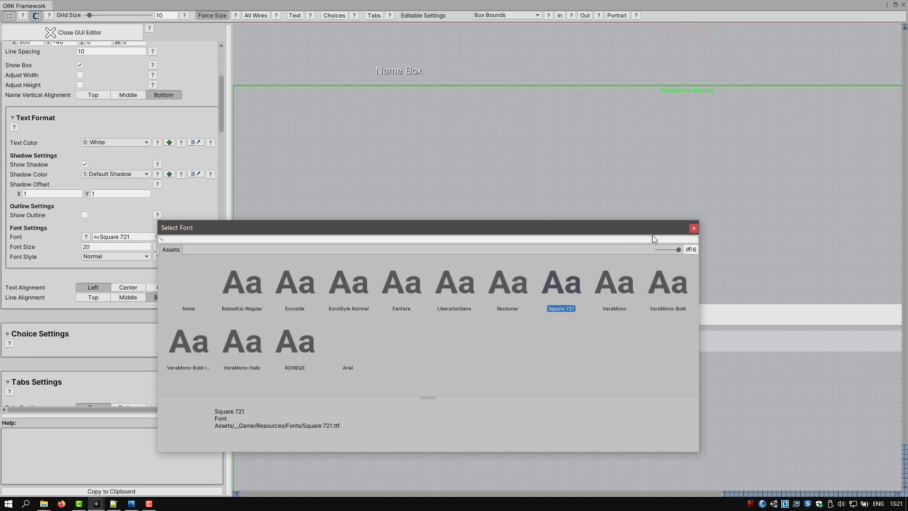
pyautogui.click(694, 230)
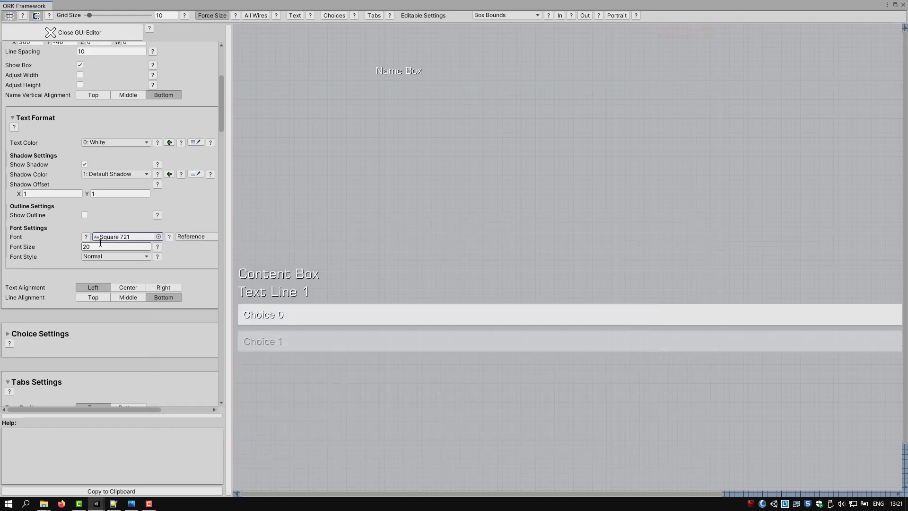
# Step: Set the name box font size to 28 and its line alignment to Middle, and collapse the name box settings
pyautogui.click(100, 244)
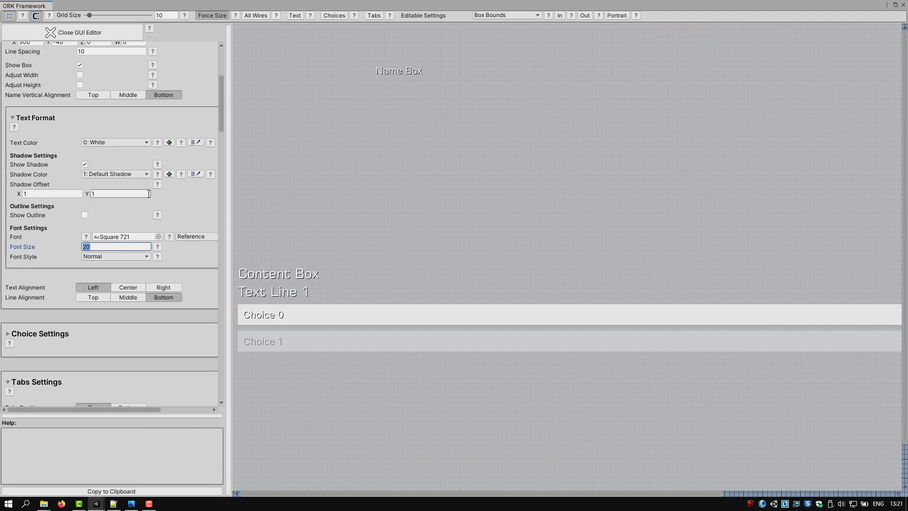
pyautogui.write('28')
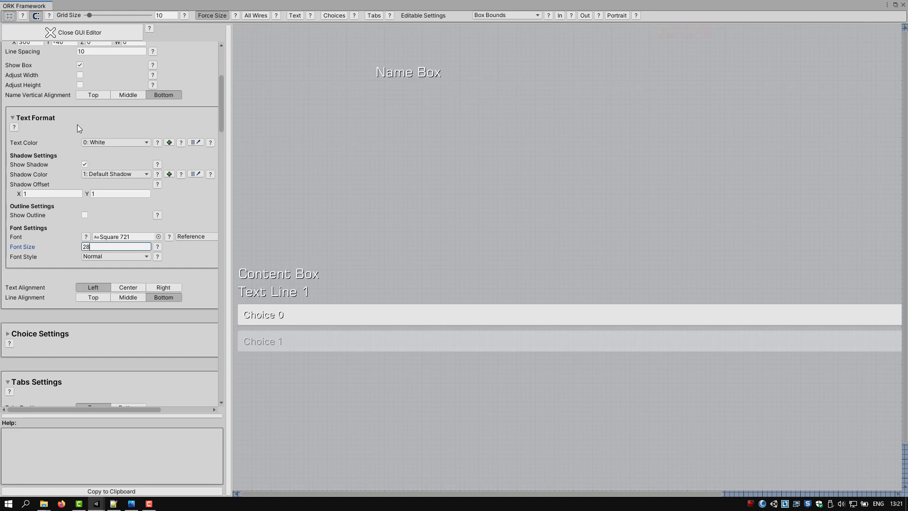
pyautogui.click(120, 299)
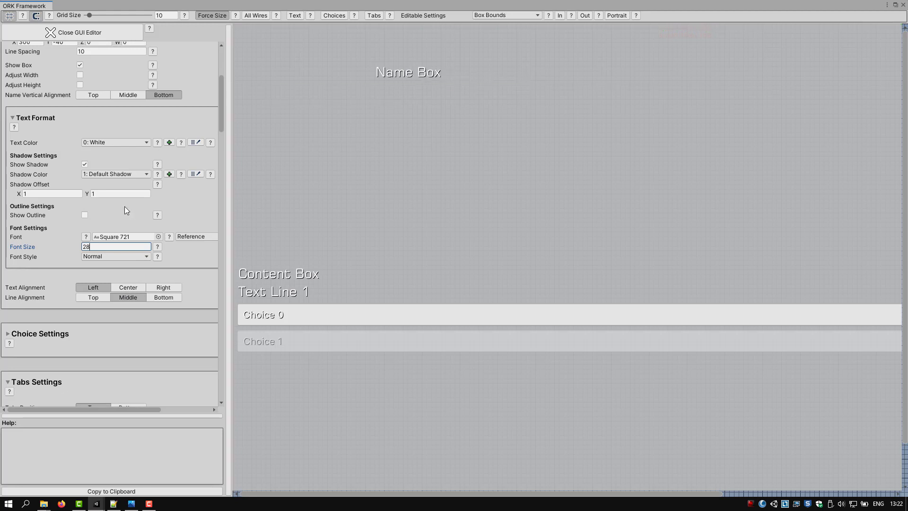
pyautogui.scroll(5, 124, 206)
pyautogui.click(41, 159)
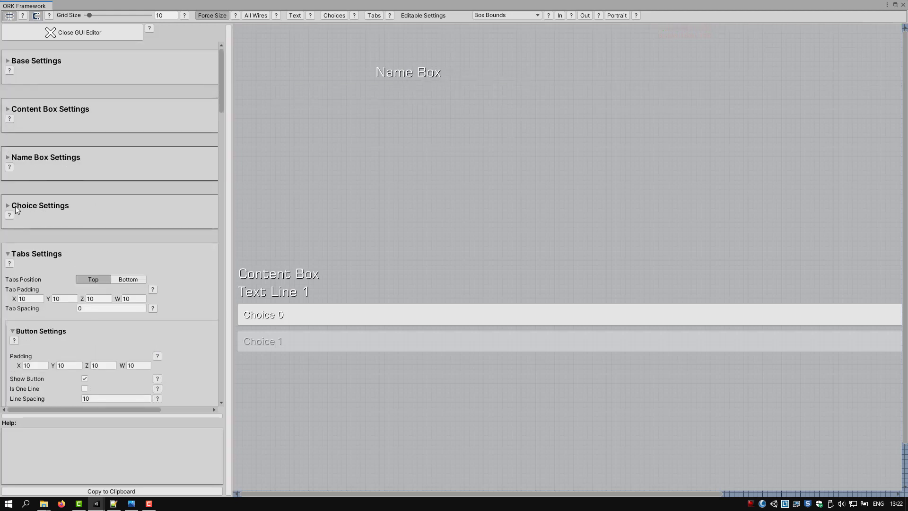
# Step: Expand the choice settings, check the reference save screen image in Photos, and set 3 choice columns with Horizontal column fill
pyautogui.click(41, 207)
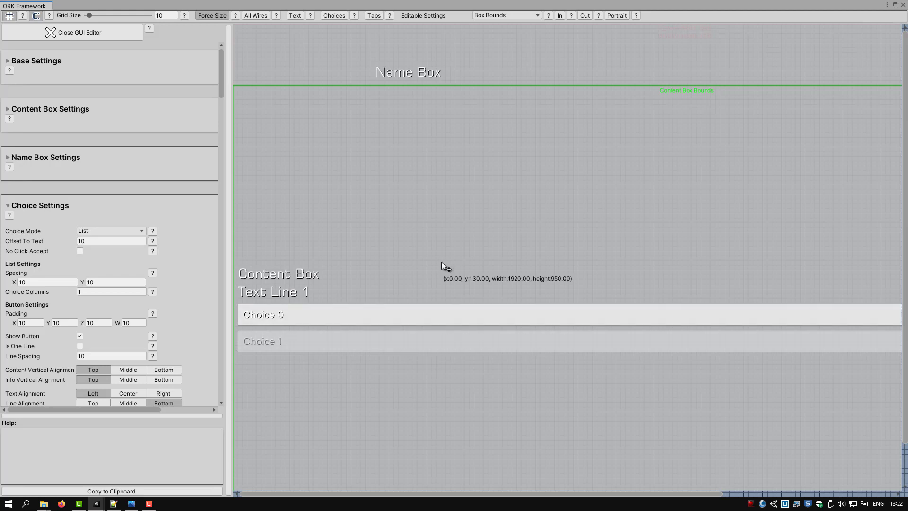
pyautogui.click(131, 503)
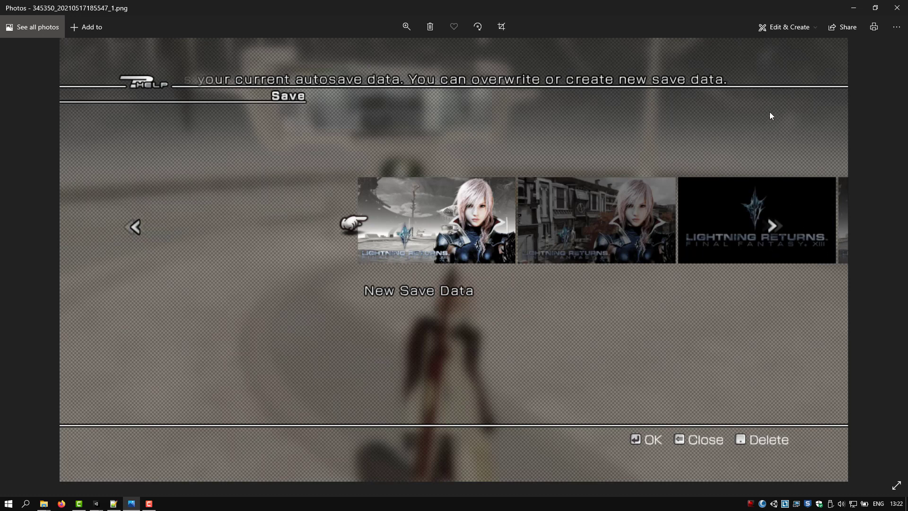
pyautogui.click(859, 8)
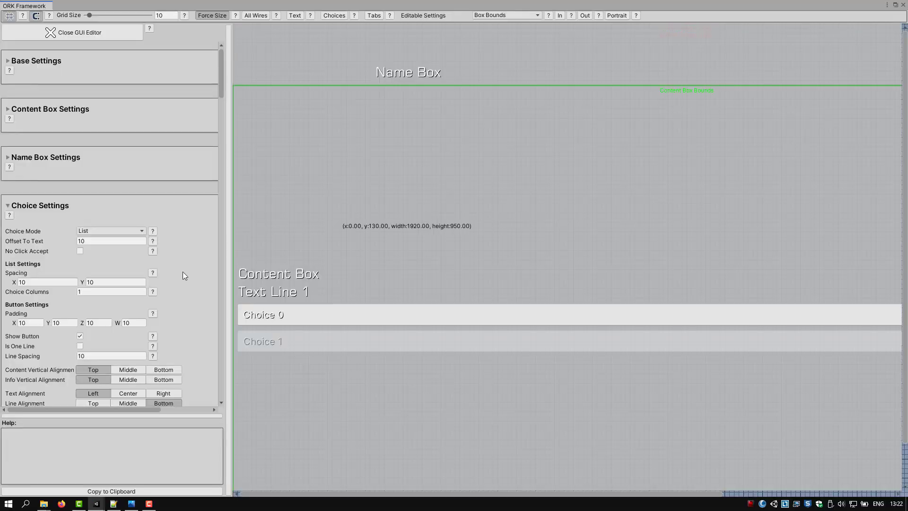
pyautogui.click(85, 292)
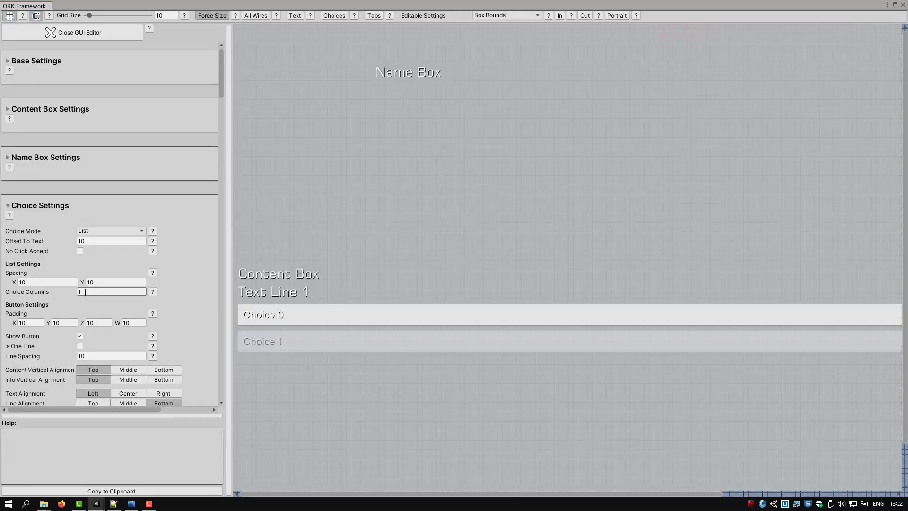
pyautogui.click(95, 290)
pyautogui.write('3')
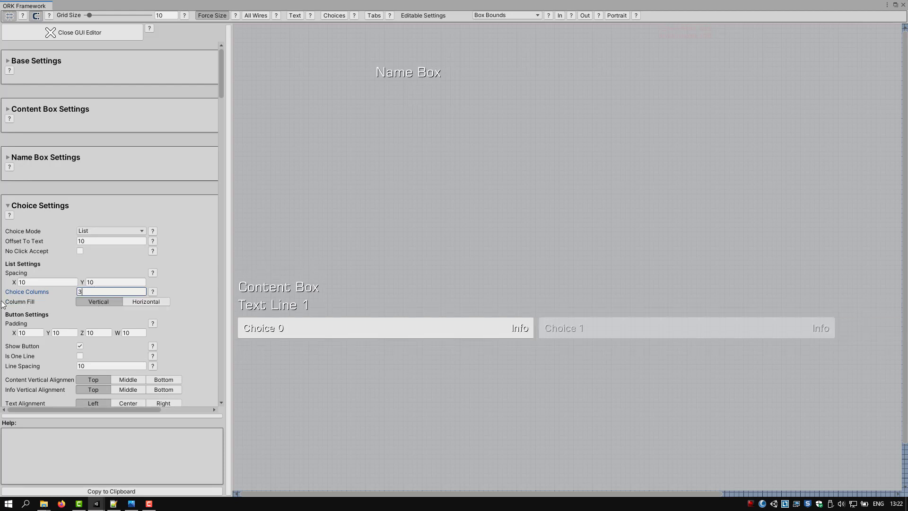
pyautogui.click(159, 303)
# Step: Show the help for the choice list's spacing and set the horizontal spacing between choice buttons to 62
pyautogui.moveTo(353, 330)
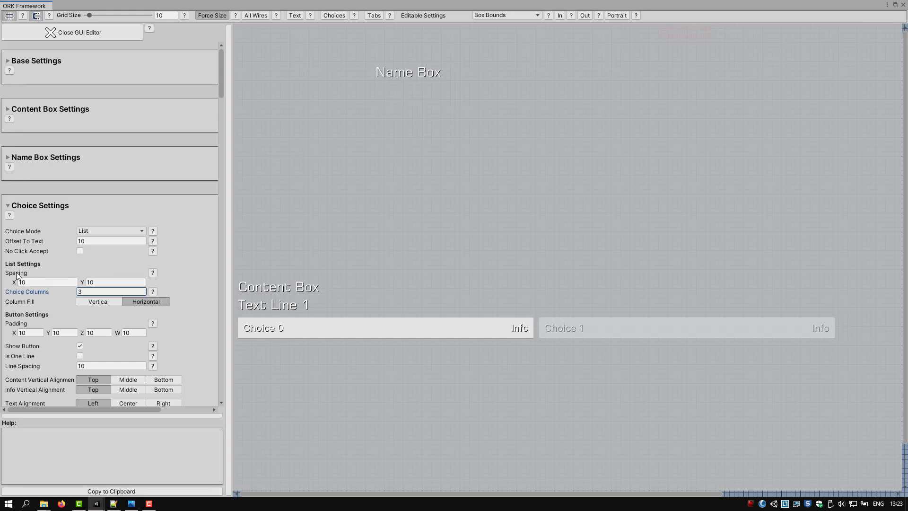
pyautogui.click(152, 273)
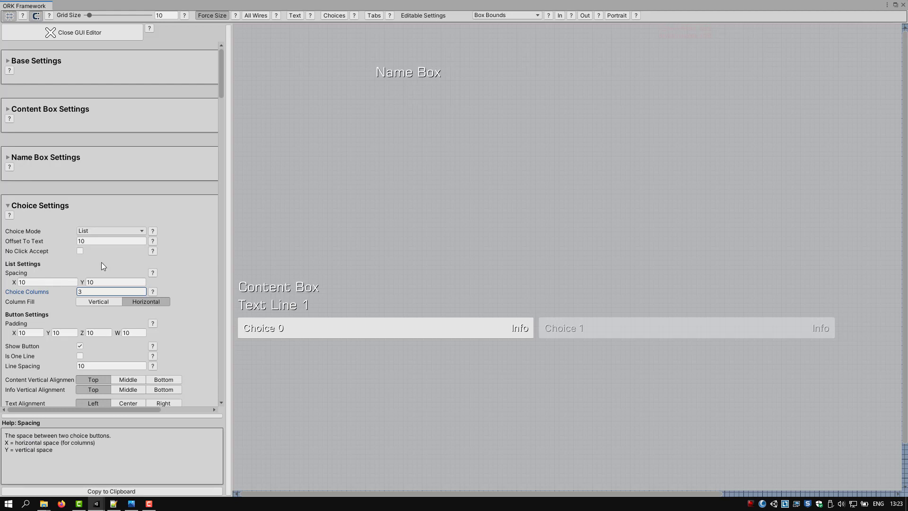
pyautogui.click(40, 283)
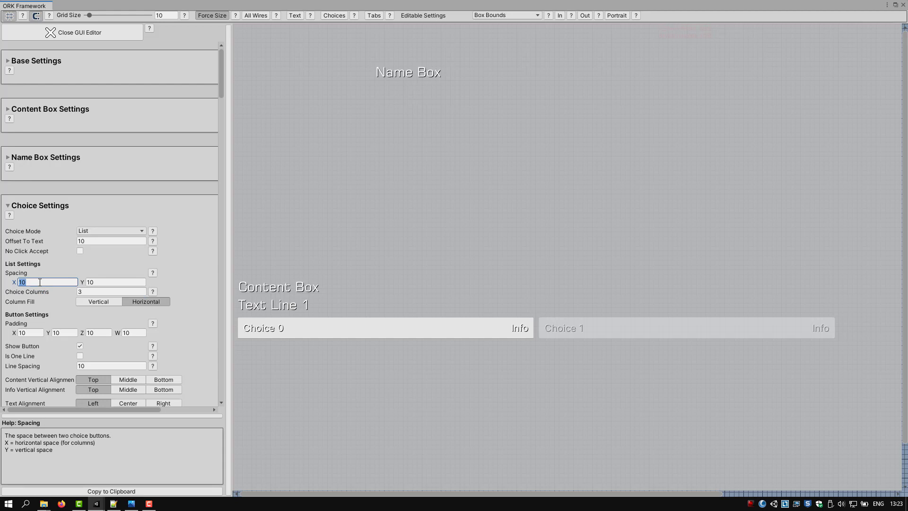
pyautogui.write('62')
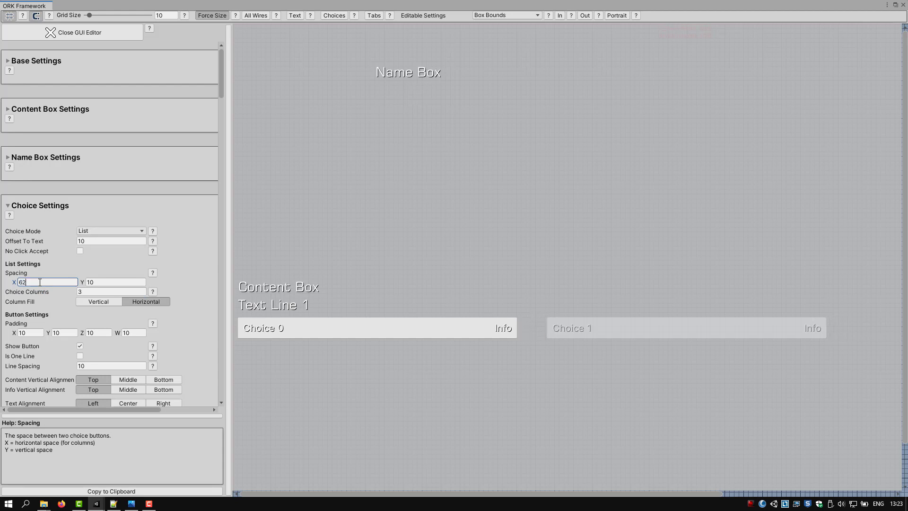
pyautogui.click(102, 283)
pyautogui.scroll(-1, 96, 316)
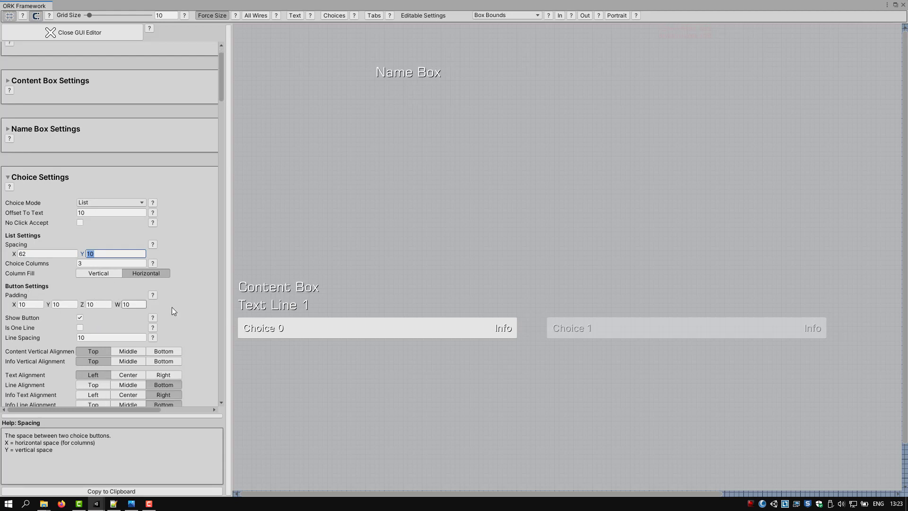
# Step: Set the content vertical alignment of the choice buttons to Middle
pyautogui.scroll(-1, 184, 312)
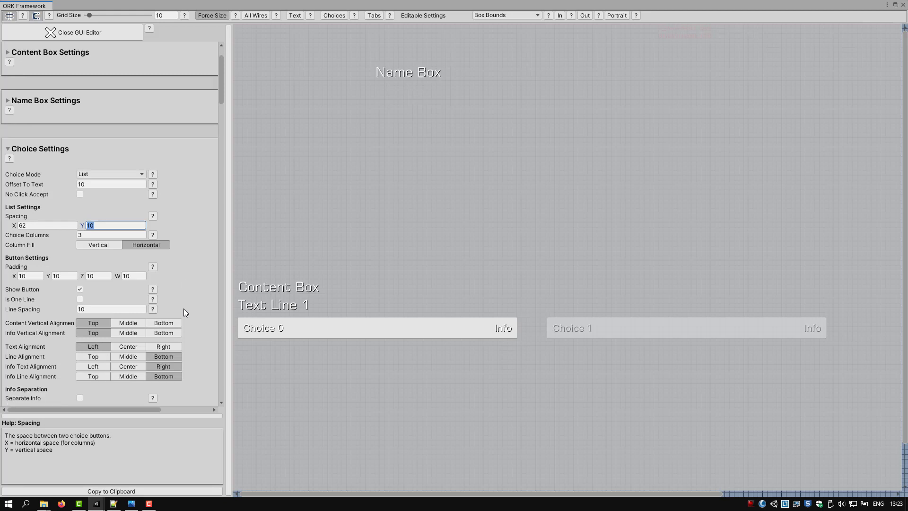
pyautogui.scroll(-3, 183, 308)
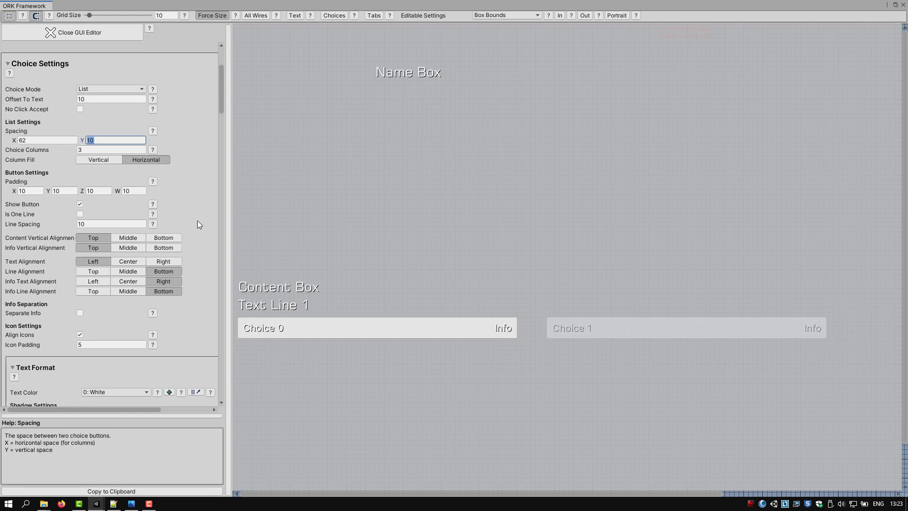
pyautogui.scroll(-2, 197, 220)
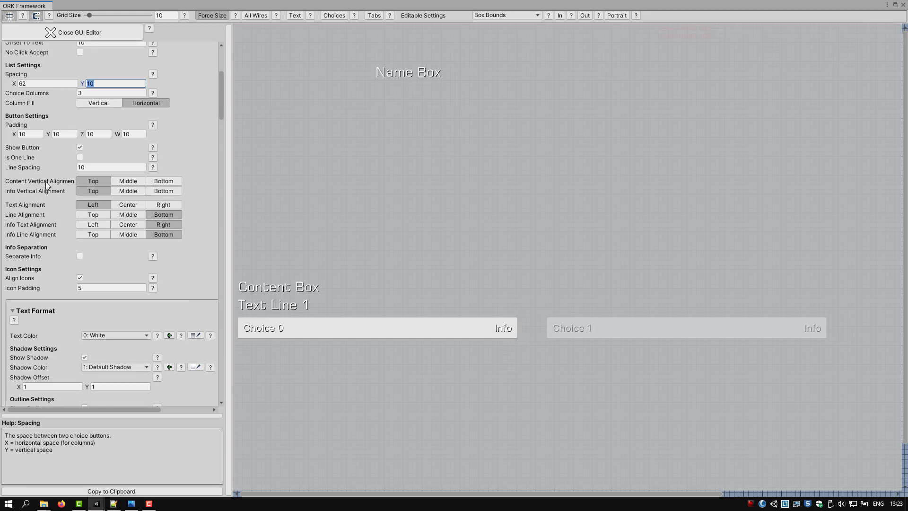
pyautogui.click(127, 182)
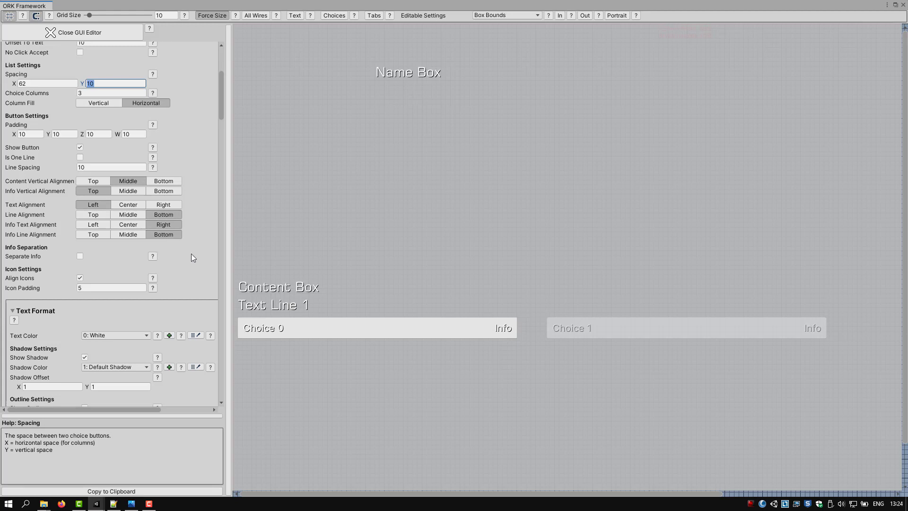
# Step: Assign the Square 721 font to the choice text format
pyautogui.scroll(-1, 192, 256)
pyautogui.scroll(-2, 189, 255)
pyautogui.scroll(-4, 187, 253)
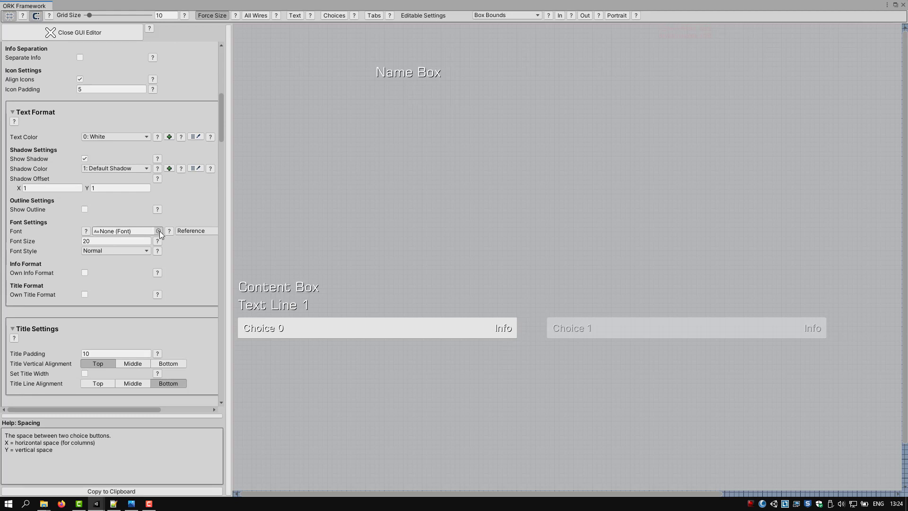
pyautogui.click(159, 230)
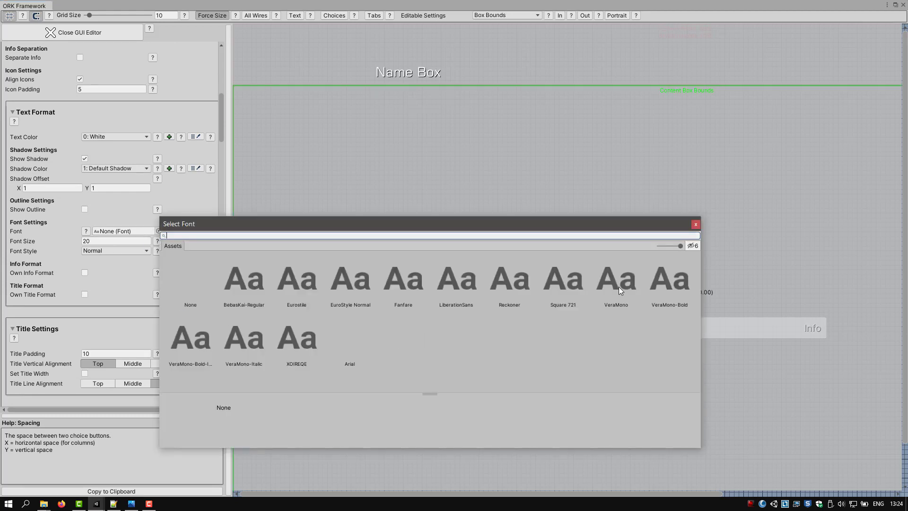
pyautogui.click(556, 300)
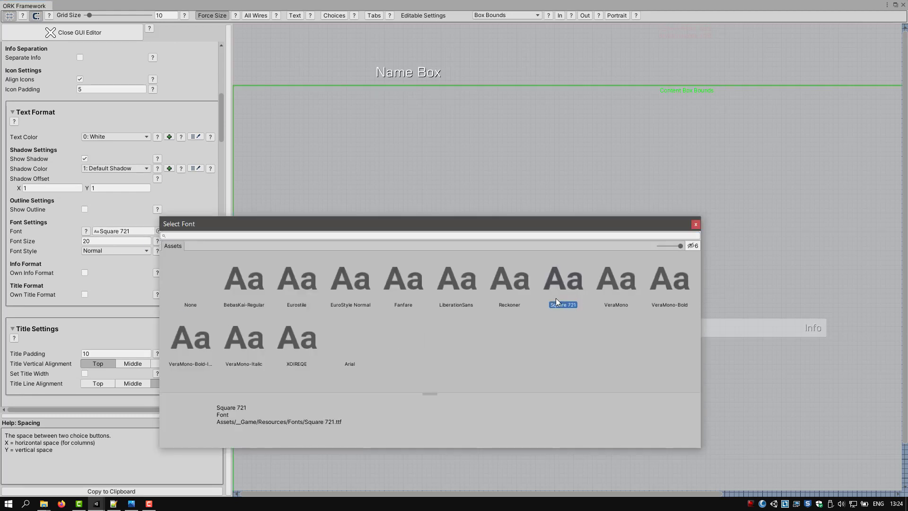
pyautogui.click(696, 224)
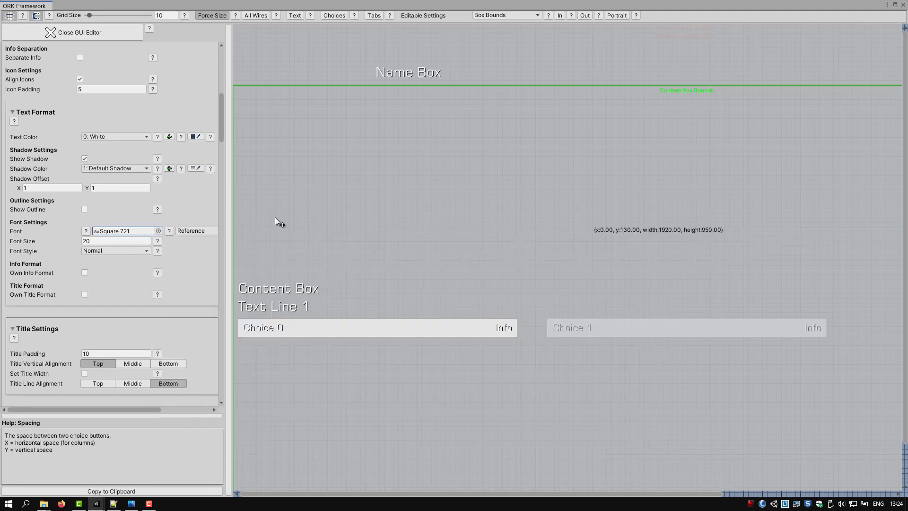
# Step: Try a font size of 28 for the choice text and set it back to 20
pyautogui.click(105, 241)
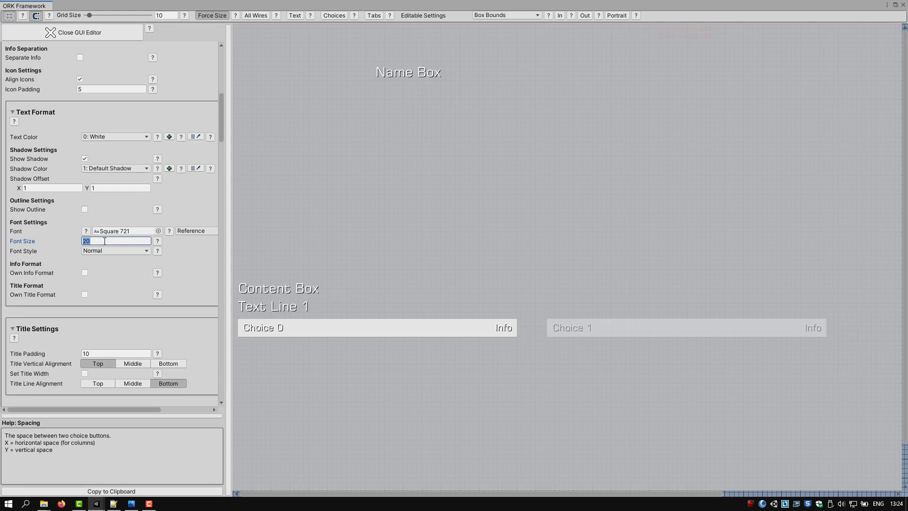
pyautogui.write('28')
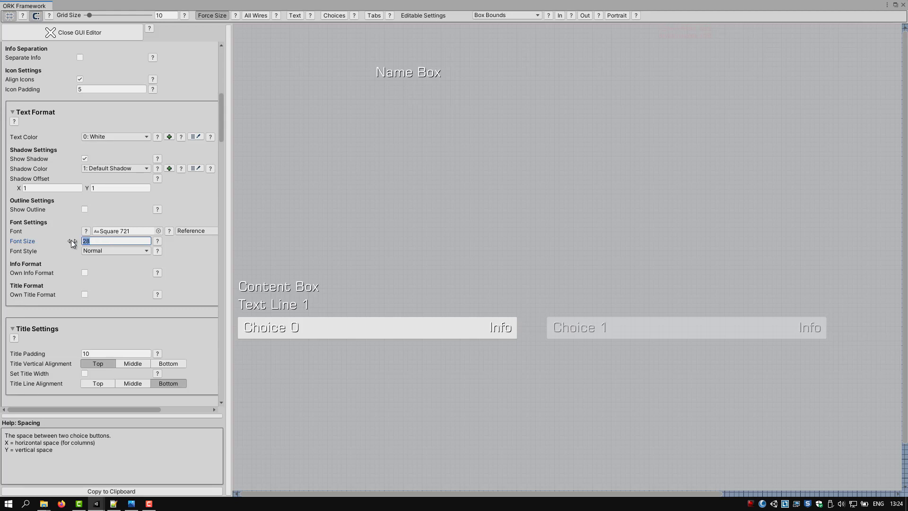
pyautogui.write('20')
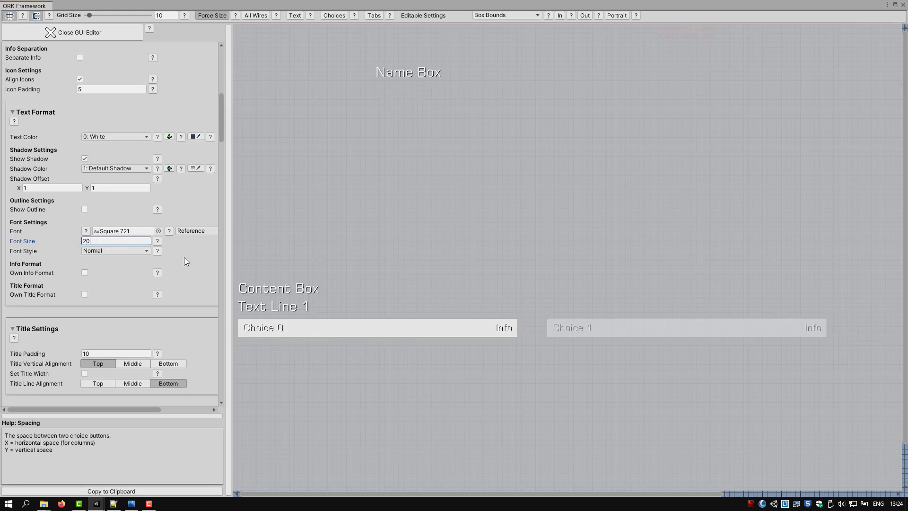
# Step: Show the help for the choice title settings, and set the title padding to 50 and the title line alignment to Top
pyautogui.scroll(-4, 184, 259)
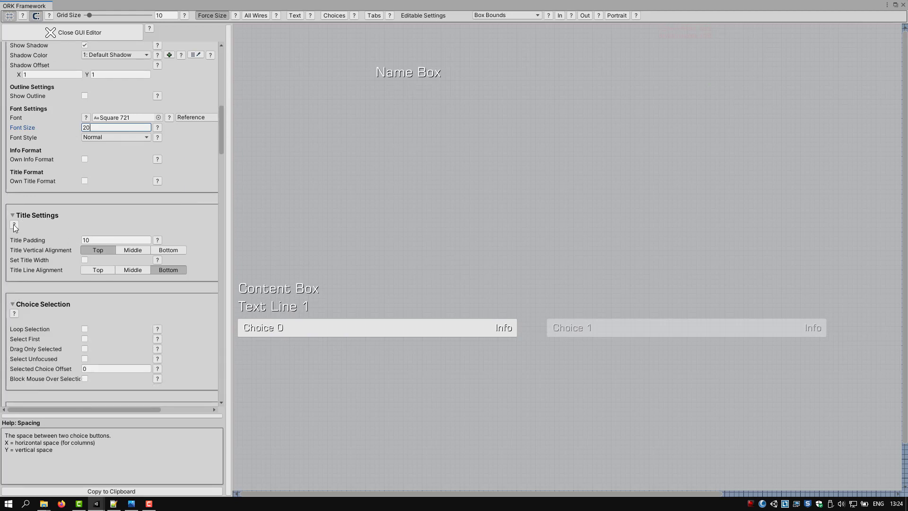
pyautogui.click(15, 224)
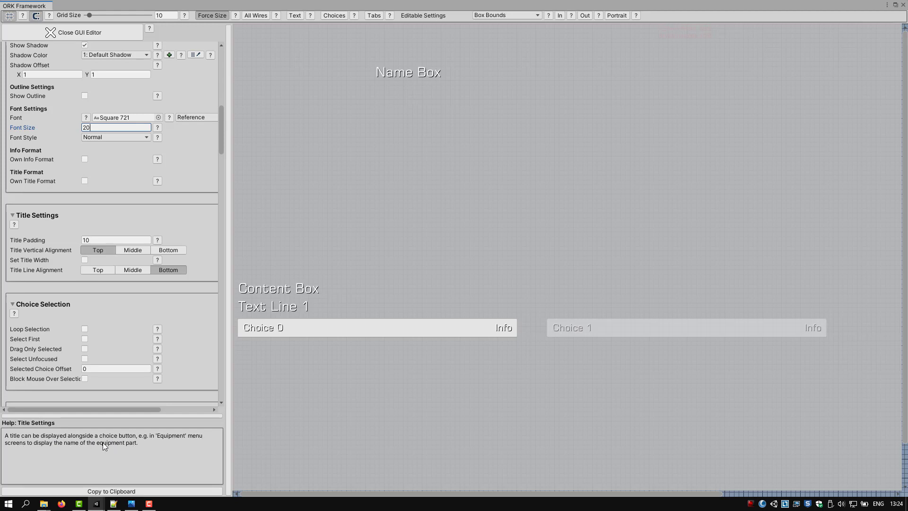
pyautogui.click(94, 240)
pyautogui.write('50')
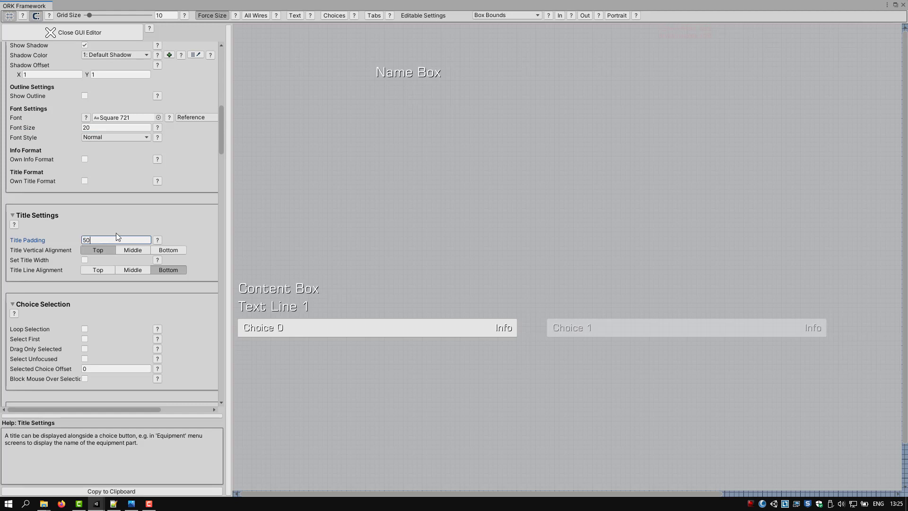
pyautogui.click(90, 269)
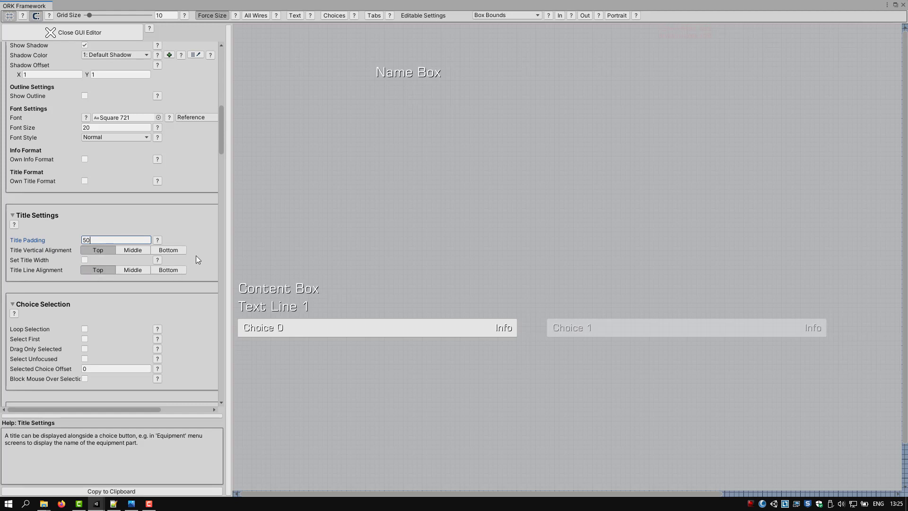
# Step: Enable loop selection for the choices and check the reference save screen image in Photos
pyautogui.scroll(-3, 196, 256)
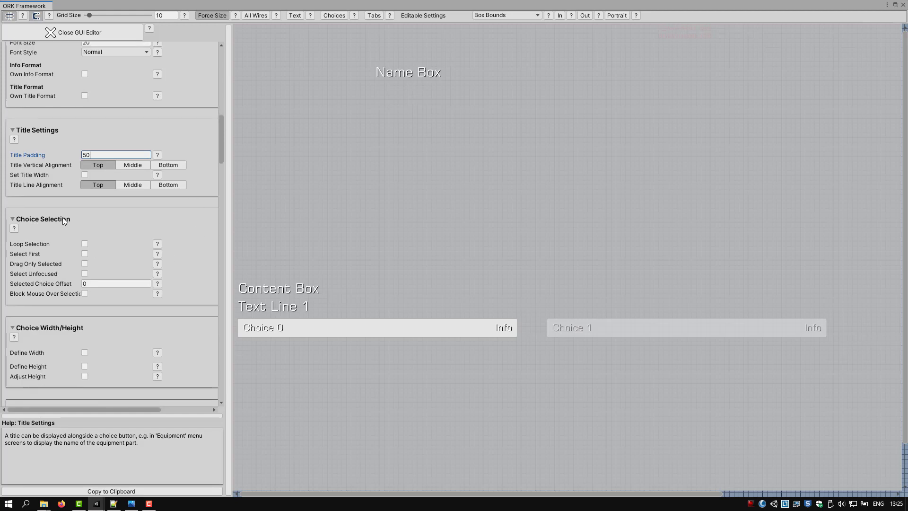
pyautogui.click(85, 244)
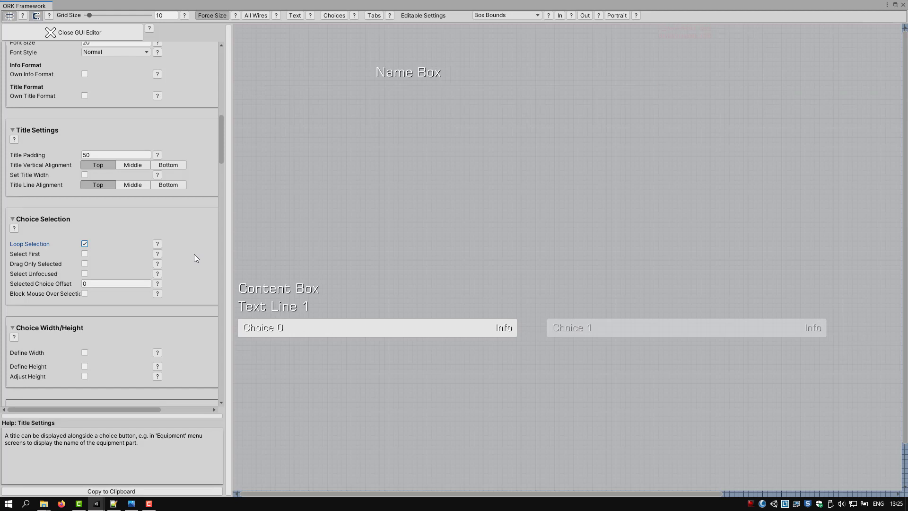
pyautogui.scroll(-5, 194, 255)
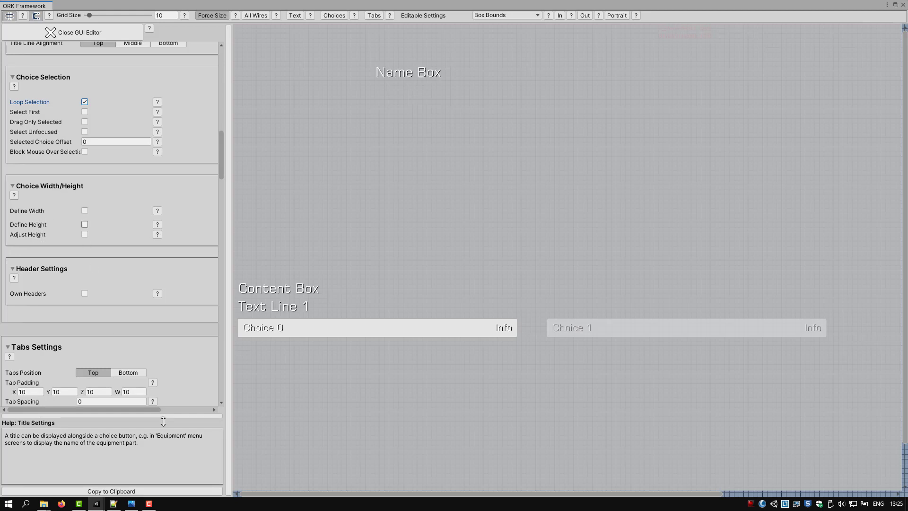
pyautogui.click(132, 503)
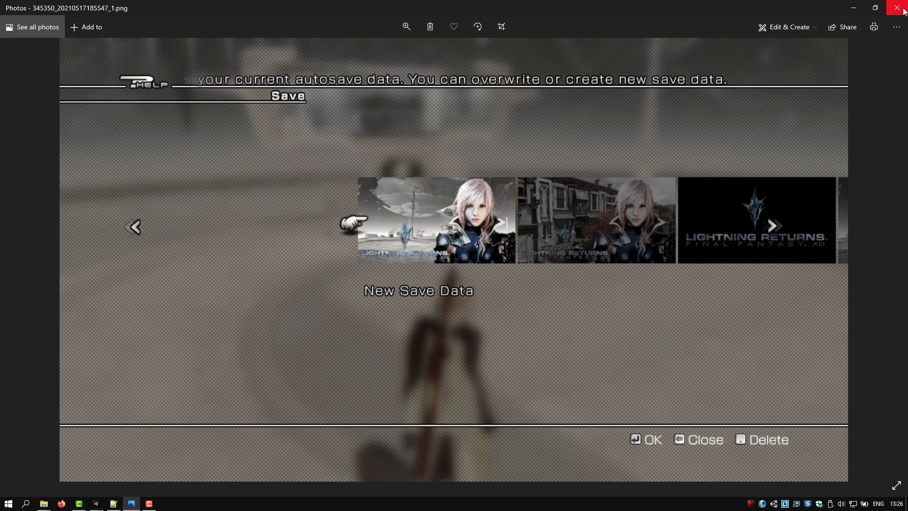
pyautogui.click(853, 8)
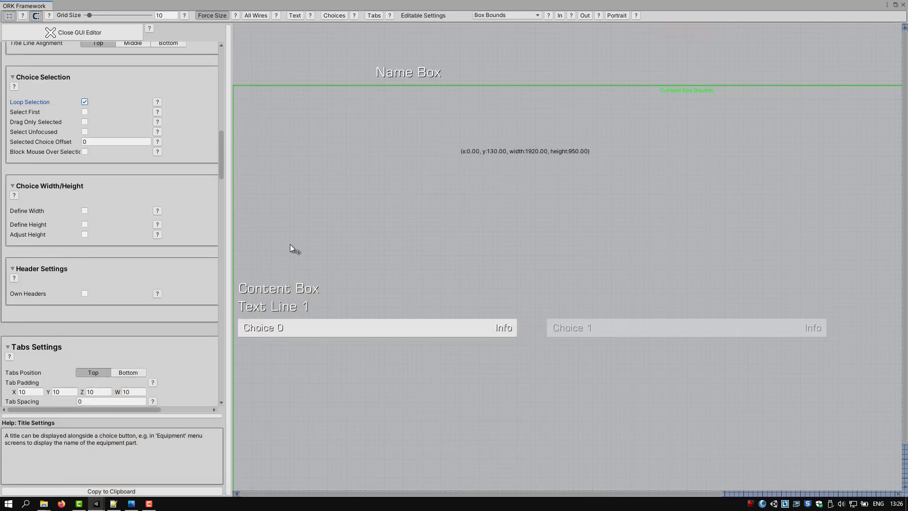
# Step: Define a fixed choice button size with a width of 385 and a height of 470
pyautogui.click(85, 210)
pyautogui.click(105, 221)
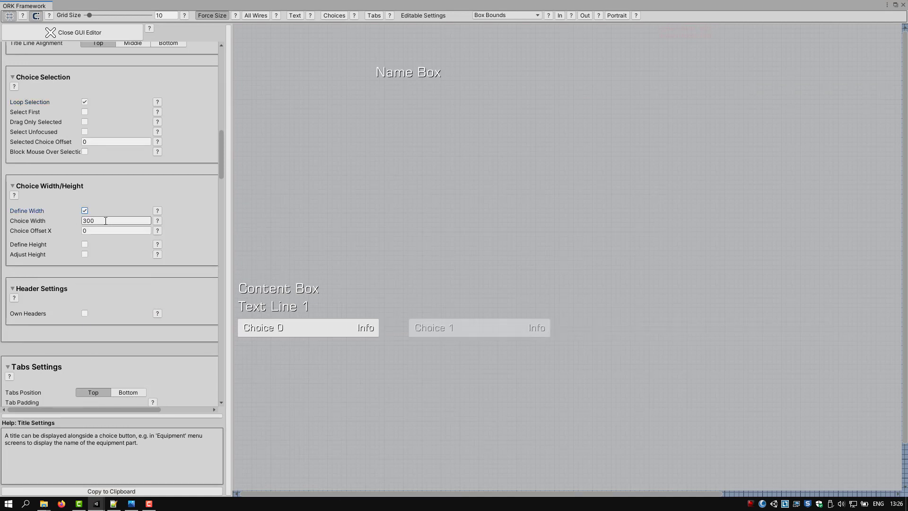
pyautogui.click(106, 220)
pyautogui.write('385')
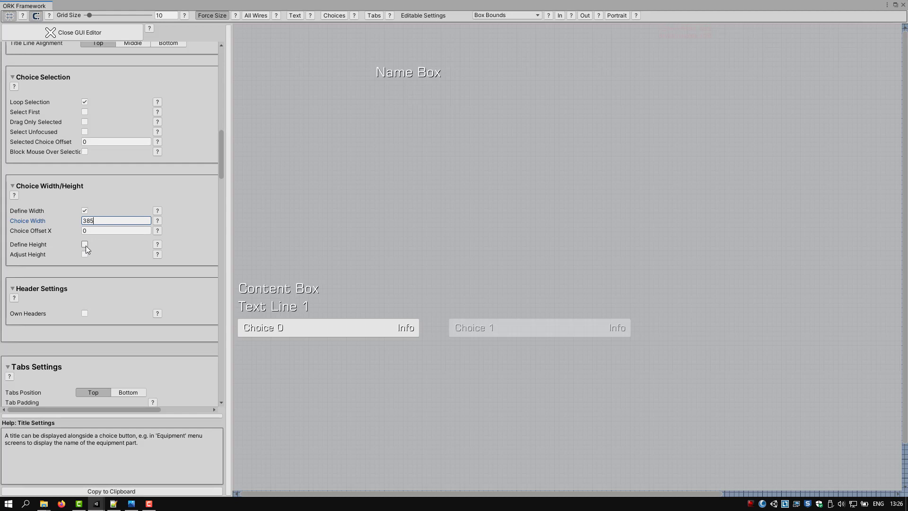
pyautogui.click(85, 245)
pyautogui.click(95, 255)
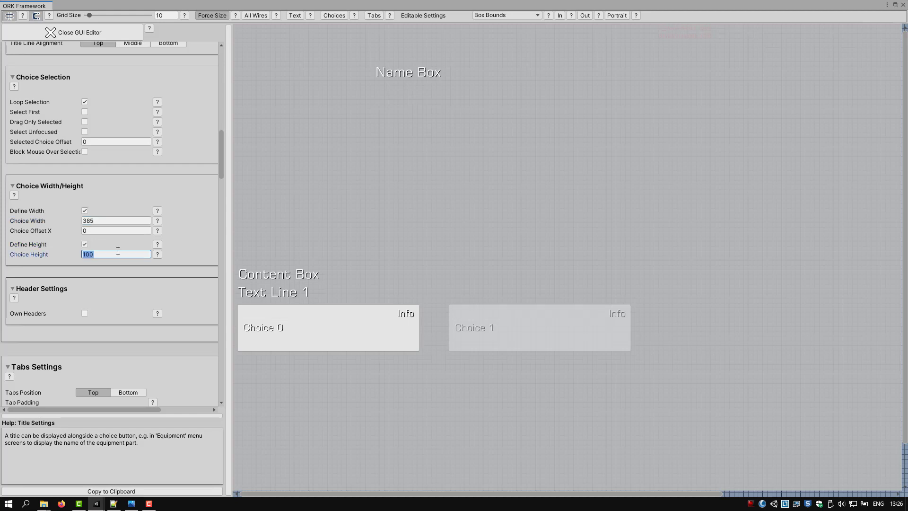
pyautogui.write('470')
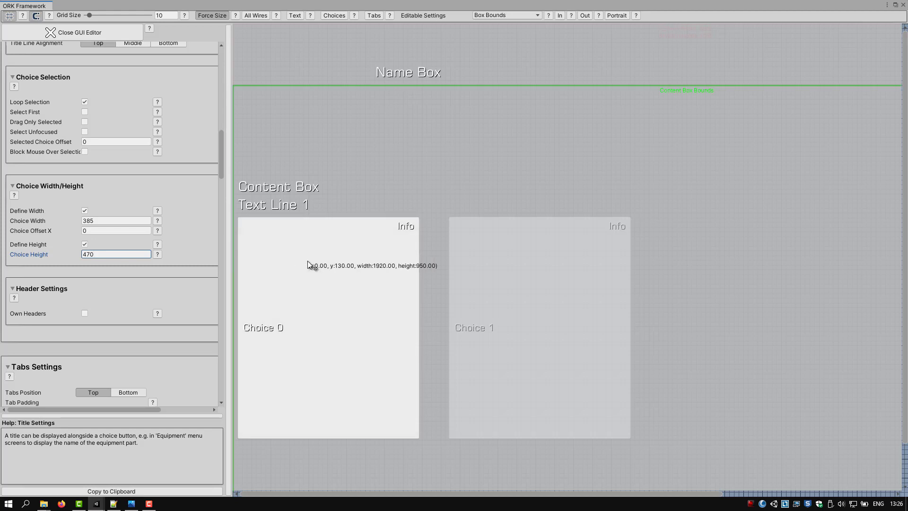
pyautogui.click(338, 344)
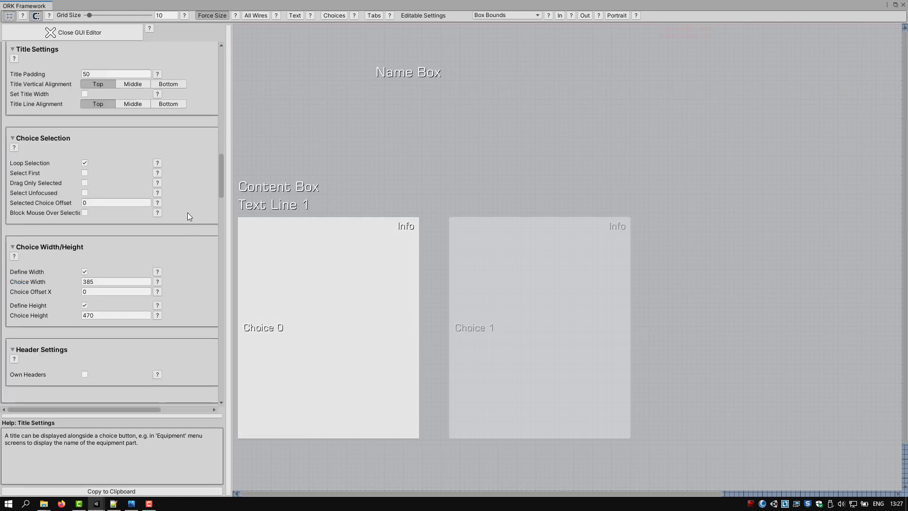
# Step: Check the reference save screen image in Photos and set the content box padding to X 200, Y 16, Z 200 and W 400
pyautogui.scroll(12, 186, 212)
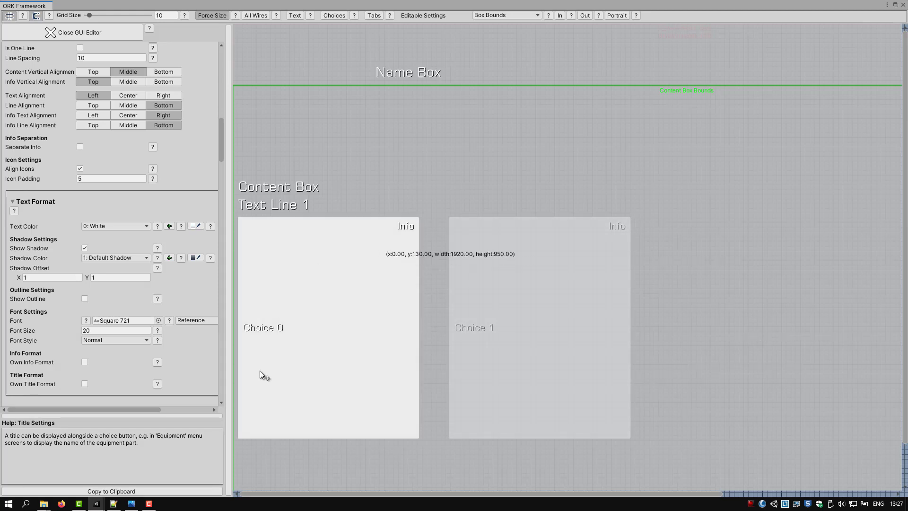
pyautogui.click(131, 503)
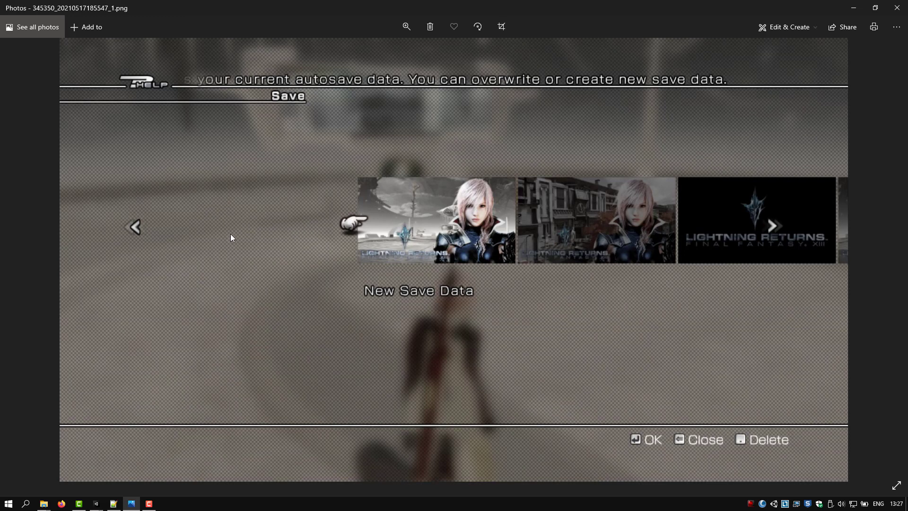
pyautogui.click(844, 8)
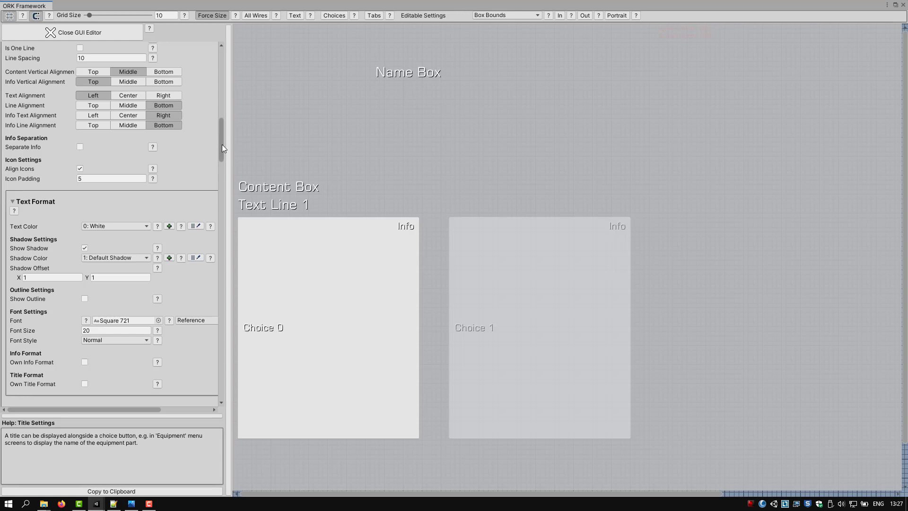
pyautogui.moveTo(223, 144); pyautogui.dragTo(223, 64)
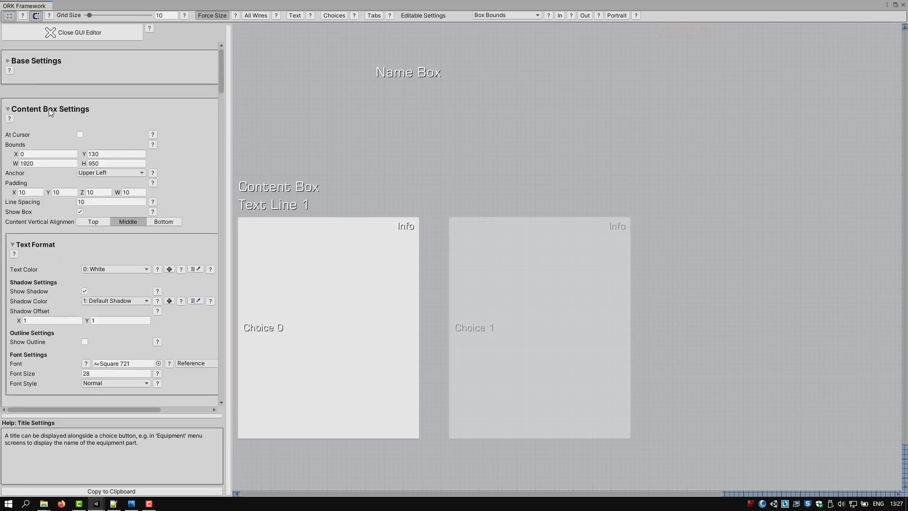
pyautogui.click(33, 192)
pyautogui.write('200')
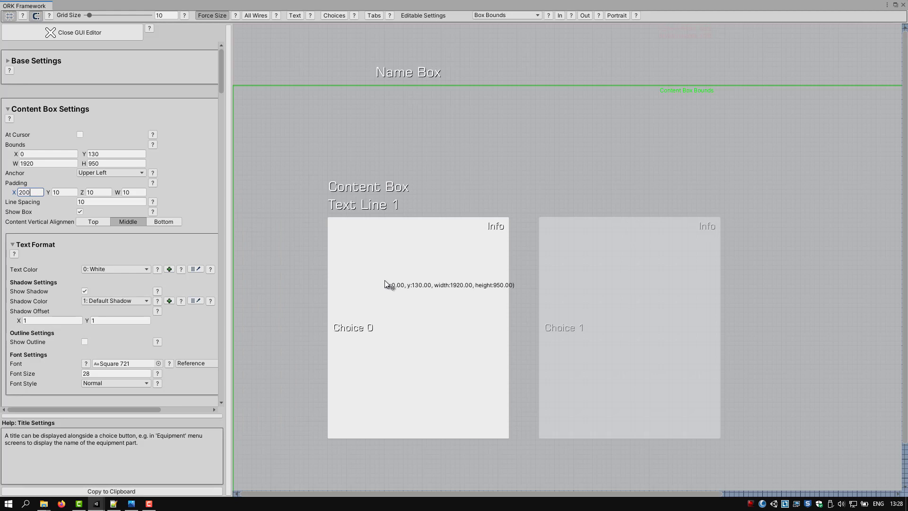
pyautogui.click(65, 192)
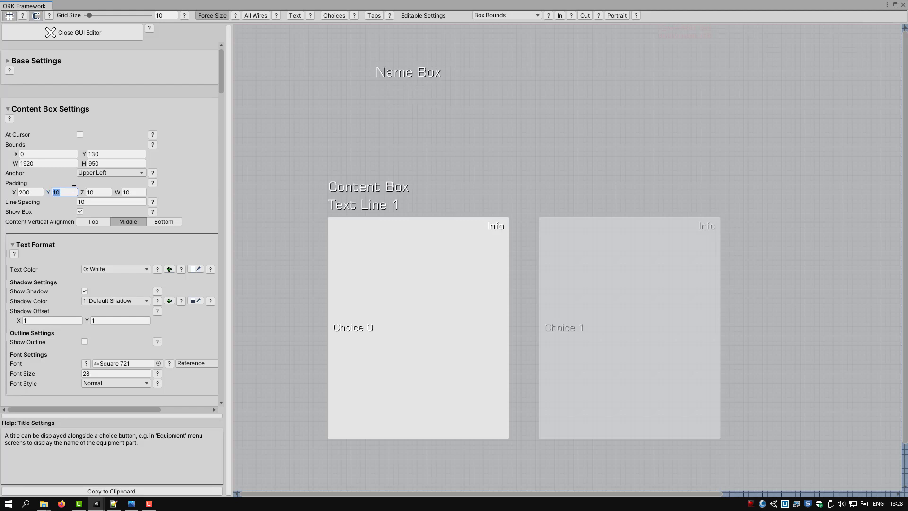
pyautogui.write('16')
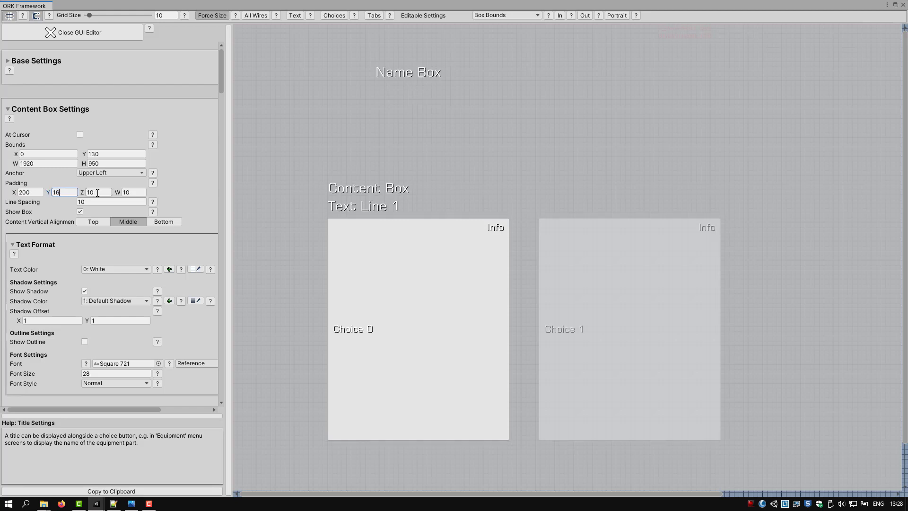
pyautogui.click(97, 192)
pyautogui.write('200')
pyautogui.click(133, 192)
pyautogui.write('400')
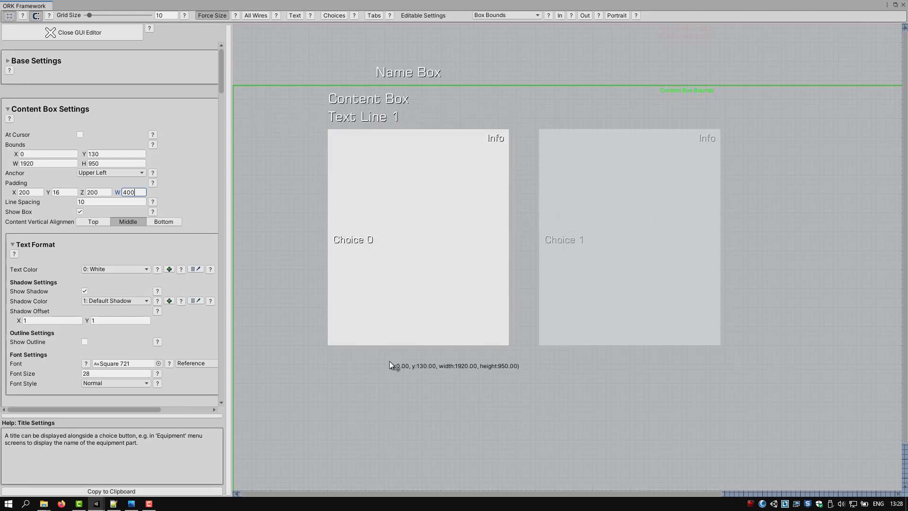
pyautogui.scroll(-2, 390, 361)
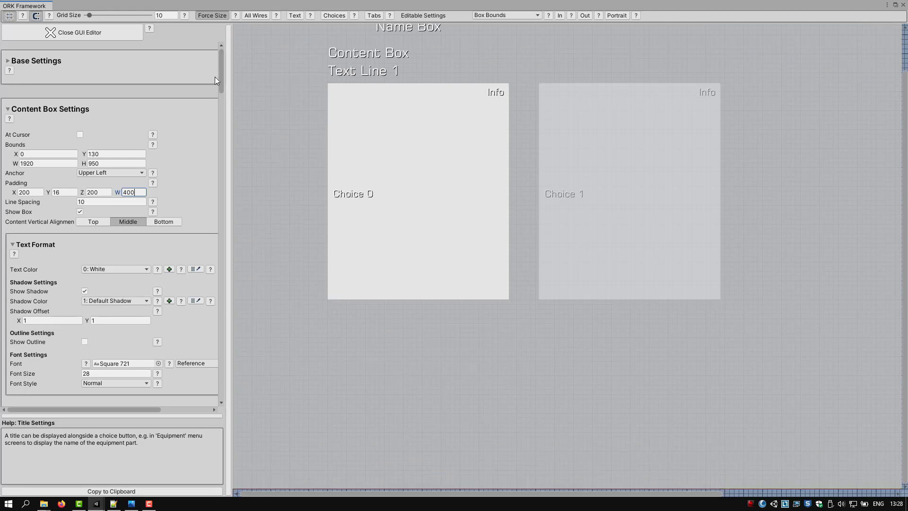
pyautogui.moveTo(220, 72); pyautogui.dragTo(212, 403)
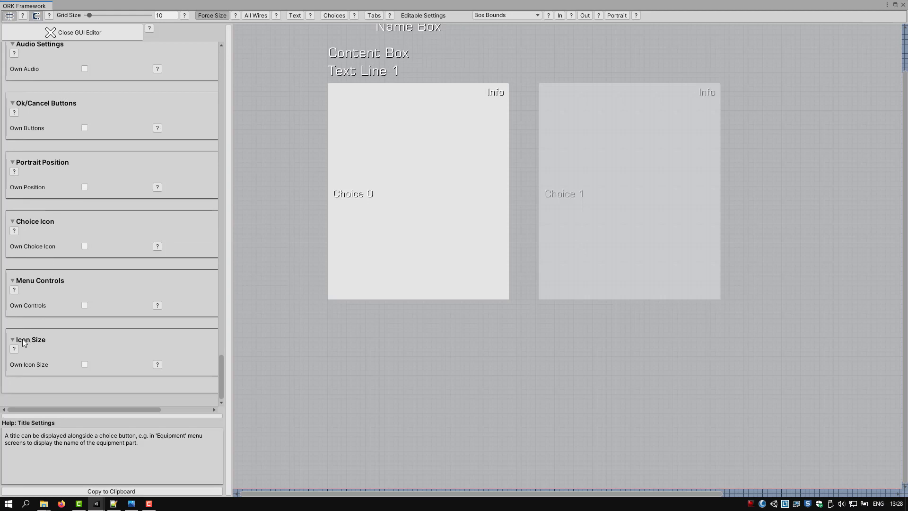
pyautogui.click(84, 364)
pyautogui.scroll(-1, 108, 342)
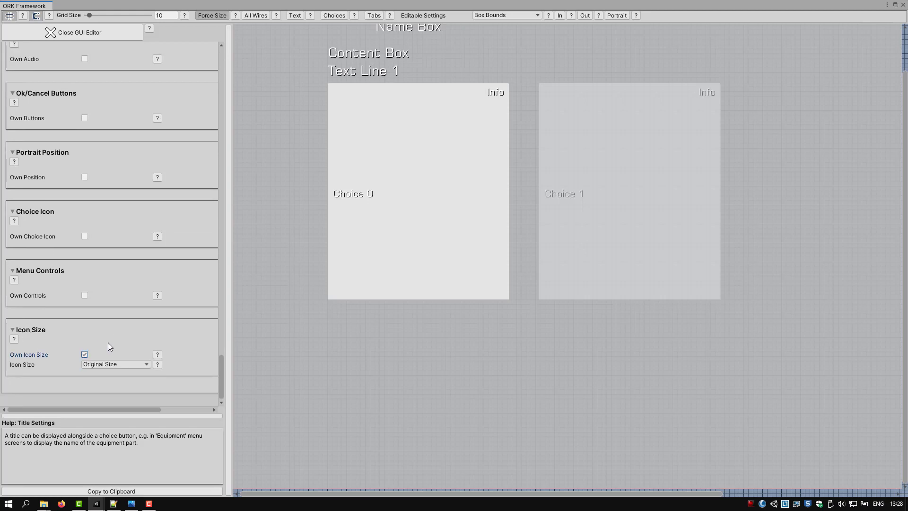
pyautogui.click(87, 354)
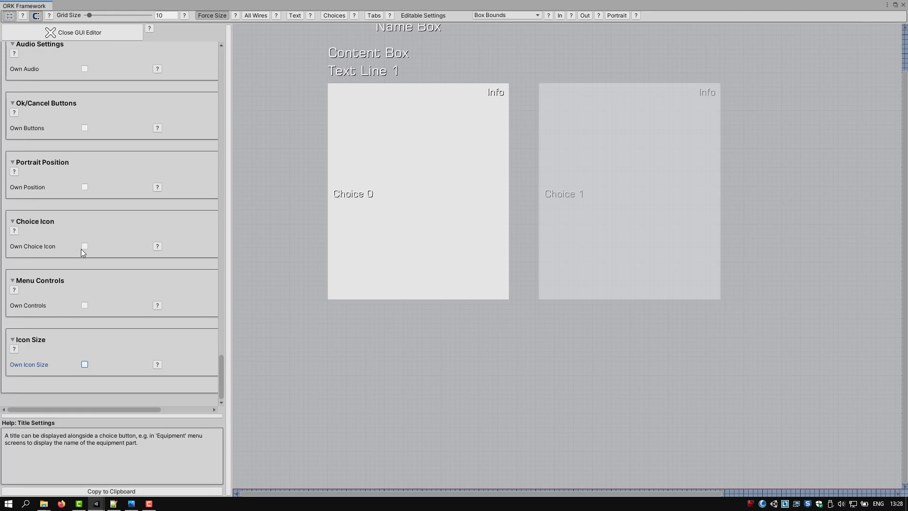
# Step: Override the choice icon, using the T_HandPointer texture as the selection icon with its source type set to Resources
pyautogui.click(84, 246)
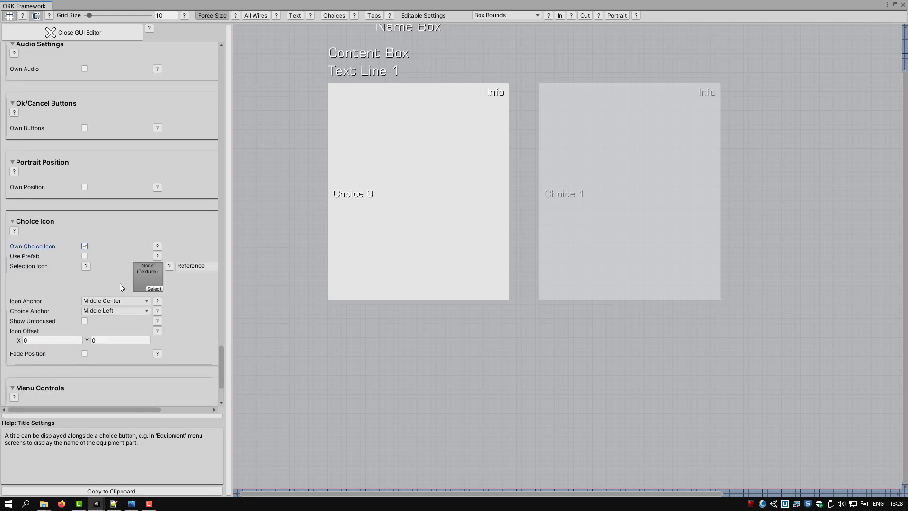
pyautogui.click(155, 288)
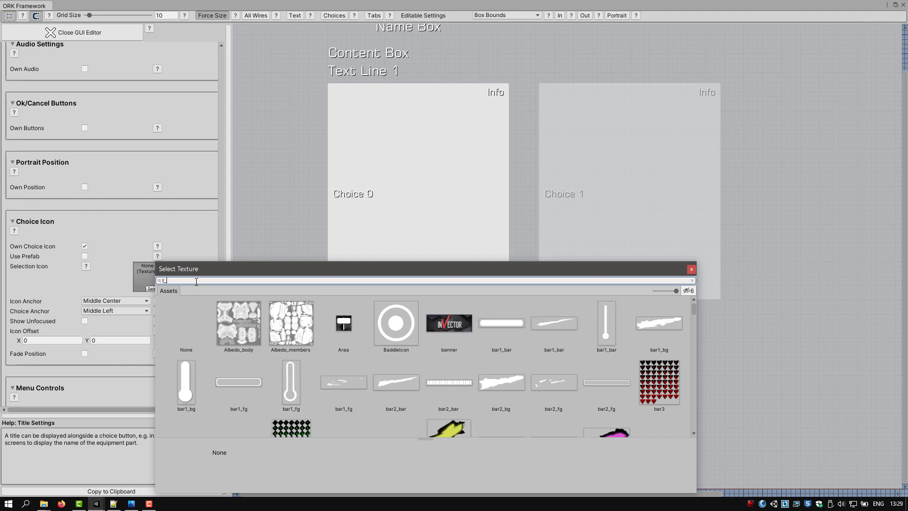
pyautogui.write('t')
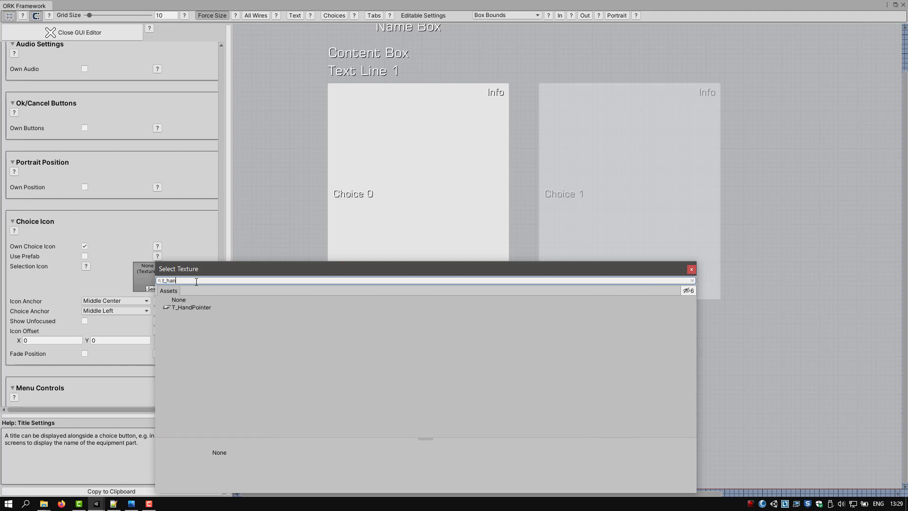
pyautogui.click(186, 308)
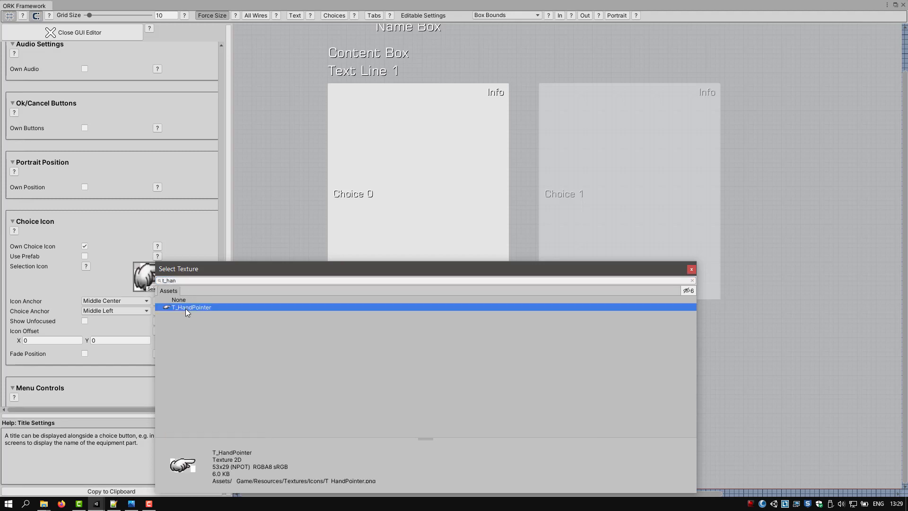
pyautogui.doubleClick(185, 308)
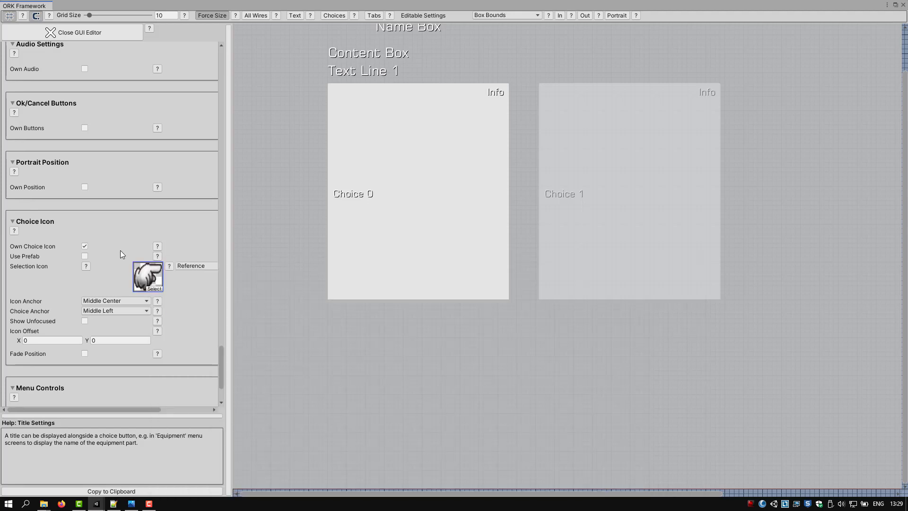
pyautogui.click(192, 265)
pyautogui.click(191, 299)
# Step: Set the choice icon's offset to X 10 and Y -10
pyautogui.click(41, 340)
pyautogui.write('10')
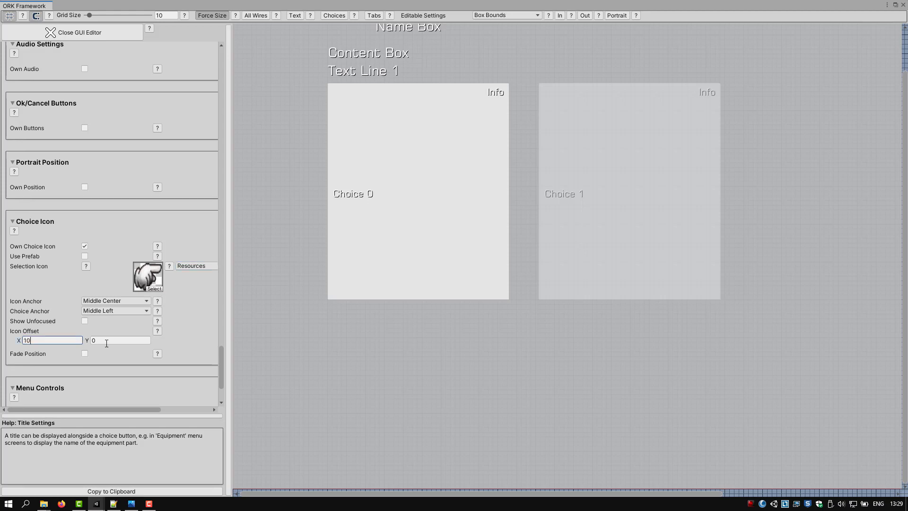
pyautogui.click(106, 340)
# Step: Enable position fading for the choice icon with a fade offset of X -10 and a fade time of 0.4 seconds
pyautogui.click(84, 353)
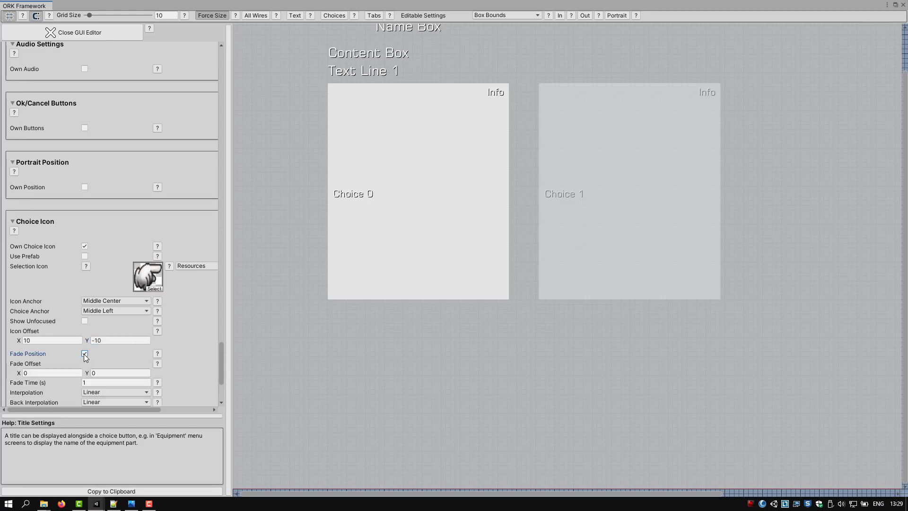
pyautogui.click(37, 372)
pyautogui.write('-10')
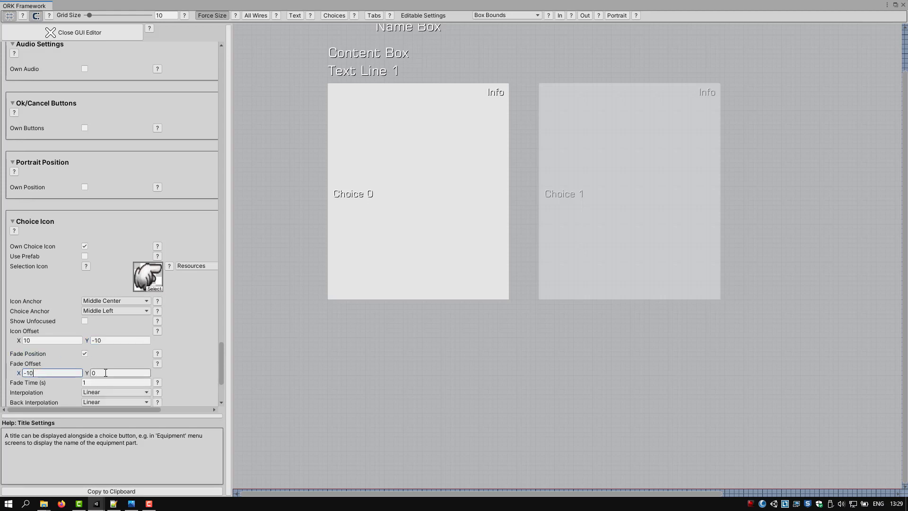
pyautogui.click(94, 382)
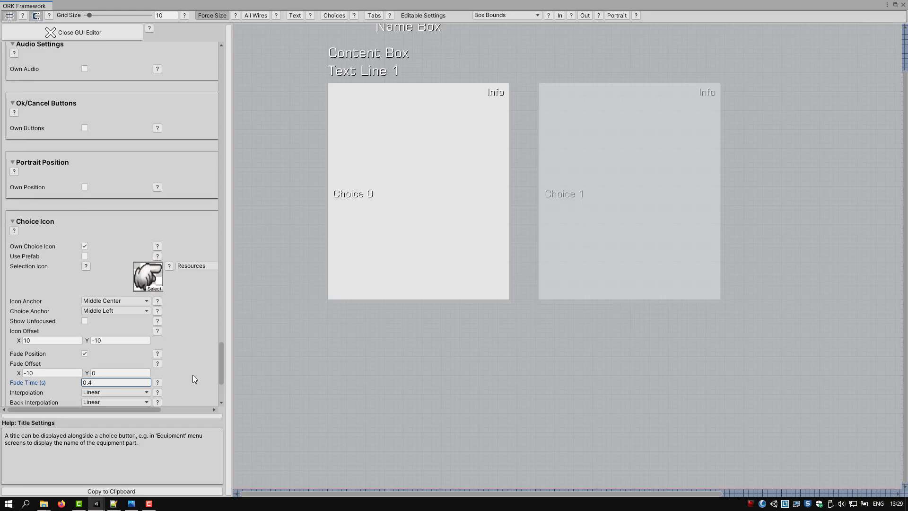
pyautogui.scroll(-3, 193, 373)
# Step: Enable Own Skins in the GUI Skins override settings of the box
pyautogui.scroll(7, 193, 373)
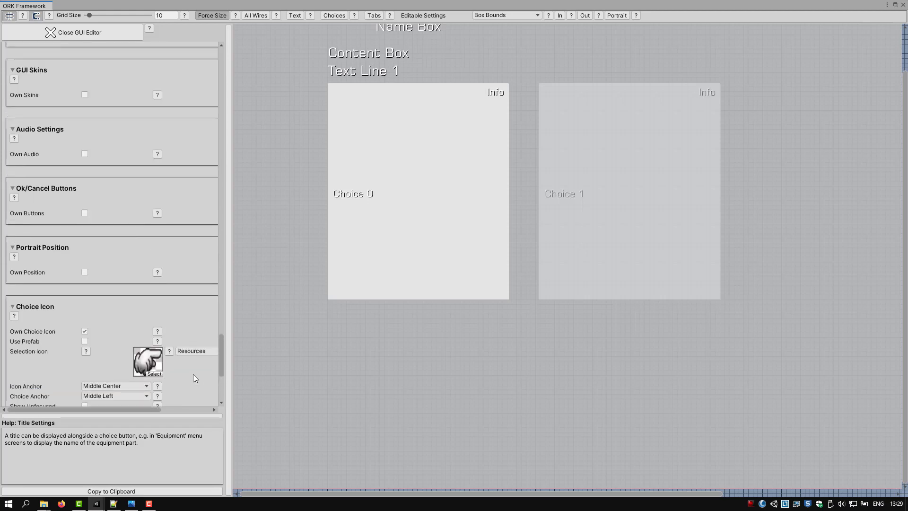
pyautogui.scroll(2, 193, 373)
pyautogui.scroll(3, 193, 374)
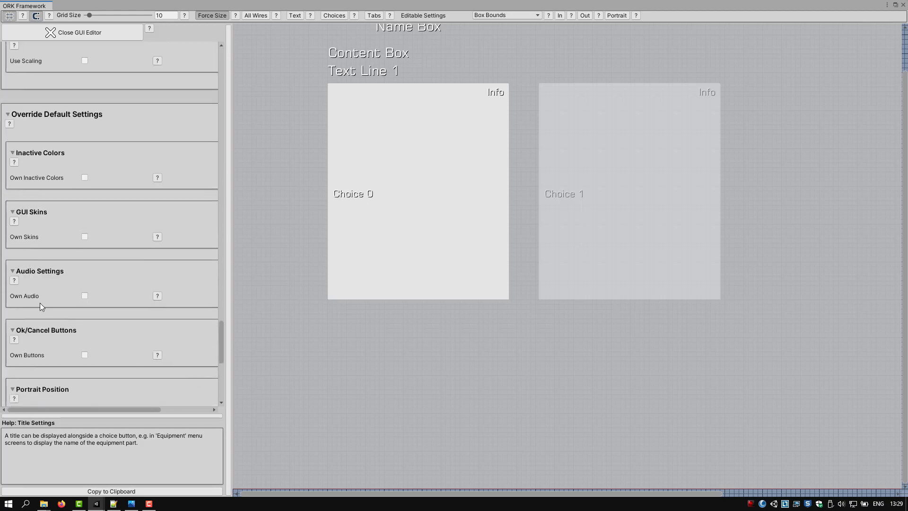
pyautogui.click(83, 240)
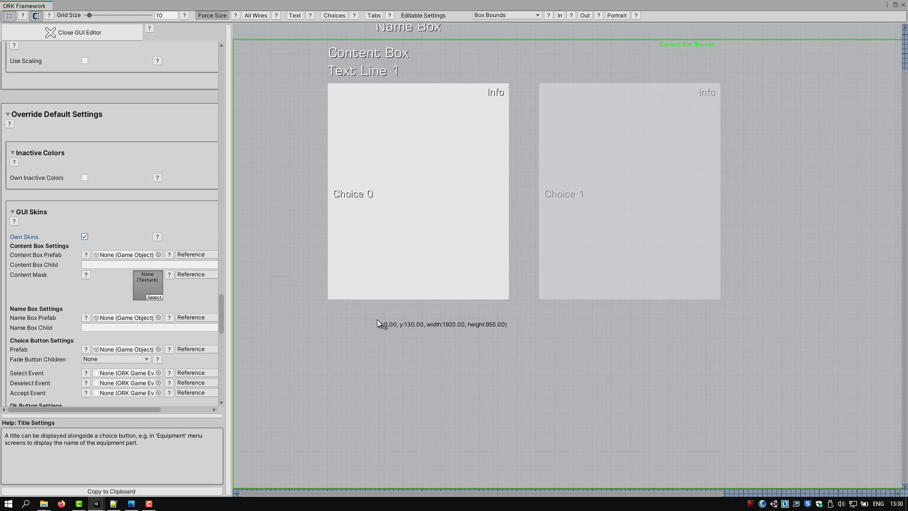
# Step: Close the GUI editor and save the changed GUI box settings
pyautogui.click(70, 34)
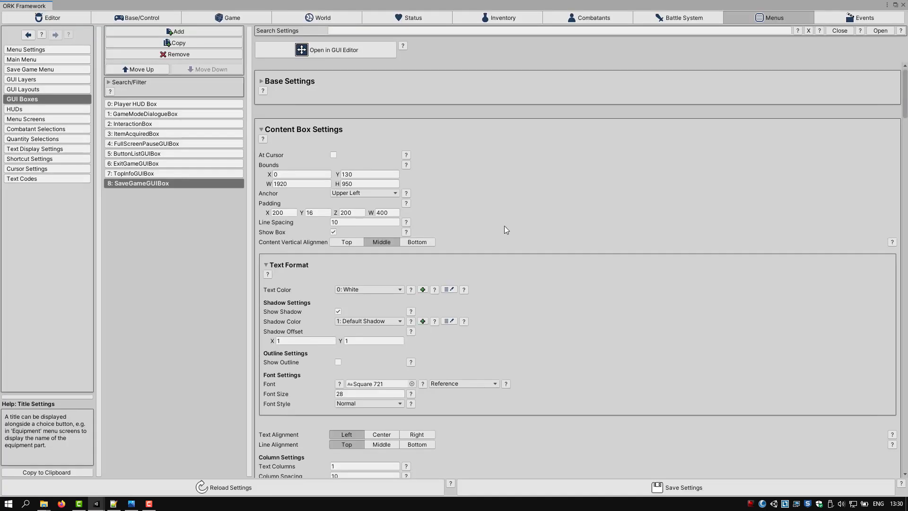
pyautogui.click(583, 491)
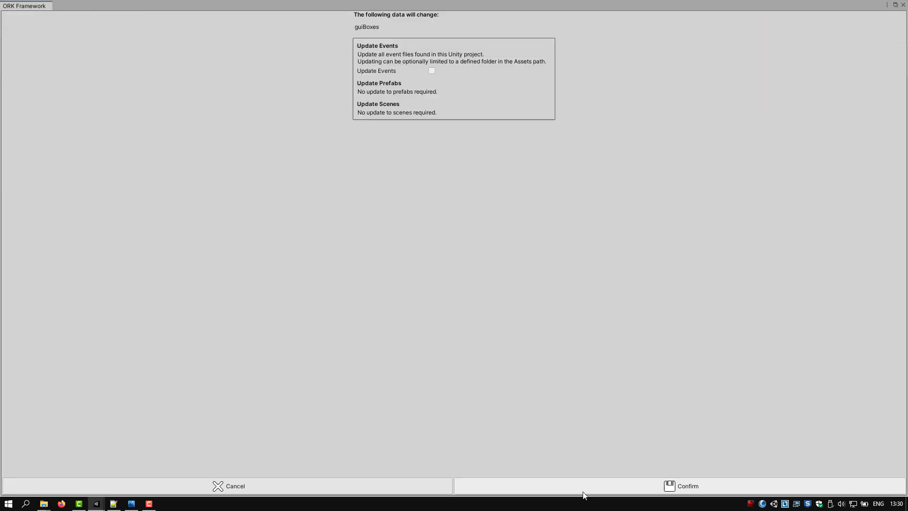
pyautogui.click(582, 492)
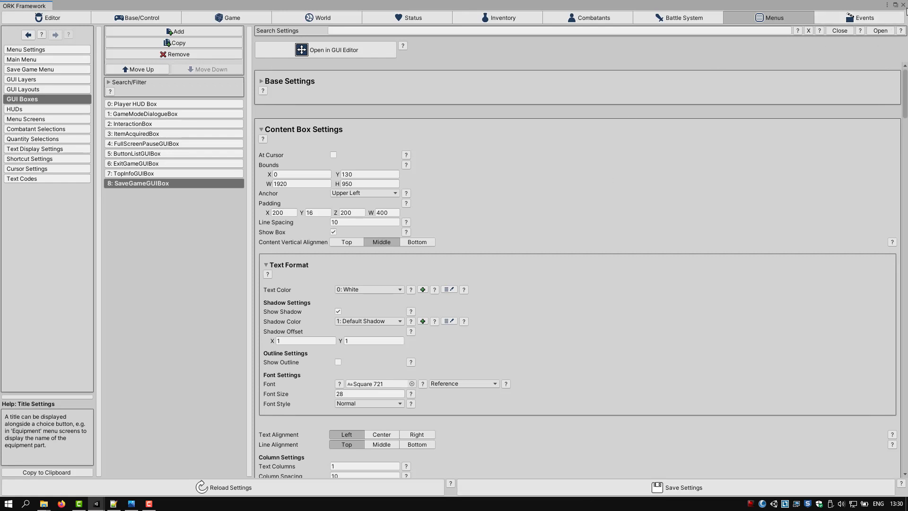
# Step: Close the ORK Framework window and open the Empty scene from the project's Scenes folder
pyautogui.click(903, 5)
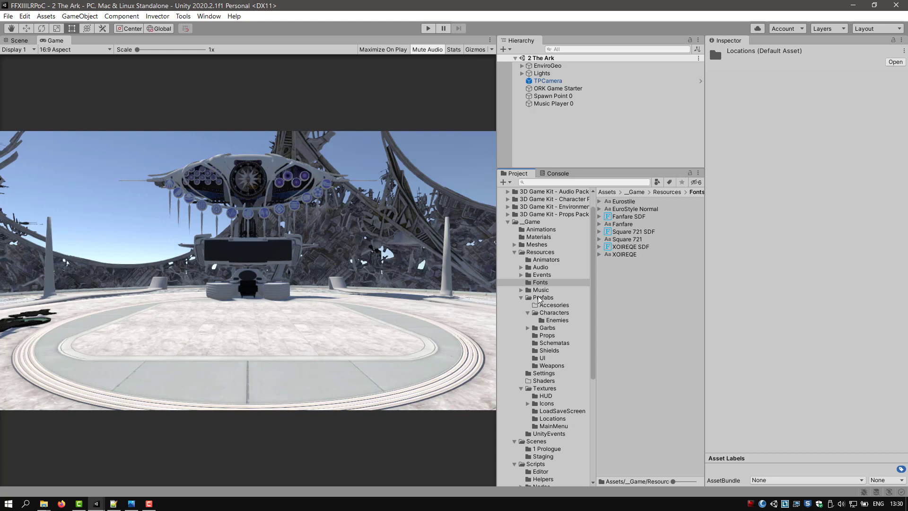
pyautogui.click(535, 441)
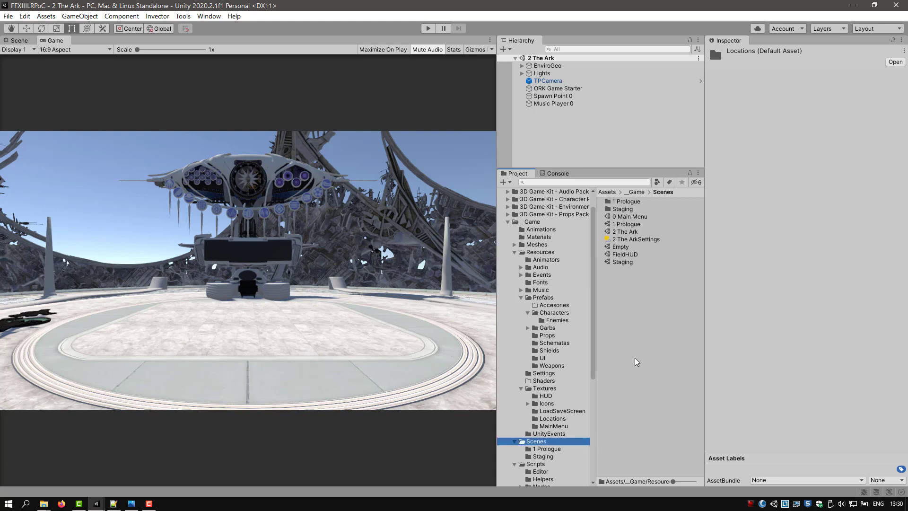
pyautogui.doubleClick(619, 247)
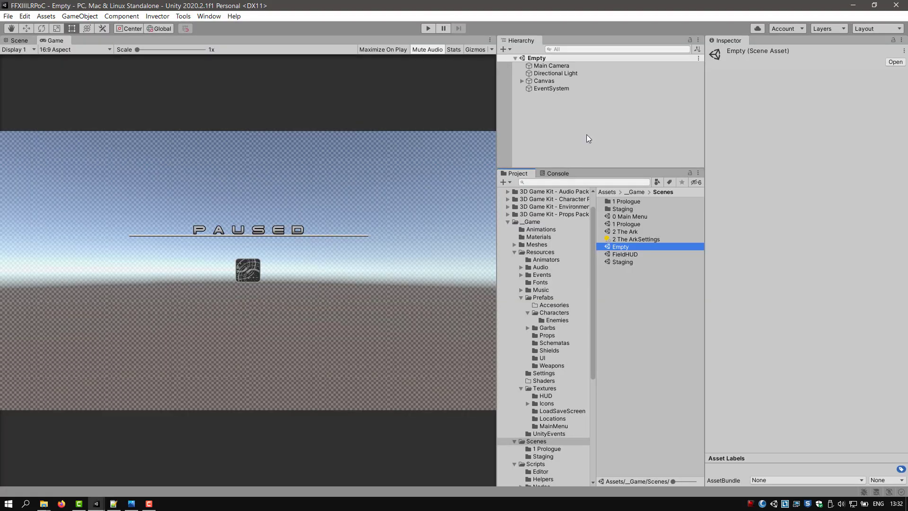
# Step: Deactivate P_PauseBackground, P_Pause_Dialogue_ContentBox and P_Choice_Button under the Canvas
pyautogui.click(522, 83)
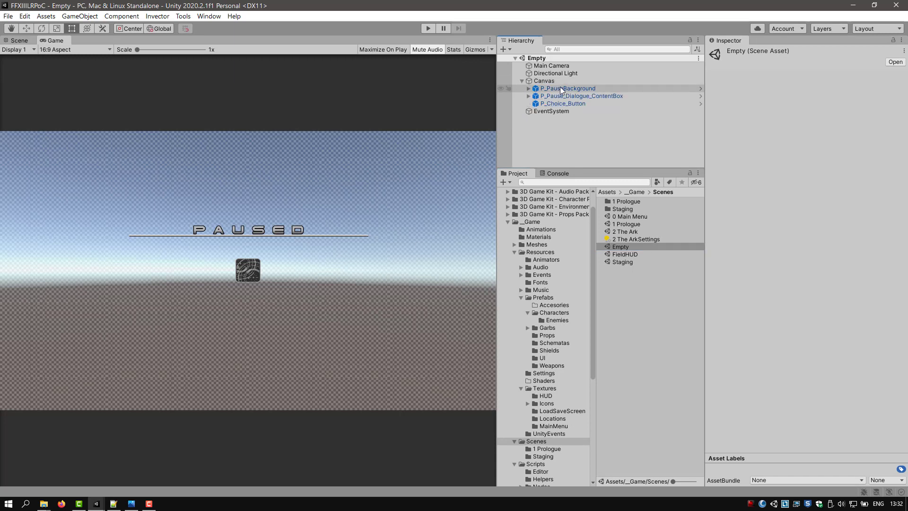
pyautogui.click(563, 89)
pyautogui.click(730, 53)
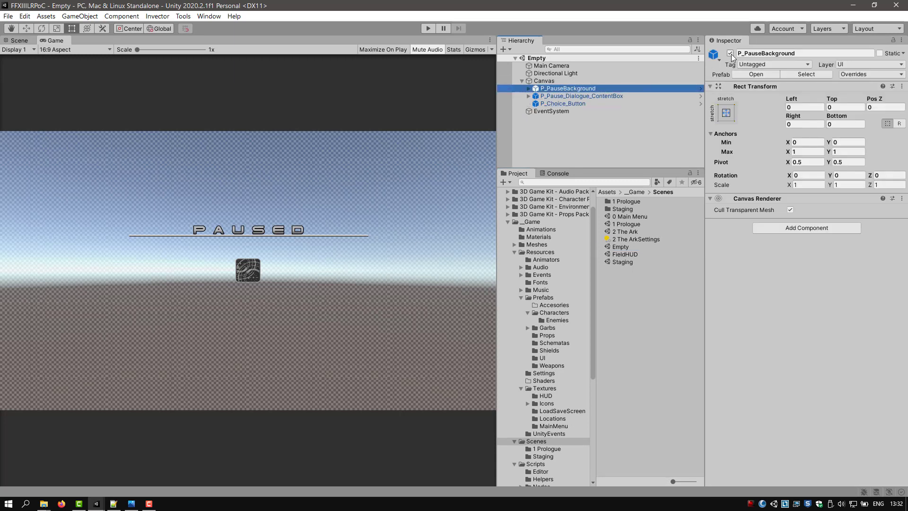
pyautogui.click(581, 96)
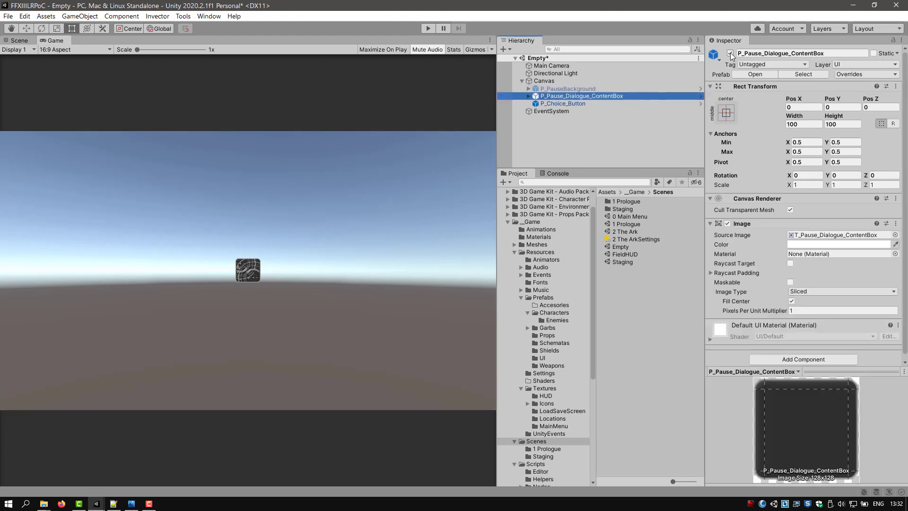
pyautogui.click(730, 53)
pyautogui.click(563, 103)
pyautogui.click(730, 53)
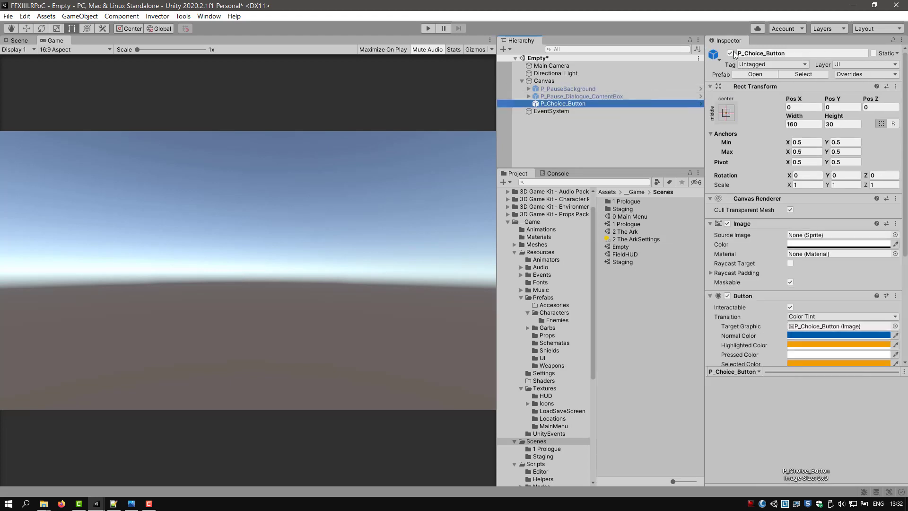
# Step: Add a UI Panel as a child of the Canvas and name it P_TopInfoNameBox
pyautogui.click(543, 82)
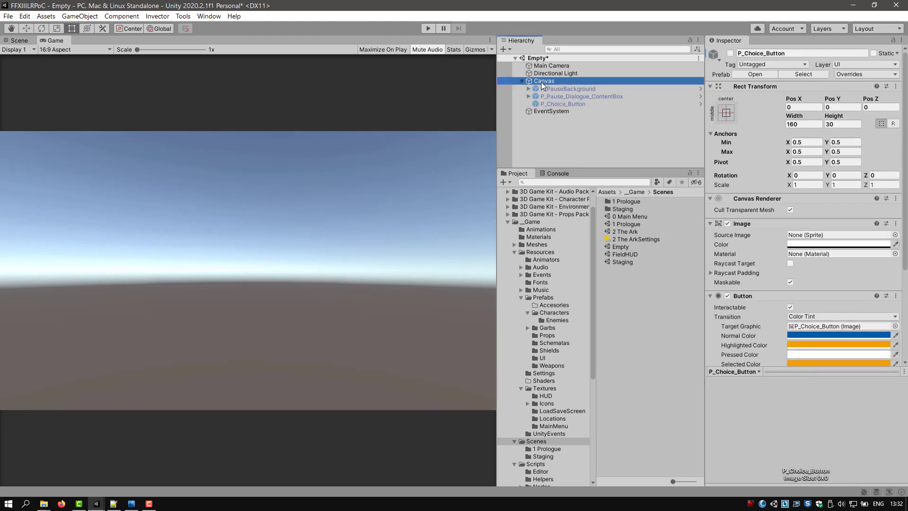
pyautogui.rightClick(545, 84)
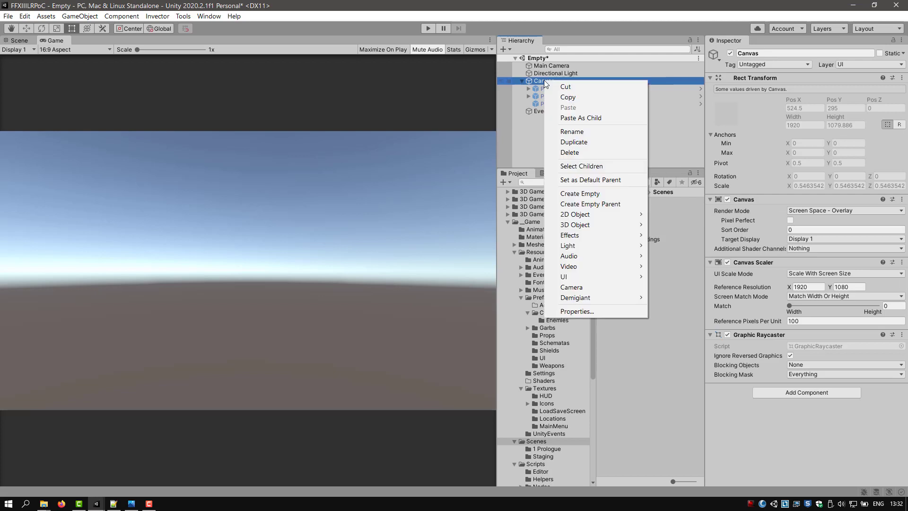
pyautogui.moveTo(563, 278)
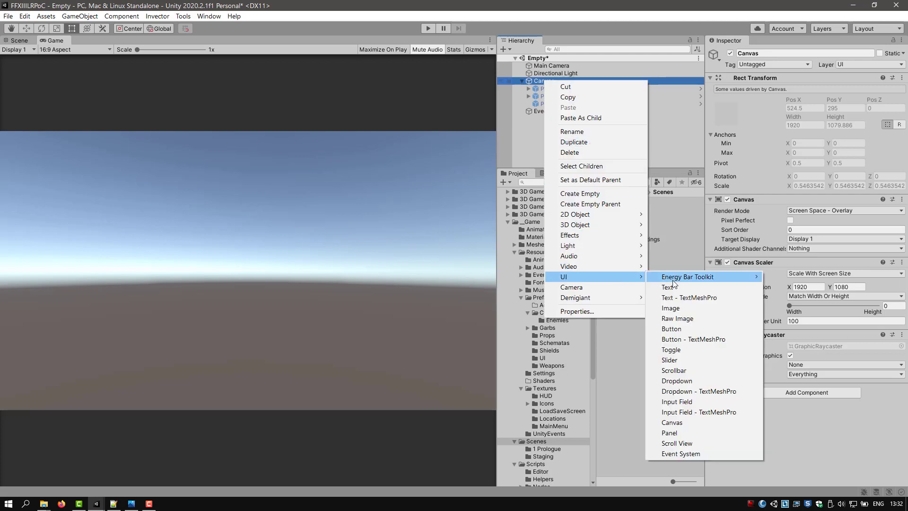
pyautogui.click(669, 433)
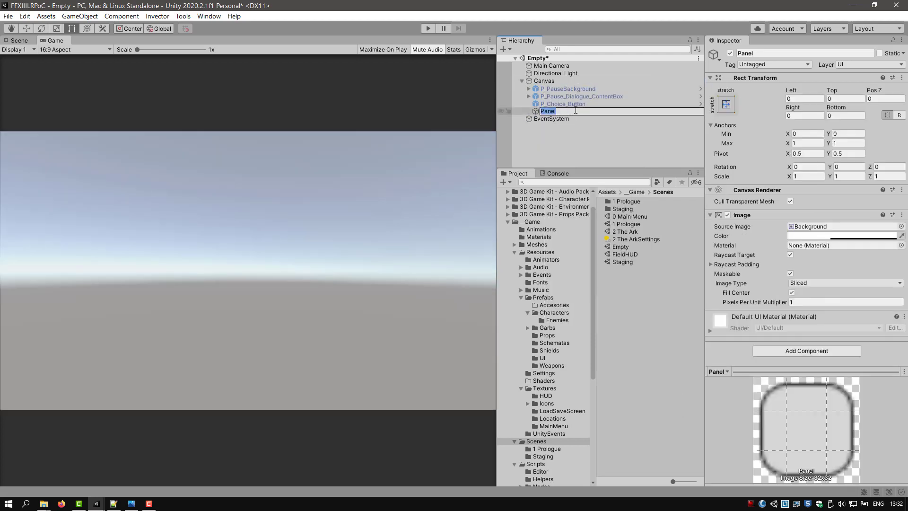
pyautogui.write('p')
pyautogui.write('P')
pyautogui.write('_T')
pyautogui.write('oo')
pyautogui.write('pInfo')
pyautogui.write('NameBox')
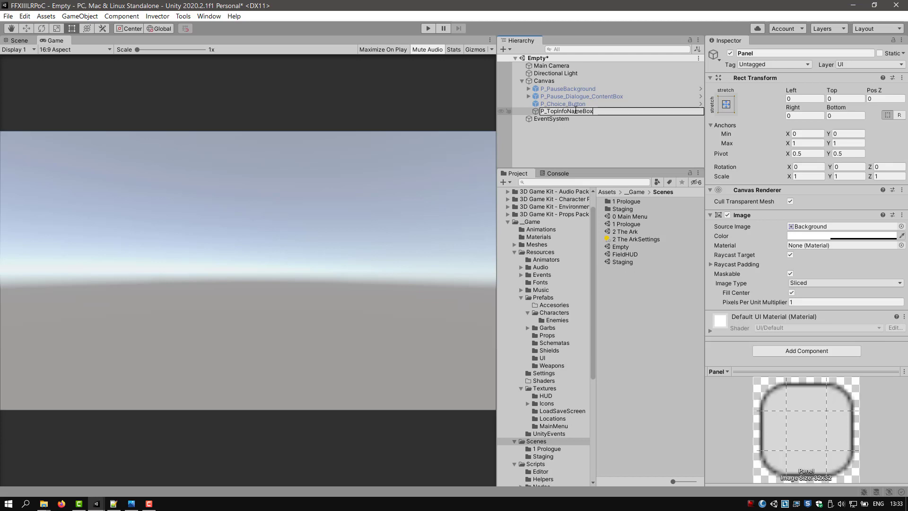
pyautogui.press('Return')
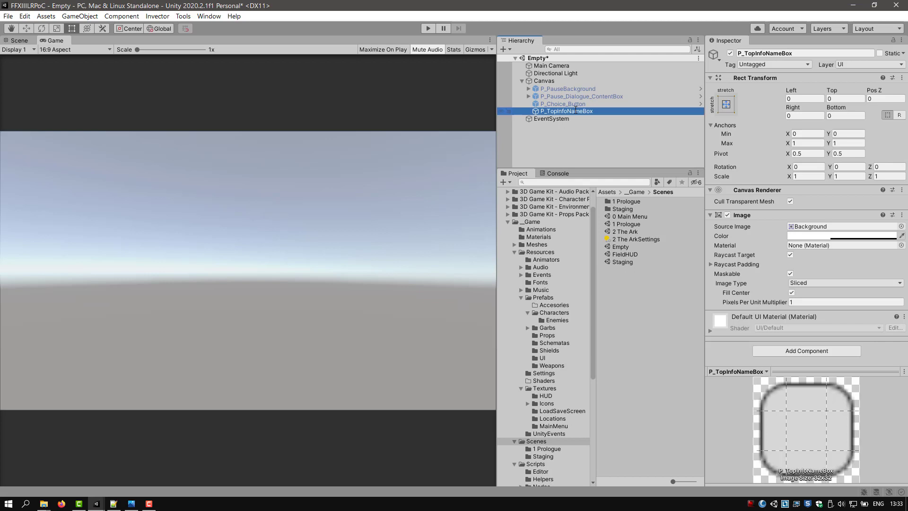
# Step: Anchor P_TopInfoNameBox to the top with horizontal stretch, also setting its pivot and position
pyautogui.click(726, 104)
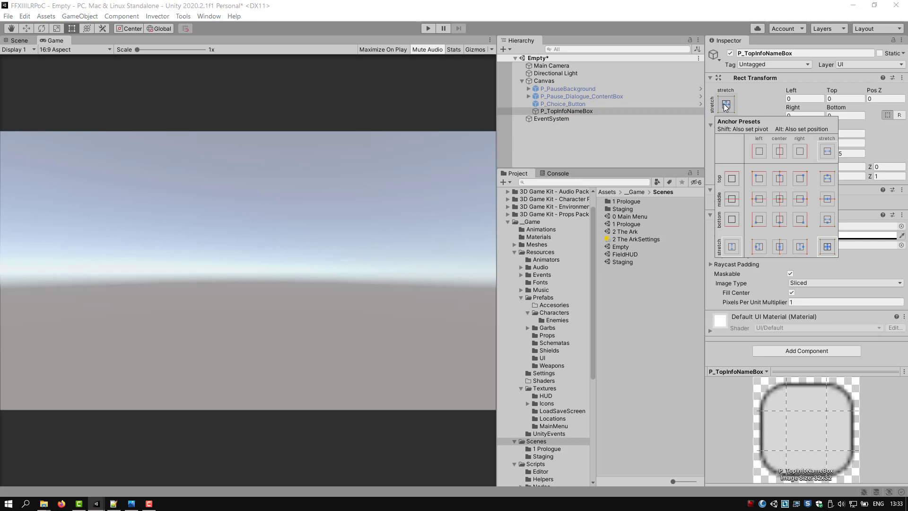
pyautogui.press('alt')
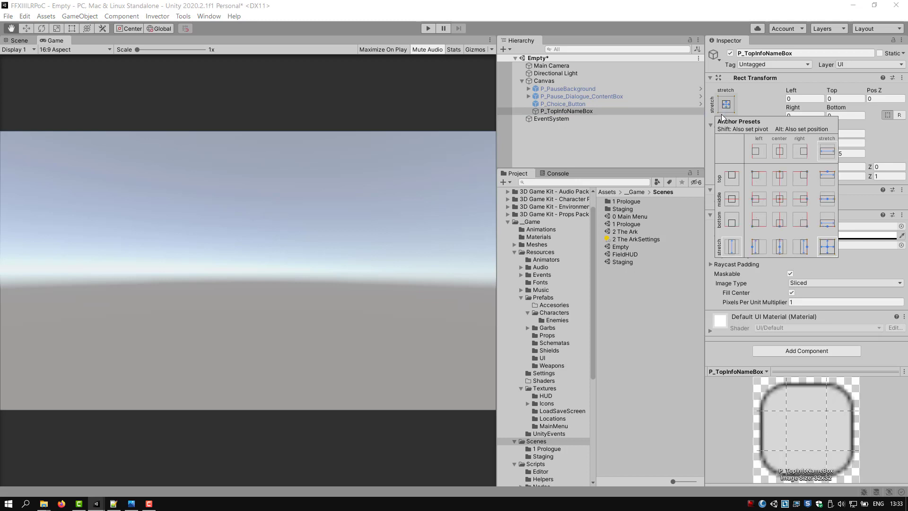
pyautogui.keyDown('alt'); pyautogui.click(828, 183); pyautogui.keyUp('alt')
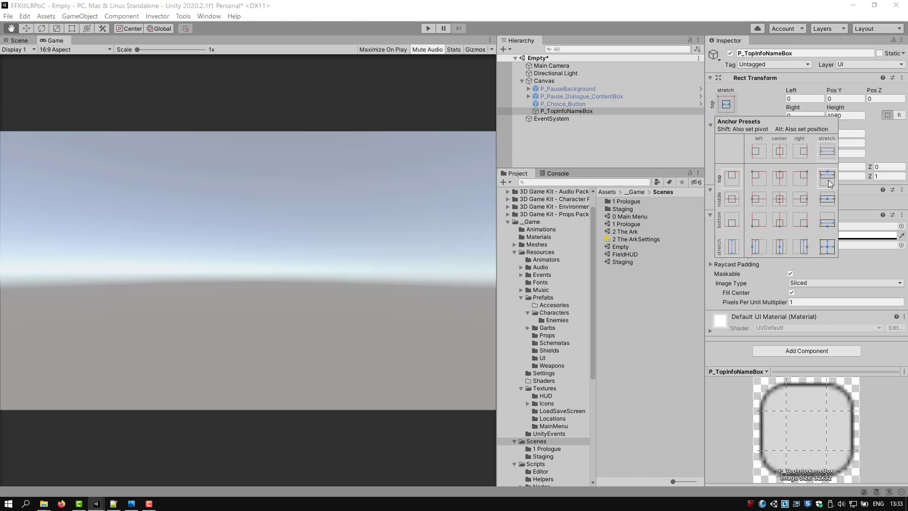
pyautogui.click(751, 104)
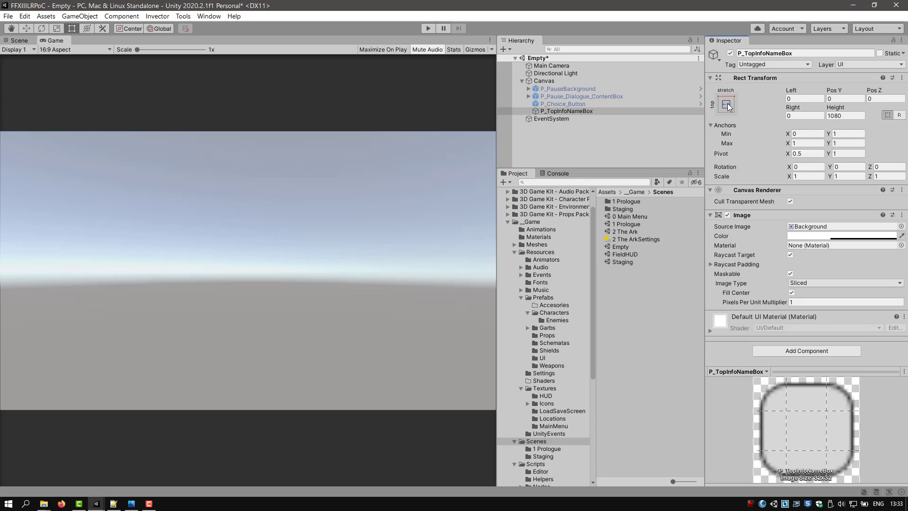
pyautogui.click(727, 105)
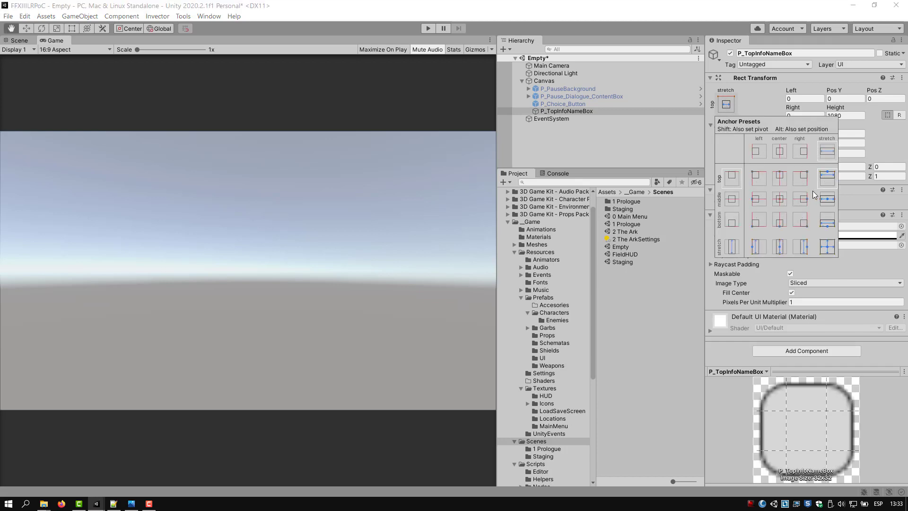
pyautogui.click(761, 98)
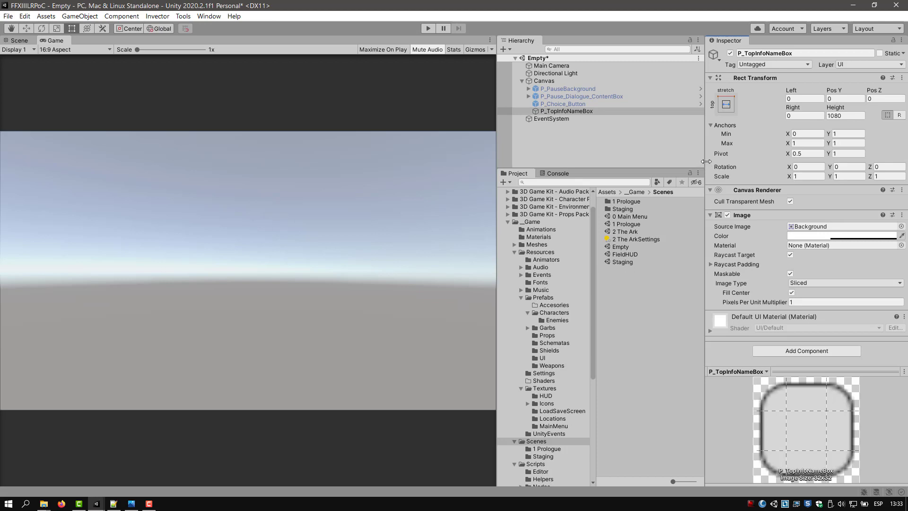
# Step: Remove the Image component from P_TopInfoNameBox and set its height to 131
pyautogui.moveTo(704, 161); pyautogui.dragTo(674, 160)
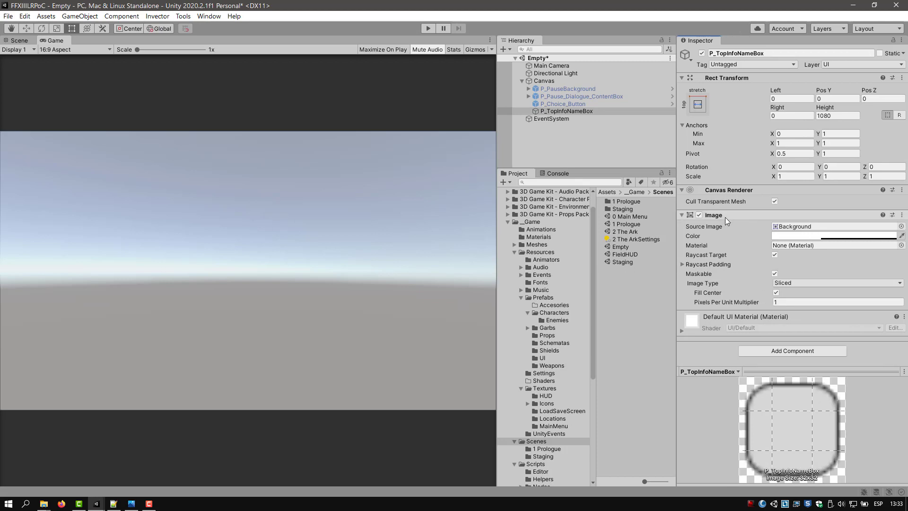
pyautogui.click(902, 216)
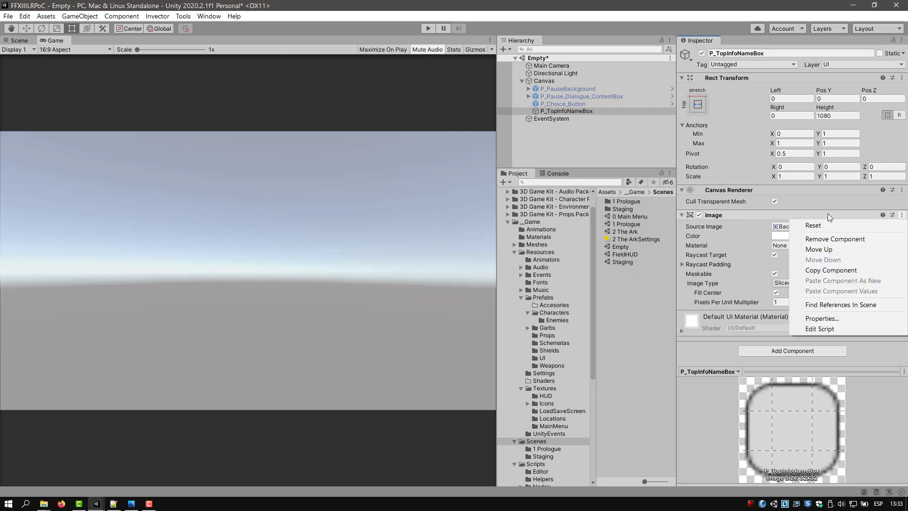
pyautogui.click(818, 240)
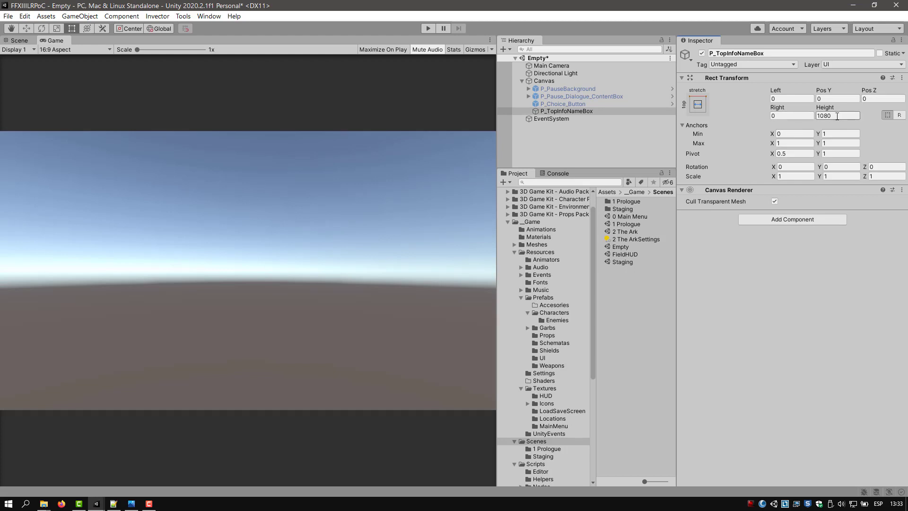
pyautogui.click(837, 116)
pyautogui.write('131')
# Step: Add a UI Image as a child of P_TopInfoNameBox, keeping its default name
pyautogui.click(559, 113)
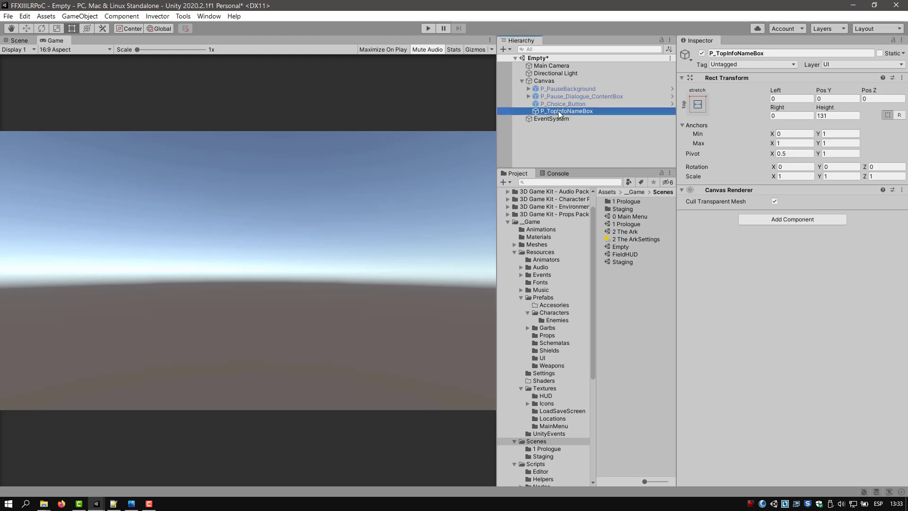
pyautogui.rightClick(585, 116)
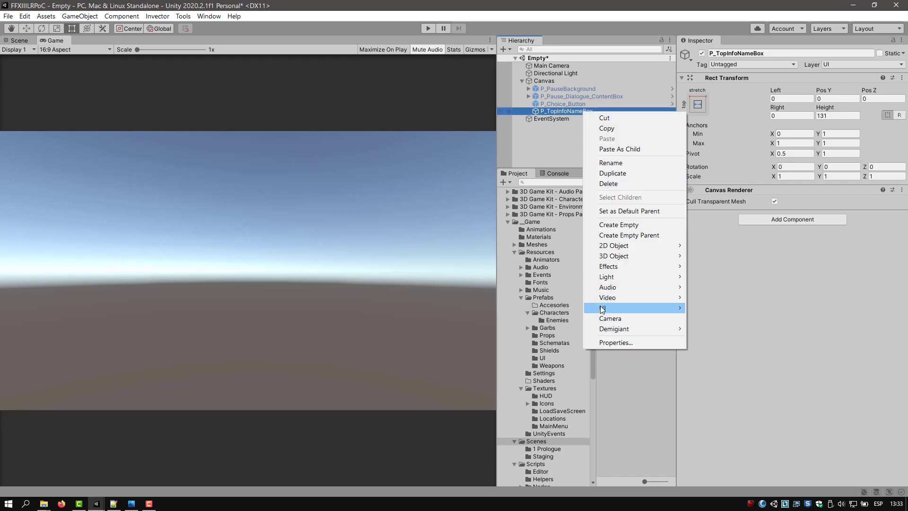
pyautogui.moveTo(603, 309)
pyautogui.click(716, 337)
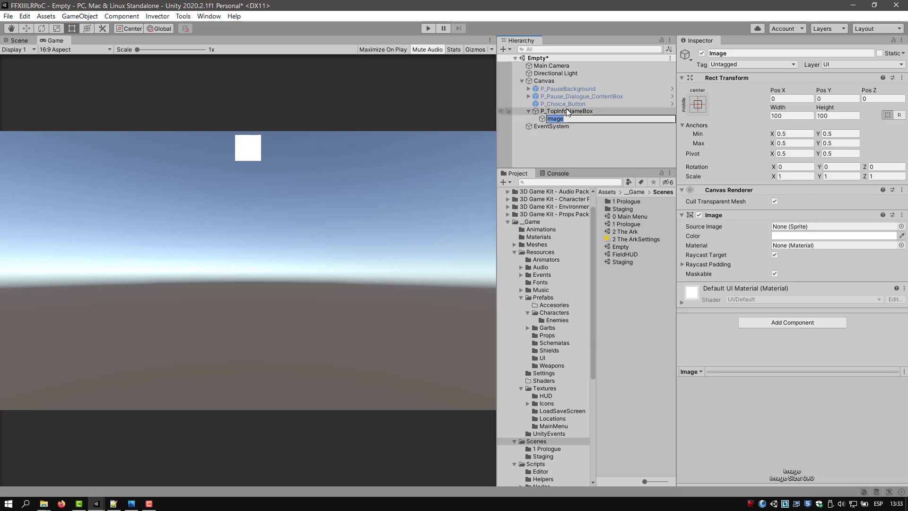
pyautogui.click(569, 112)
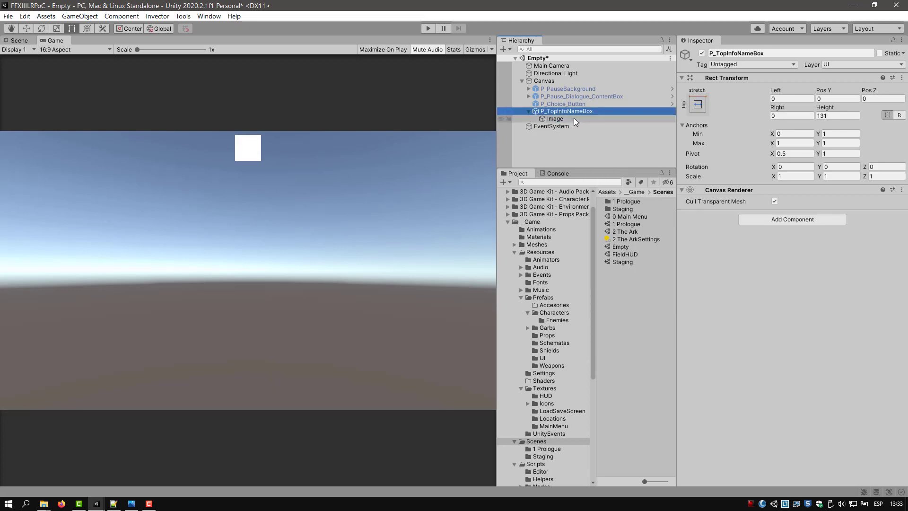
# Step: Give the child Image the T_TopInfoNameBox sprite from the LoadSaveScreen textures at native size, with Raycast Target and Maskable disabled
pyautogui.click(563, 119)
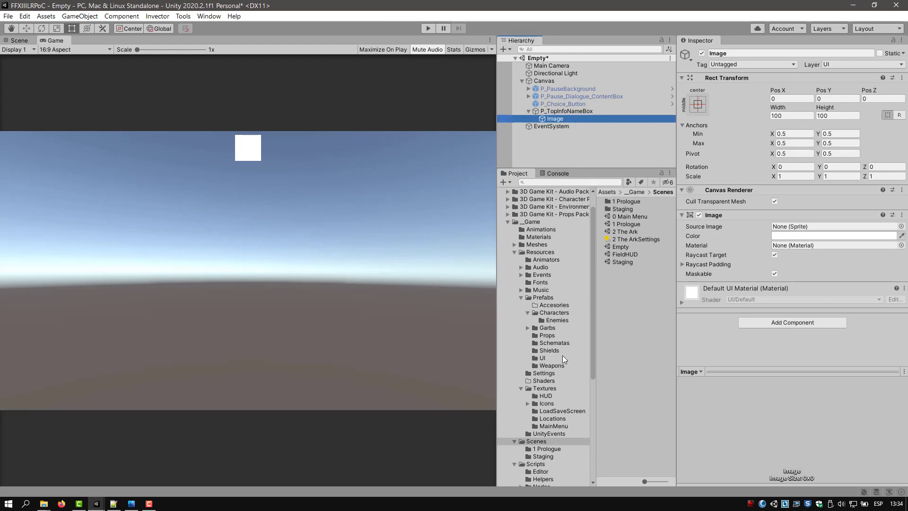
pyautogui.scroll(-3, 562, 402)
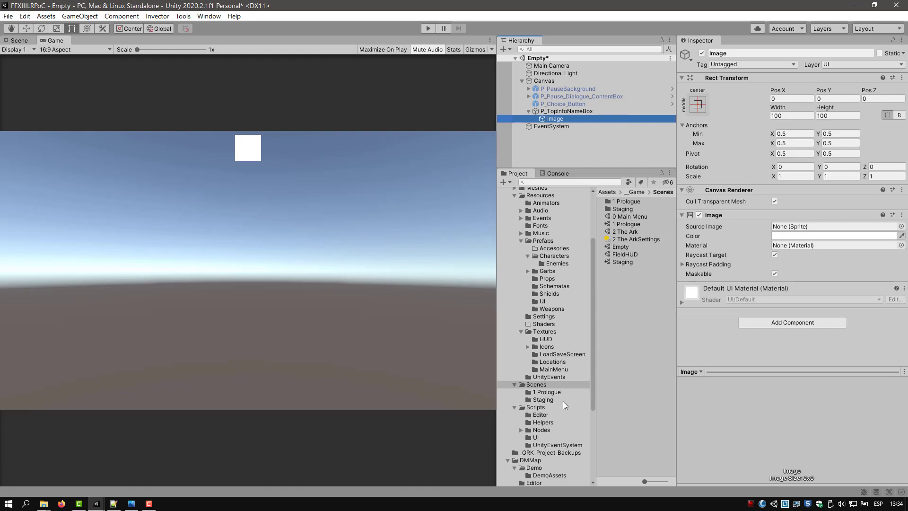
pyautogui.click(560, 355)
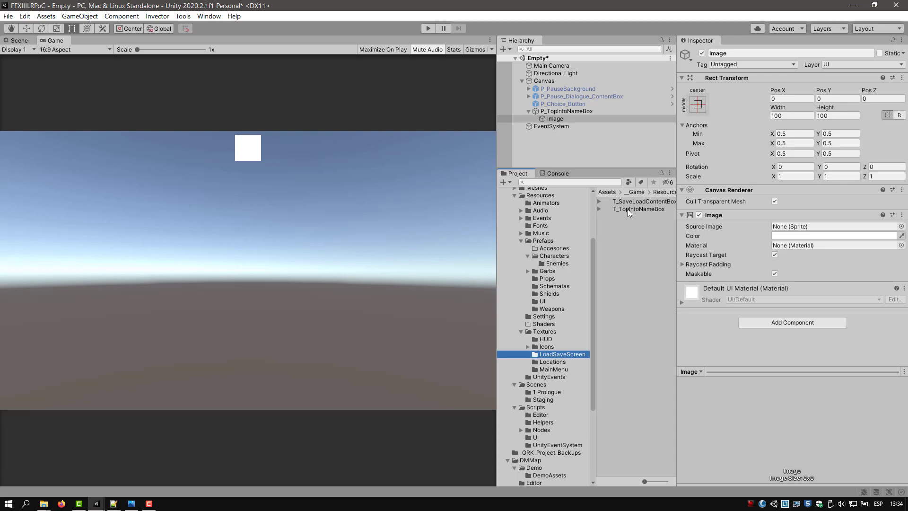
pyautogui.moveTo(622, 209); pyautogui.dragTo(790, 226)
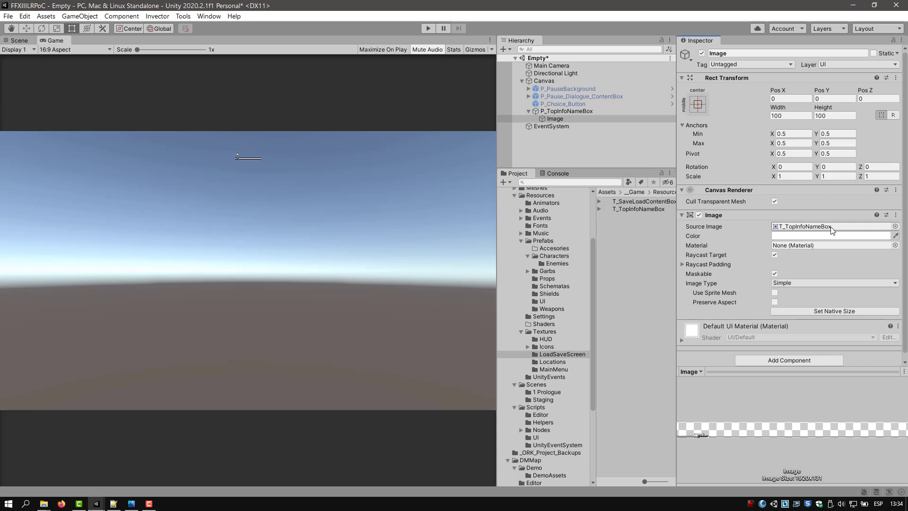
pyautogui.click(811, 311)
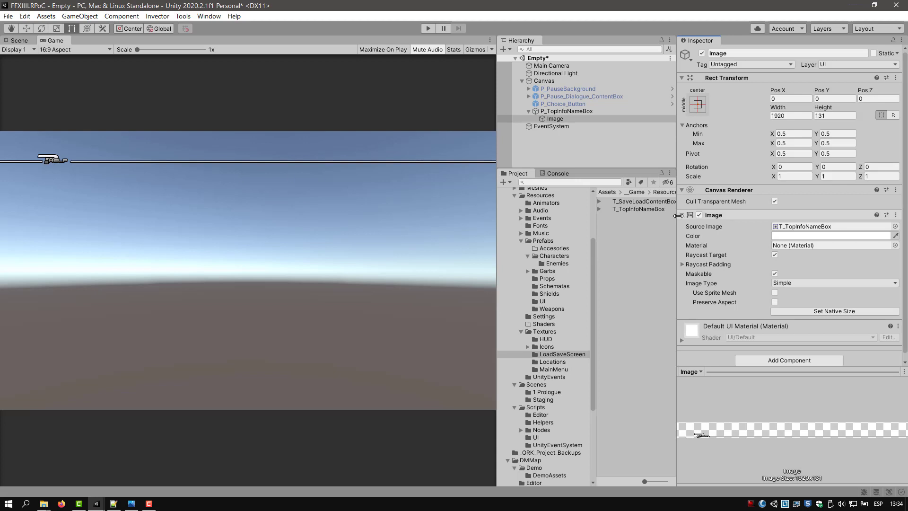
pyautogui.click(774, 255)
pyautogui.click(774, 274)
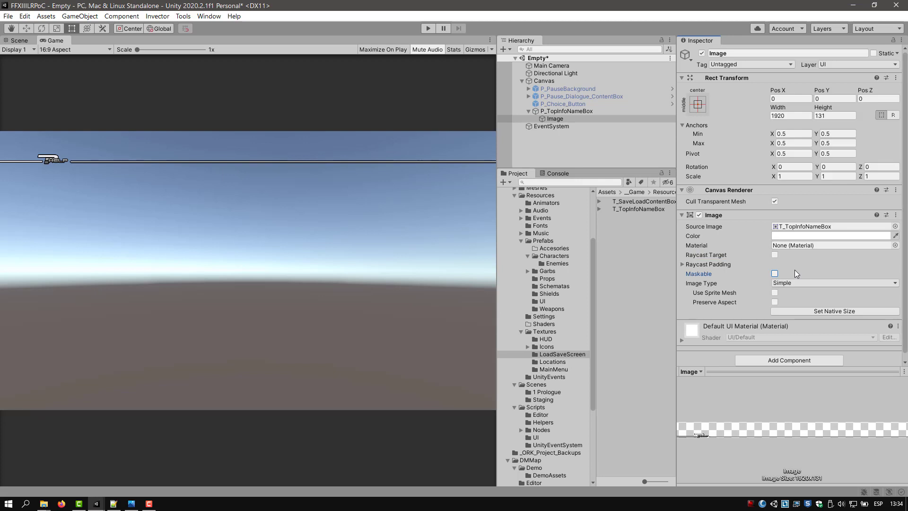
# Step: Save P_TopInfoNameBox as a prefab in the UI folder under Resources/Prefabs
pyautogui.click(566, 112)
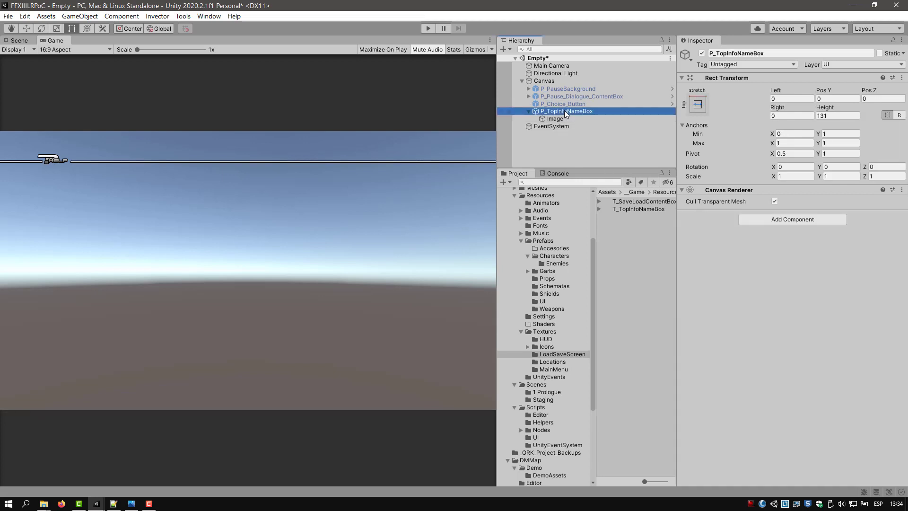
pyautogui.click(528, 112)
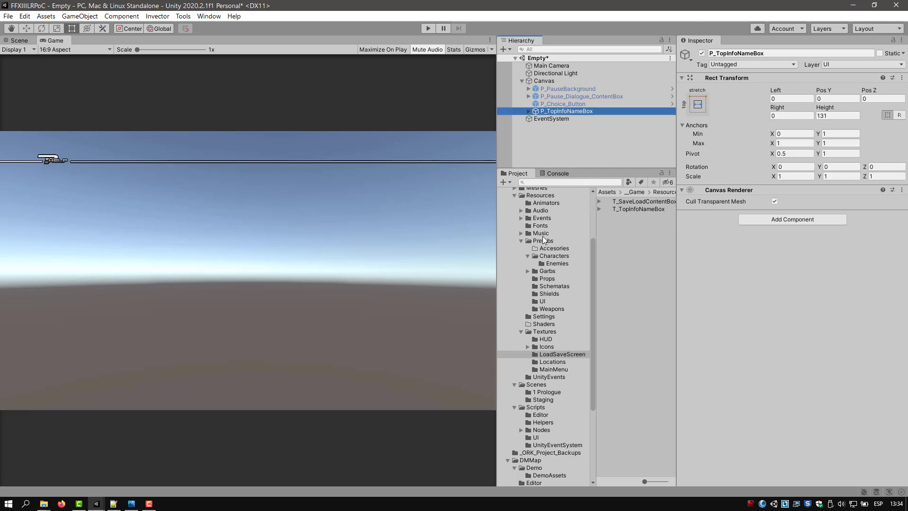
pyautogui.click(541, 301)
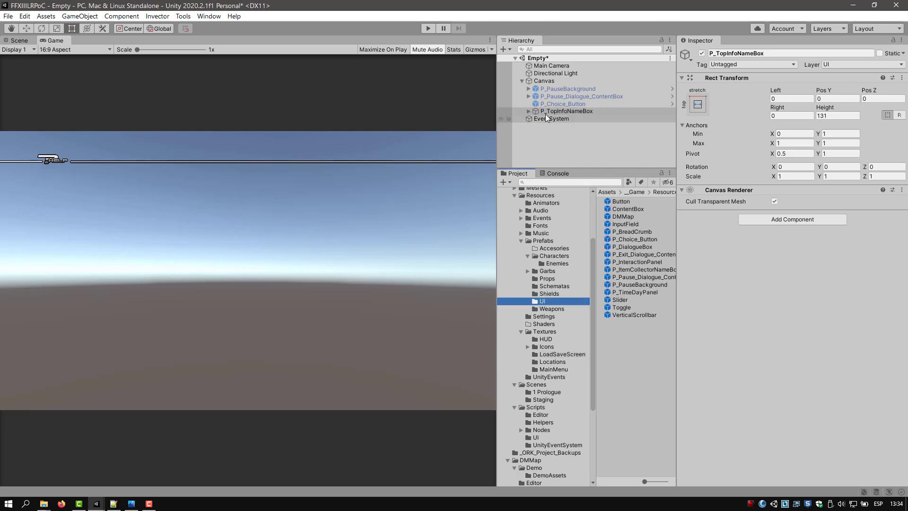
pyautogui.moveTo(537, 109); pyautogui.dragTo(628, 358)
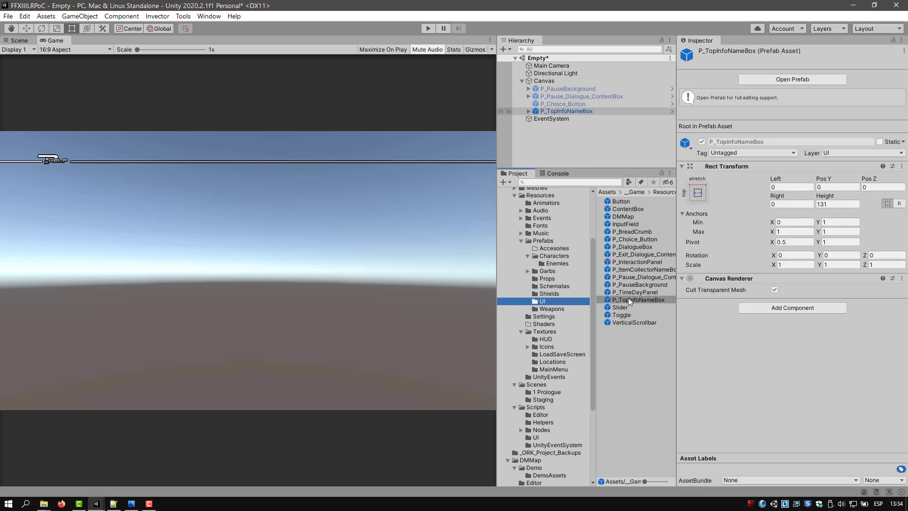
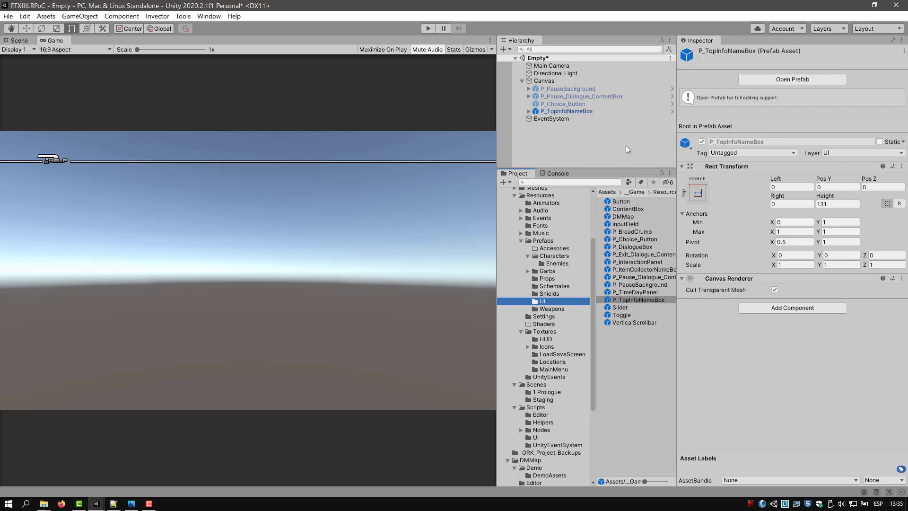
pyautogui.click(548, 81)
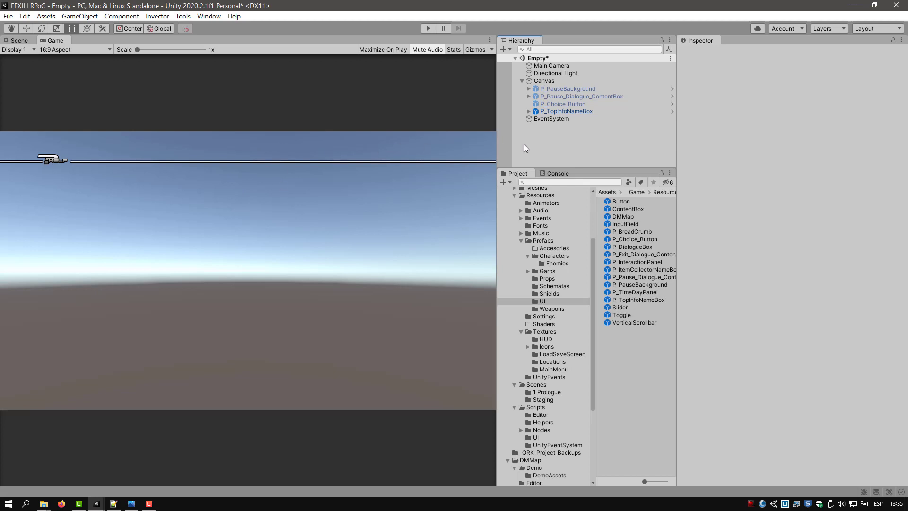
# Step: Add an Image component to the P_TopInfoNameBox root object and disable its Raycast Target and Maskable options
pyautogui.click(570, 111)
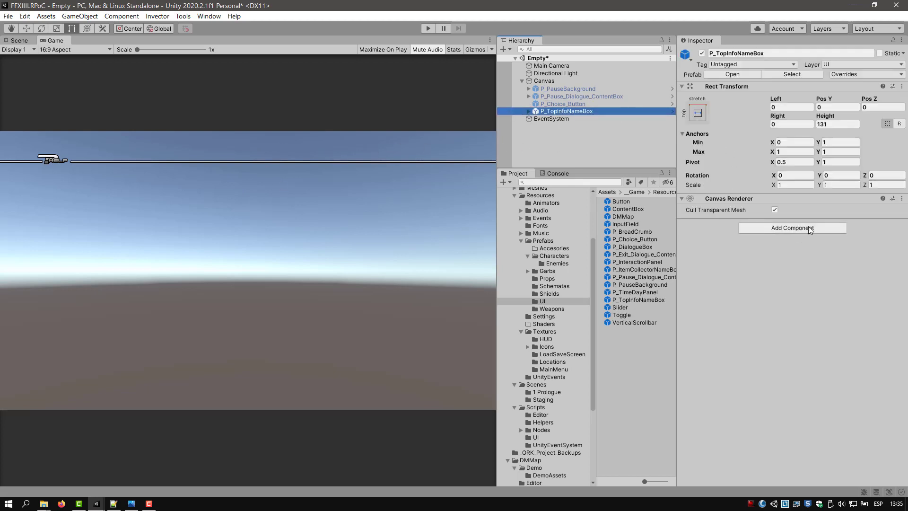
pyautogui.click(809, 230)
pyautogui.write('imag')
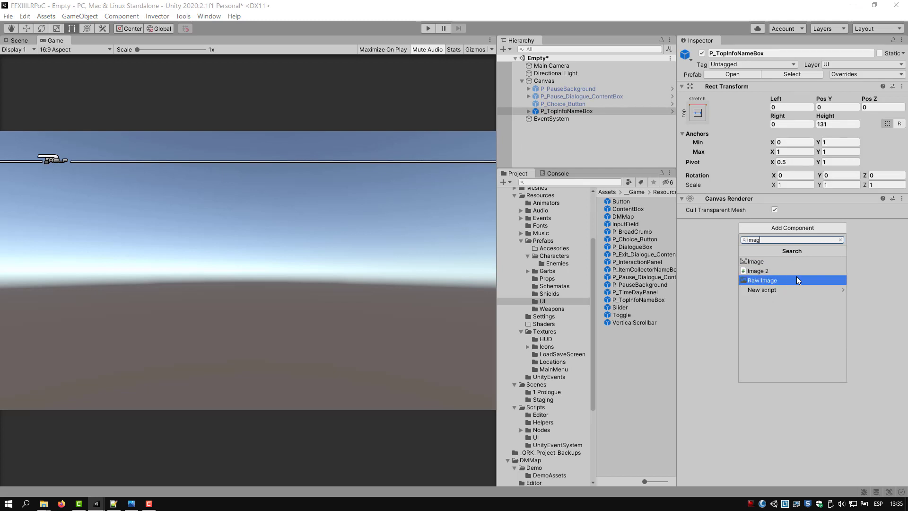
pyautogui.write('e')
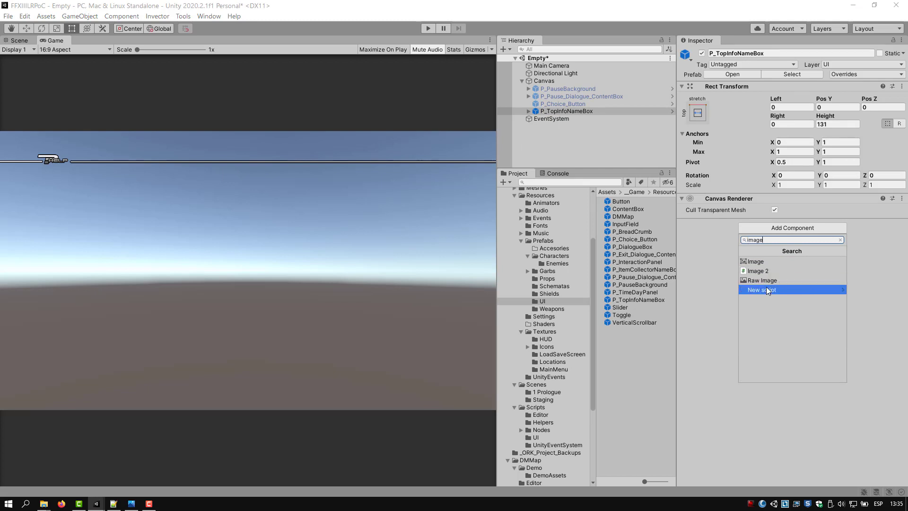
pyautogui.click(766, 262)
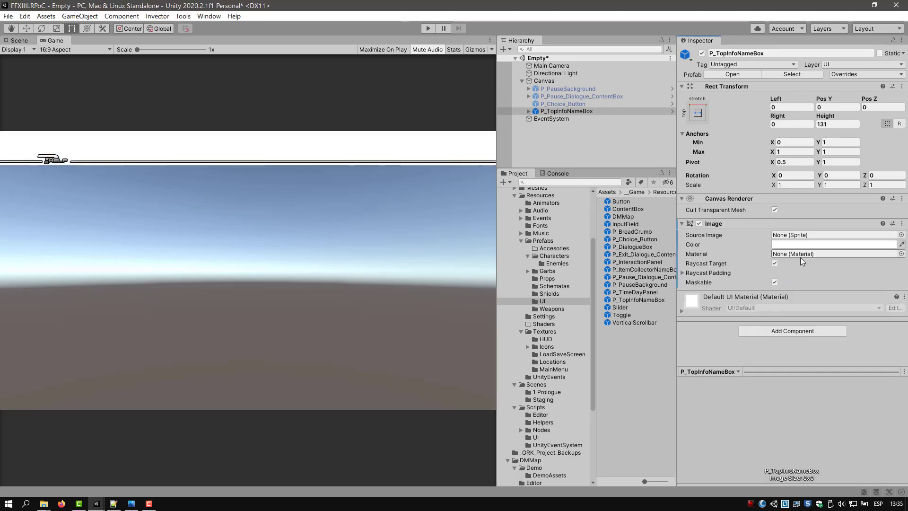
pyautogui.click(775, 263)
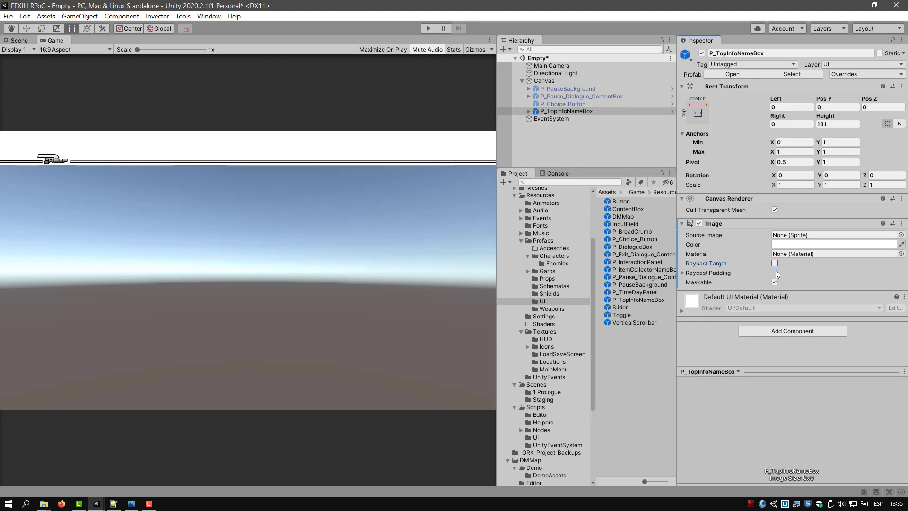
pyautogui.click(775, 282)
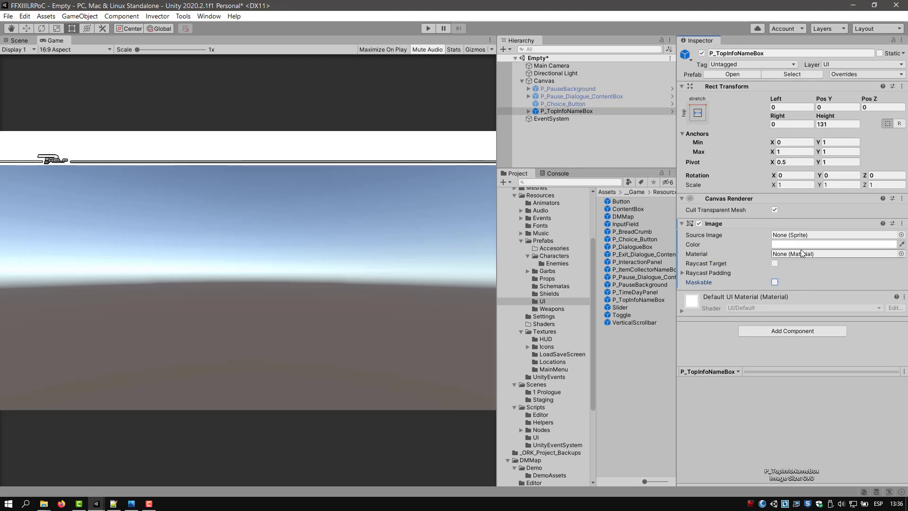
# Step: Set the color of P_TopInfoNameBox's Image component to opaque black (000000)
pyautogui.click(820, 244)
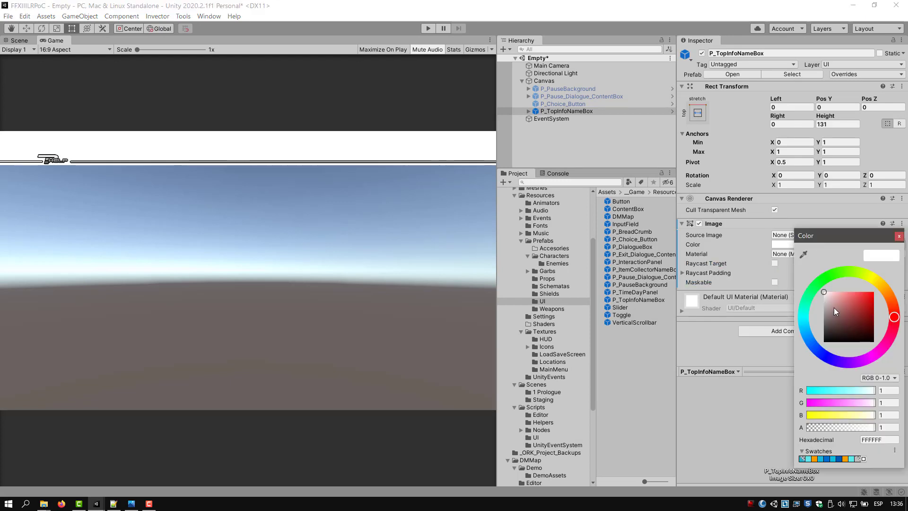
pyautogui.moveTo(833, 308); pyautogui.dragTo(818, 357)
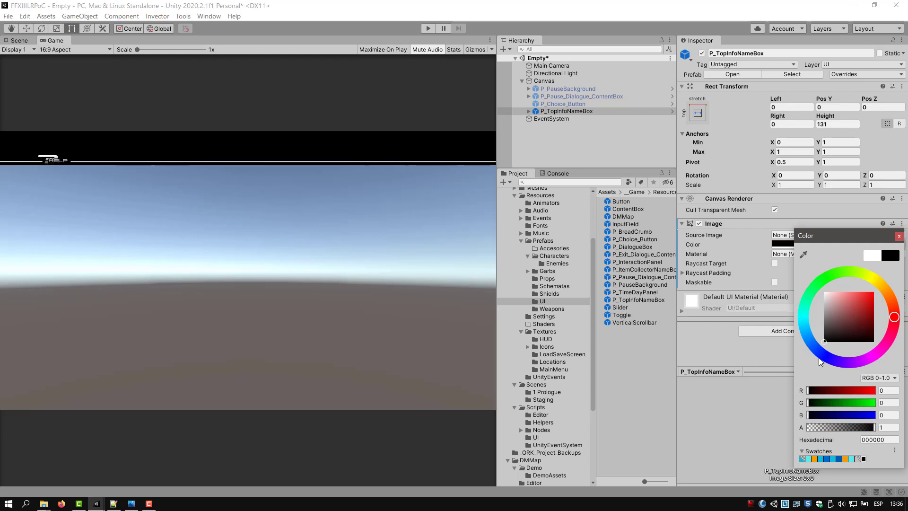
pyautogui.click(897, 235)
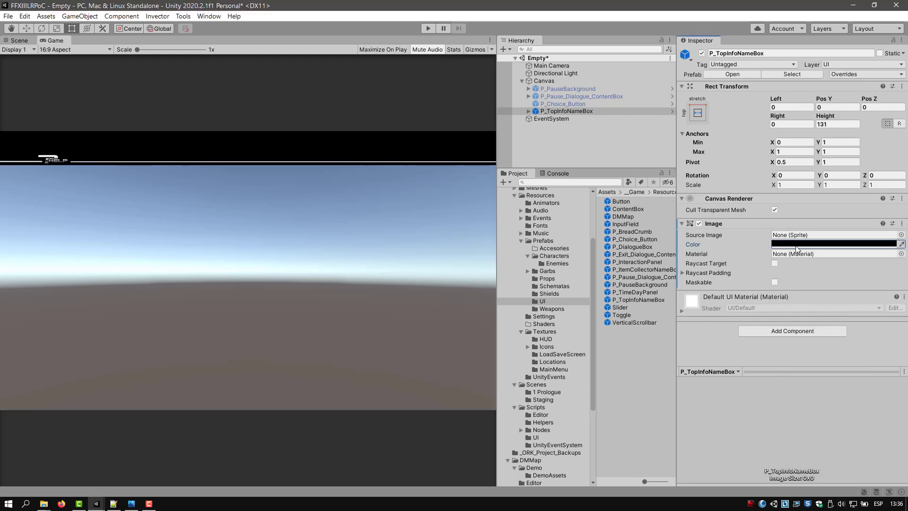
# Step: Add a UI Panel as a child of the Canvas and name it P_SaveLoadContentBox
pyautogui.click(547, 81)
pyautogui.rightClick(547, 81)
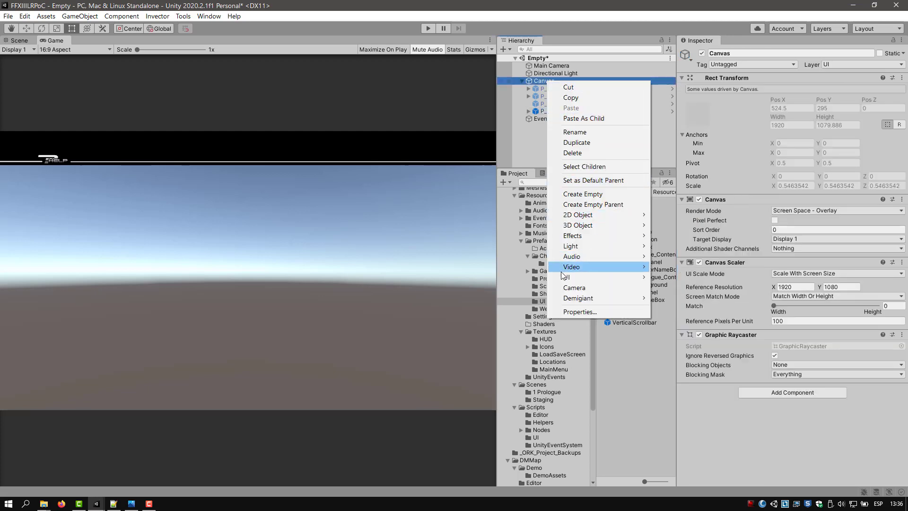
pyautogui.moveTo(563, 279)
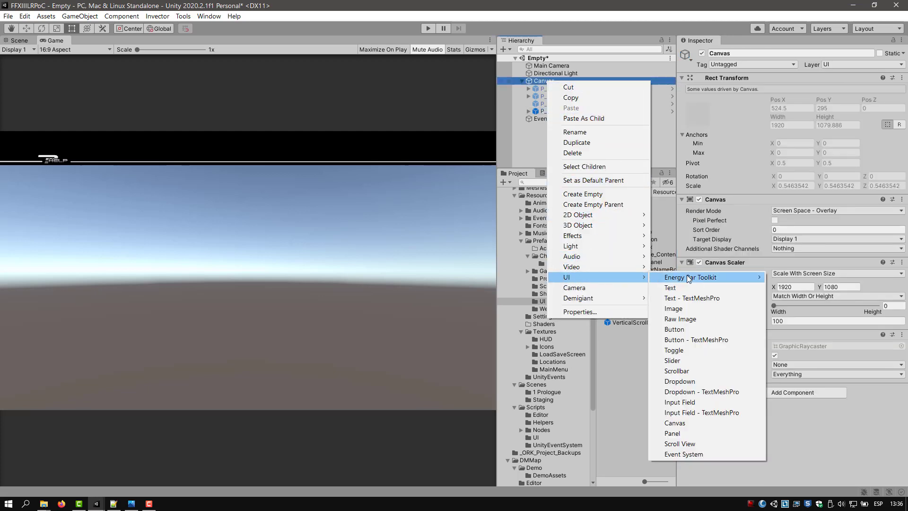
pyautogui.moveTo(688, 278)
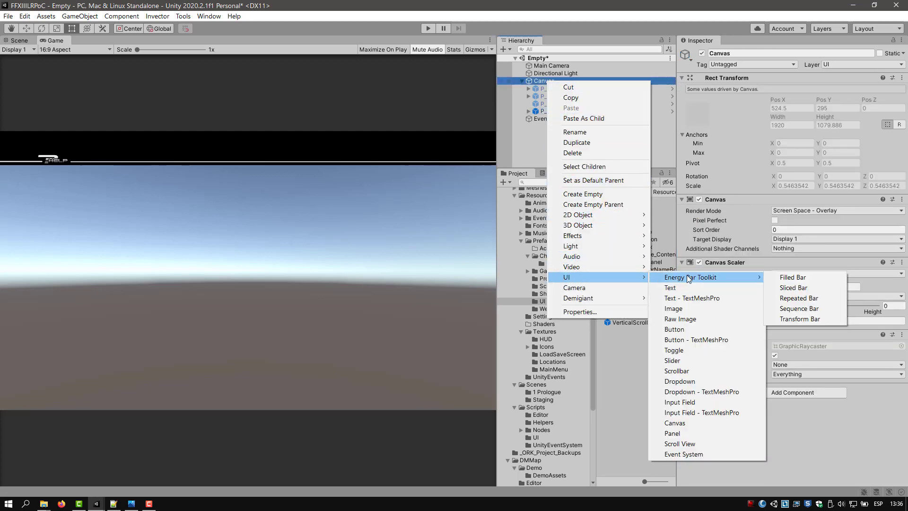
pyautogui.click(690, 433)
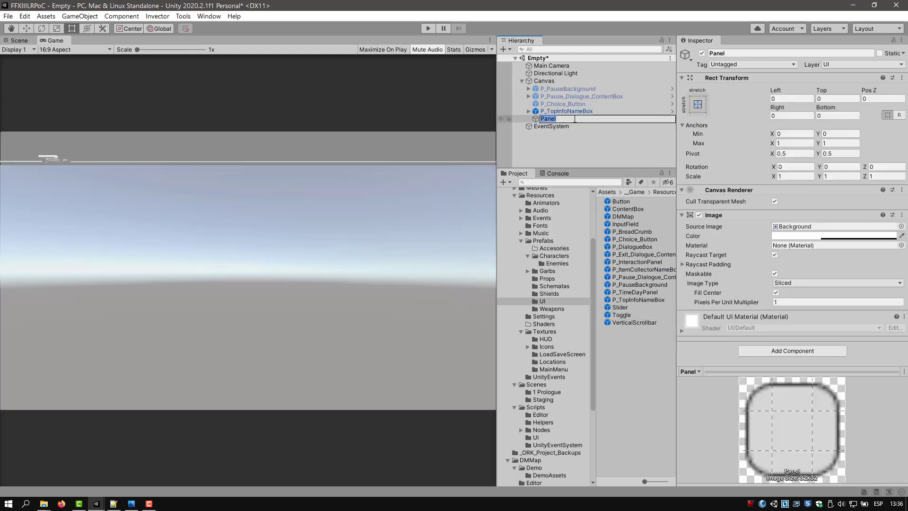
pyautogui.write('P_SaveLOAD')
pyautogui.press('BackSpace')
pyautogui.press('BackSpace')
pyautogui.press('BackSpace')
pyautogui.write('oadContentBox')
pyautogui.press('Return')
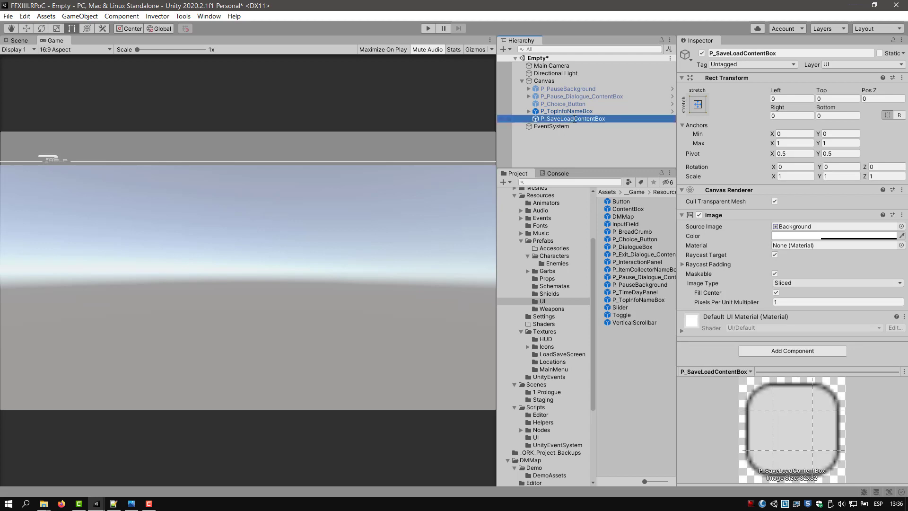
# Step: Configure P_SaveLoadContentBox's Image component with no source image, an opaque black (000000) color, and Raycast Target and Maskable disabled
pyautogui.click(817, 227)
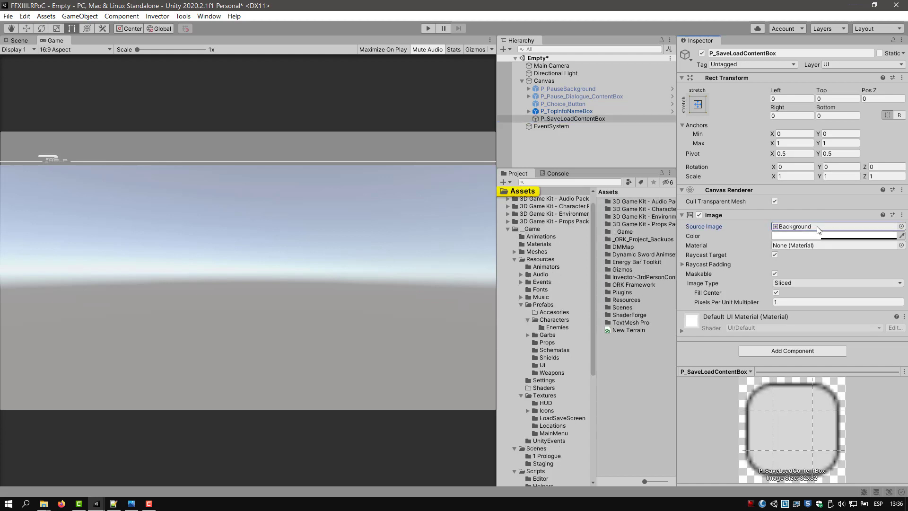
pyautogui.press('Delete')
pyautogui.click(819, 236)
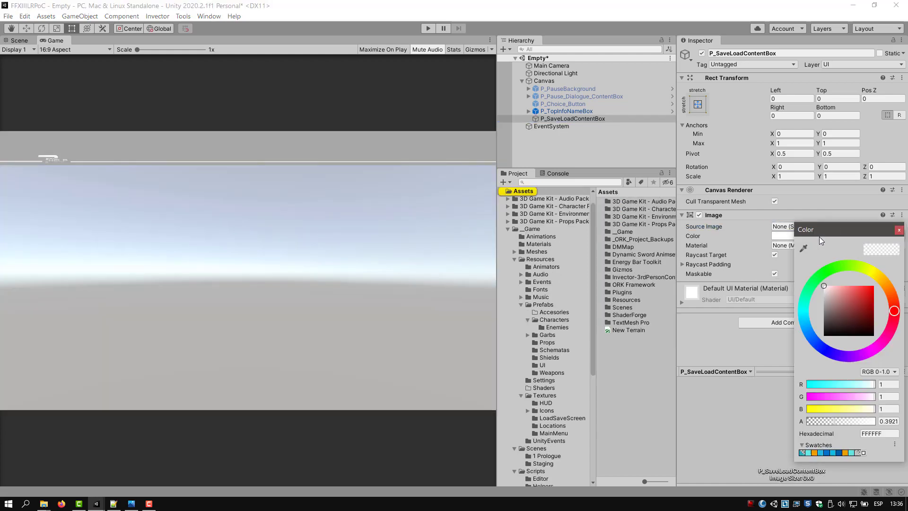
pyautogui.moveTo(847, 304); pyautogui.dragTo(825, 339)
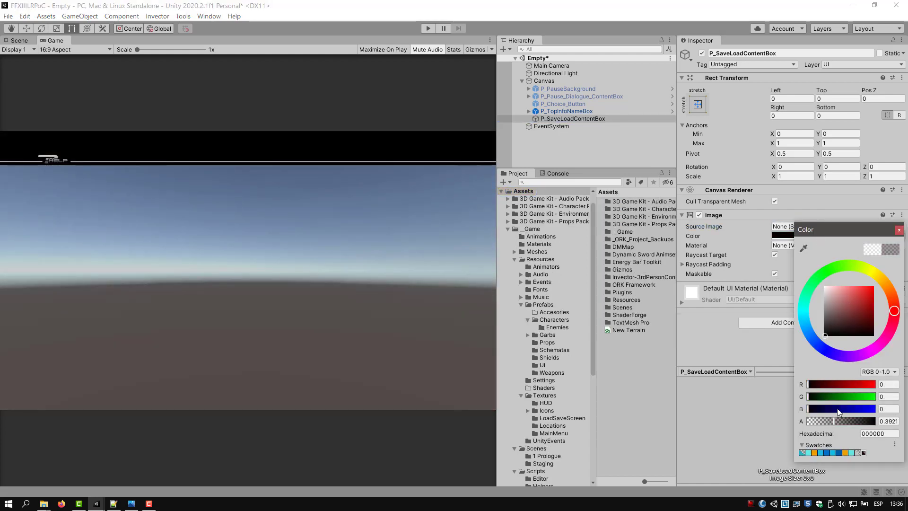
pyautogui.moveTo(835, 421); pyautogui.dragTo(893, 423)
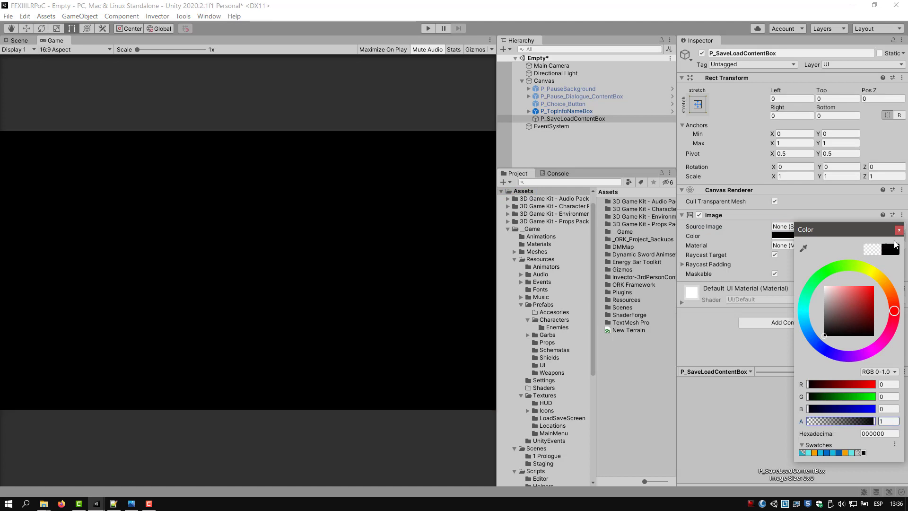
pyautogui.click(898, 231)
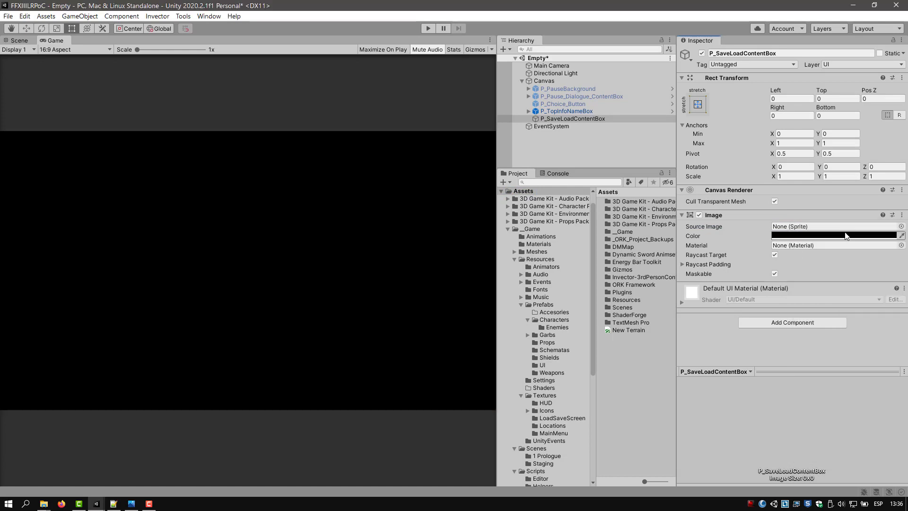
pyautogui.click(774, 255)
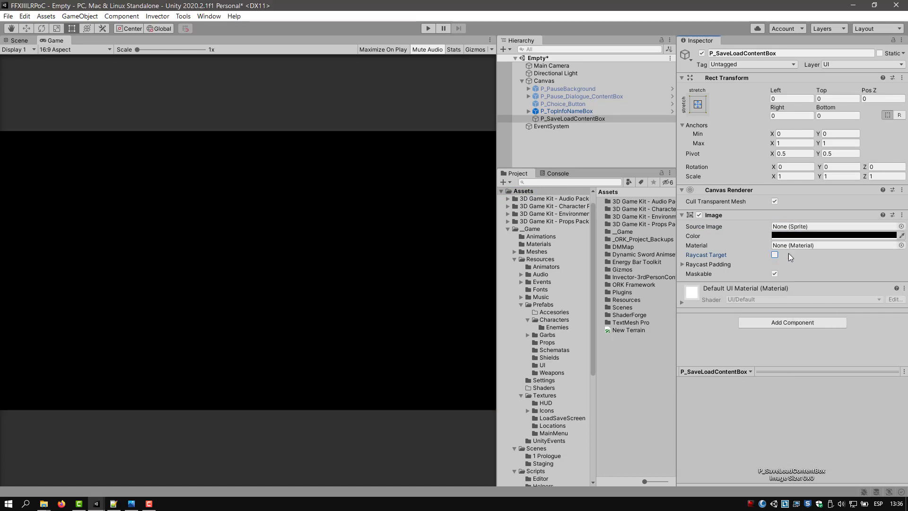
pyautogui.click(774, 273)
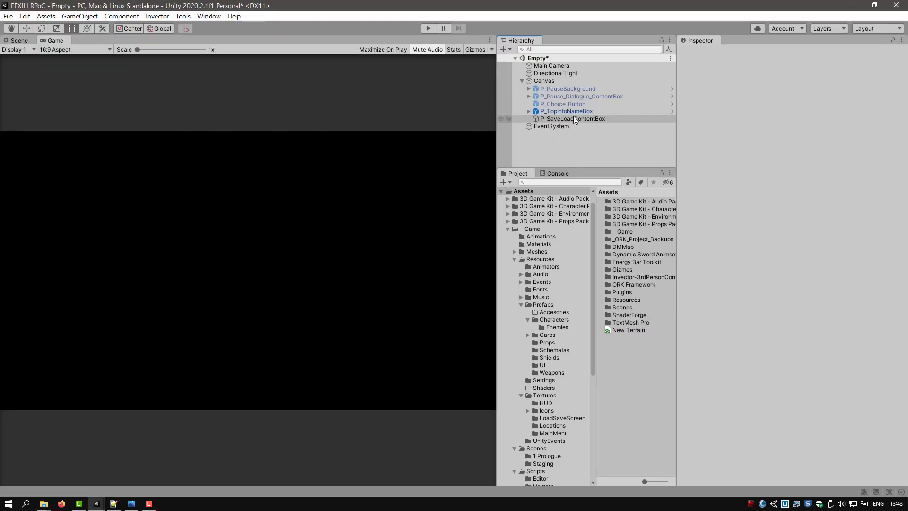
# Step: Anchor P_SaveLoadContentBox to the bottom with horizontal stretch, applying the preset to its pivot and position too
pyautogui.click(573, 118)
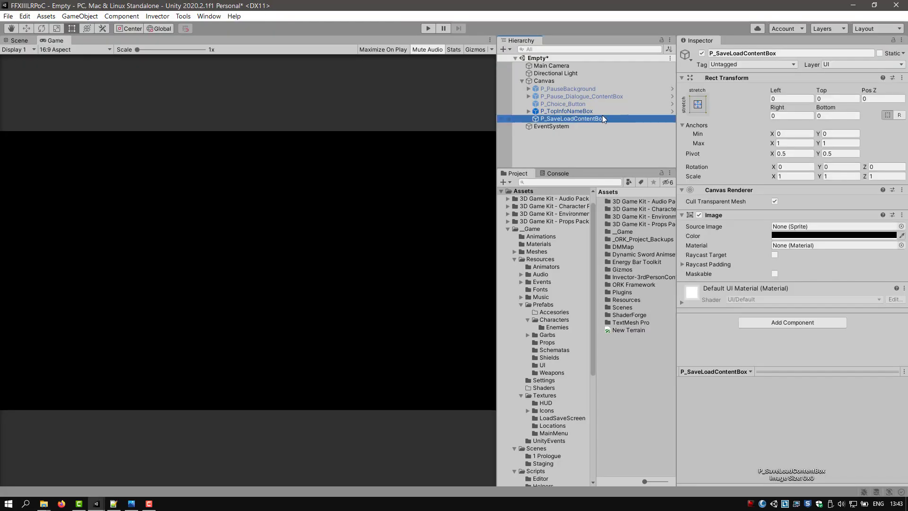
pyautogui.click(698, 104)
pyautogui.click(698, 105)
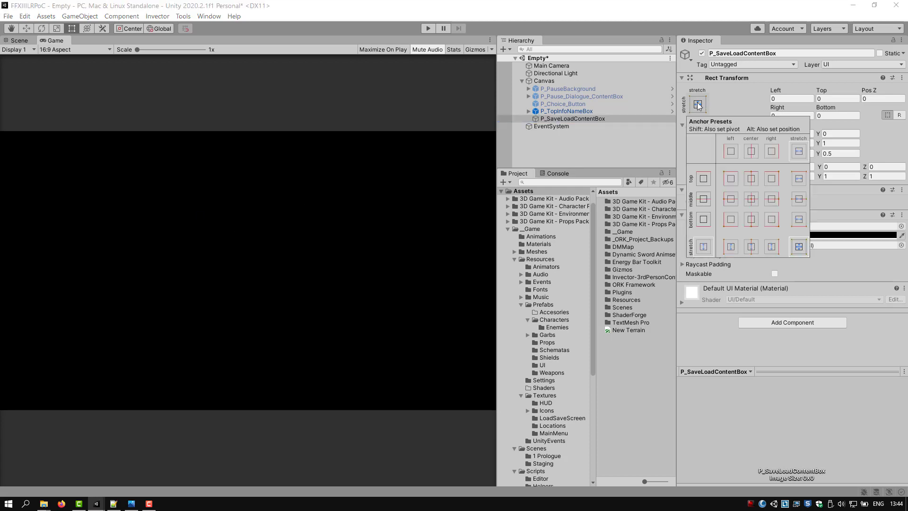
pyautogui.hotkey('alt', 'shift')
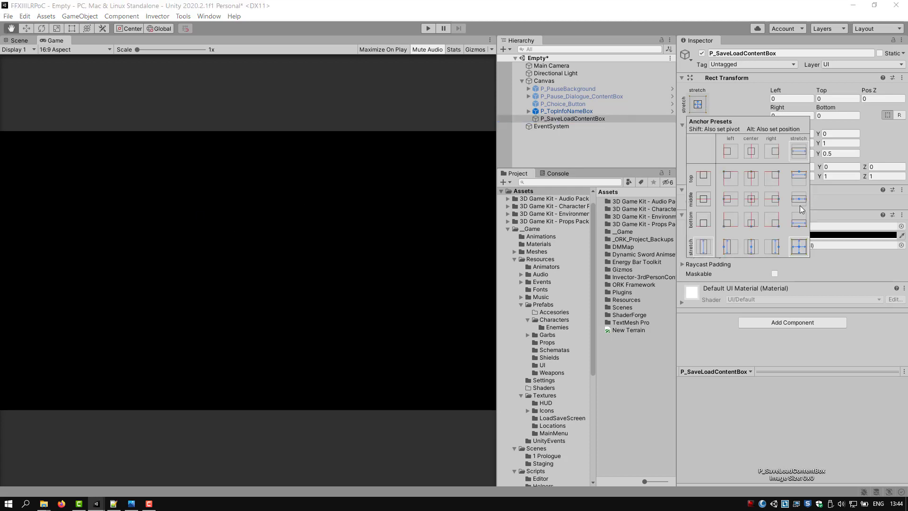
pyautogui.keyDown('alt'); pyautogui.keyDown('shift'); pyautogui.click(798, 223); pyautogui.keyUp('shift'); pyautogui.keyUp('alt')
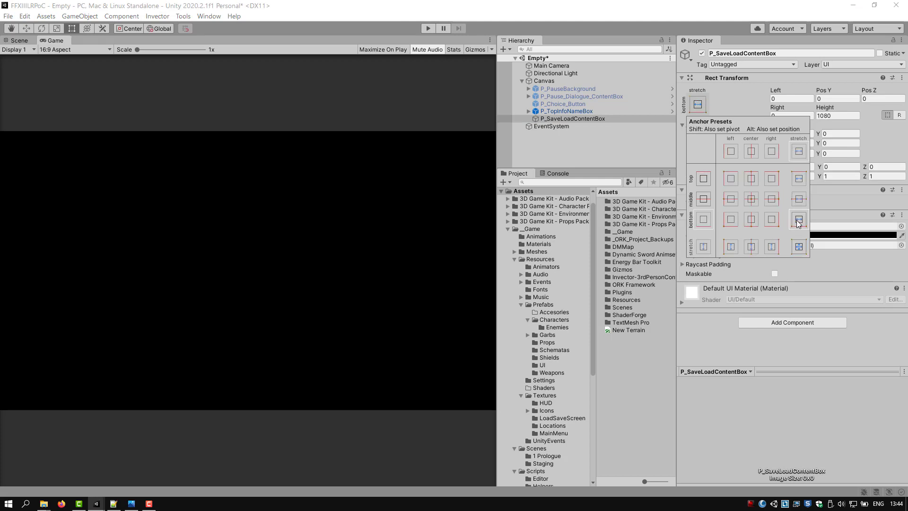
pyautogui.click(708, 86)
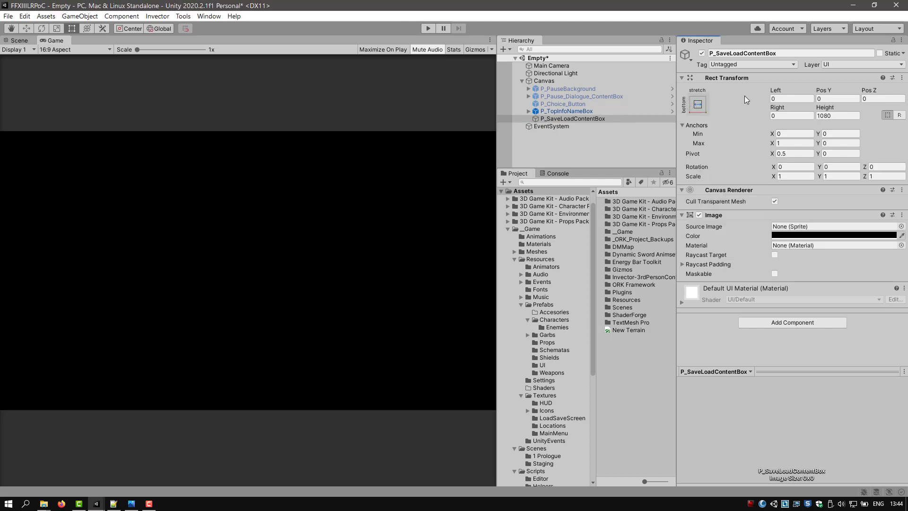
# Step: Set the height of P_SaveLoadContentBox's Rect Transform to 950
pyautogui.click(834, 115)
pyautogui.write('9+50')
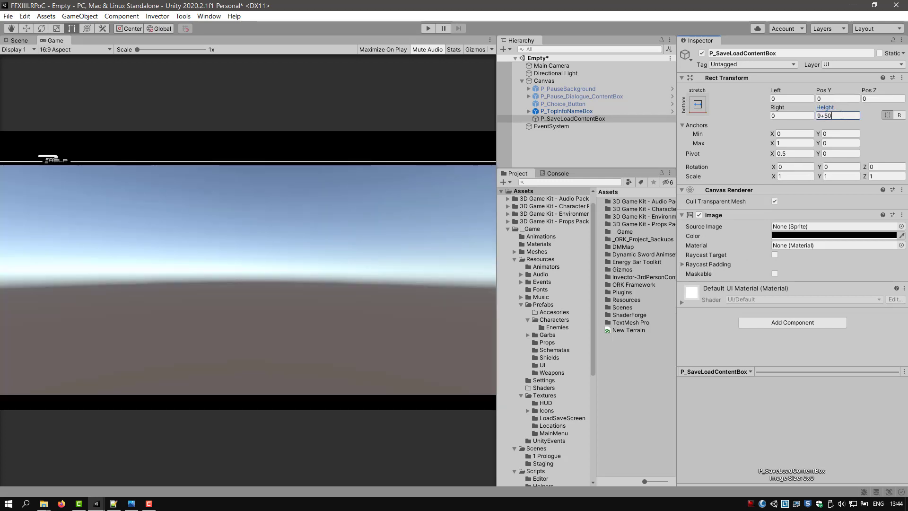
pyautogui.press('BackSpace')
pyautogui.press('BackSpace')
pyautogui.press('BackSpace')
pyautogui.write('50')
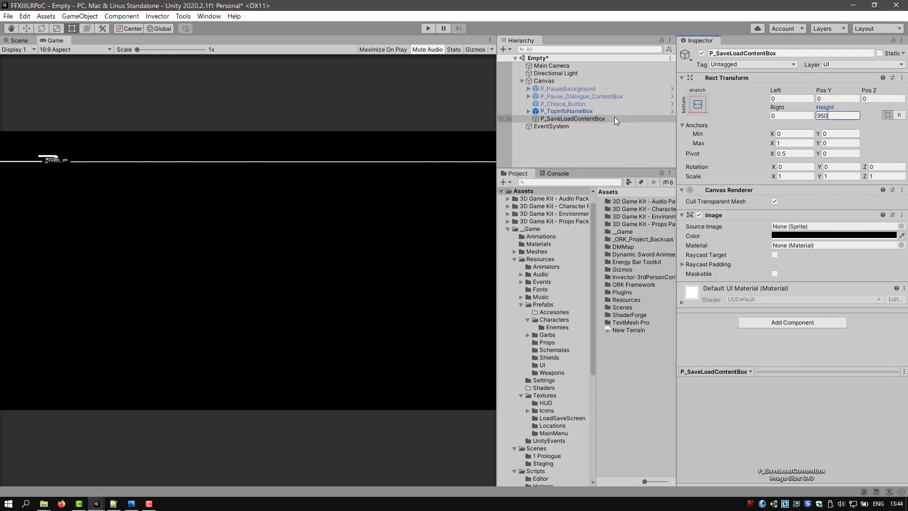
# Step: Add a UI Image as a child of P_SaveLoadContentBox
pyautogui.click(558, 118)
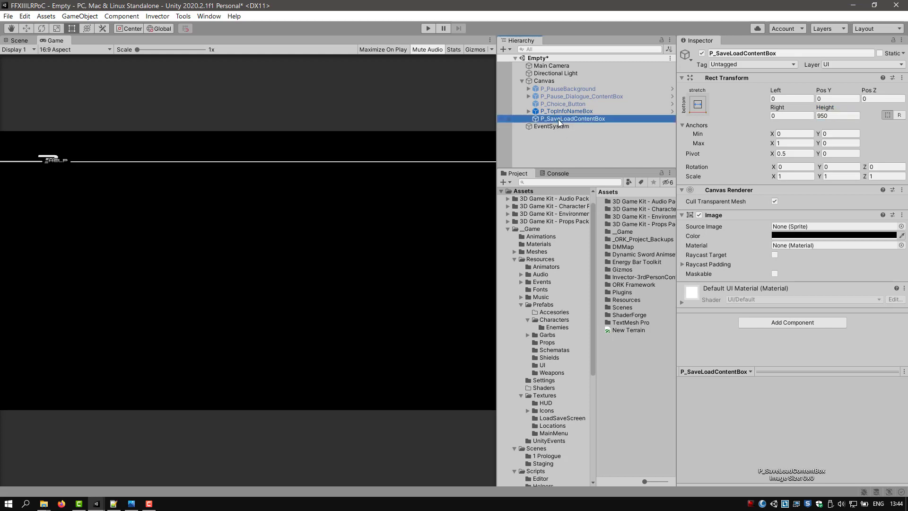
pyautogui.rightClick(558, 119)
pyautogui.moveTo(594, 316)
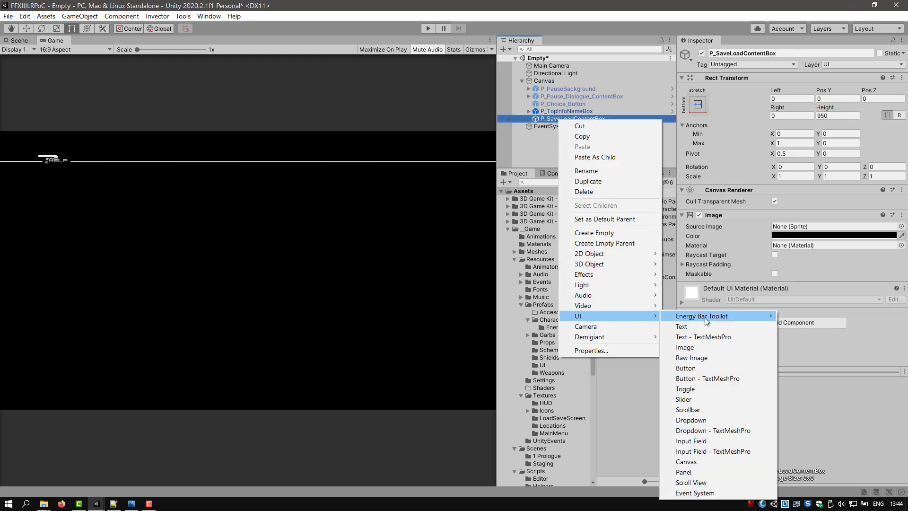
pyautogui.click(685, 347)
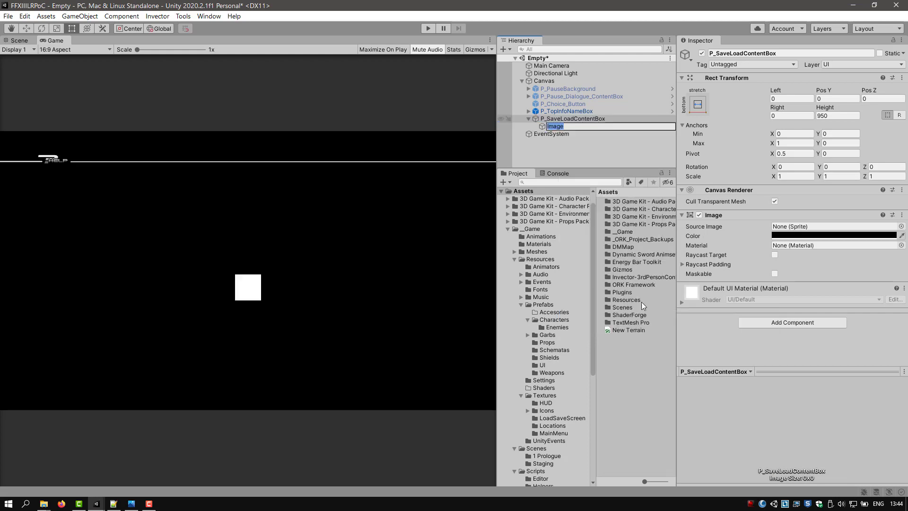
# Step: Anchor the child Image to stretch in both directions across P_SaveLoadContentBox, including its pivot and position
pyautogui.click(569, 127)
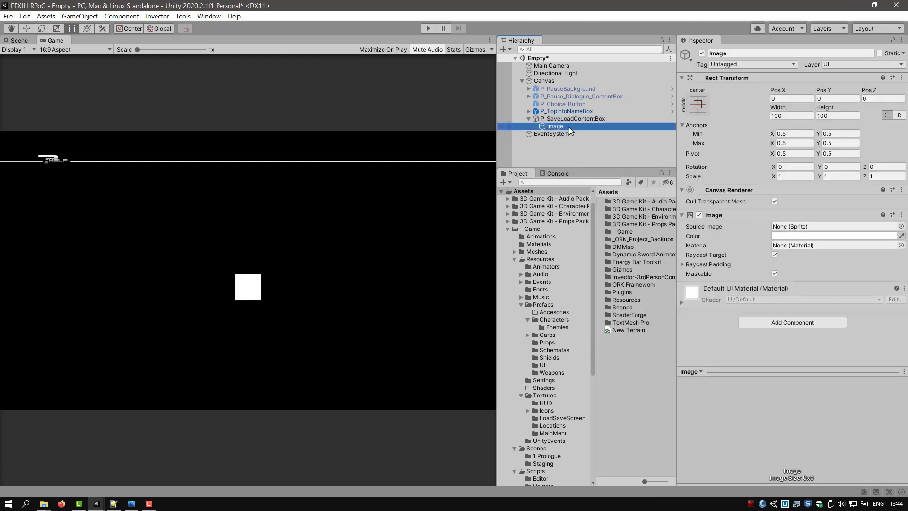
pyautogui.hotkey('ctrl', '3')
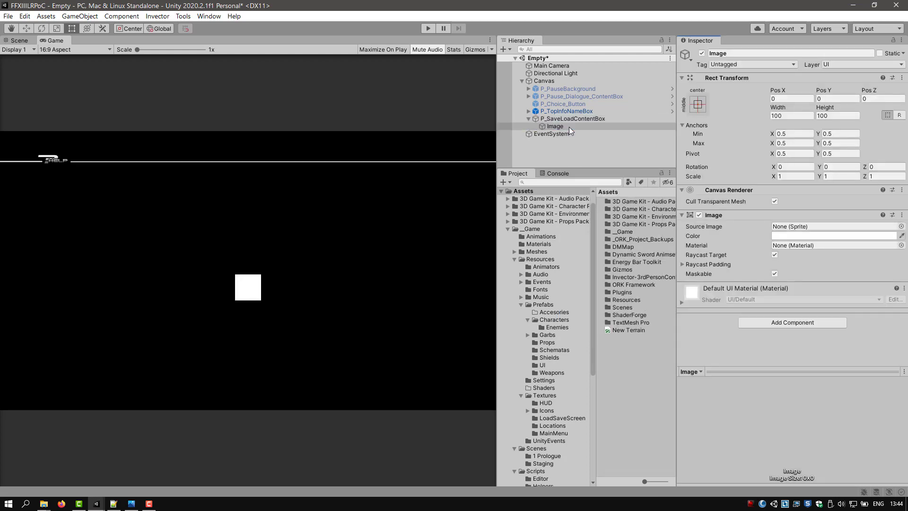
pyautogui.click(698, 104)
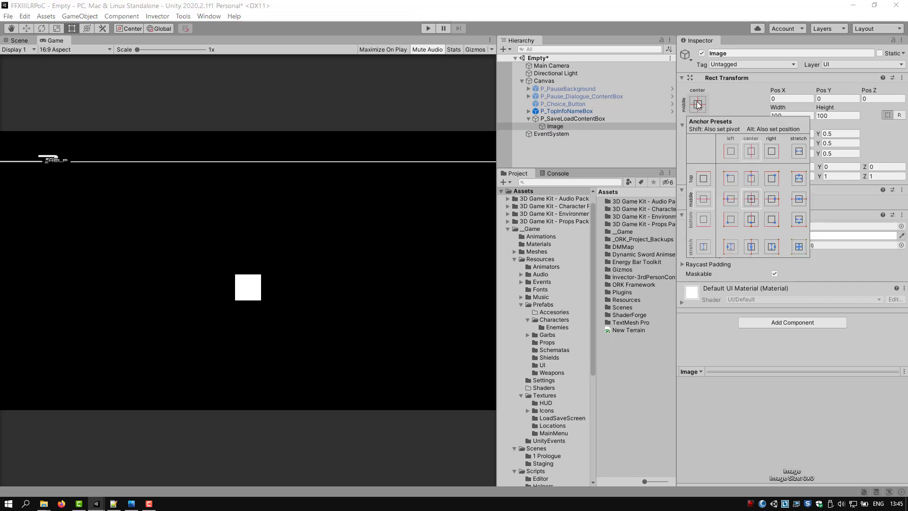
pyautogui.keyDown('alt'); pyautogui.keyDown('shift'); pyautogui.click(799, 246); pyautogui.keyUp('shift'); pyautogui.keyUp('alt')
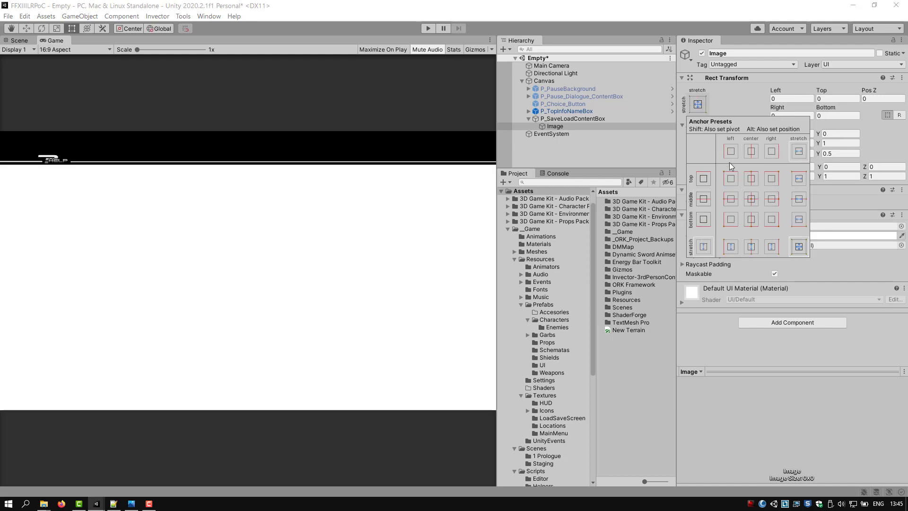
pyautogui.click(724, 100)
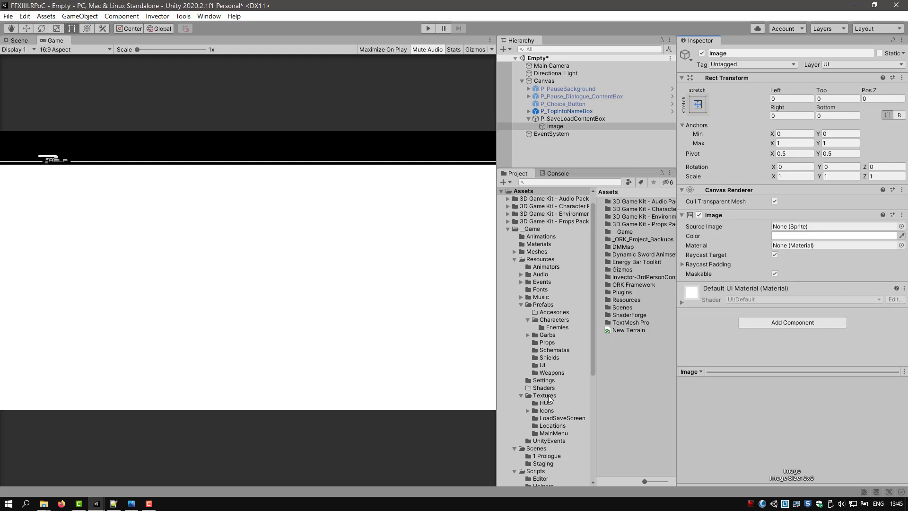
# Step: Assign T_SaveLoadContentBox from the LoadSaveScreen textures as the child Image's source and disable its Raycast Target and Maskable options
pyautogui.click(558, 418)
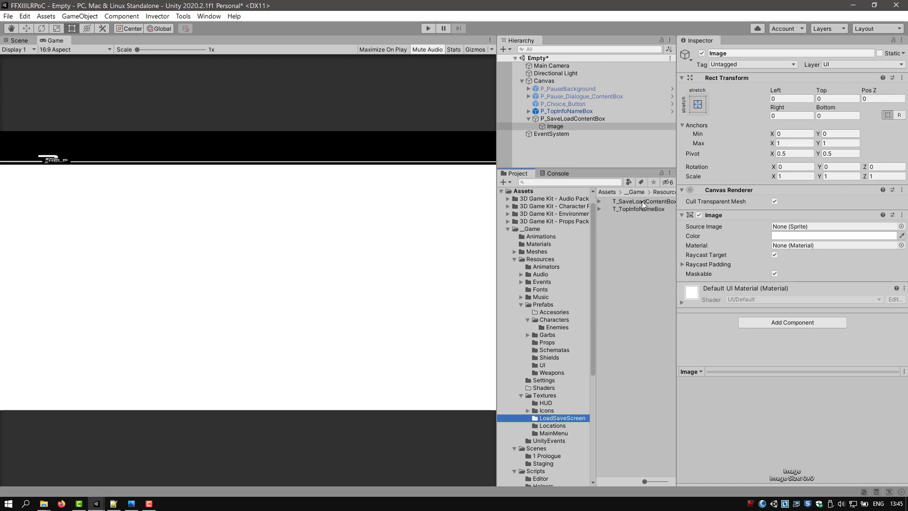
pyautogui.moveTo(642, 201); pyautogui.dragTo(822, 228)
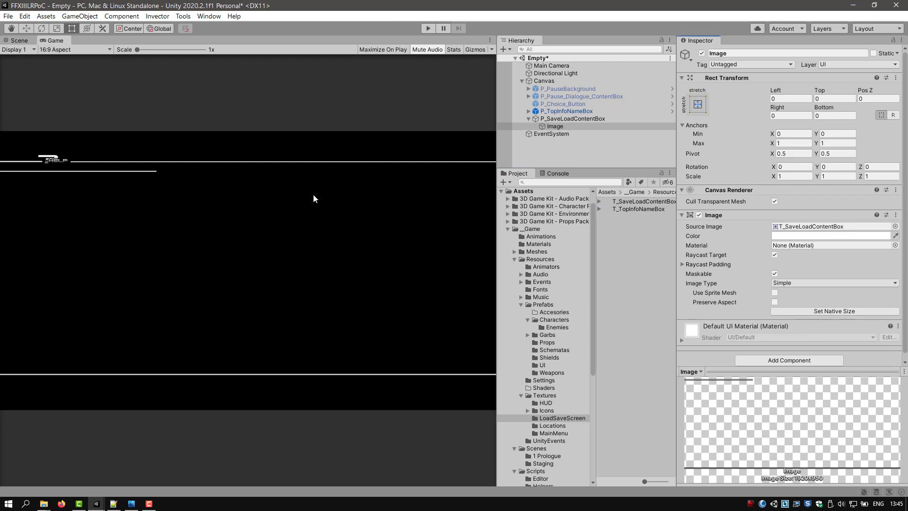
pyautogui.click(775, 254)
pyautogui.click(774, 274)
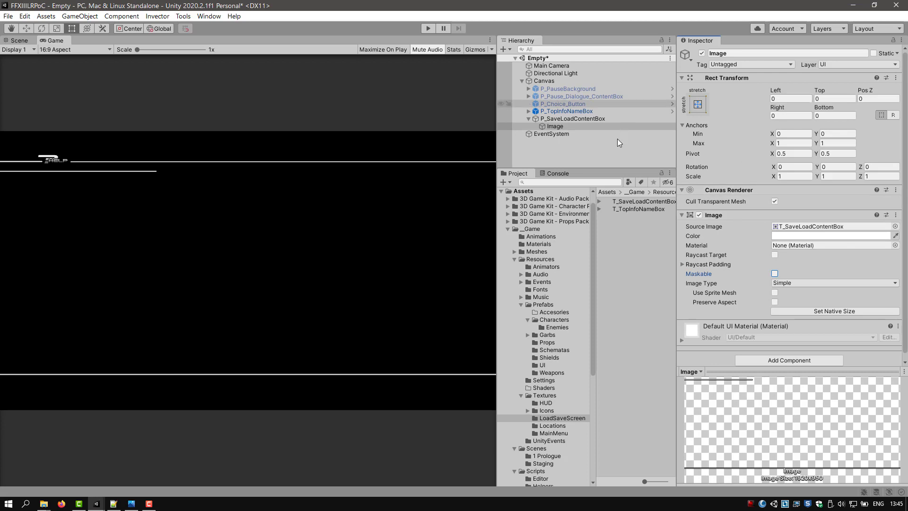
# Step: Save P_SaveLoadContentBox as a prefab in the UI folder under Resources/Prefabs
pyautogui.click(578, 120)
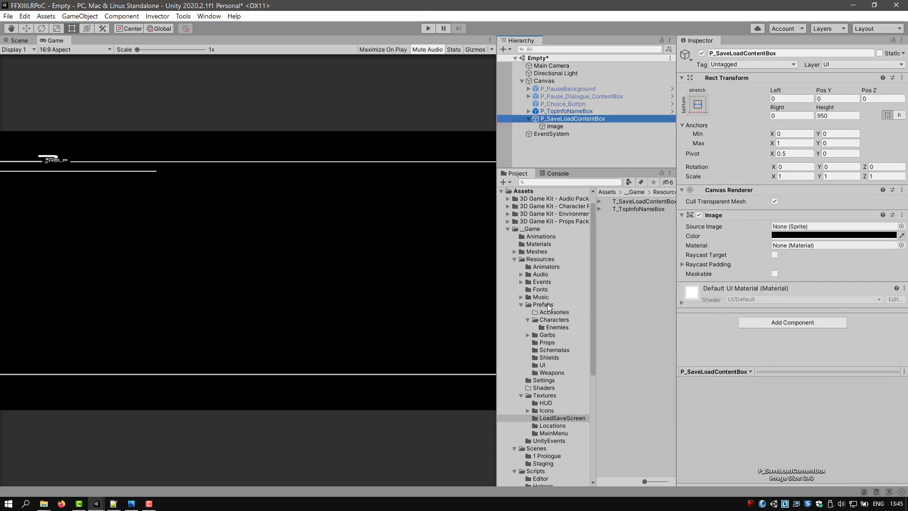
pyautogui.click(542, 366)
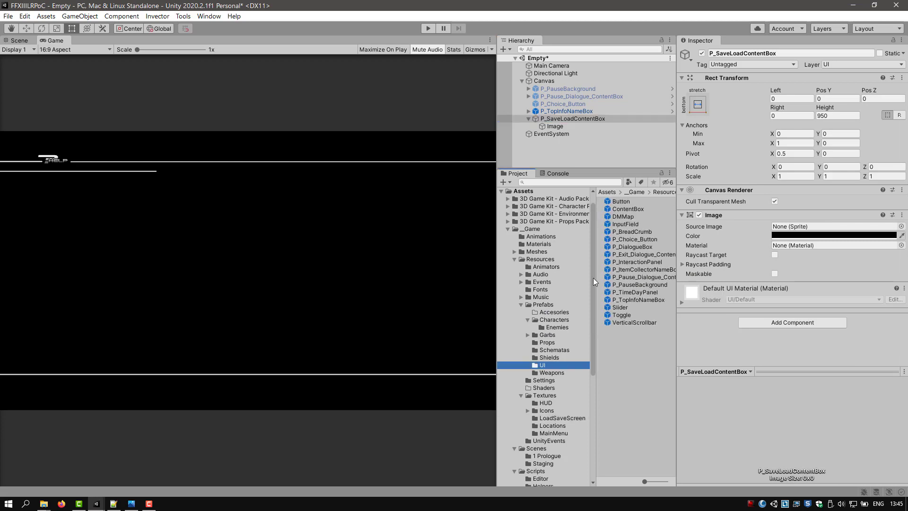
pyautogui.moveTo(538, 118); pyautogui.dragTo(634, 373)
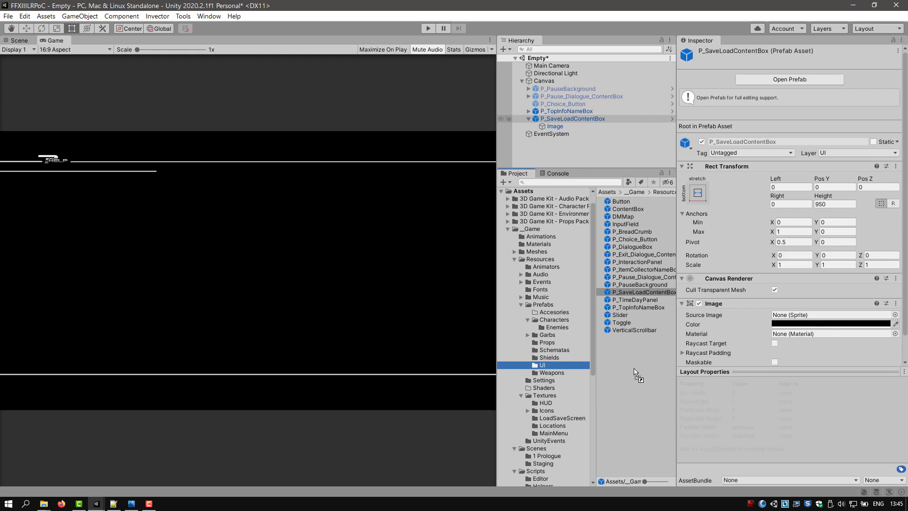
# Step: Save the Empty scene and open the 2 The Ark scene from the Scenes folder
pyautogui.click(564, 154)
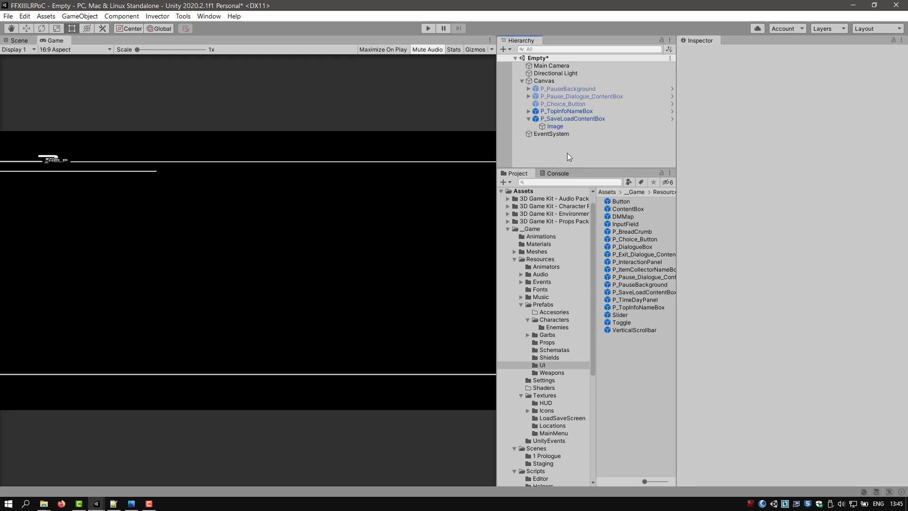
pyautogui.hotkey('ctrl', 's')
pyautogui.click(536, 448)
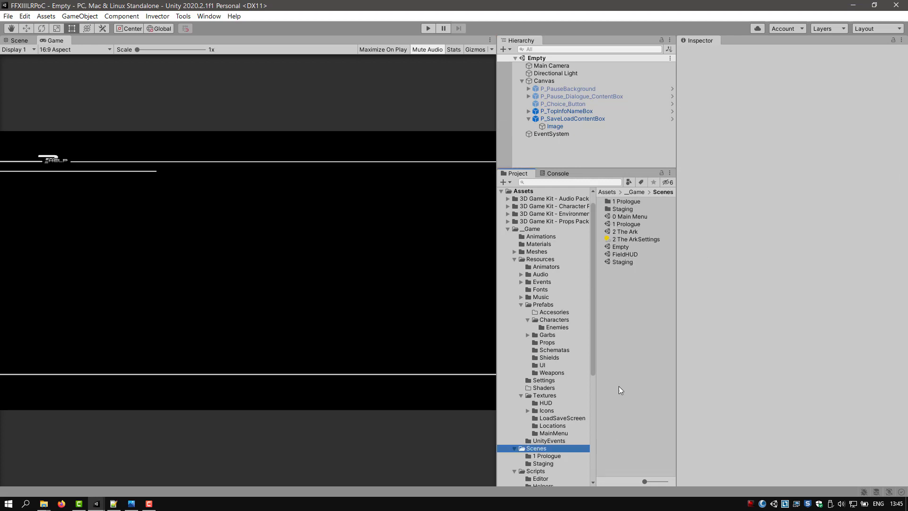
pyautogui.doubleClick(628, 232)
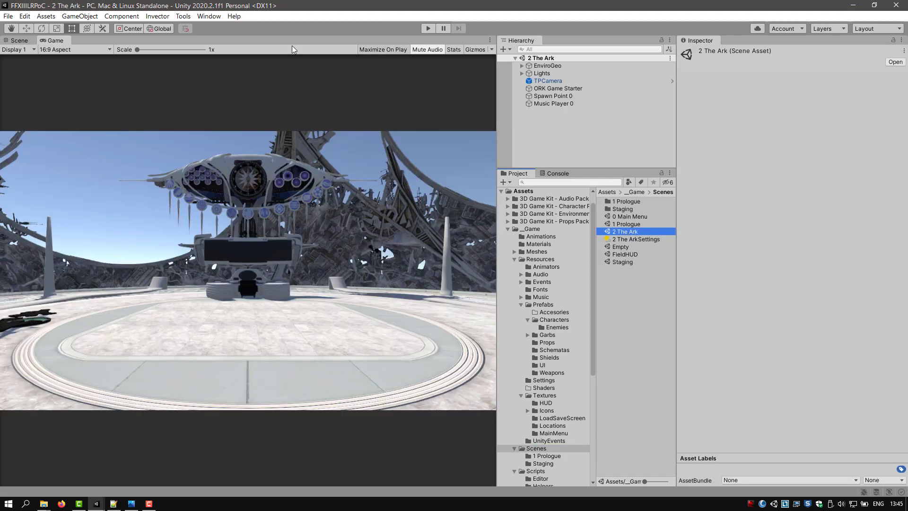
# Step: Open the ORK Framework editor and enable Own Skins in SaveGameGUIBox's GUI Skins settings
pyautogui.click(209, 16)
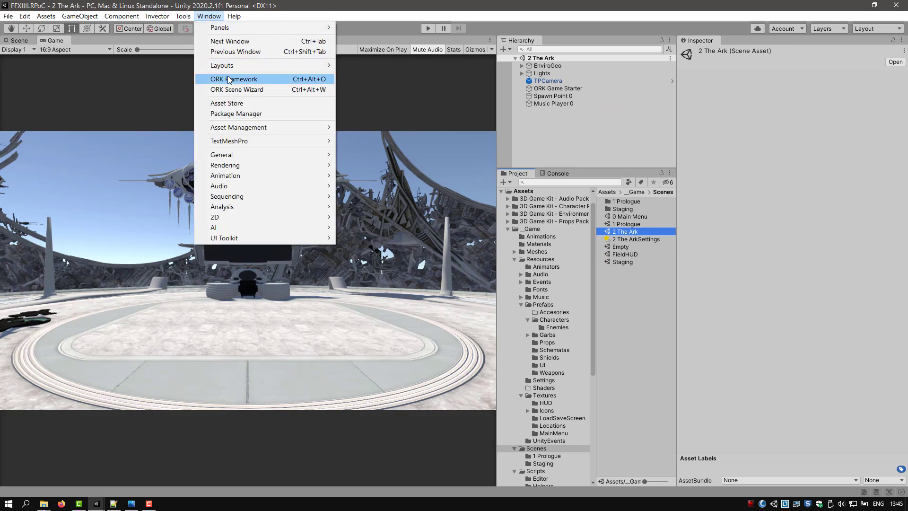
pyautogui.click(228, 80)
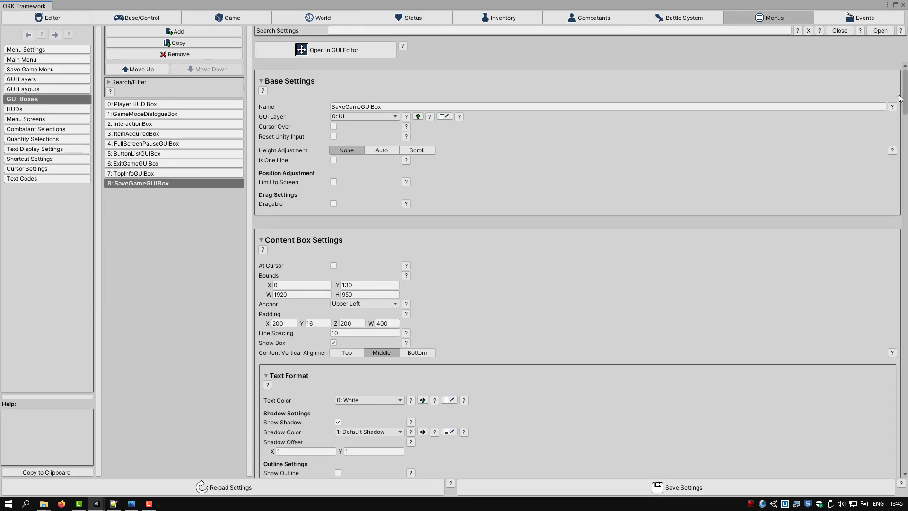
pyautogui.moveTo(905, 89); pyautogui.dragTo(903, 385)
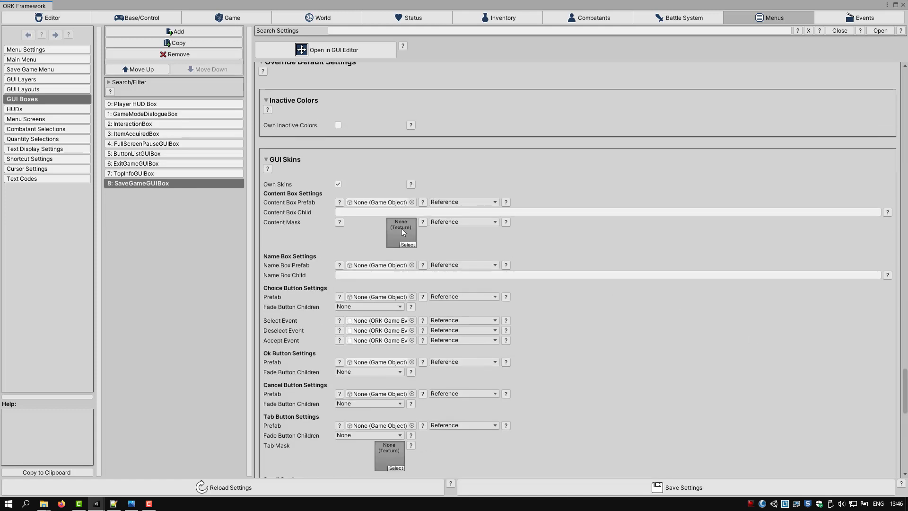
pyautogui.click(338, 184)
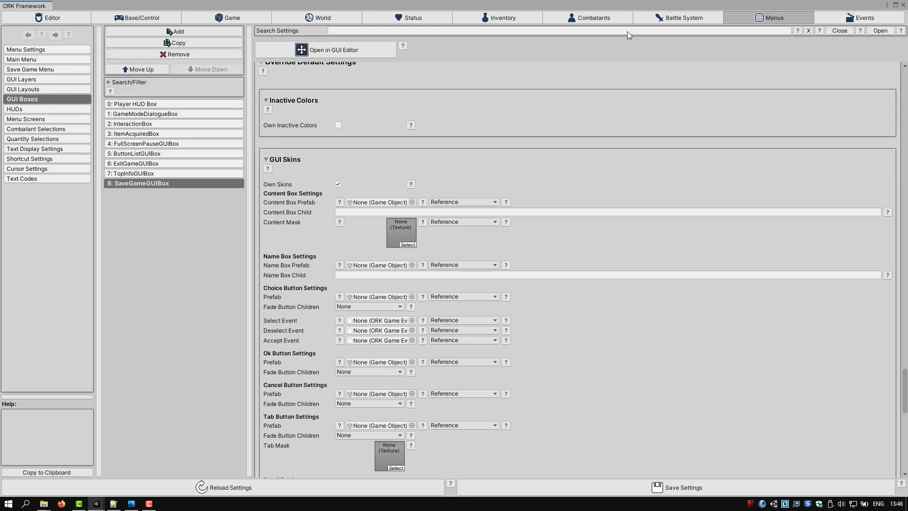
# Step: Assign P_SaveLoadContentBox as SaveGameGUIBox's Content Box Prefab and P_TopInfoNameBox as its Name Box Prefab from the UI prefabs folder
pyautogui.moveTo(745, 2); pyautogui.dragTo(625, 10)
pyautogui.moveTo(795, 139); pyautogui.dragTo(499, 141)
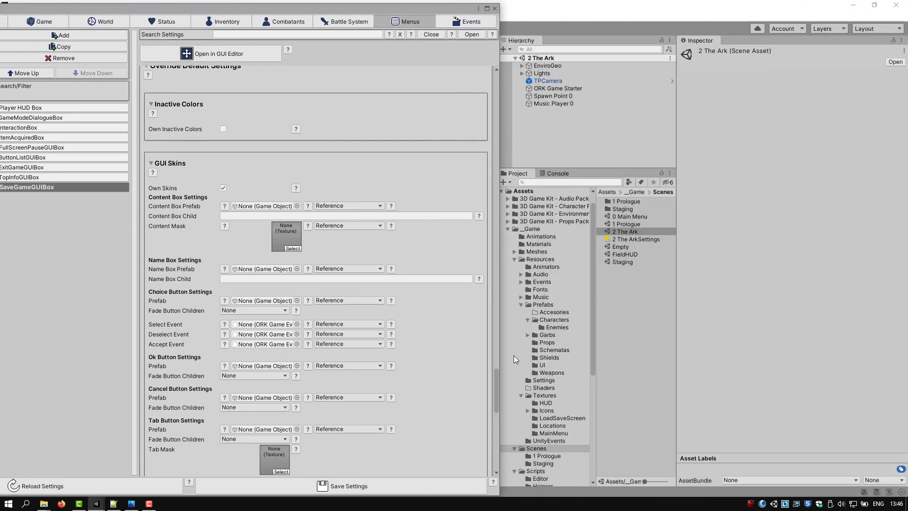
pyautogui.click(543, 365)
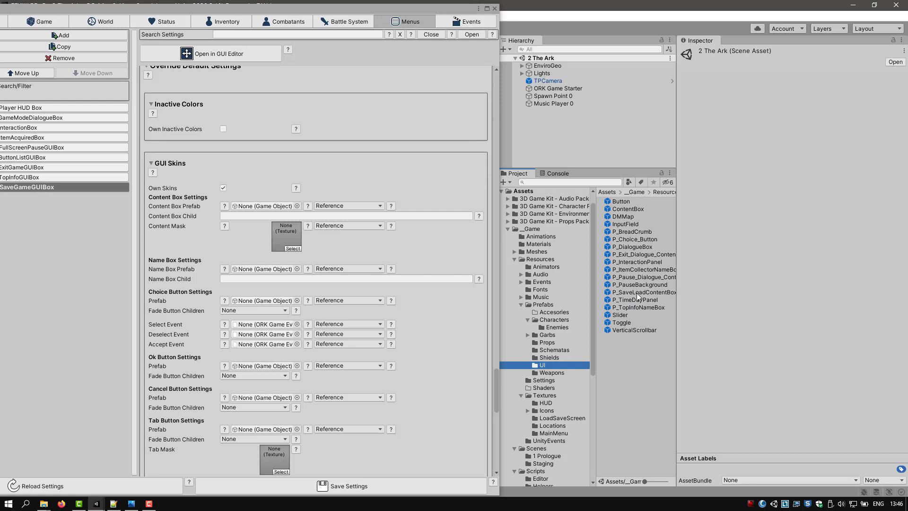
pyautogui.moveTo(637, 293); pyautogui.dragTo(258, 206)
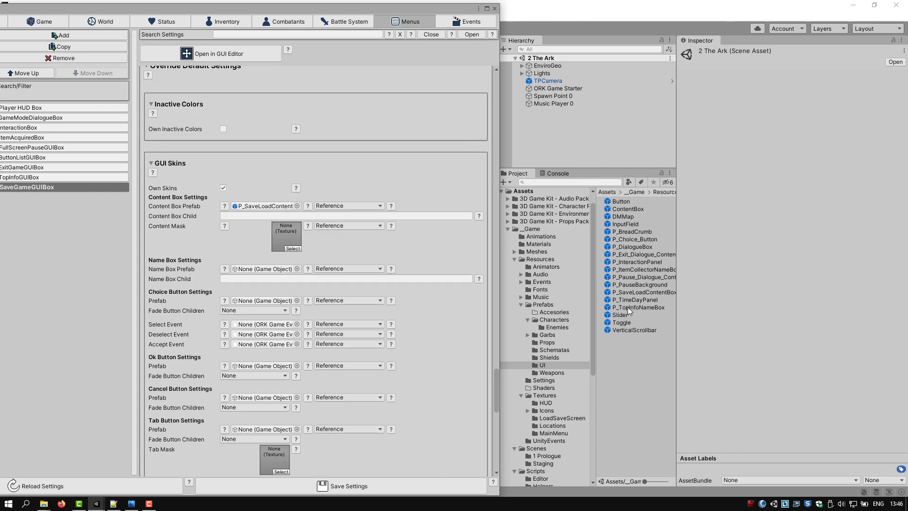
pyautogui.moveTo(628, 308); pyautogui.dragTo(255, 271)
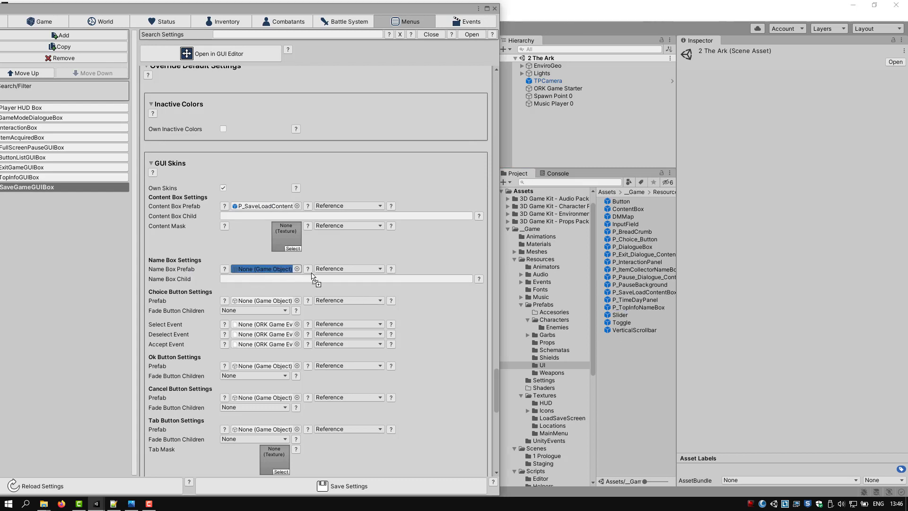
# Step: Set the Content Box and Name Box prefab source types to Resources, then save the ORK settings and close the editor
pyautogui.click(372, 206)
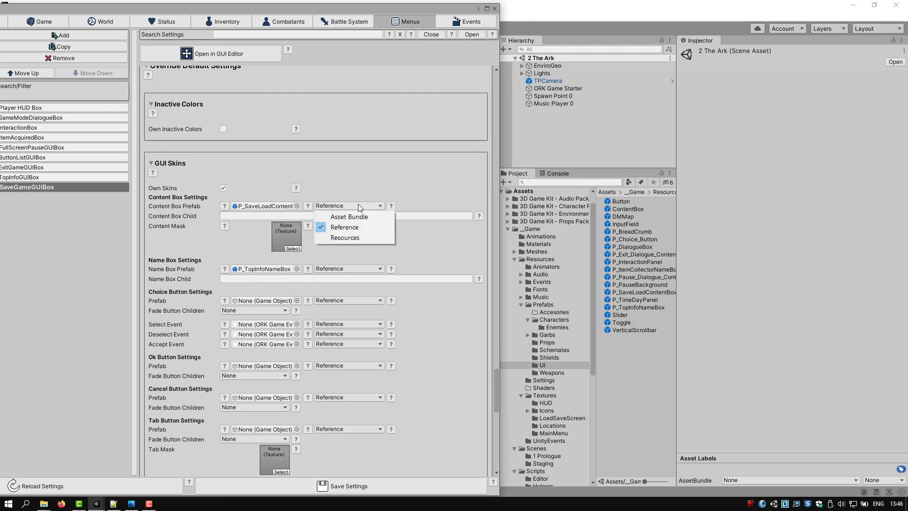
pyautogui.click(350, 237)
pyautogui.click(342, 269)
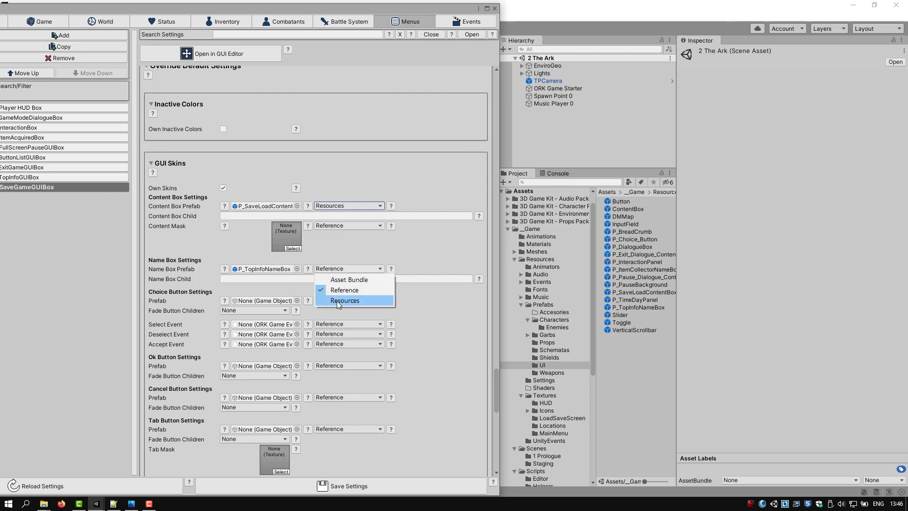
pyautogui.click(337, 301)
pyautogui.click(365, 487)
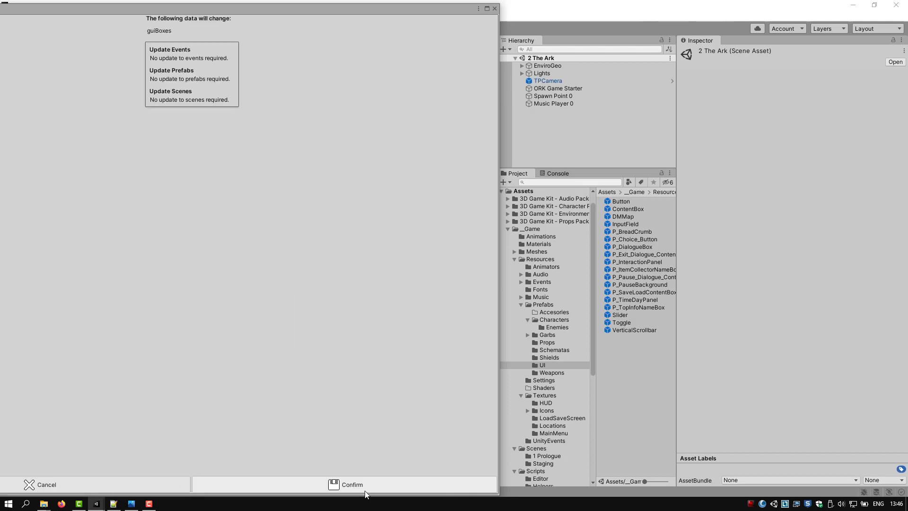
pyautogui.click(350, 485)
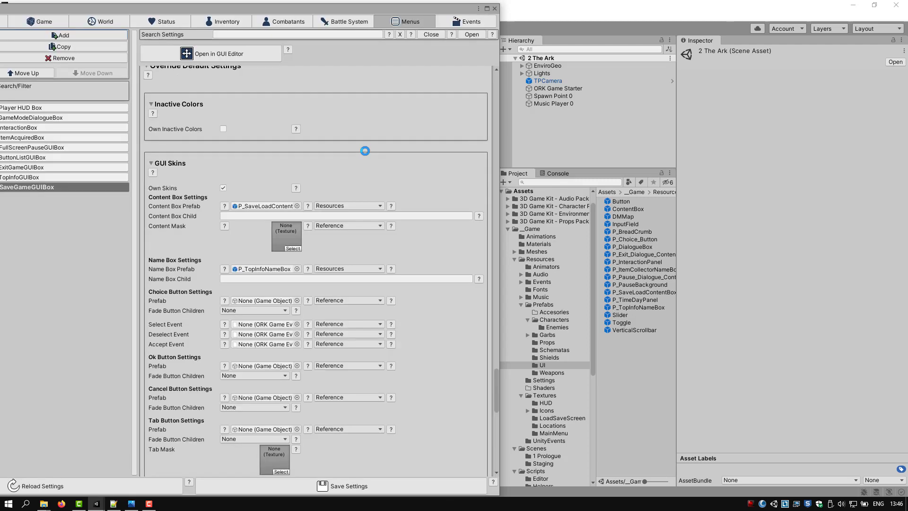
pyautogui.click(494, 9)
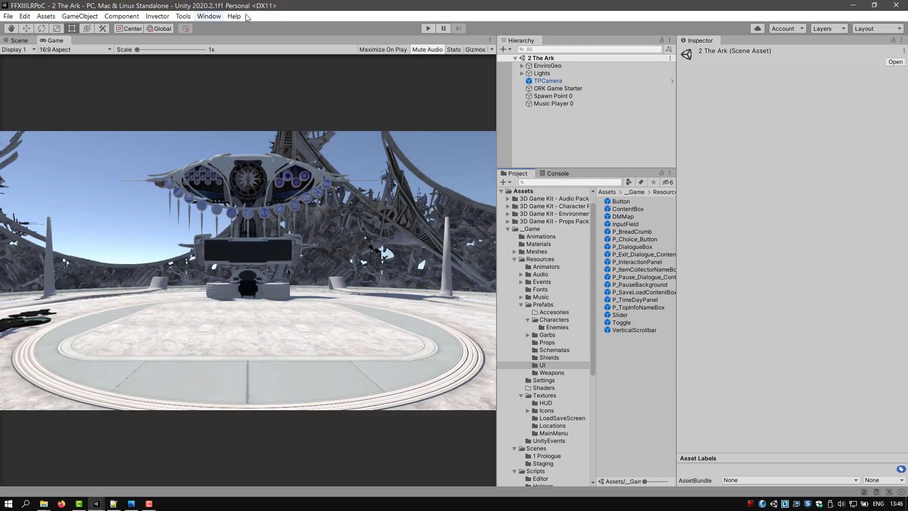
# Step: Play-test the scene by opening Save from the pause menu, then return to the game and stop play mode
pyautogui.click(428, 29)
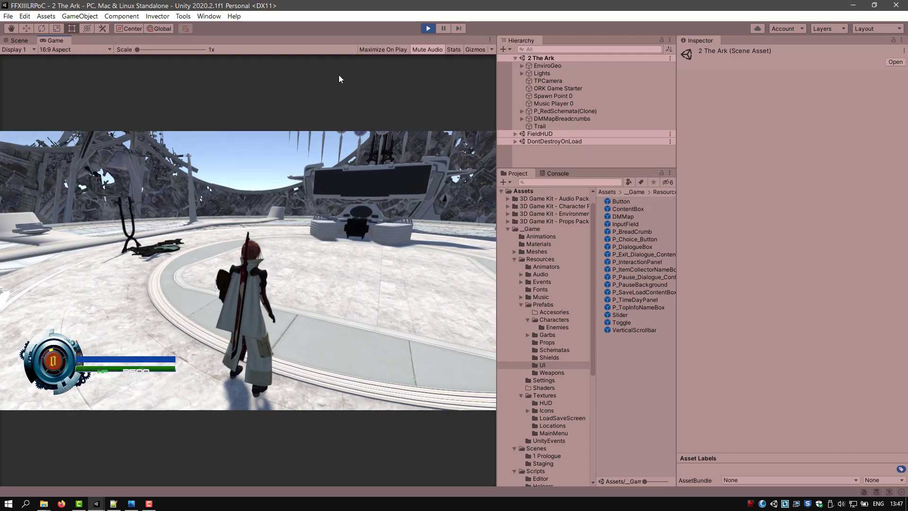
pyautogui.press('Escape')
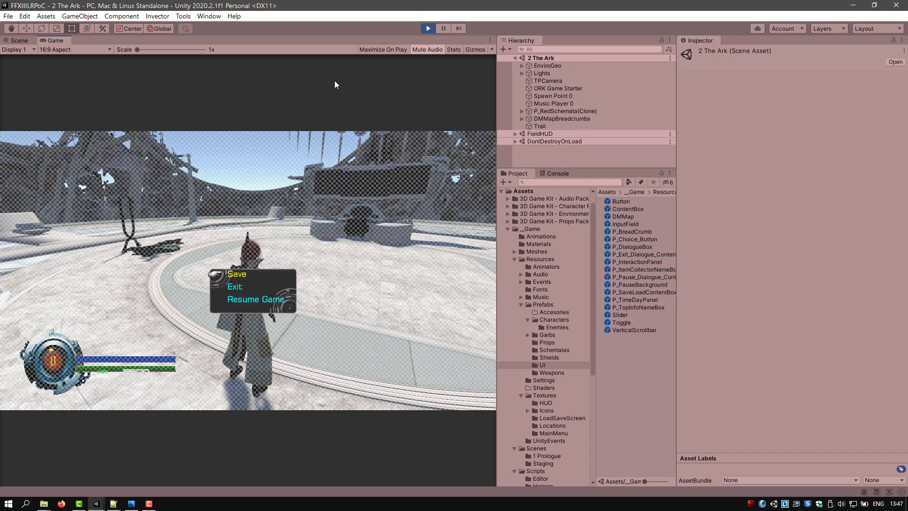
pyautogui.press('Return')
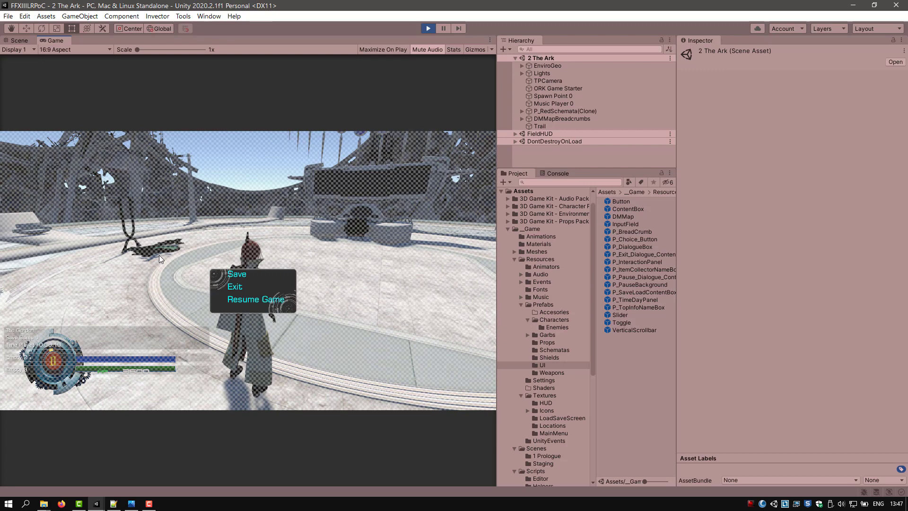
pyautogui.press('Escape')
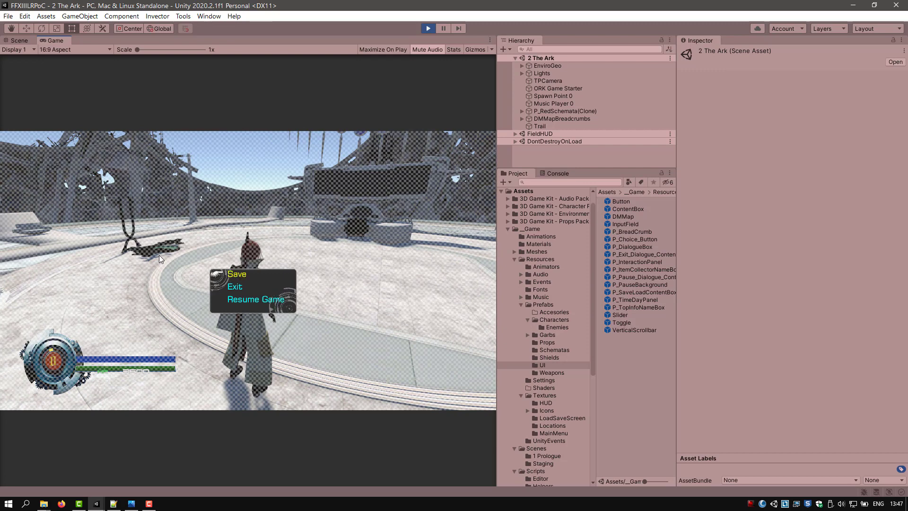
pyautogui.press('Escape')
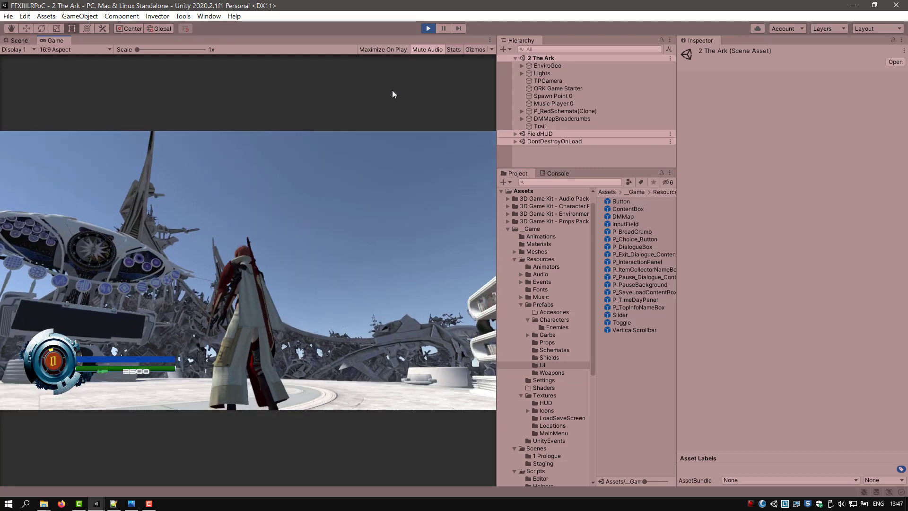
pyautogui.click(427, 29)
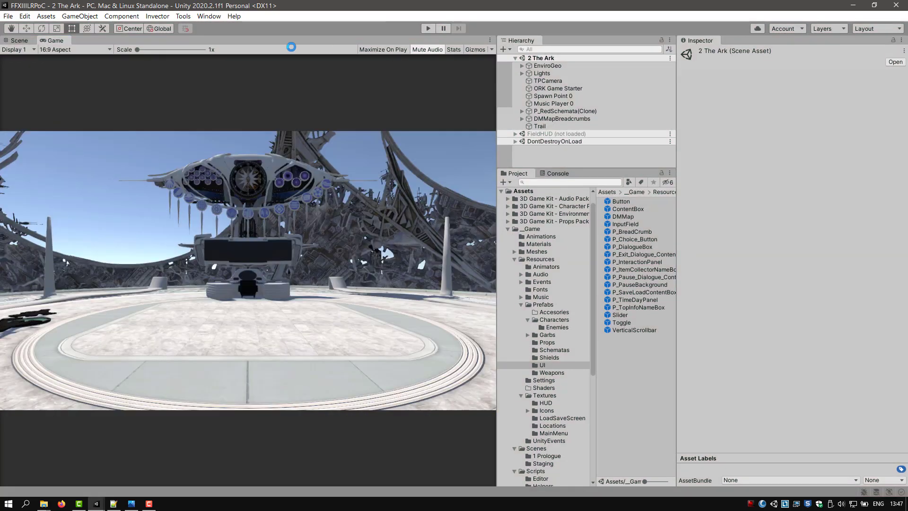
# Step: Reopen the ORK Framework editor and read the help for the Type setting of PauseScreen's Menu Item 0 in Menu Screens
pyautogui.click(211, 18)
pyautogui.click(210, 80)
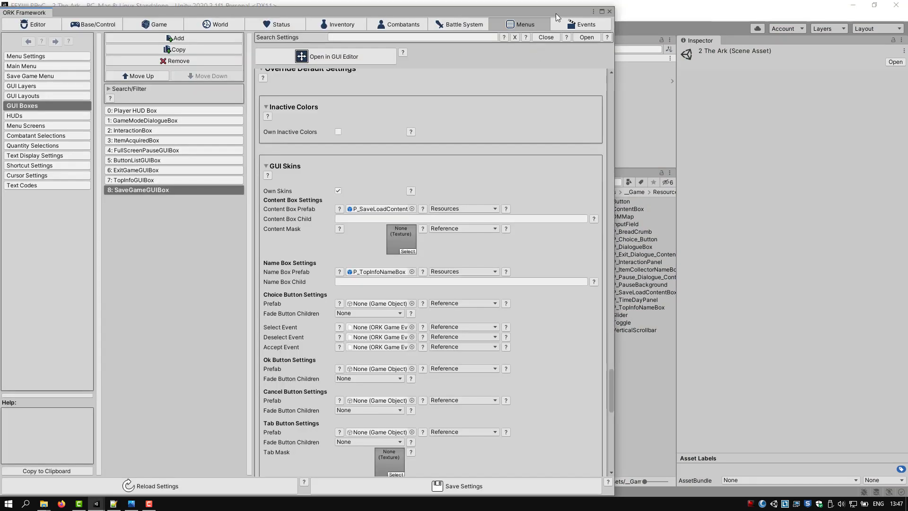
pyautogui.moveTo(555, 14); pyautogui.dragTo(611, 10)
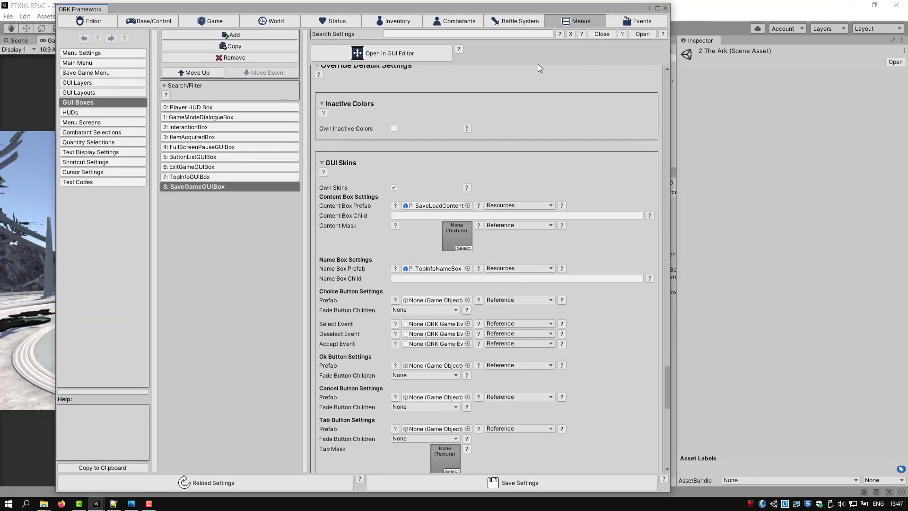
pyautogui.click(82, 122)
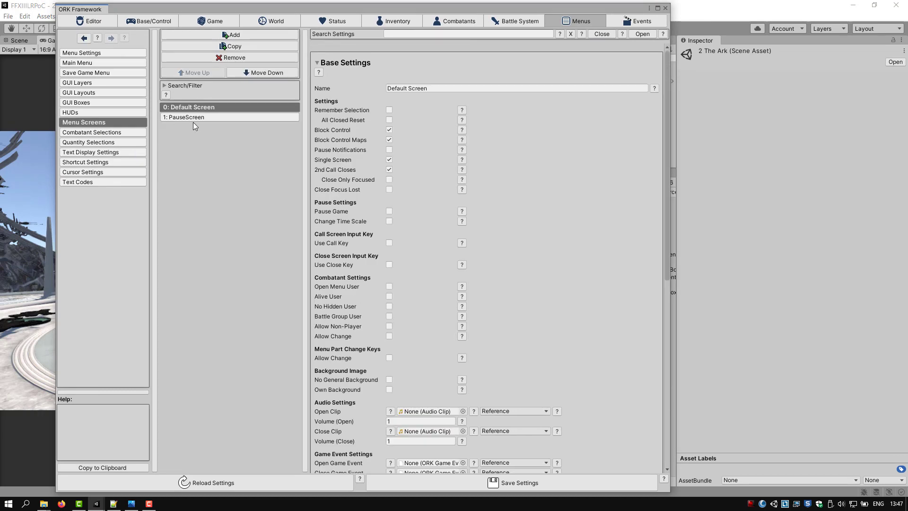
pyautogui.click(220, 118)
pyautogui.scroll(-6, 558, 224)
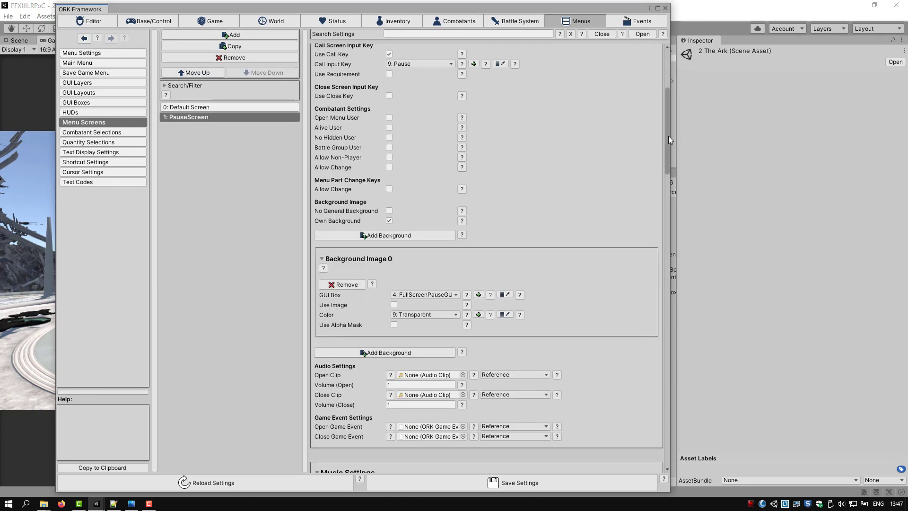
pyautogui.moveTo(668, 135); pyautogui.dragTo(664, 313)
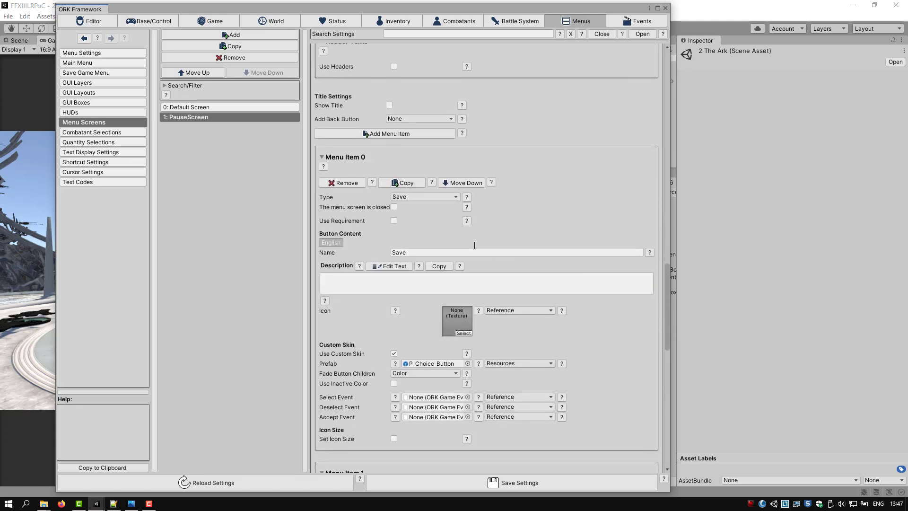
pyautogui.click(467, 196)
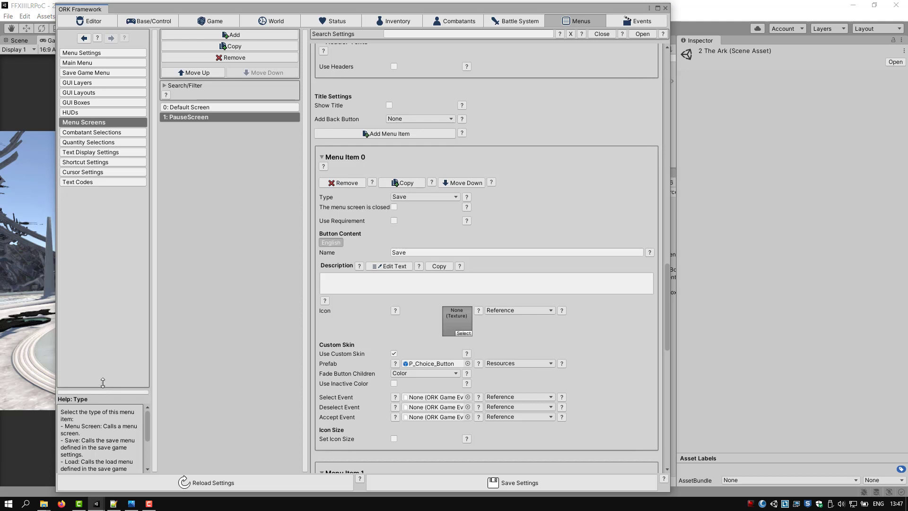
pyautogui.moveTo(102, 391); pyautogui.dragTo(109, 204)
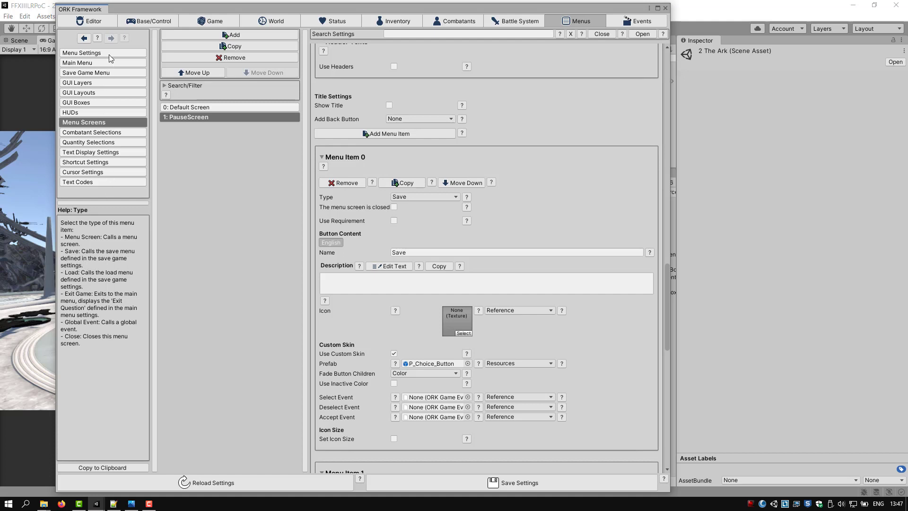
# Step: Open the Save Game Menu settings and the Save Slots value for editing
pyautogui.click(82, 74)
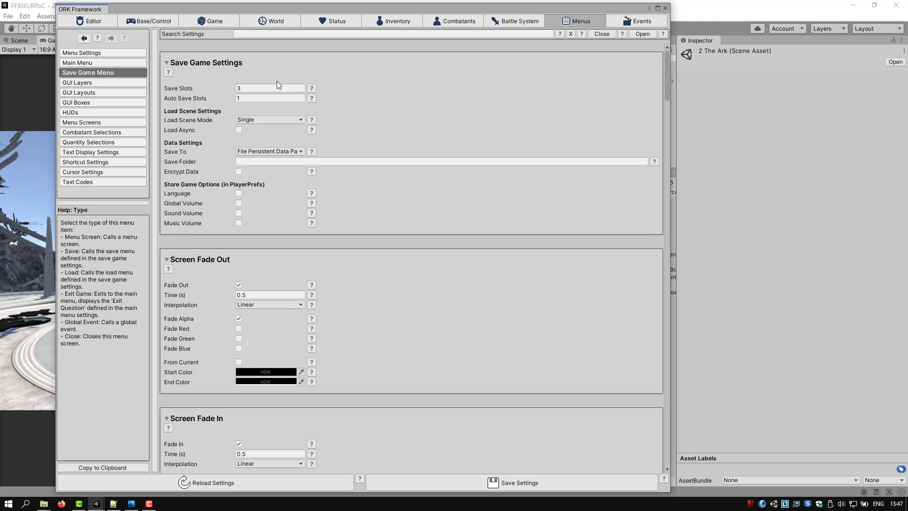
pyautogui.click(250, 89)
pyautogui.press('Return')
pyautogui.doubleClick(247, 91)
pyautogui.press('Tab')
pyautogui.scroll(-3, 444, 152)
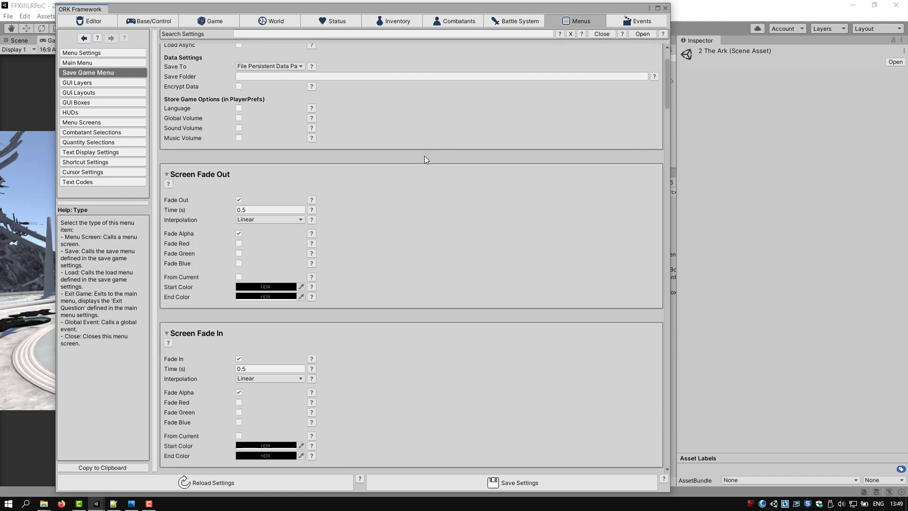
# Step: Collapse Screen Fade Out and Screen Fade In, examine which data Save Settings stores, and read the help for File Settings
pyautogui.click(194, 175)
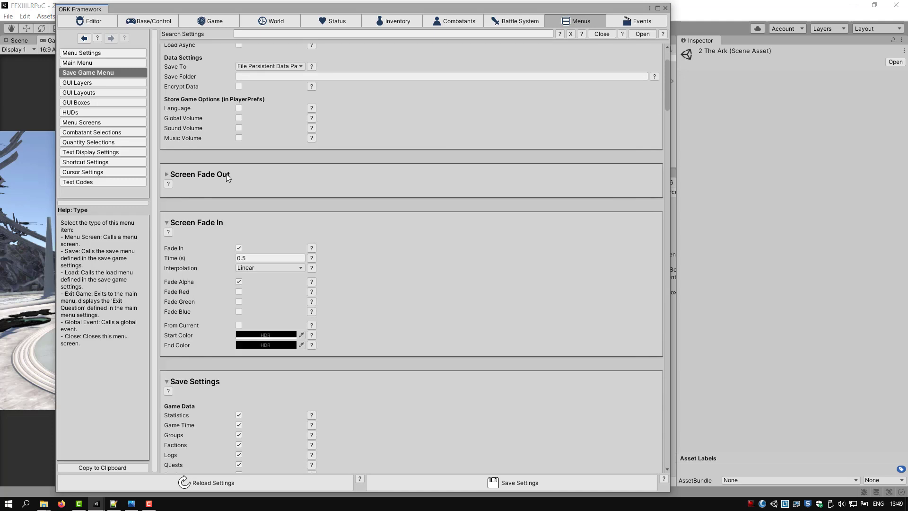
pyautogui.click(193, 223)
pyautogui.scroll(-5, 486, 228)
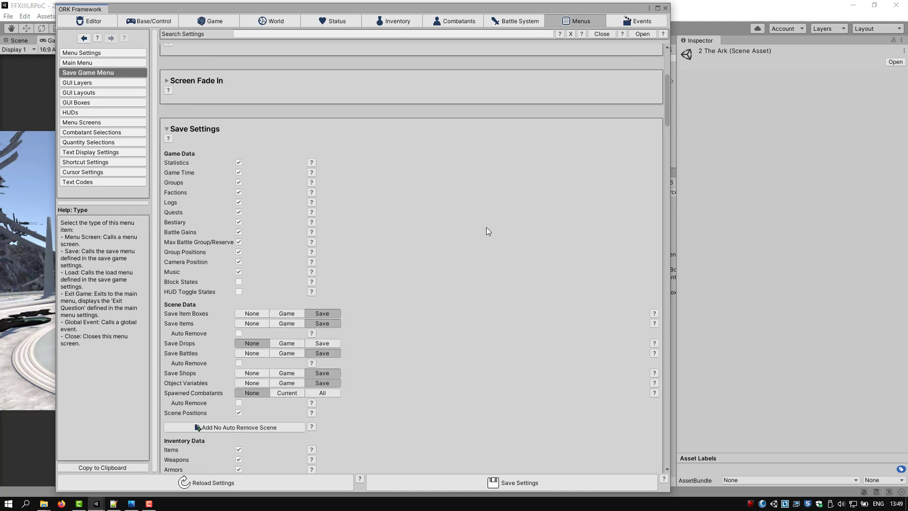
pyautogui.scroll(-2, 486, 230)
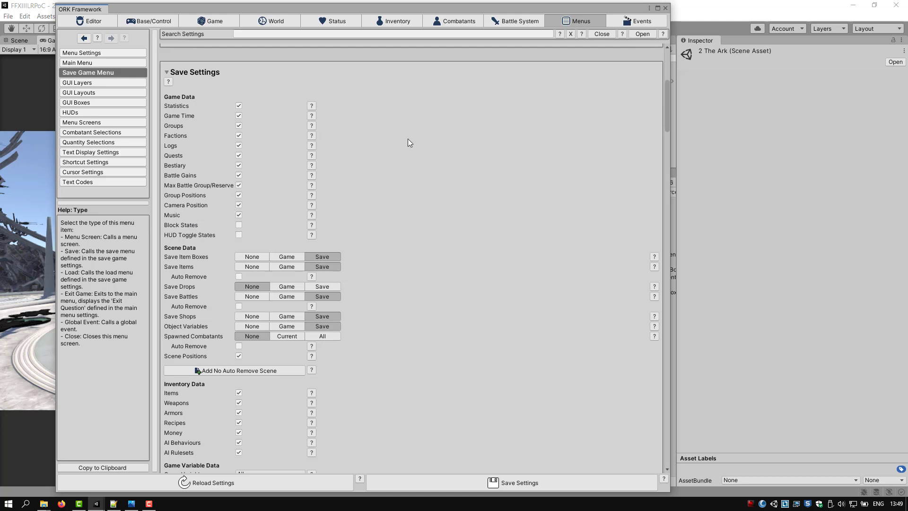
pyautogui.scroll(-3, 410, 143)
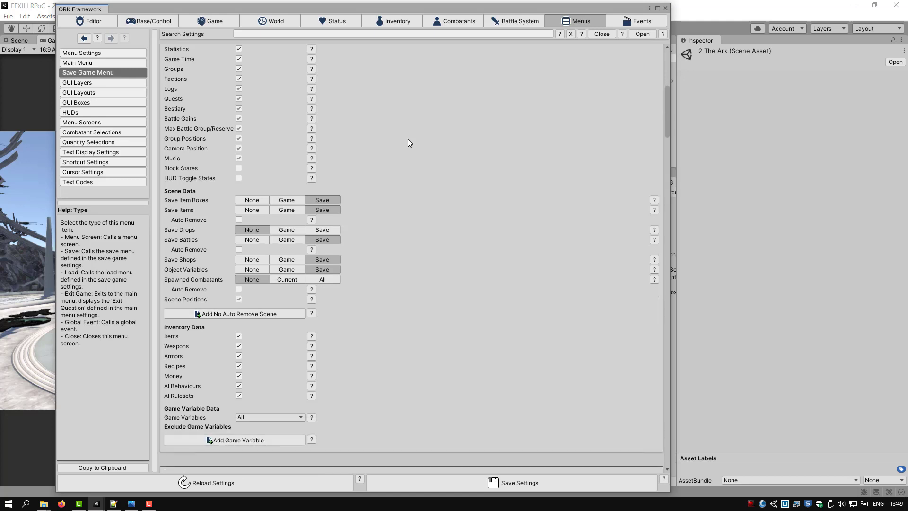
pyautogui.scroll(-9, 410, 143)
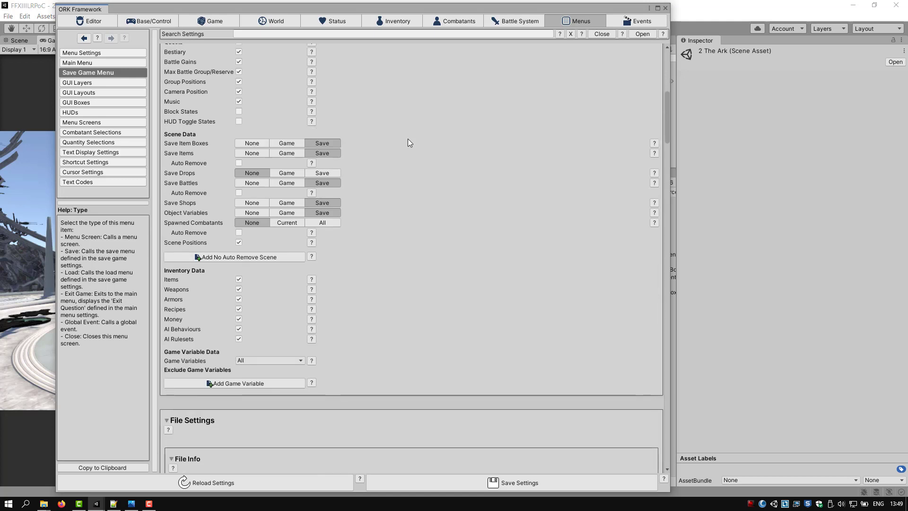
pyautogui.scroll(-2, 410, 142)
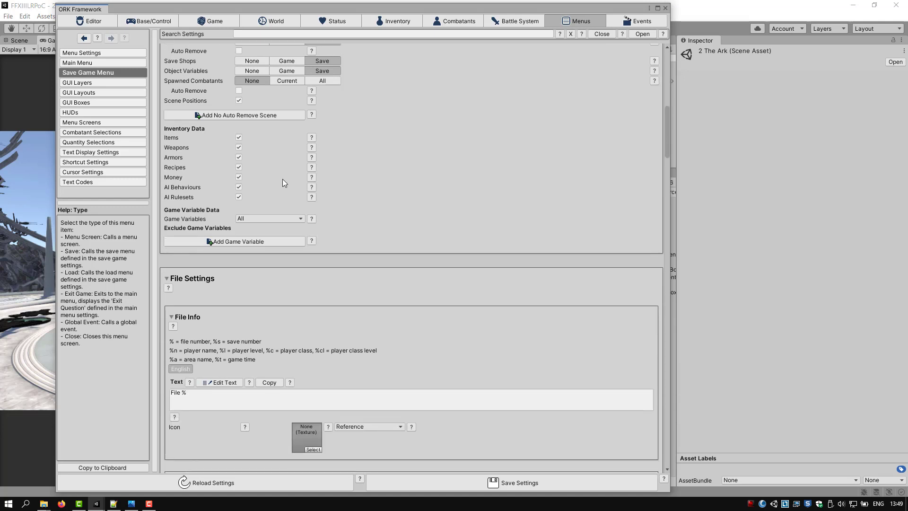
pyautogui.scroll(-4, 426, 206)
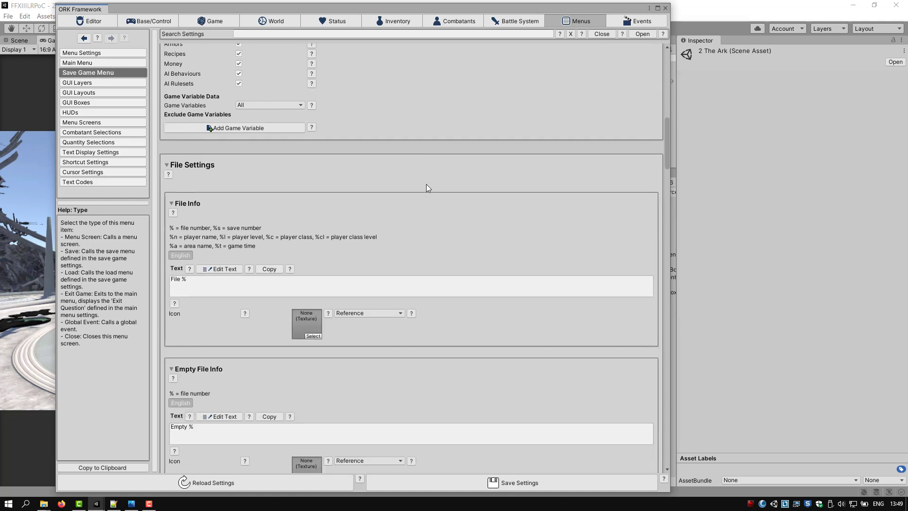
pyautogui.scroll(-1, 426, 176)
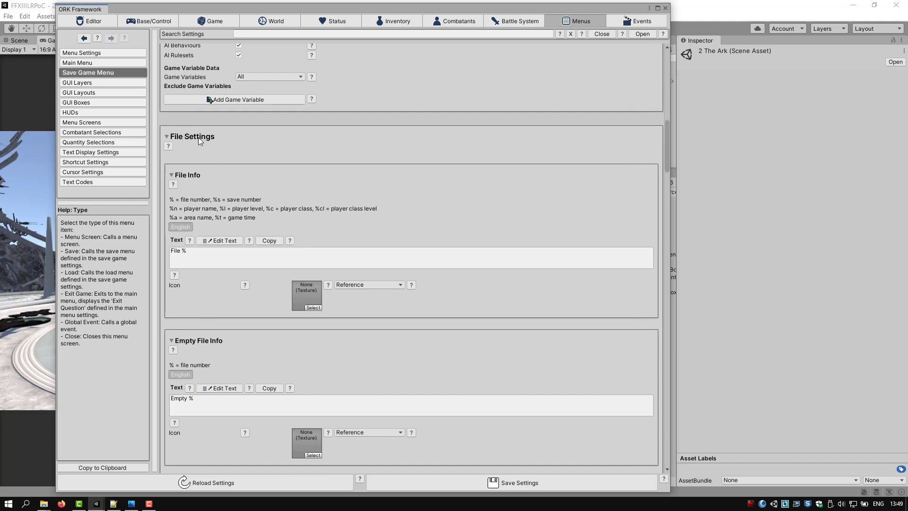
pyautogui.click(168, 146)
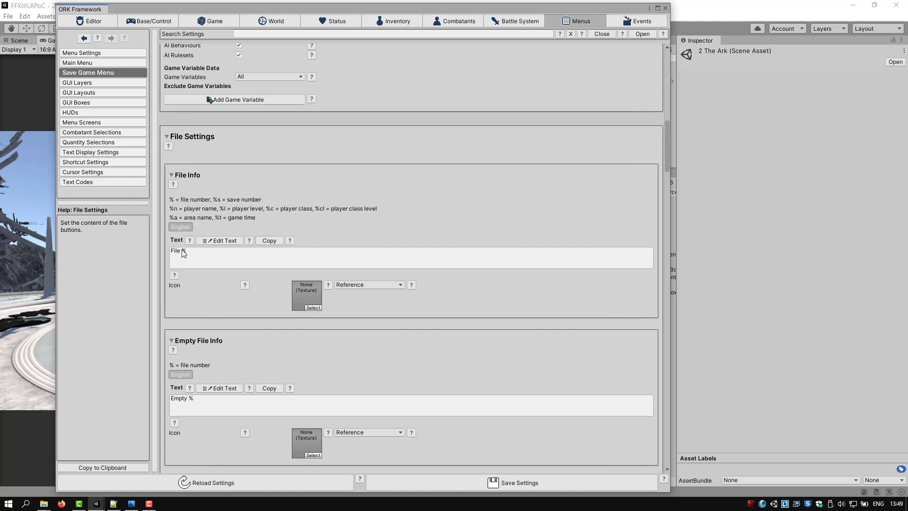
# Step: Replace the File Info text with three lines, "%a", "Time Played %t" and "Save Game %", and accept the edit
pyautogui.click(221, 240)
pyautogui.click(182, 267)
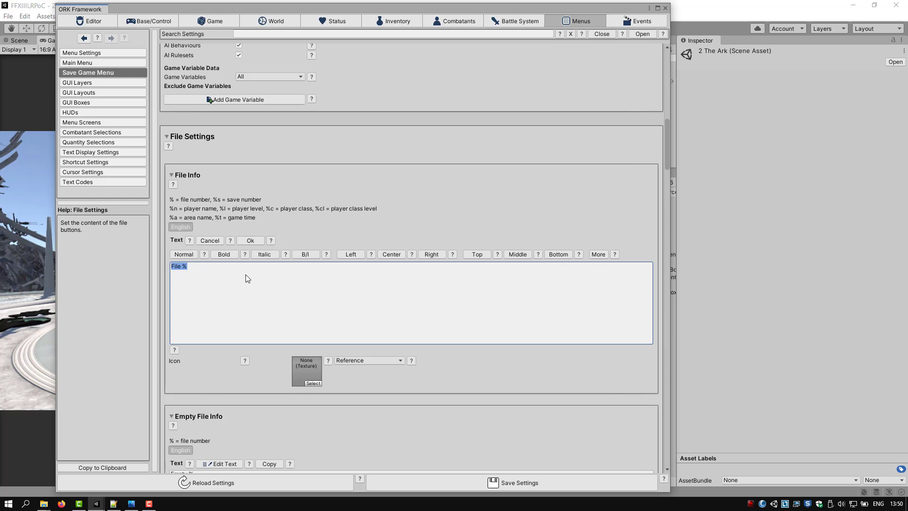
pyautogui.write('%a')
pyautogui.write('Time Played')
pyautogui.write('s')
pyautogui.press('BackSpace')
pyautogui.write('sA')
pyautogui.press('BackSpace')
pyautogui.press('BackSpace')
pyautogui.write('Save game')
pyautogui.press('BackSpace')
pyautogui.press('BackSpace')
pyautogui.press('BackSpace')
pyautogui.press('BackSpace')
pyautogui.write('Gam')
pyautogui.click(249, 241)
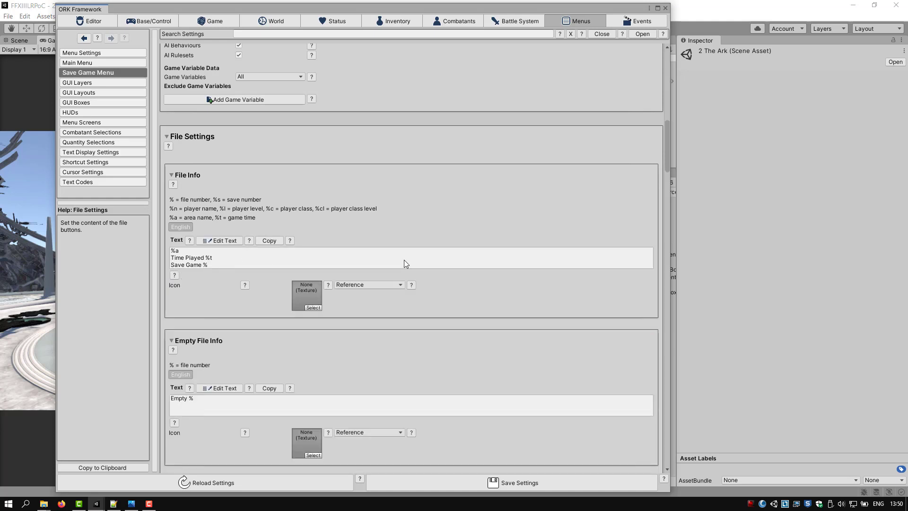
# Step: Open the Empty File Info text for editing, check the reference save screen image in Photos, and clear the existing text
pyautogui.scroll(-3, 405, 260)
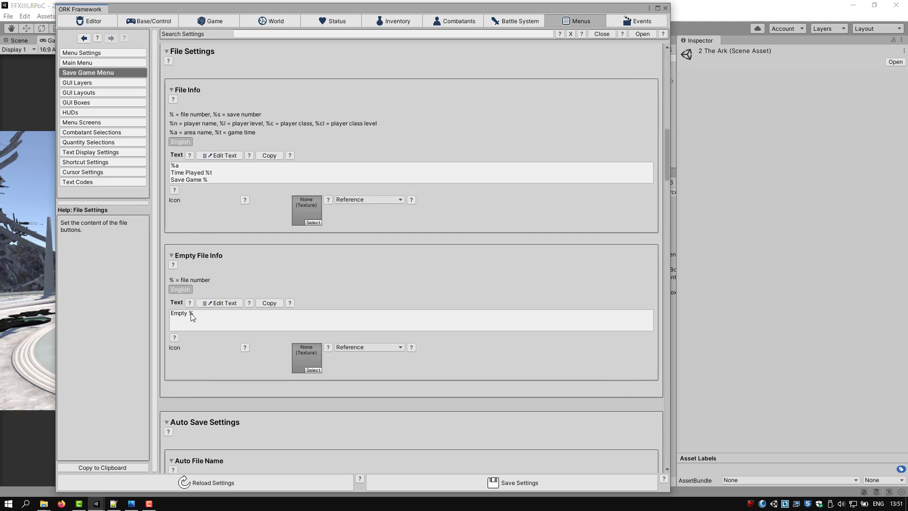
pyautogui.click(229, 302)
pyautogui.scroll(-3, 183, 286)
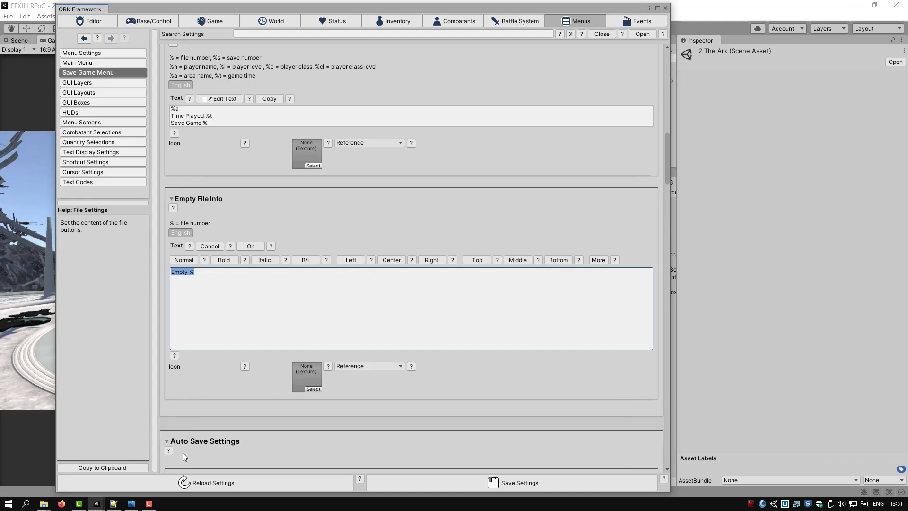
pyautogui.click(131, 503)
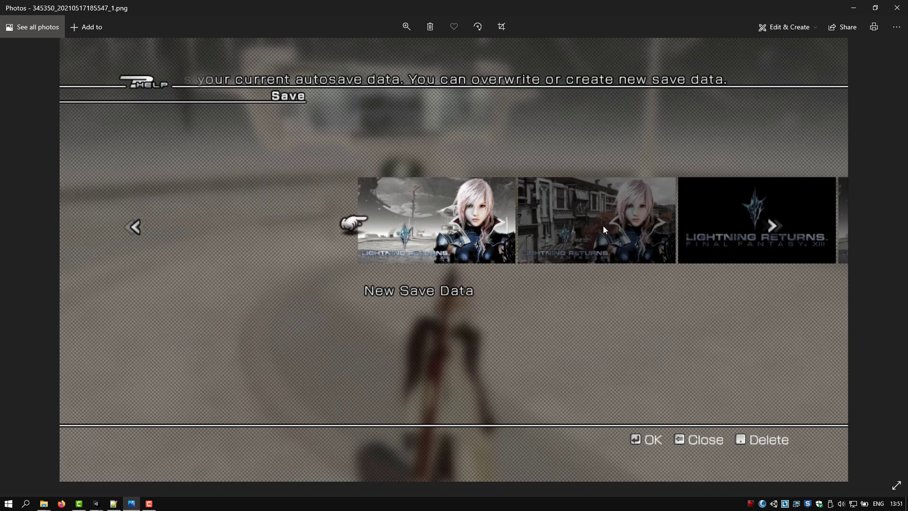
pyautogui.click(853, 8)
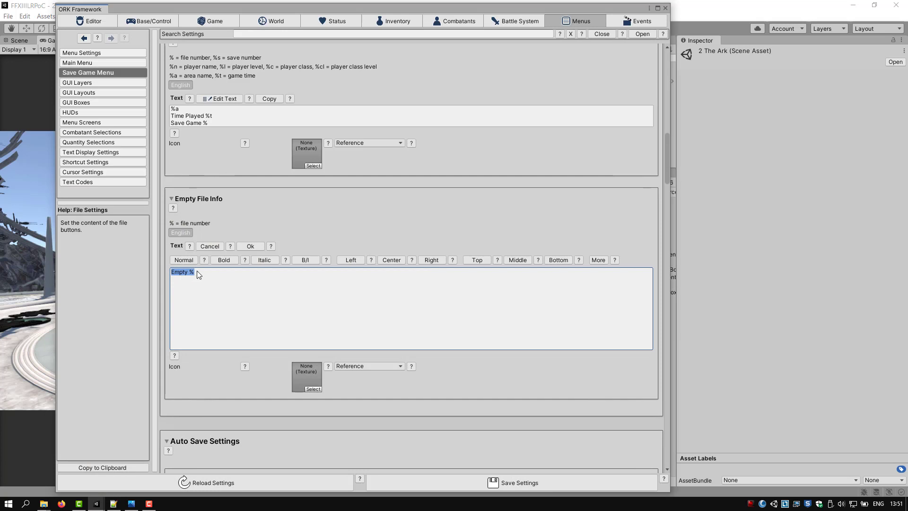
pyautogui.press('BackSpace')
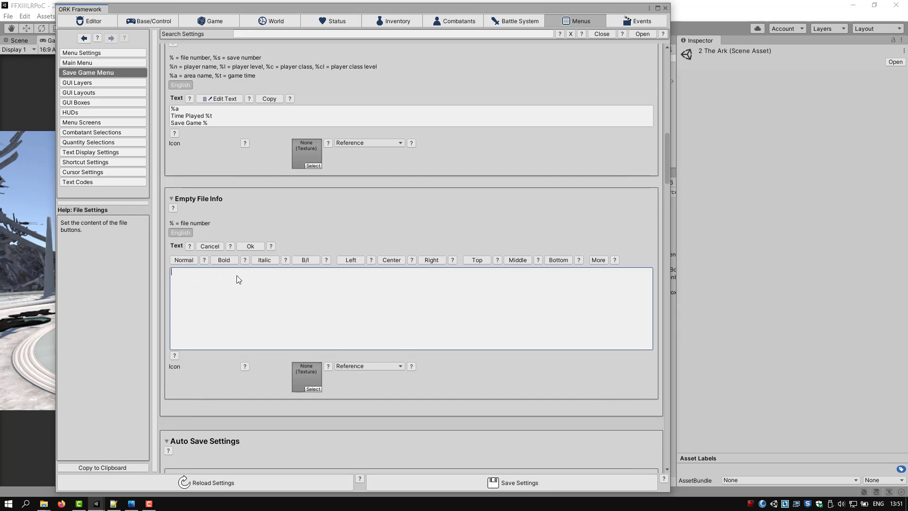
# Step: Insert the current area's icon at Original Size as a data text code into the Empty File Info text
pyautogui.click(597, 260)
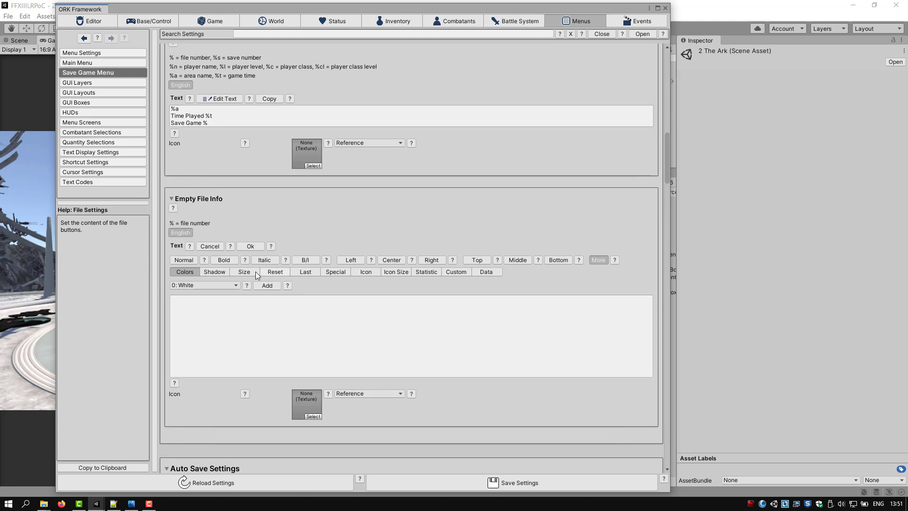
pyautogui.click(484, 272)
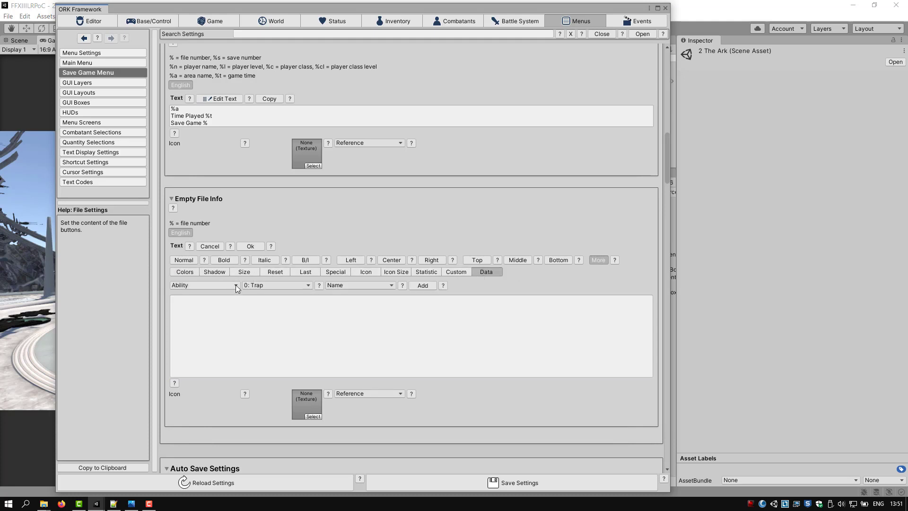
pyautogui.click(235, 284)
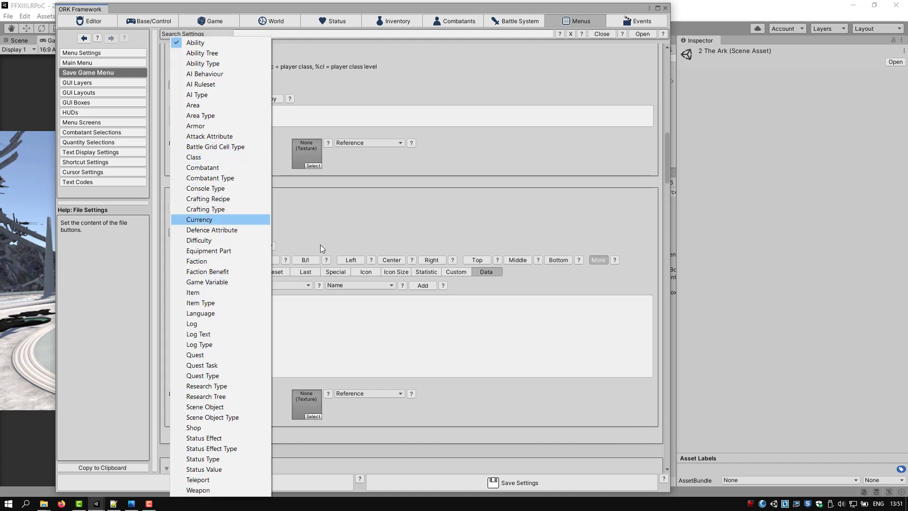
pyautogui.click(320, 245)
pyautogui.click(217, 286)
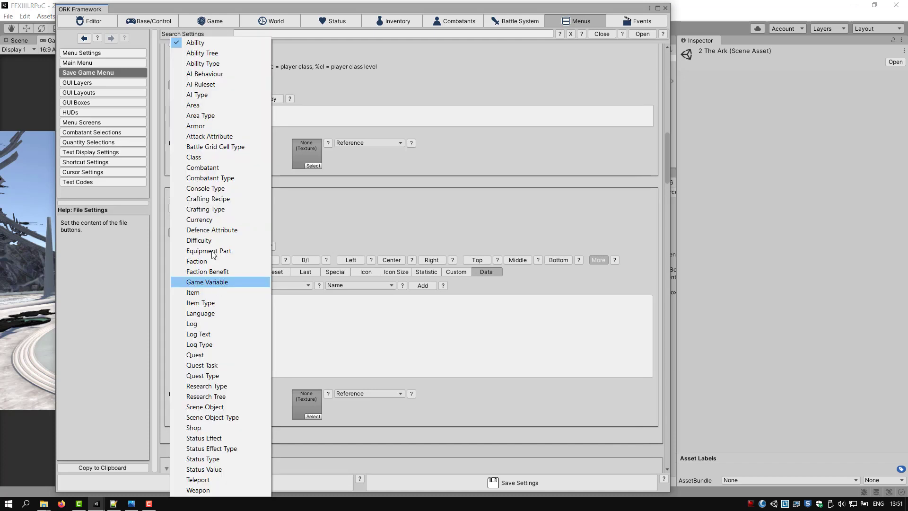
pyautogui.click(211, 105)
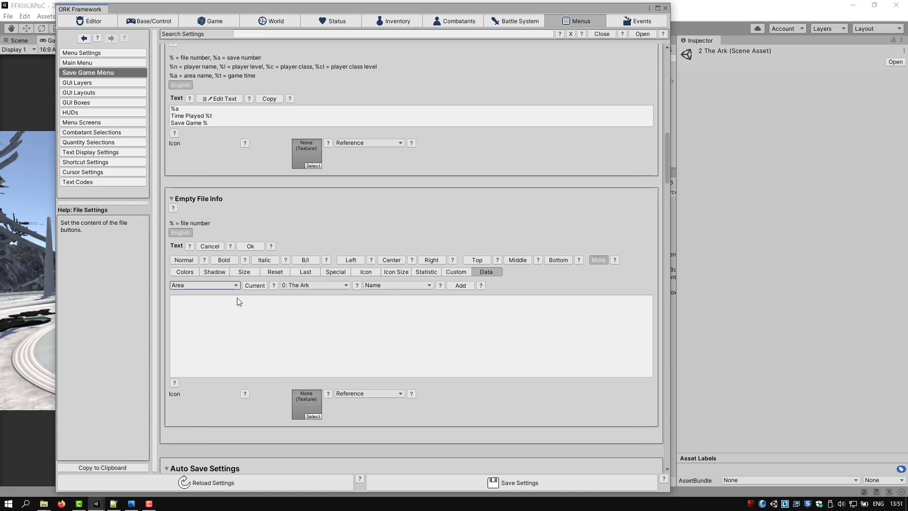
pyautogui.click(254, 285)
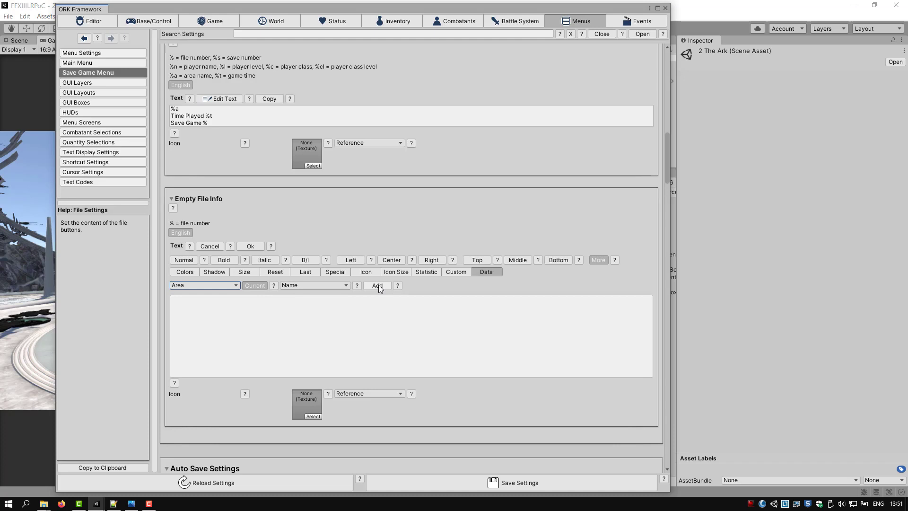
pyautogui.click(321, 286)
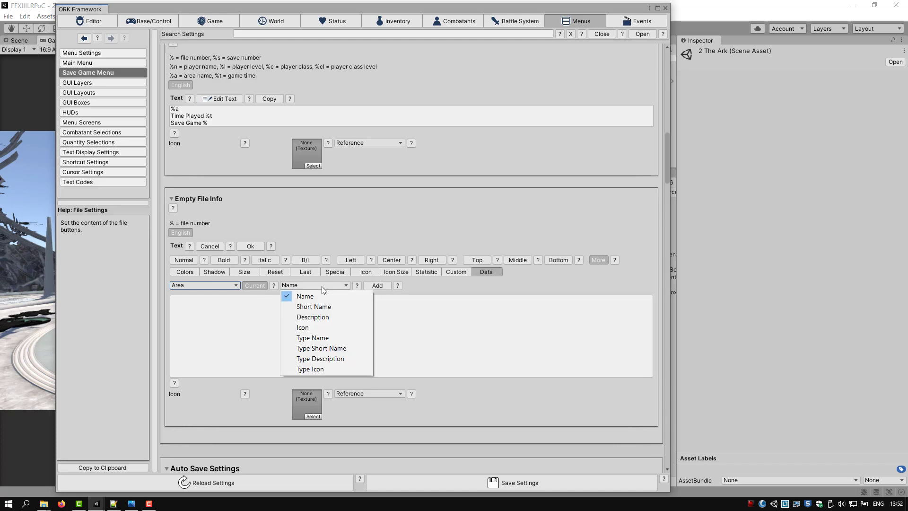
pyautogui.click(310, 328)
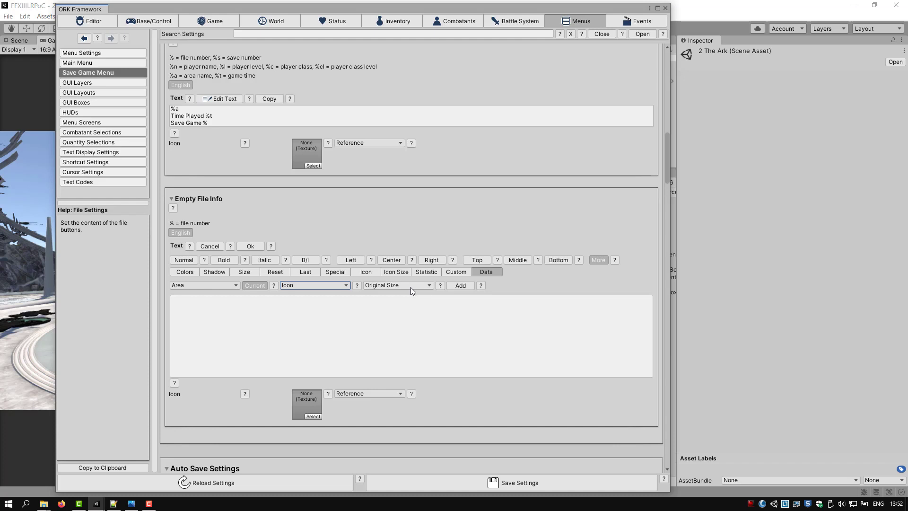
pyautogui.click(461, 286)
# Step: Add "New Save Data %" as a second line of the Empty File Info text, accept the edit, and save the settings
pyautogui.click(223, 299)
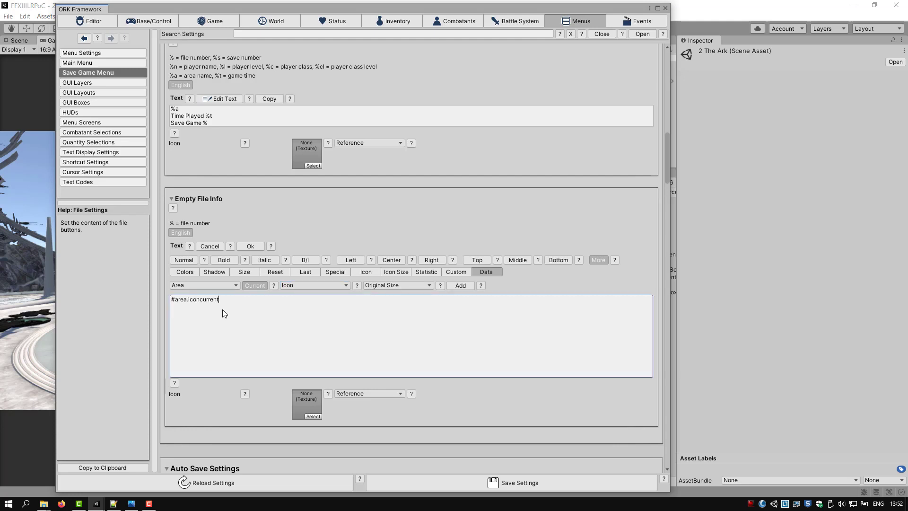
pyautogui.press('Return')
pyautogui.write('New Sav')
pyautogui.write('e Data %')
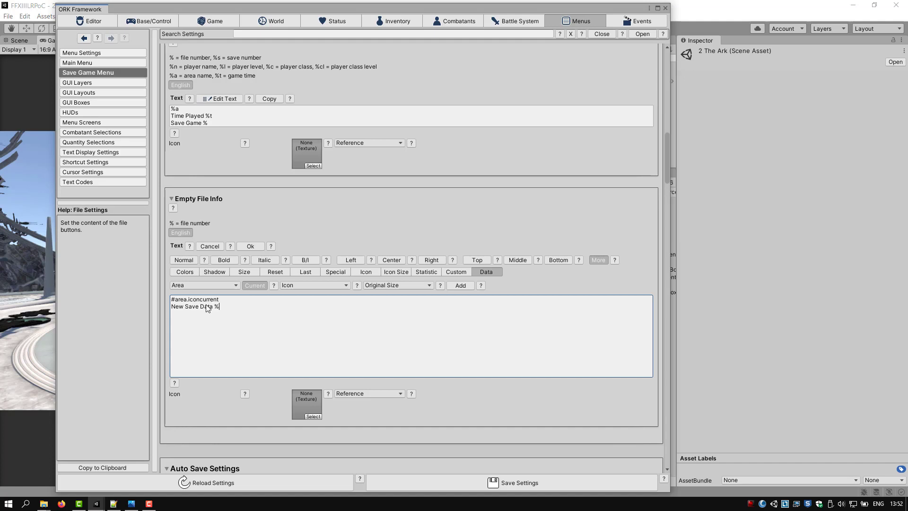
pyautogui.click(250, 246)
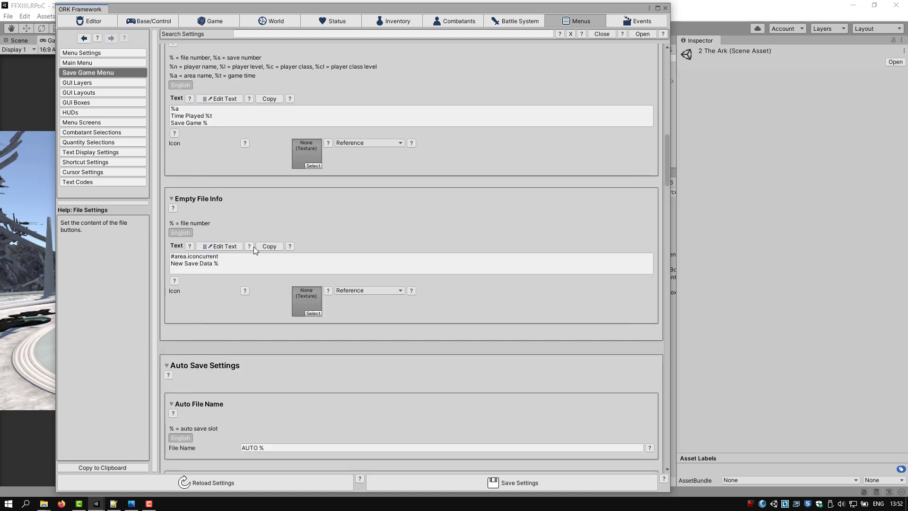
pyautogui.click(461, 486)
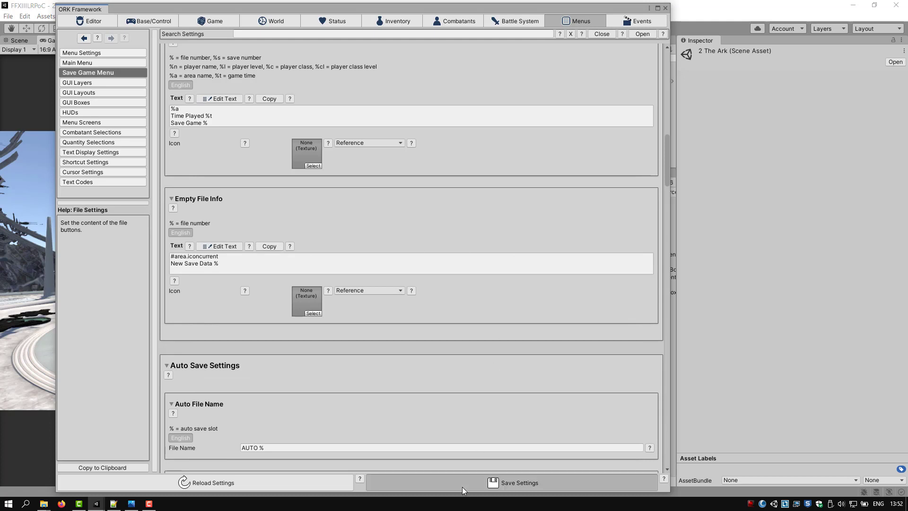
pyautogui.click(463, 482)
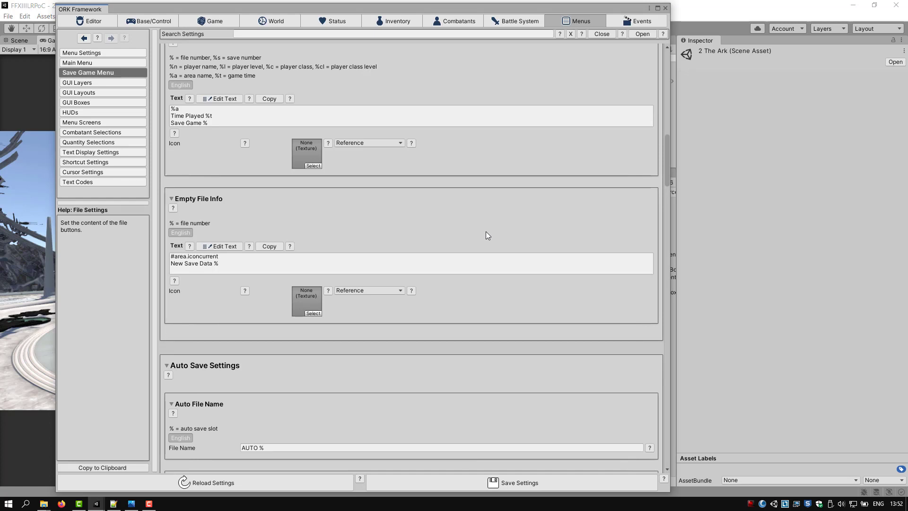
# Step: Collapse Auto Save Settings and set the Save Game Menu's GUI Box to 8: SaveGameGUIBox
pyautogui.scroll(-3, 487, 235)
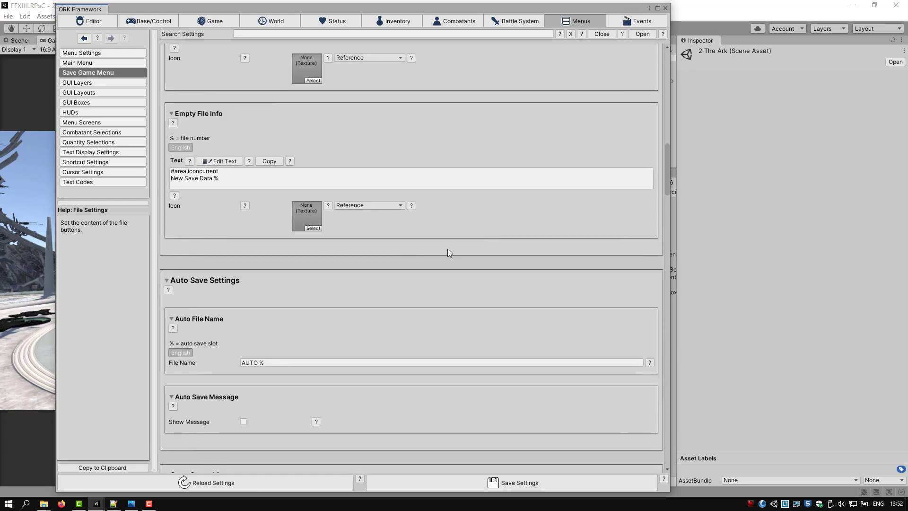
pyautogui.scroll(-5, 447, 249)
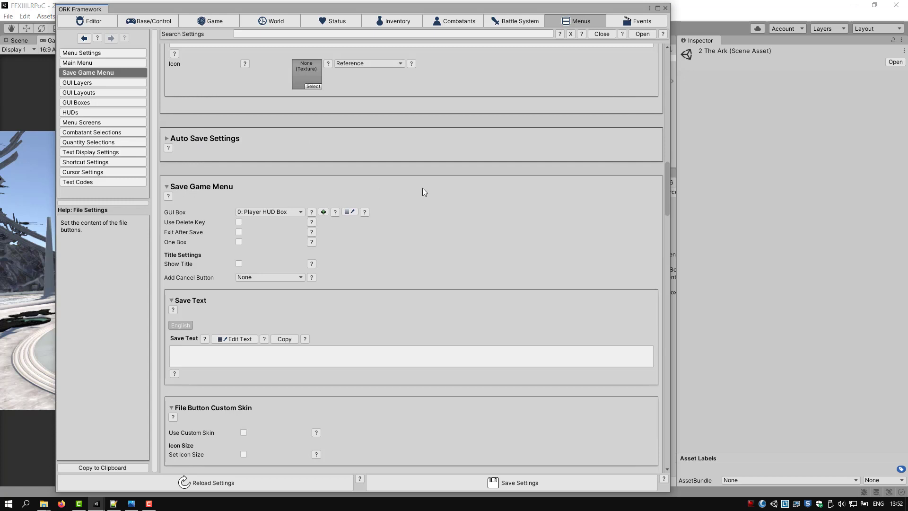
pyautogui.scroll(-2, 422, 192)
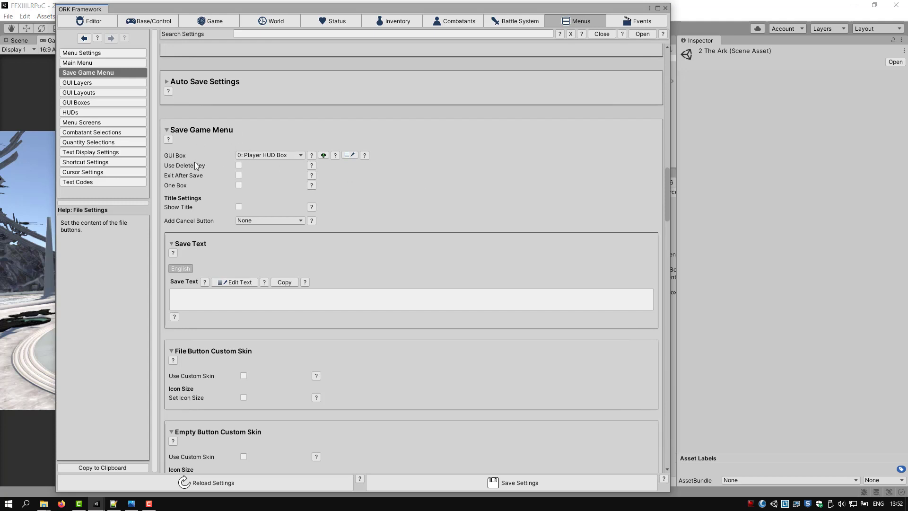
pyautogui.click(273, 156)
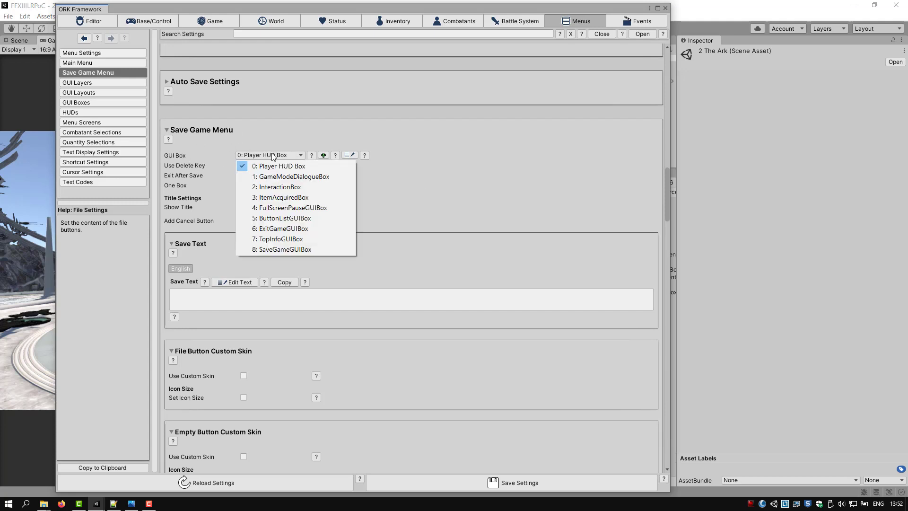
pyautogui.click(264, 249)
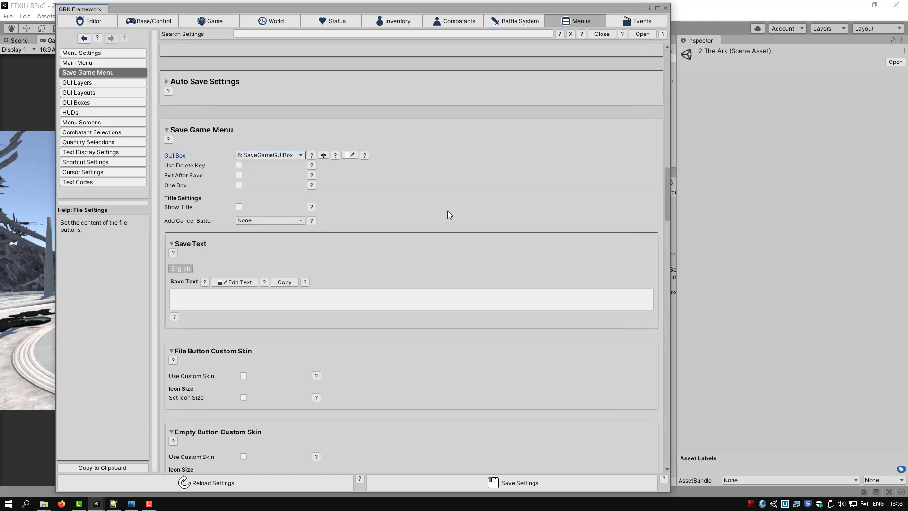
# Step: Enable Show Title for the Save Game Menu and set its title to "Autosave"
pyautogui.click(238, 207)
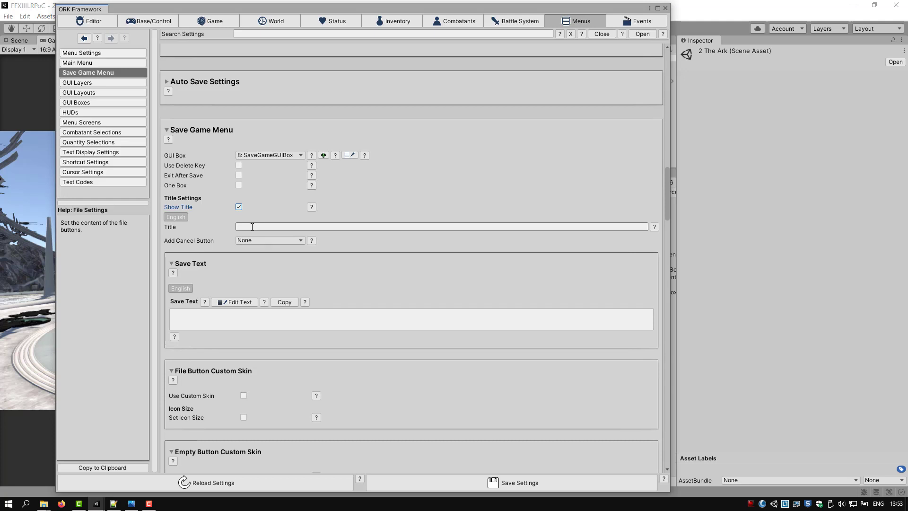
pyautogui.click(252, 227)
pyautogui.write('Auto sa')
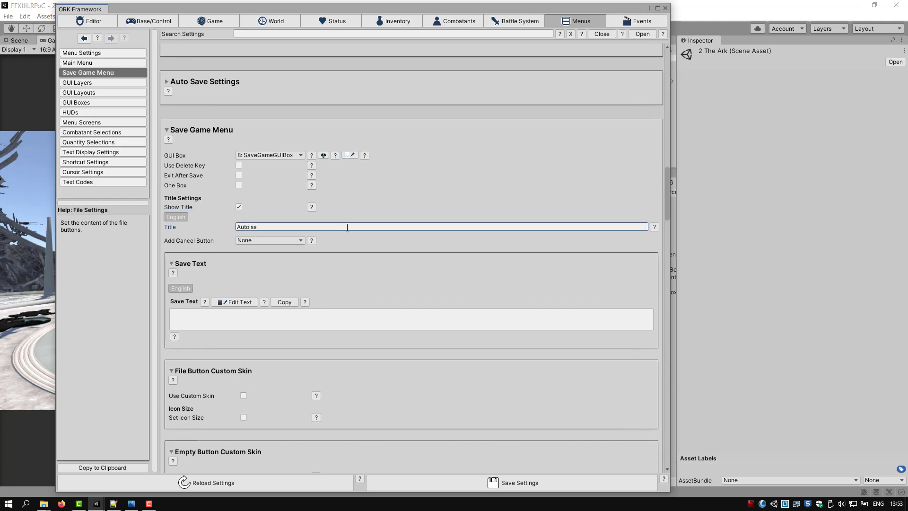
pyautogui.press('BackSpace')
pyautogui.press('BackSpace')
pyautogui.press('BackSpace')
pyautogui.write('save')
# Step: Check the reference save screen image in Photos, enter an indented "Save" as the Save Text, and accept the edit
pyautogui.click(227, 302)
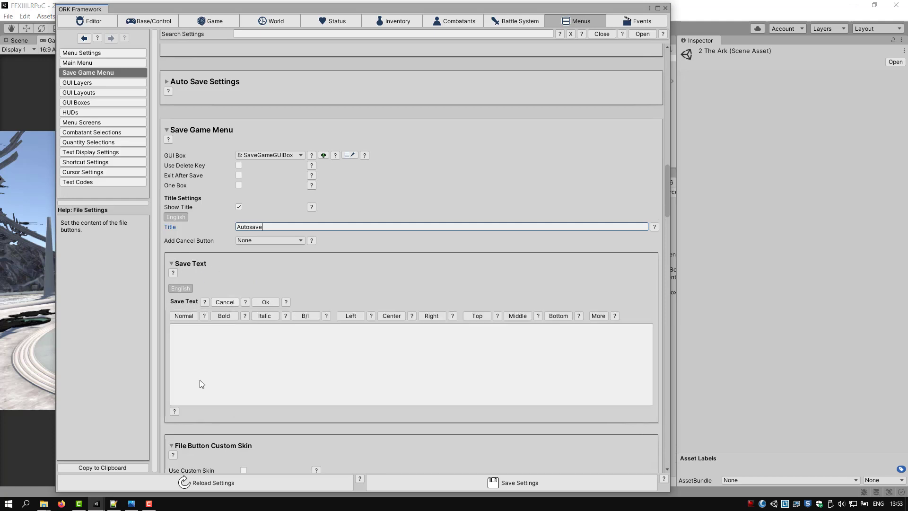
pyautogui.click(134, 505)
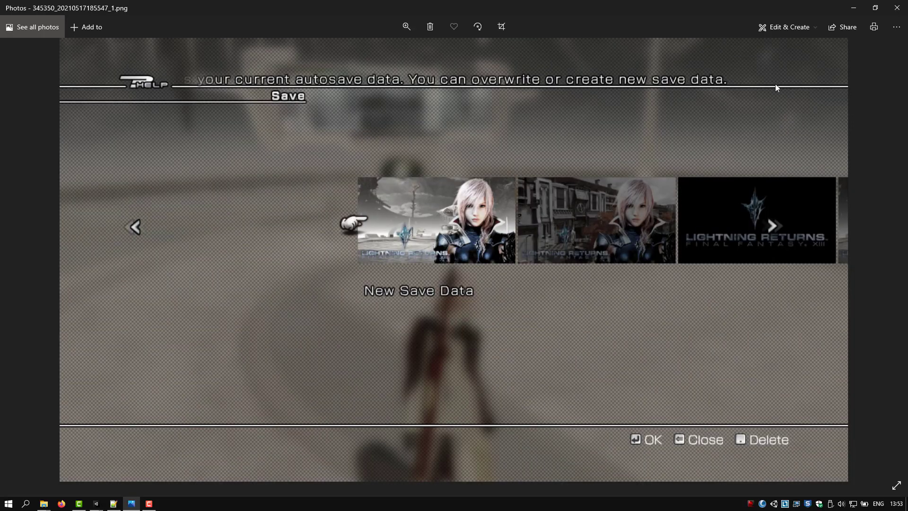
pyautogui.click(854, 8)
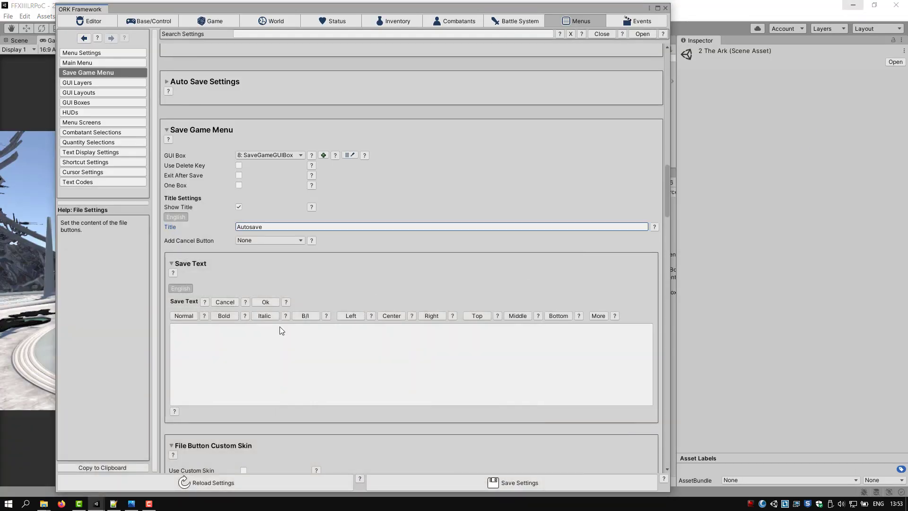
pyautogui.click(225, 329)
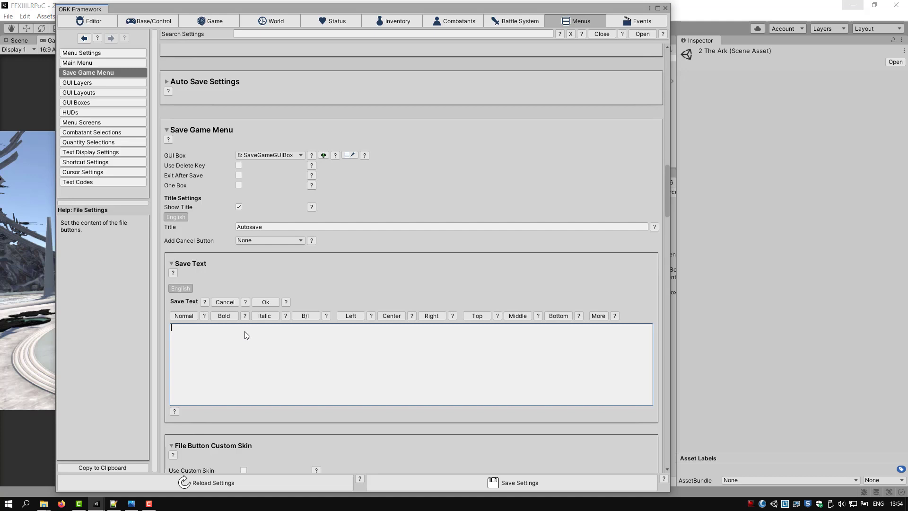
pyautogui.write('Sa')
pyautogui.press('BackSpace')
pyautogui.press('BackSpace')
pyautogui.write('SA')
pyautogui.press('BackSpace')
pyautogui.press('BackSpace')
pyautogui.write('Sace')
pyautogui.press('BackSpace')
pyautogui.press('BackSpace')
pyautogui.write('ve')
pyautogui.click(265, 302)
pyautogui.scroll(-3, 375, 390)
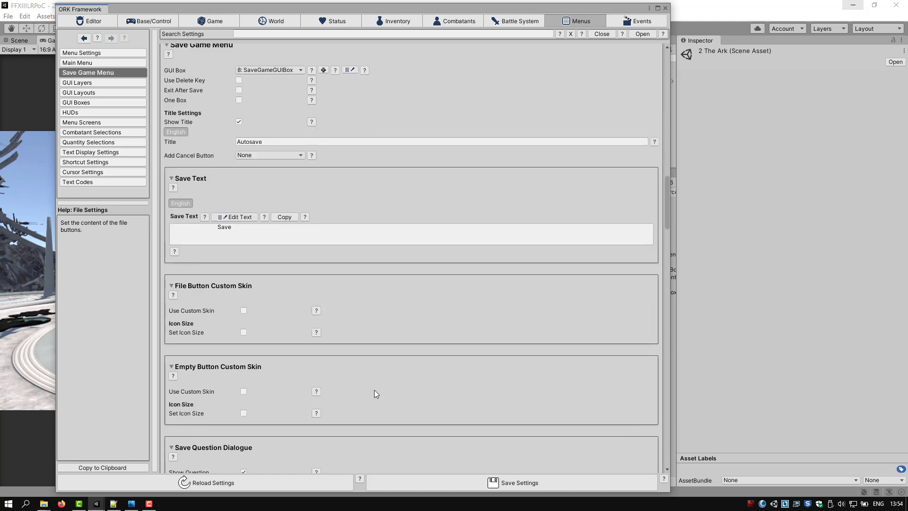
# Step: Save the changed save game menu settings and close the ORK Framework editor
pyautogui.click(429, 484)
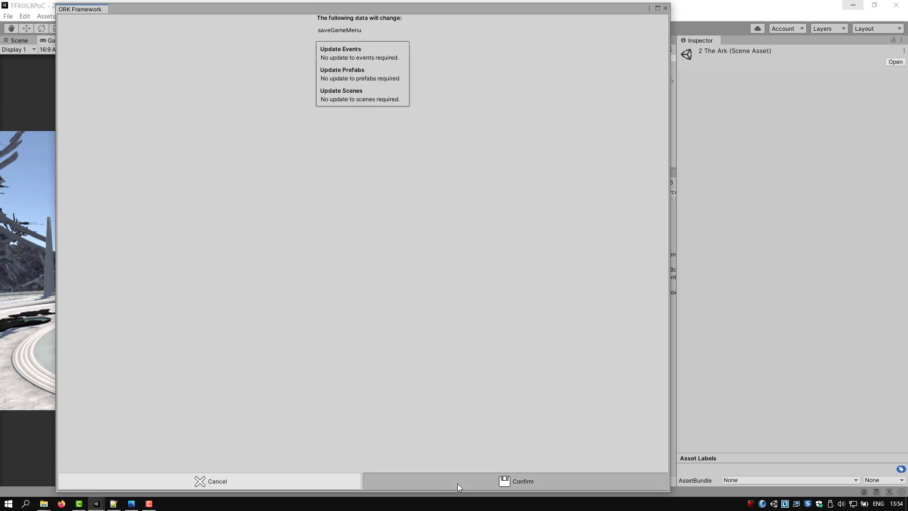
pyautogui.click(458, 483)
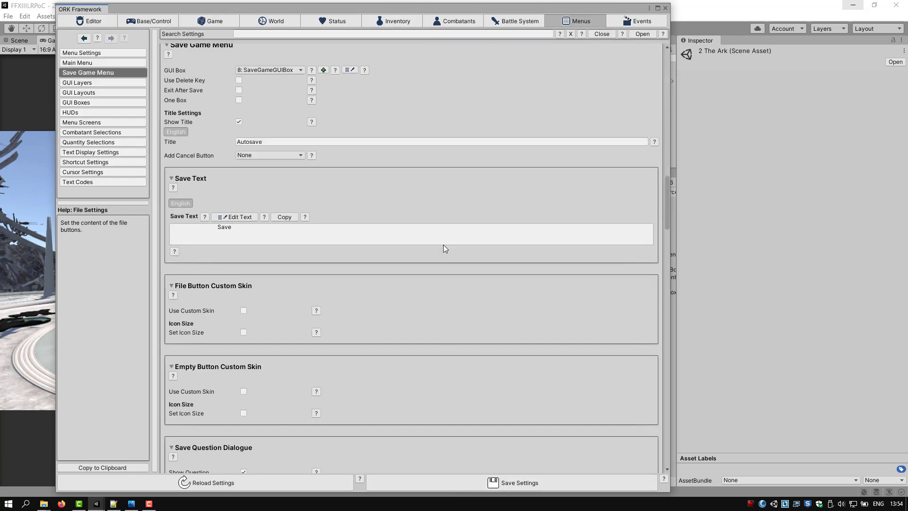
pyautogui.scroll(-3, 444, 247)
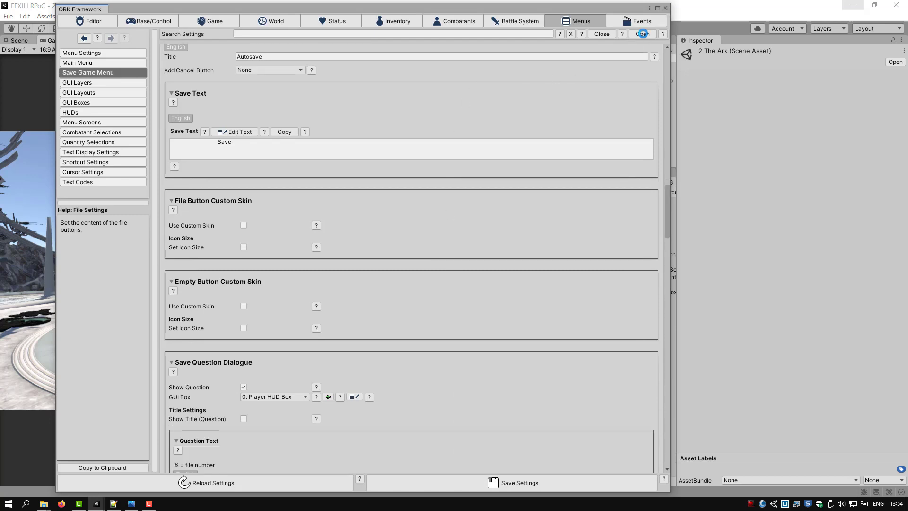
pyautogui.click(665, 8)
# Step: Play-test the scene by opening the in-game Save screen and moving through the save slots, and end the play session
pyautogui.click(429, 28)
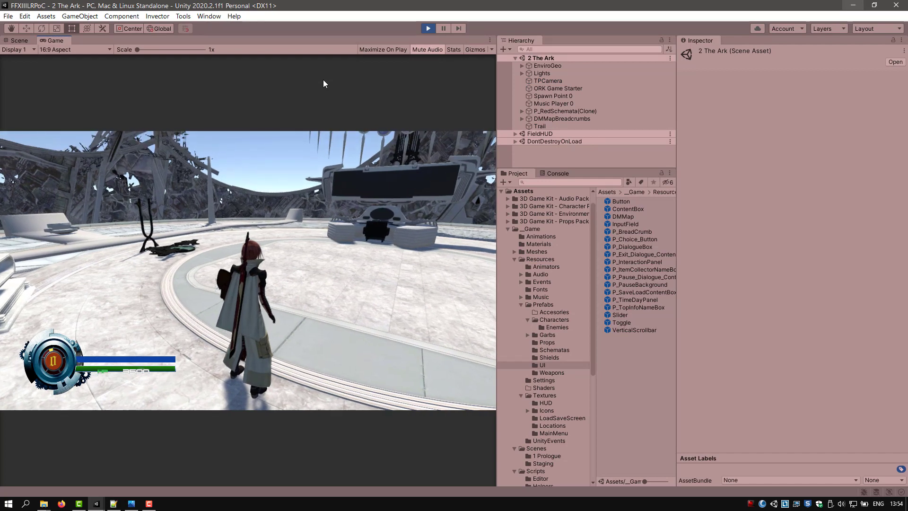
pyautogui.press('Escape')
pyautogui.press('Return')
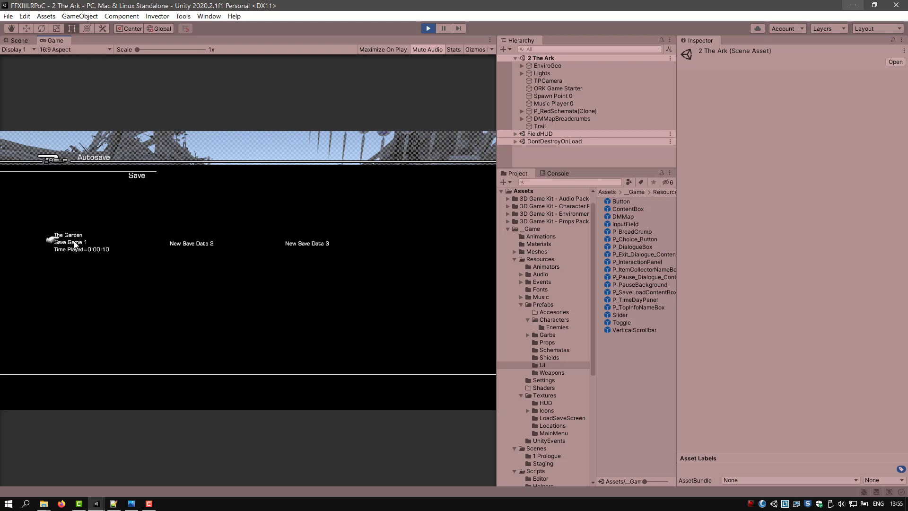
pyautogui.press('Right')
pyautogui.press('Right')
pyautogui.press('Left')
pyautogui.press('Left')
pyautogui.press('Right')
pyautogui.press('Right')
pyautogui.press('Right')
pyautogui.press('Right')
pyautogui.press('Right')
pyautogui.press('Right')
pyautogui.press('Right')
pyautogui.press('Right')
pyautogui.press('Right')
pyautogui.press('Right')
pyautogui.press('Right')
pyautogui.press('Right')
pyautogui.press('Right')
pyautogui.press('Right')
pyautogui.press('Right')
pyautogui.press('Right')
pyautogui.press('Right')
pyautogui.press('Right')
pyautogui.press('Right')
pyautogui.press('Right')
pyautogui.press('Right')
pyautogui.press('Right')
pyautogui.press('Right')
pyautogui.press('Right')
pyautogui.press('Right')
pyautogui.press('Right')
pyautogui.press('Right')
pyautogui.press('Right')
pyautogui.press('Right')
pyautogui.press('Right')
pyautogui.press('Right')
pyautogui.press('Right')
pyautogui.click(428, 29)
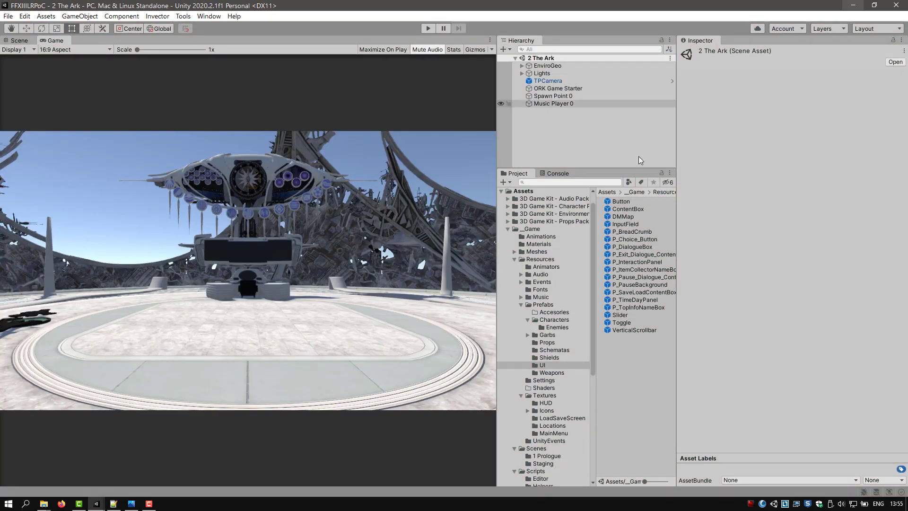
# Step: Open the P_TopInfoNameBox prefab for editing and add an Image component to its root object
pyautogui.click(623, 307)
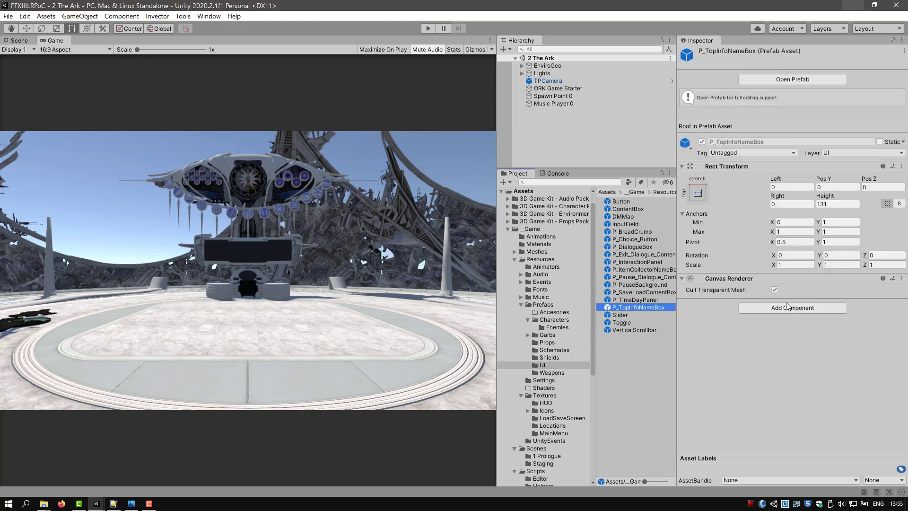
pyautogui.click(808, 78)
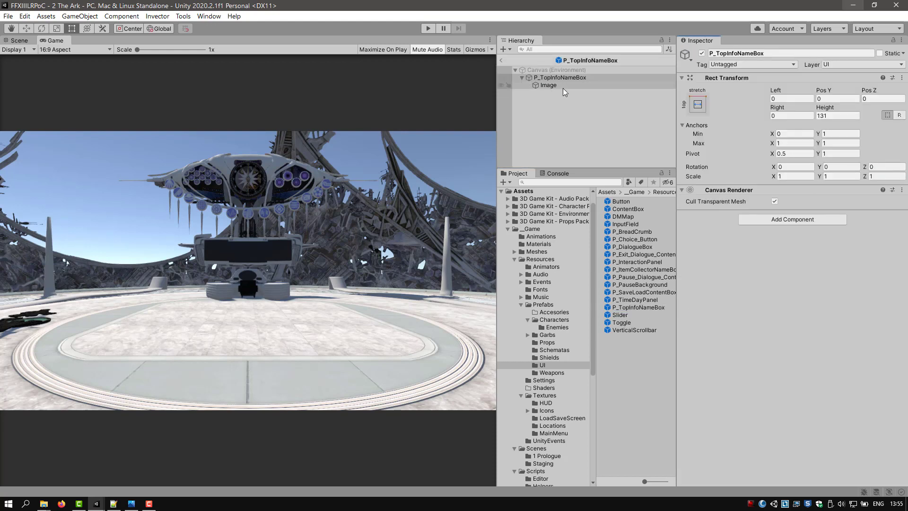
pyautogui.click(550, 78)
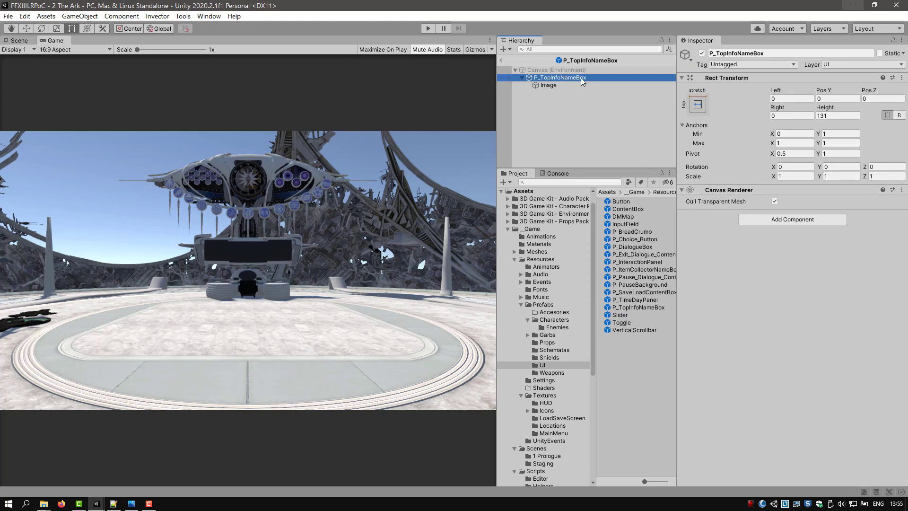
pyautogui.click(784, 220)
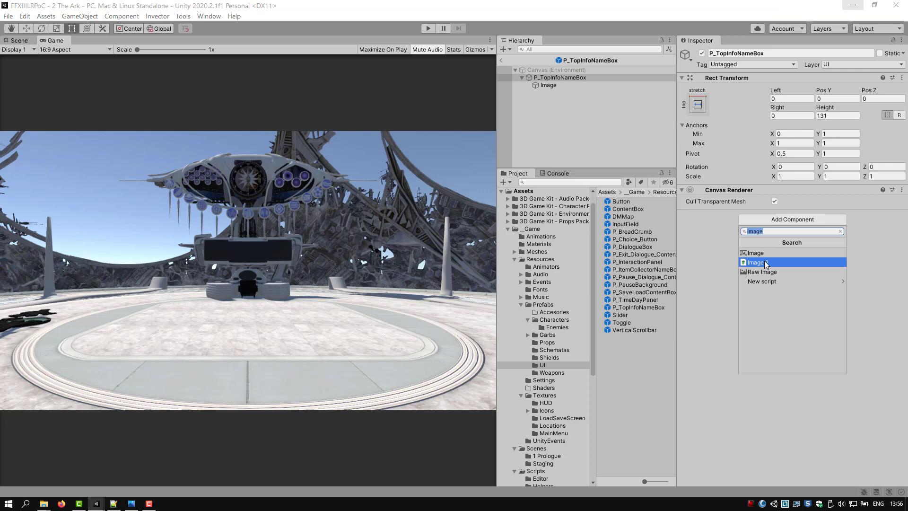
pyautogui.click(764, 251)
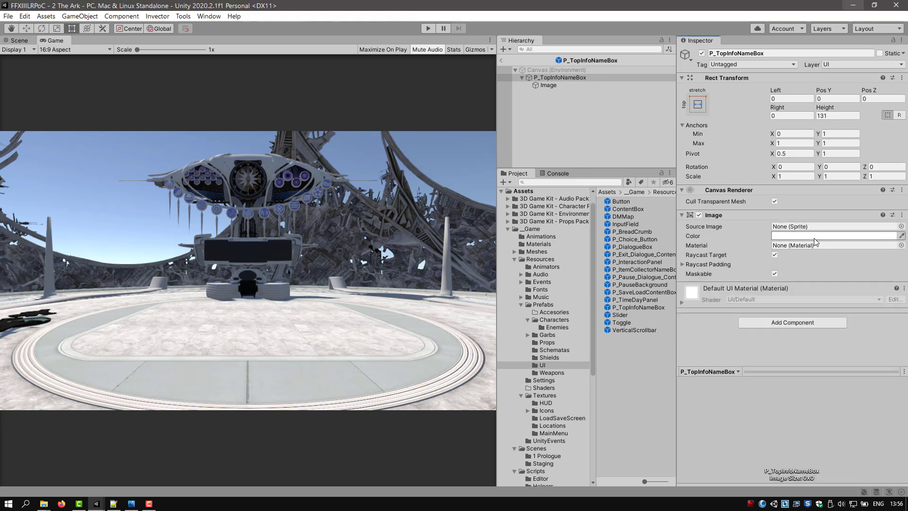
# Step: Colour the root's Image component black (000000), disable its Raycast Target and Maskable options, and return to the scene
pyautogui.click(813, 236)
pyautogui.moveTo(830, 288); pyautogui.dragTo(827, 352)
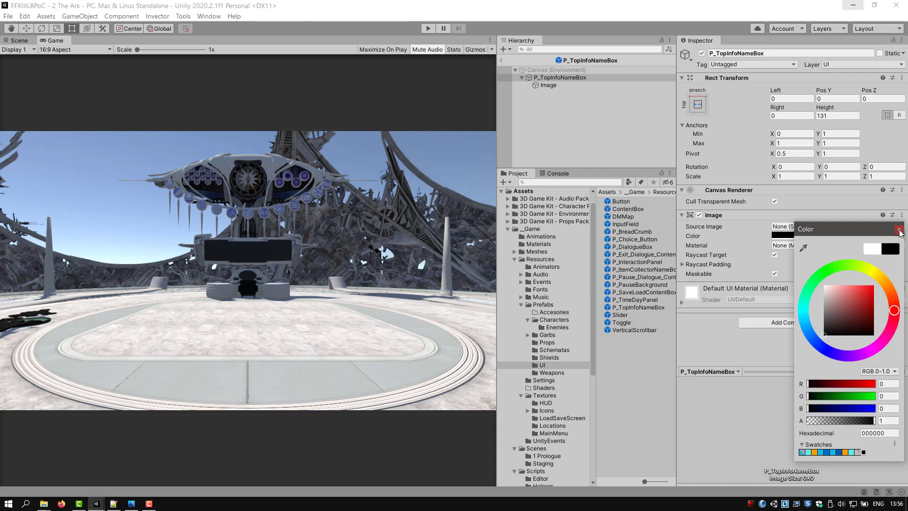
pyautogui.click(898, 230)
pyautogui.click(774, 255)
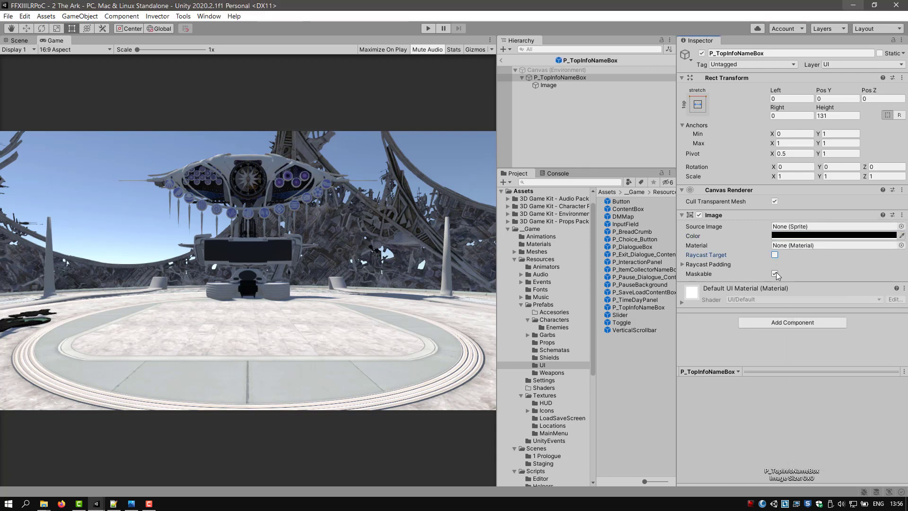
pyautogui.click(774, 273)
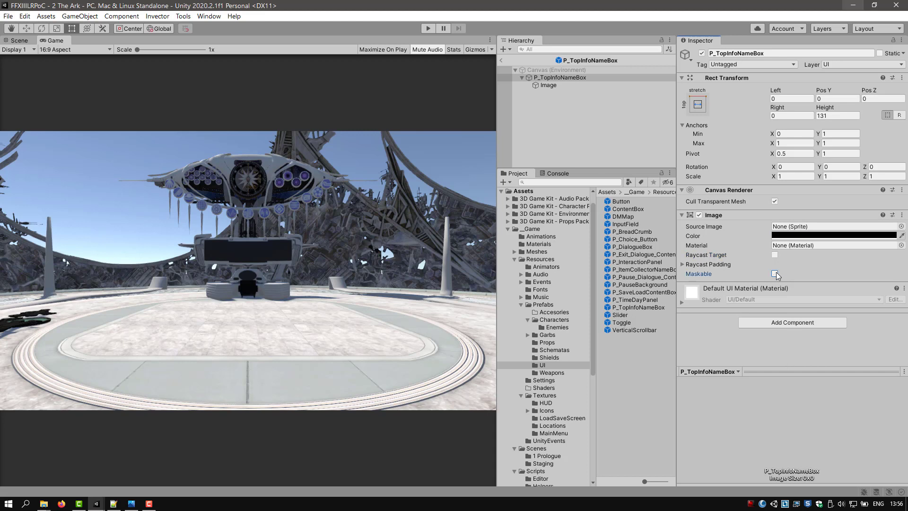
pyautogui.click(590, 118)
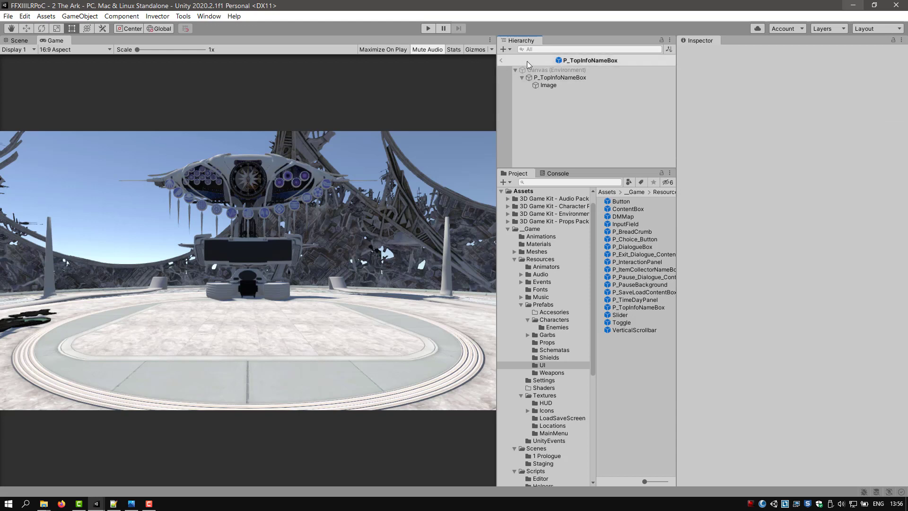
pyautogui.click(502, 60)
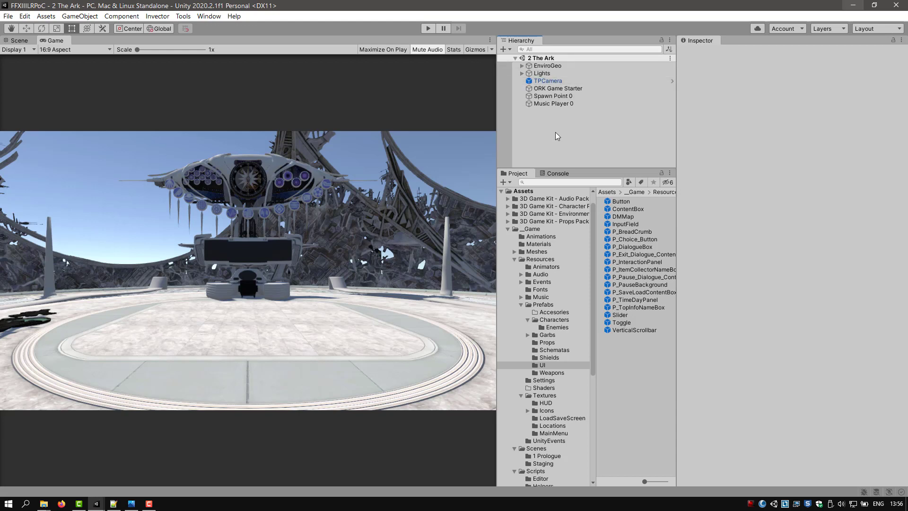
# Step: Run the scene again to check the background behind the Save screen's header, and stop playing
pyautogui.click(427, 28)
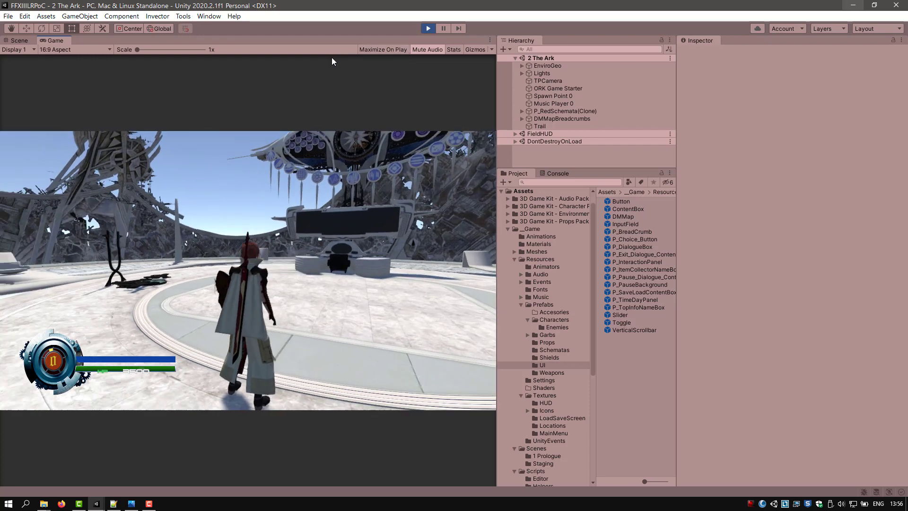
pyautogui.press('Escape')
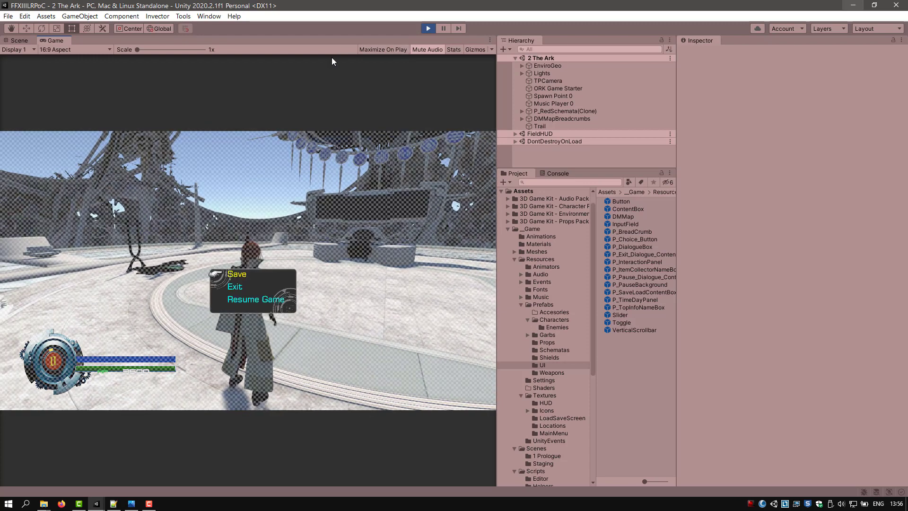
pyautogui.press('Return')
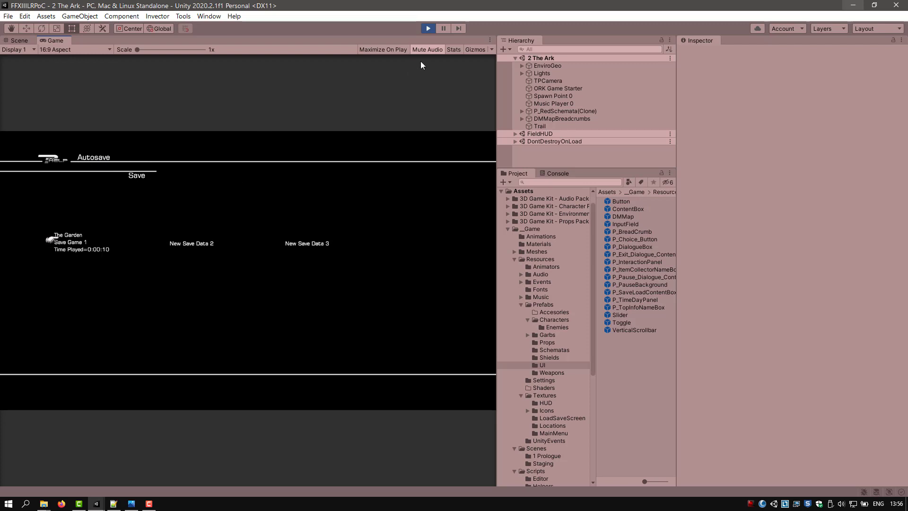
pyautogui.click(428, 29)
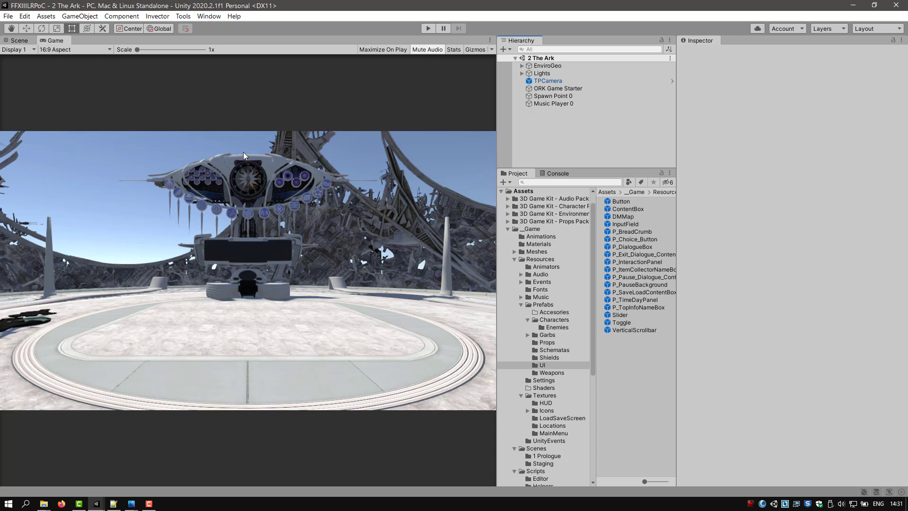
# Step: Reopen the ORK Framework editor and review the File Info and Empty File Info texts in the Save Game Menu settings
pyautogui.click(208, 17)
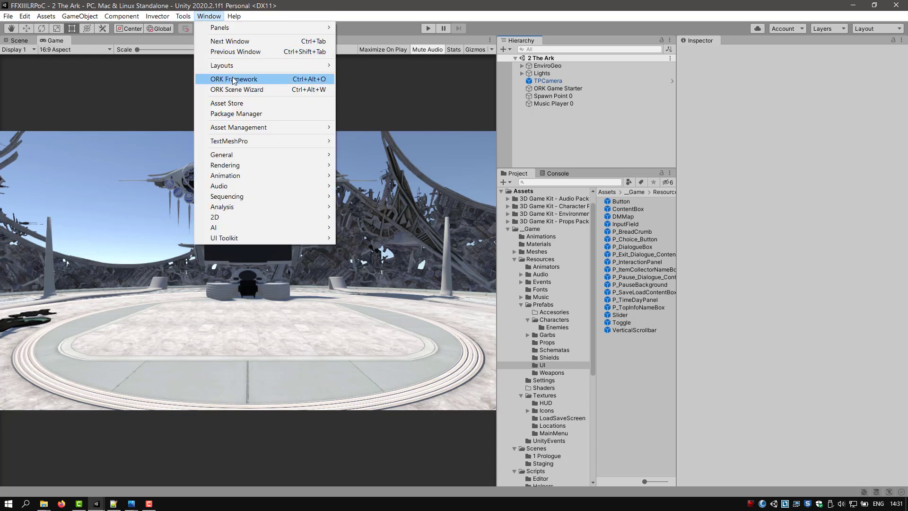
pyautogui.click(348, 80)
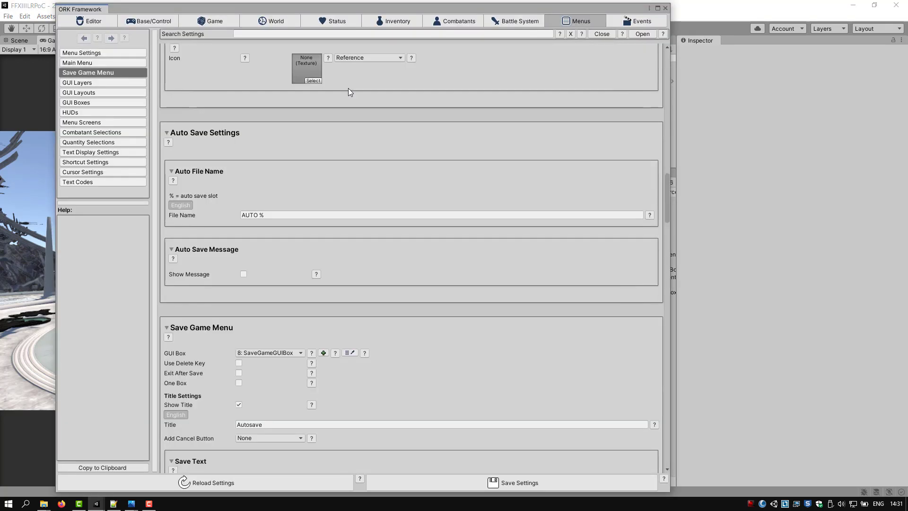
pyautogui.click(239, 135)
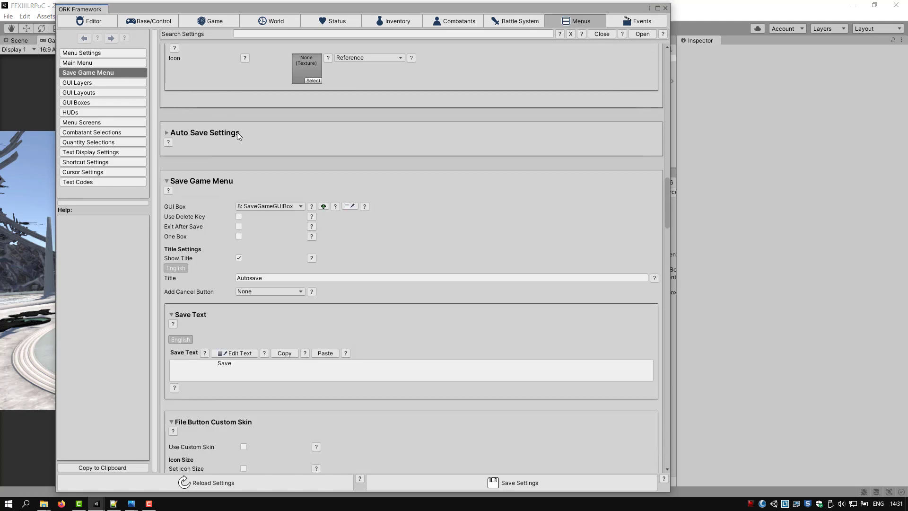
pyautogui.scroll(10, 298, 183)
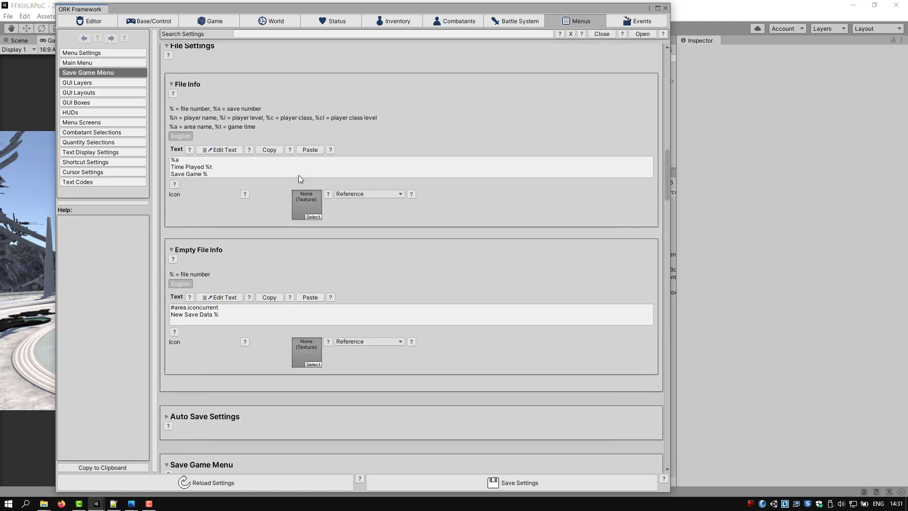
pyautogui.scroll(5, 299, 175)
pyautogui.scroll(-5, 299, 175)
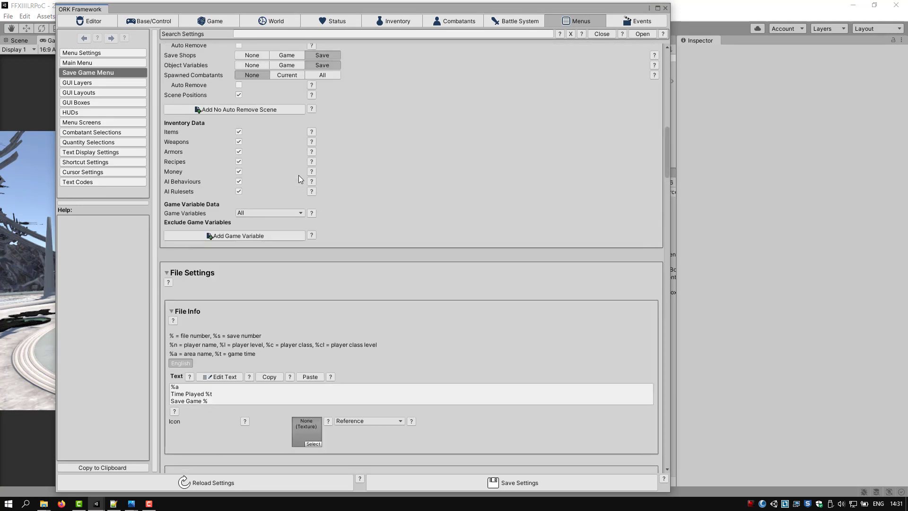
pyautogui.scroll(-3, 270, 268)
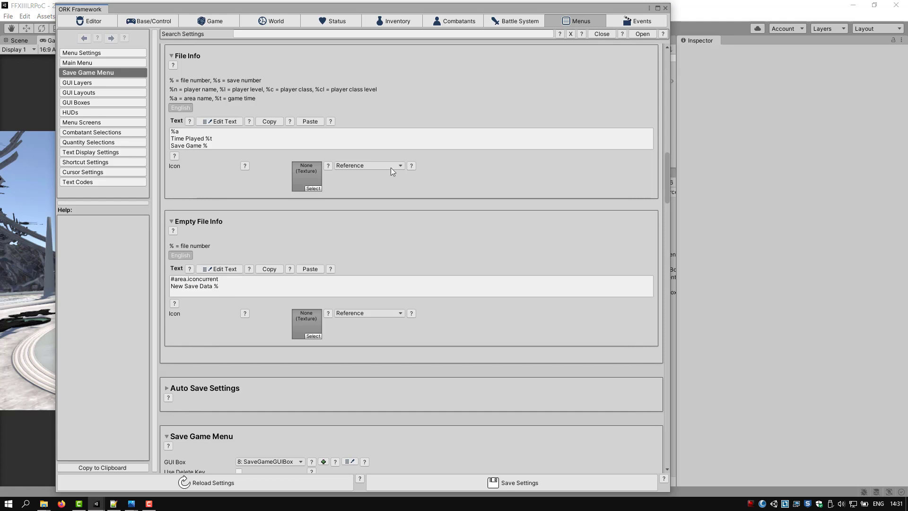
pyautogui.moveTo(406, 7); pyautogui.dragTo(626, 299)
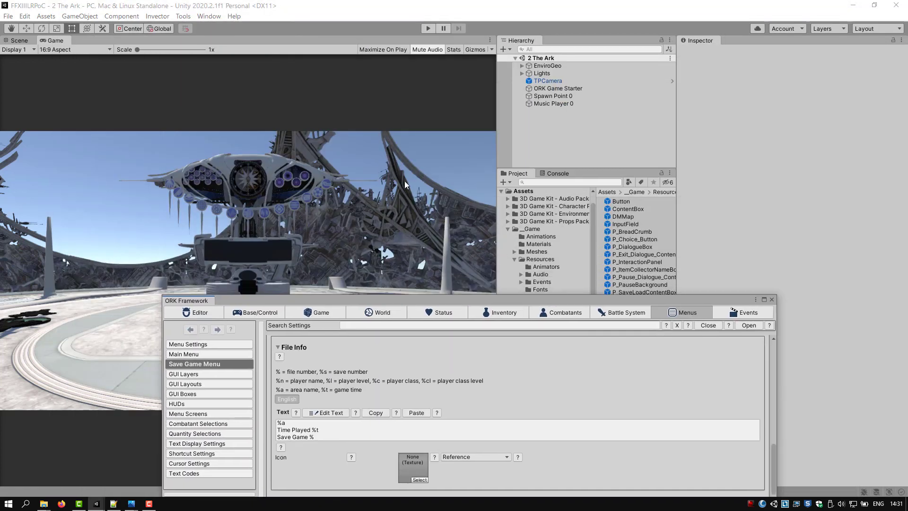
pyautogui.moveTo(367, 300); pyautogui.dragTo(346, 7)
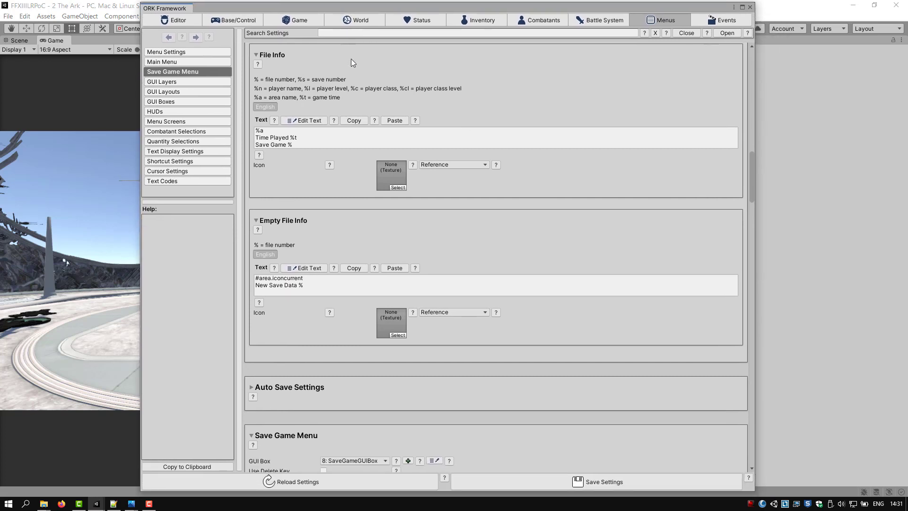
# Step: Rename the first area in the World settings to The Garden and save the ORK settings
pyautogui.click(359, 21)
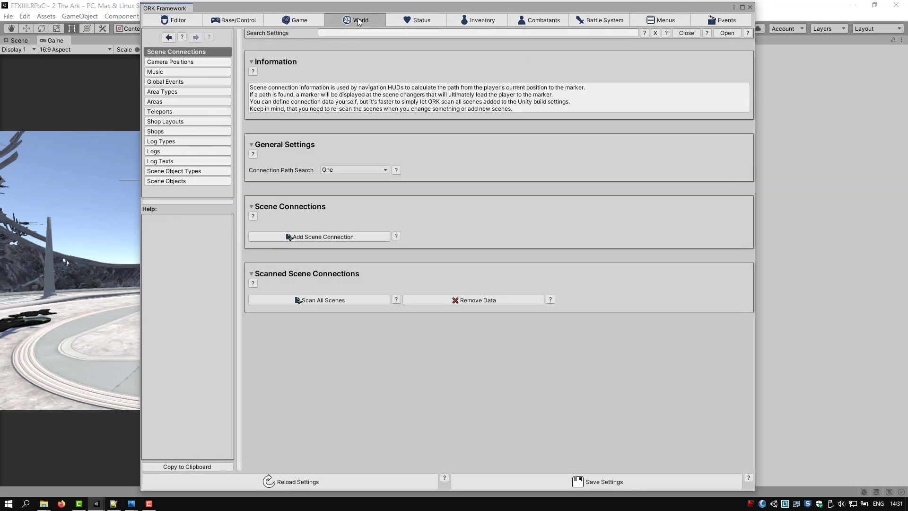
pyautogui.click(169, 92)
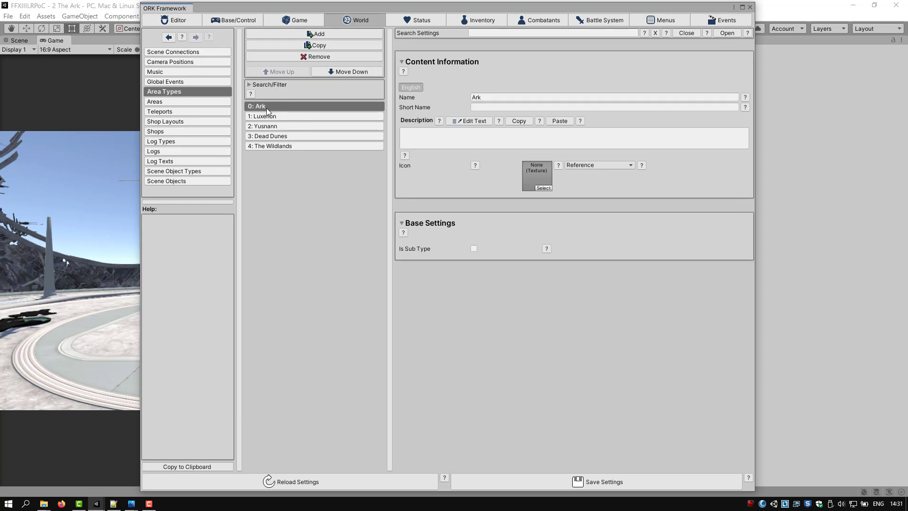
pyautogui.click(163, 102)
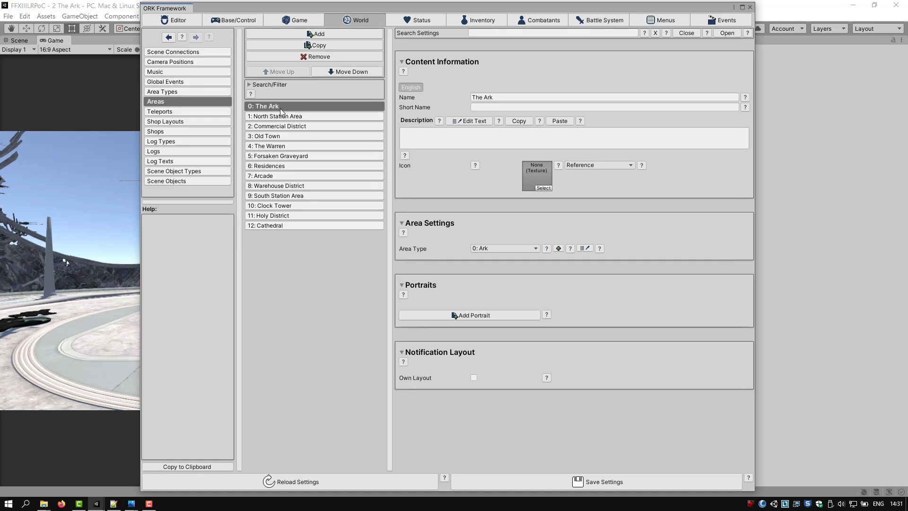
pyautogui.click(502, 96)
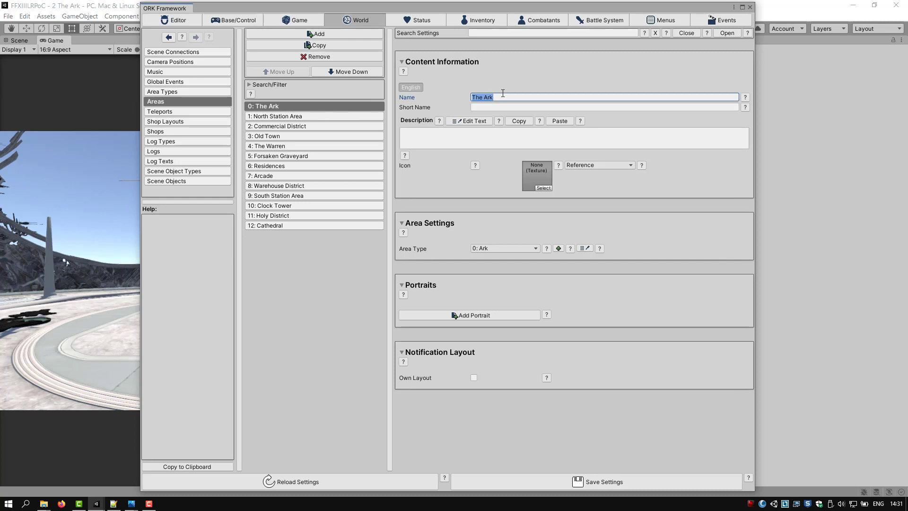
pyautogui.write('The Garden')
pyautogui.click(550, 483)
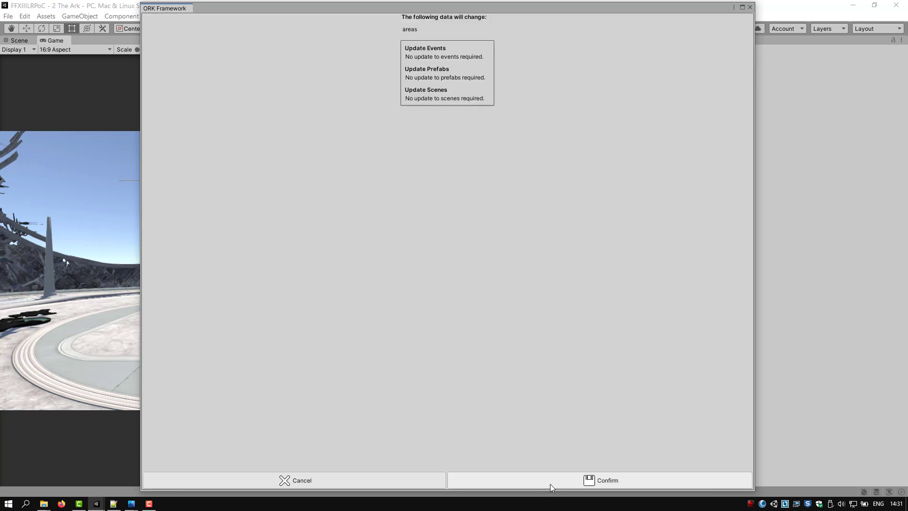
pyautogui.click(549, 484)
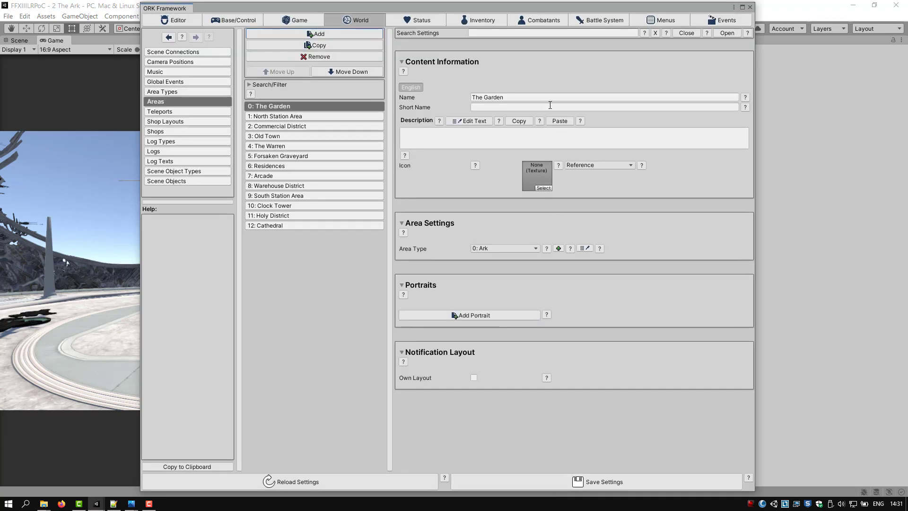
pyautogui.moveTo(511, 9); pyautogui.dragTo(391, 18)
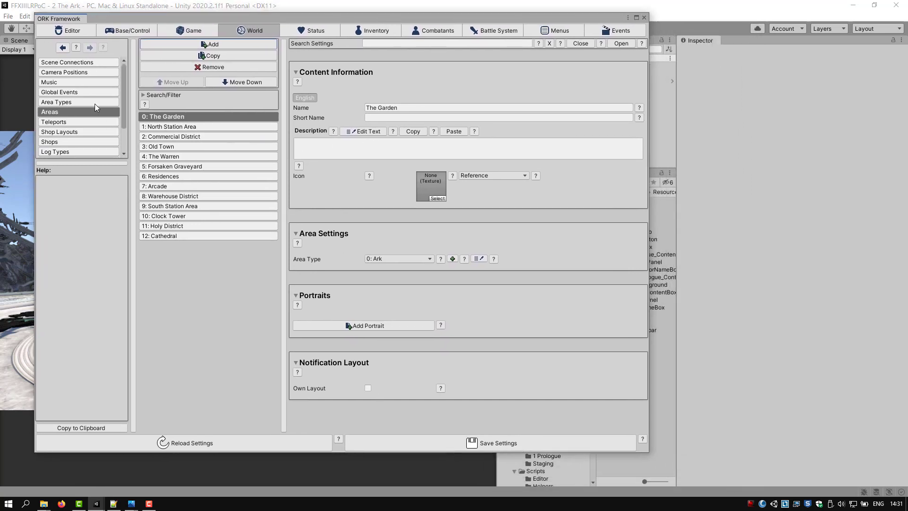
# Step: Review the Ark area type's settings and the Luxerion quest menu reference image in Photos, and return to the Areas settings
pyautogui.click(95, 102)
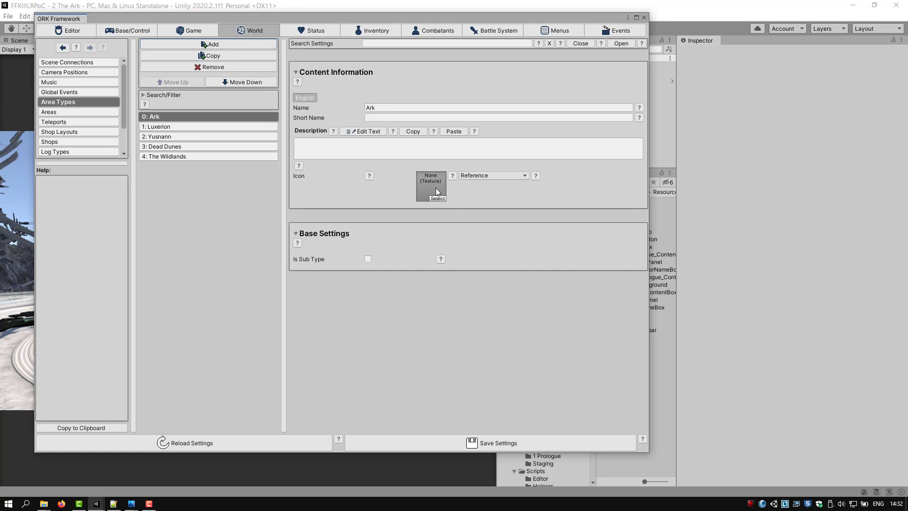
pyautogui.moveTo(132, 503)
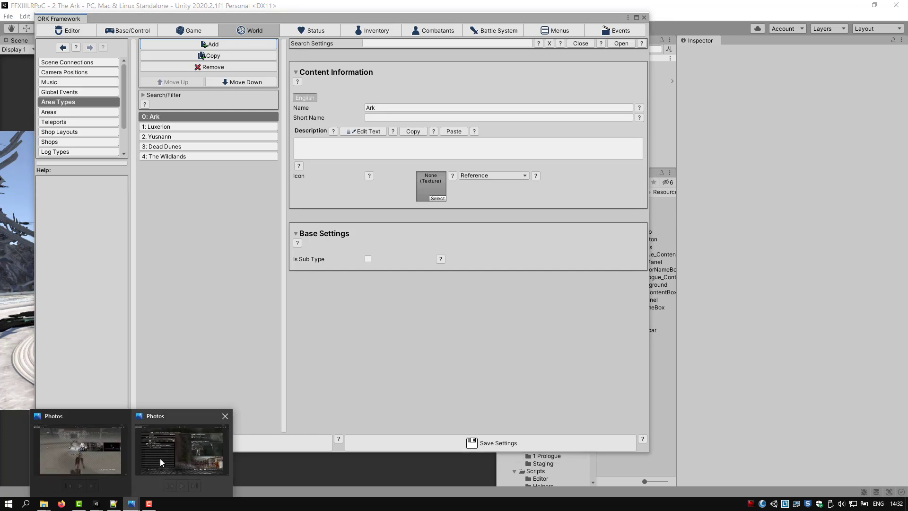
pyautogui.click(160, 458)
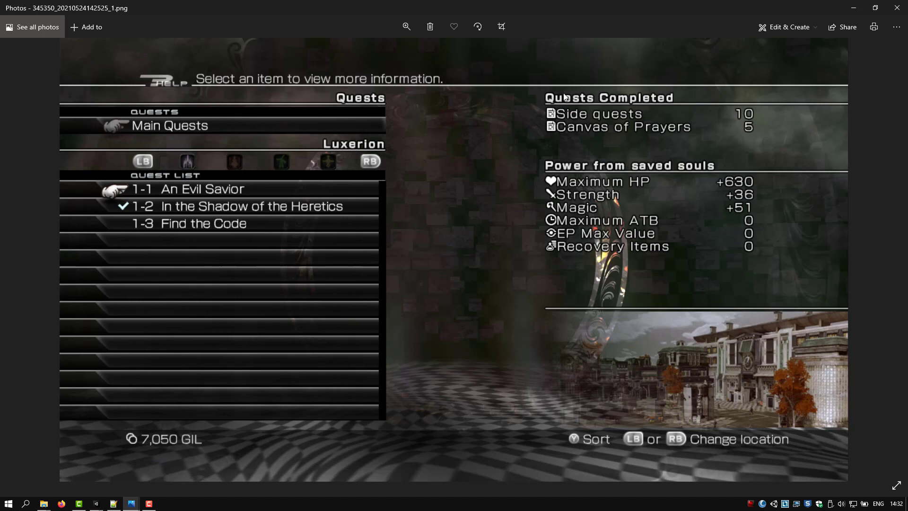
pyautogui.click(854, 8)
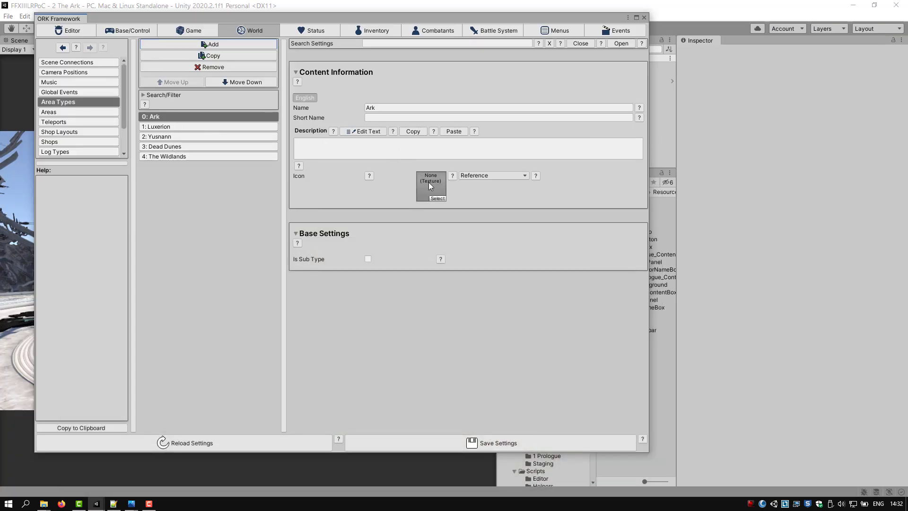
pyautogui.click(87, 112)
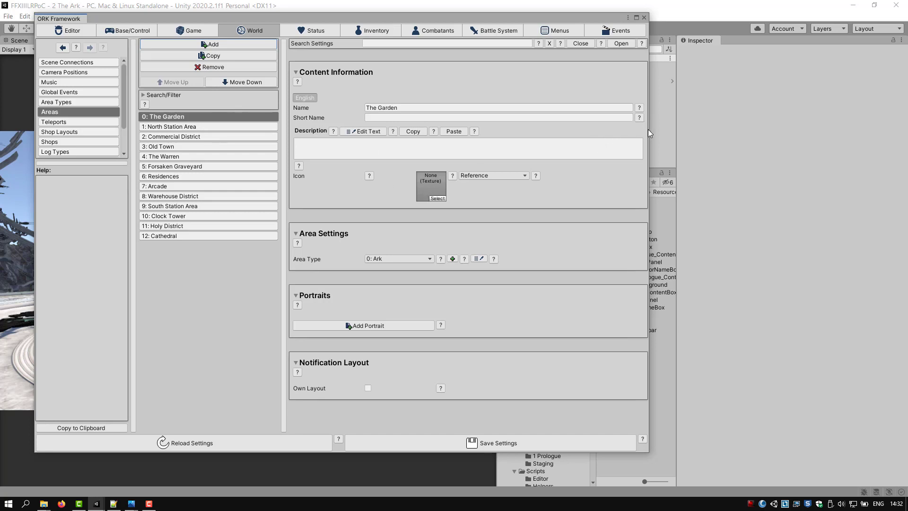
# Step: Assign The Garden texture from the Locations folder as The Garden area's icon and set its source to Resources
pyautogui.moveTo(649, 128); pyautogui.dragTo(577, 129)
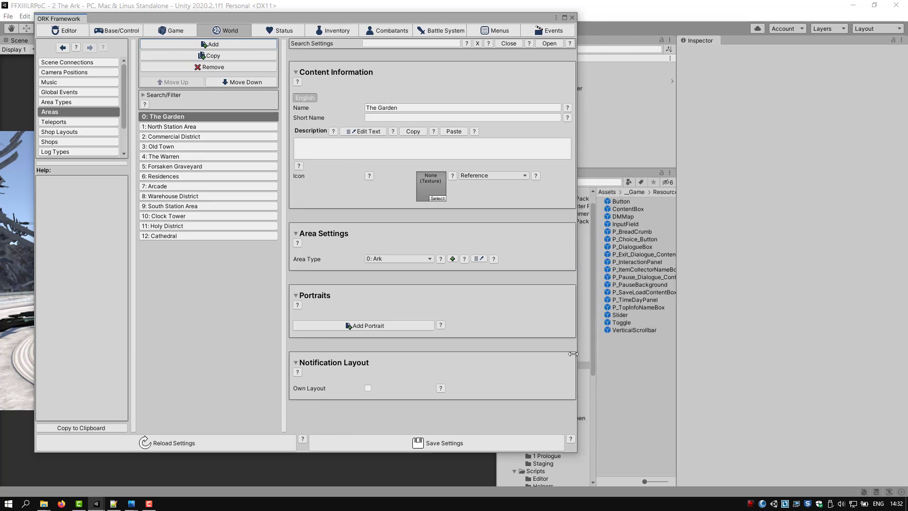
pyautogui.moveTo(439, 18); pyautogui.dragTo(405, 11)
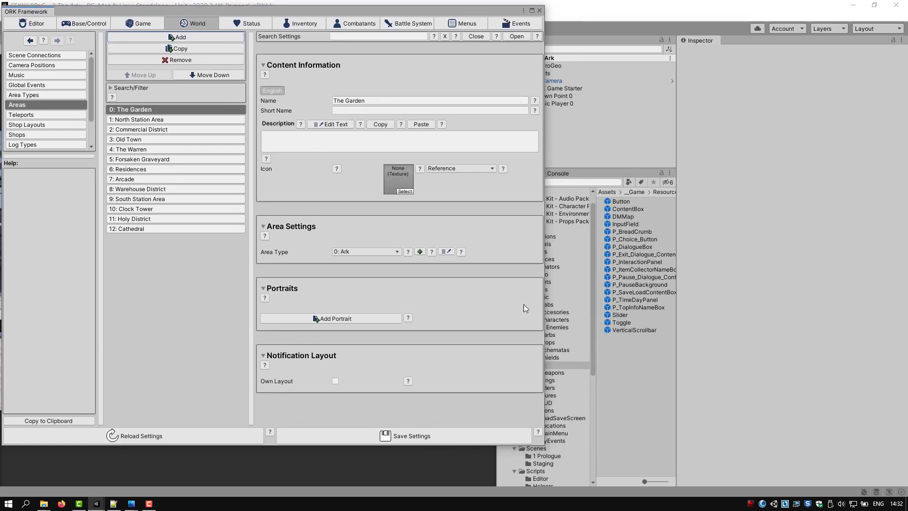
pyautogui.moveTo(544, 333); pyautogui.dragTo(490, 330)
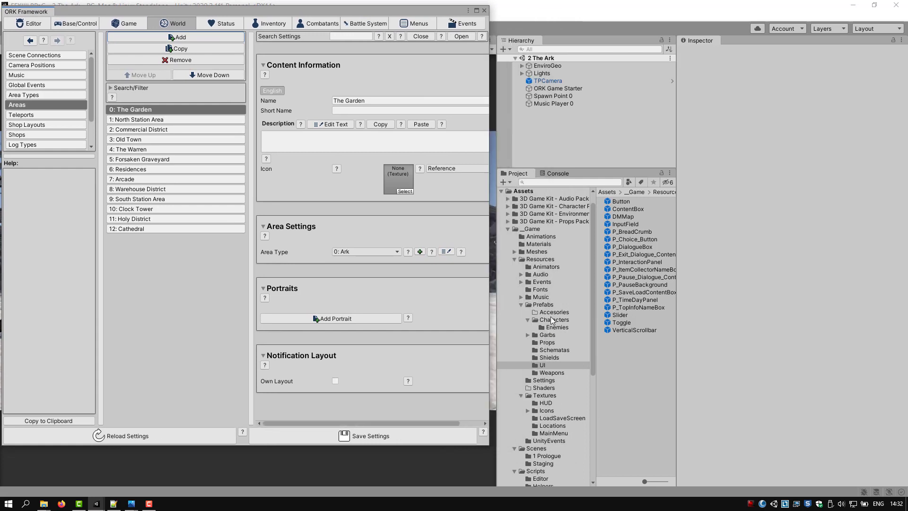
pyautogui.scroll(-4, 547, 343)
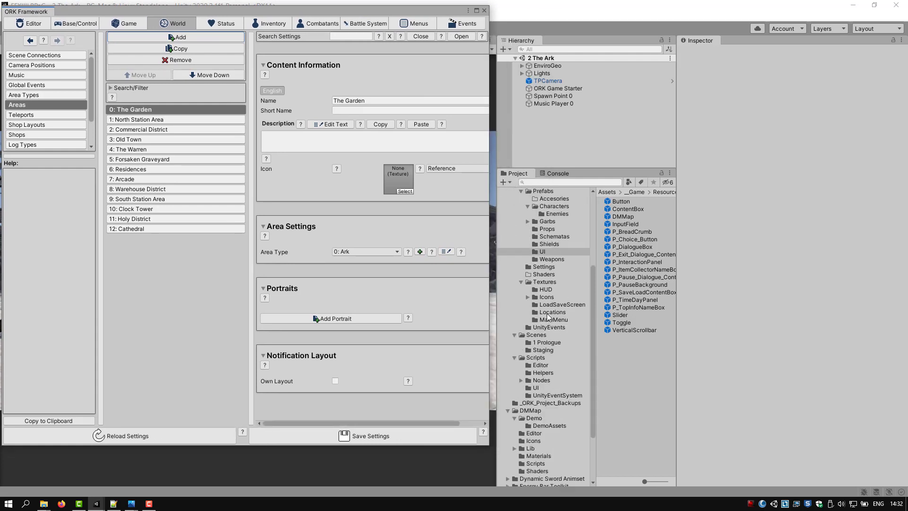
pyautogui.click(550, 313)
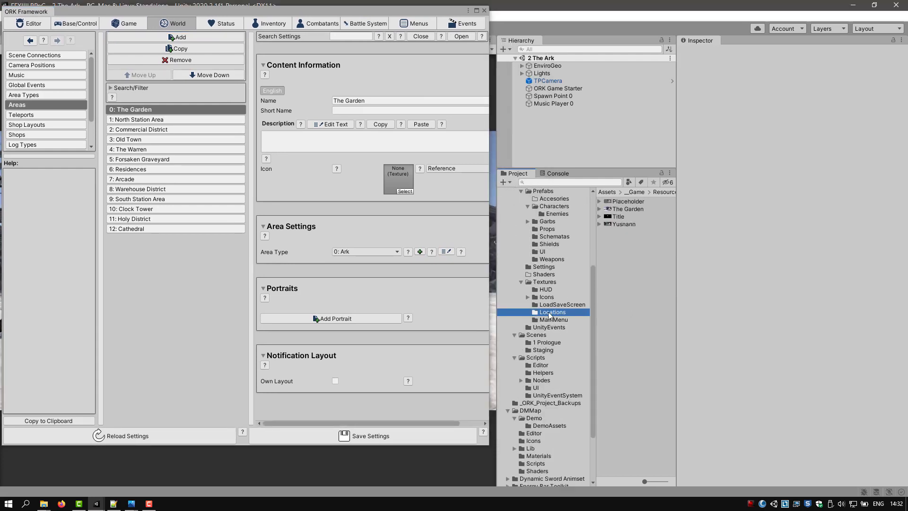
pyautogui.click(619, 209)
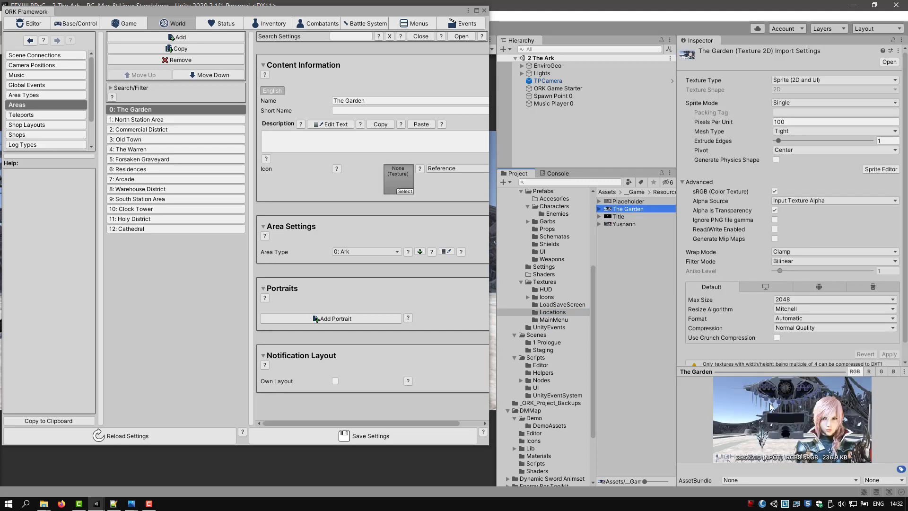
pyautogui.moveTo(609, 212); pyautogui.dragTo(404, 179)
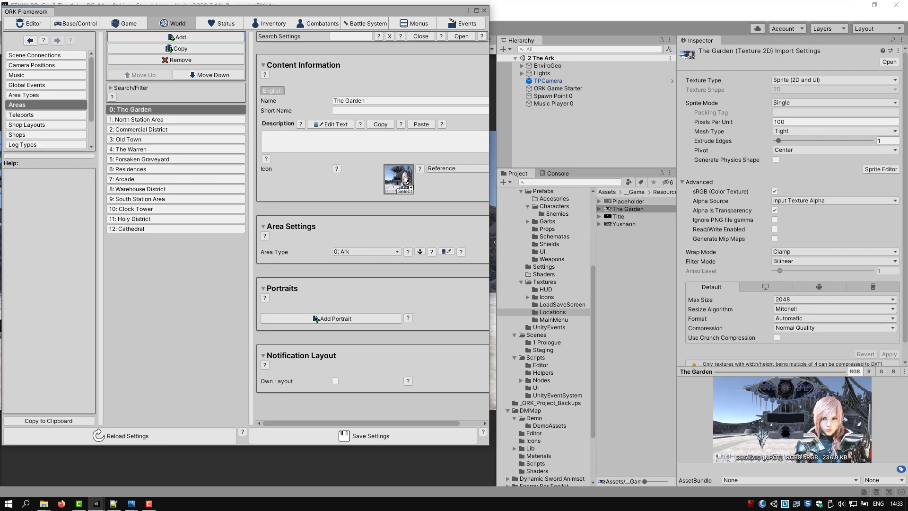
pyautogui.click(460, 169)
pyautogui.click(452, 201)
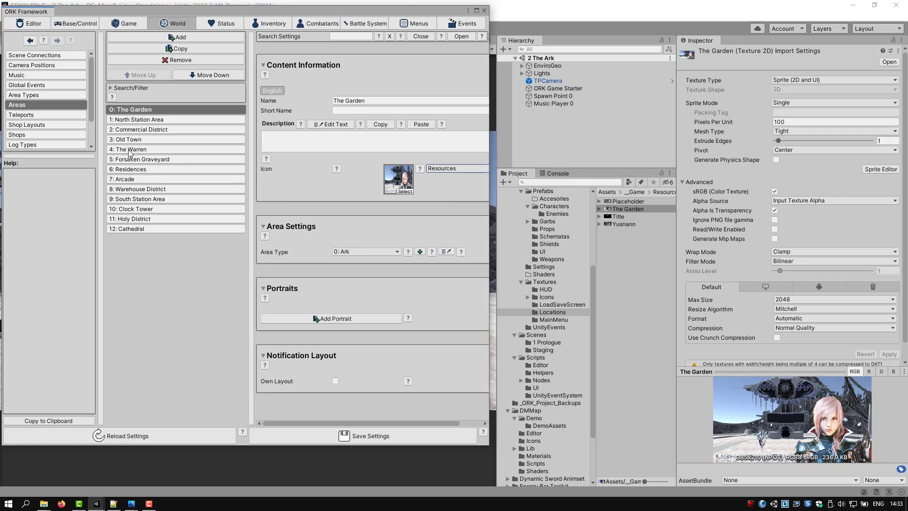
# Step: Add a new area named Palace and set its area type to Yusnann
pyautogui.click(623, 225)
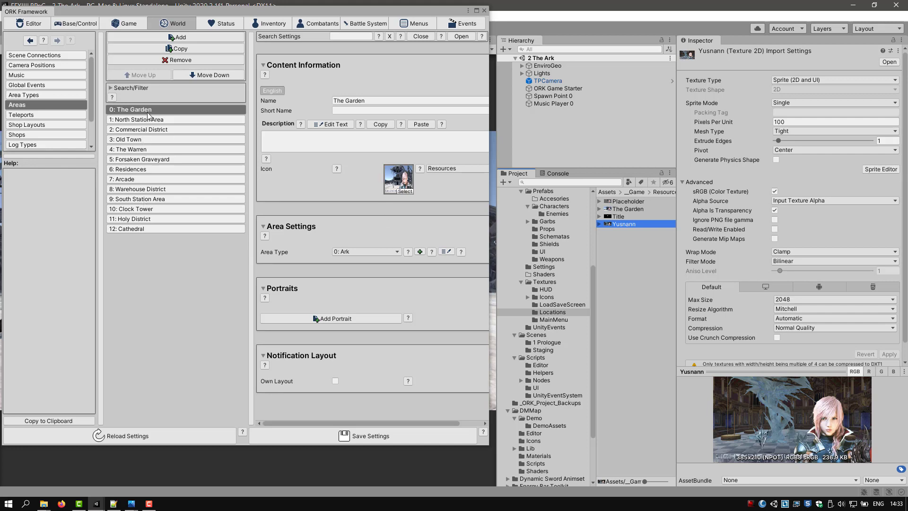
pyautogui.click(203, 37)
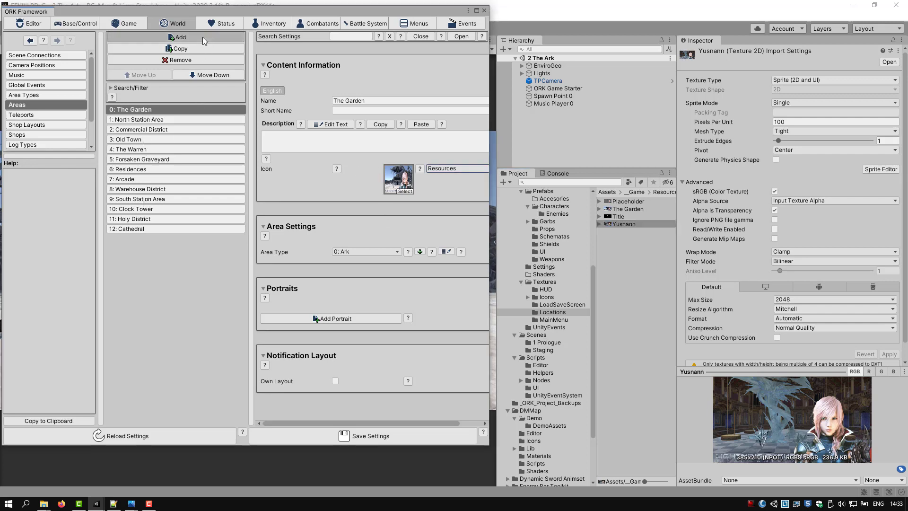
pyautogui.click(371, 99)
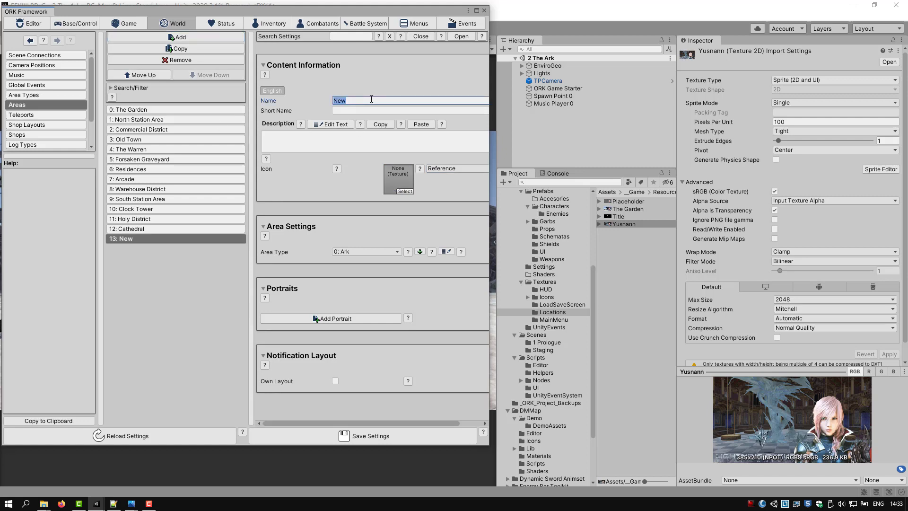
pyautogui.write('Palace')
pyautogui.click(353, 249)
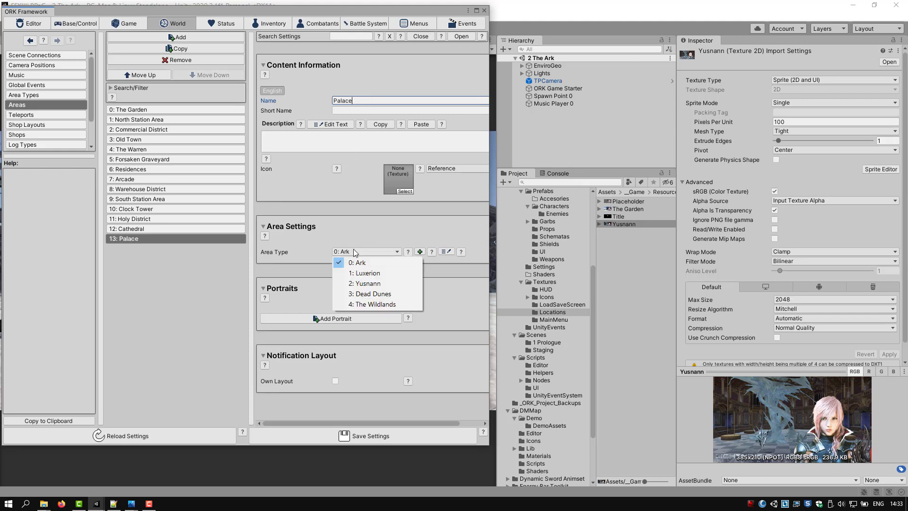
pyautogui.click(357, 280)
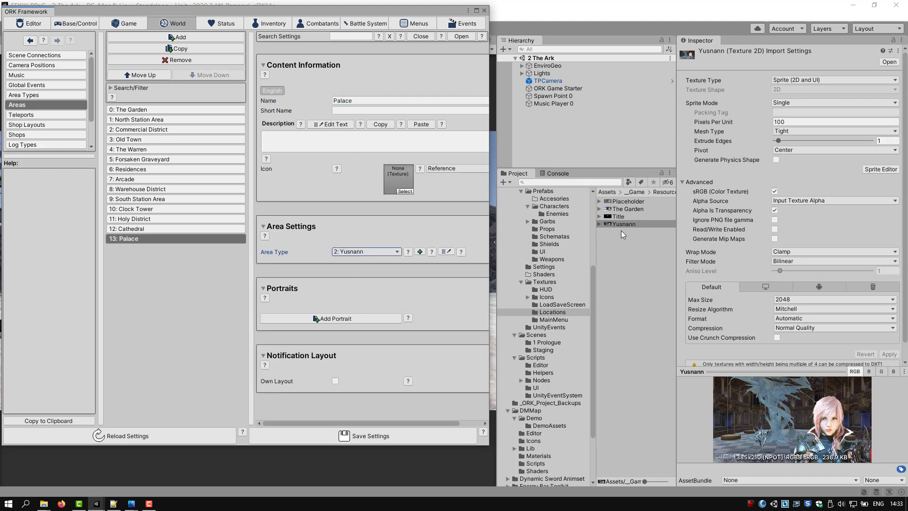
# Step: Assign the Yusnann texture as the Palace area's icon and set its source to Resources
pyautogui.moveTo(611, 223); pyautogui.dragTo(392, 182)
pyautogui.click(455, 169)
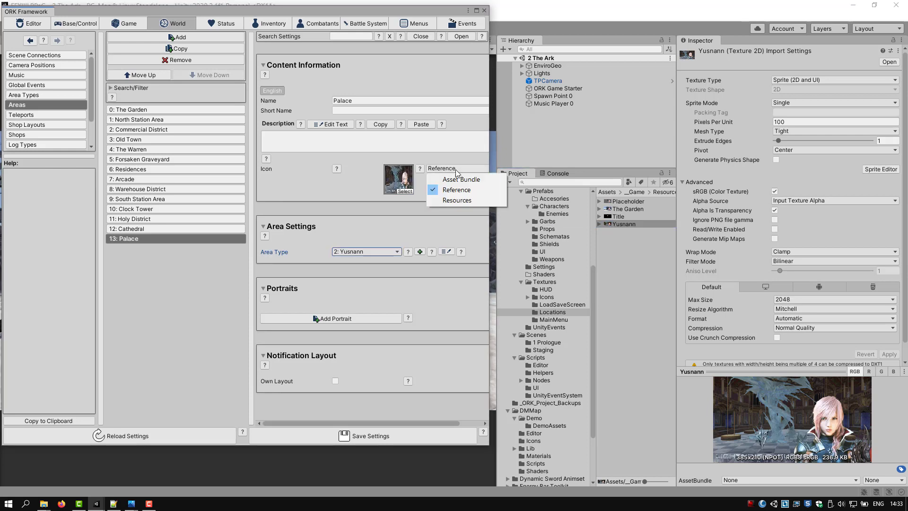
pyautogui.click(445, 202)
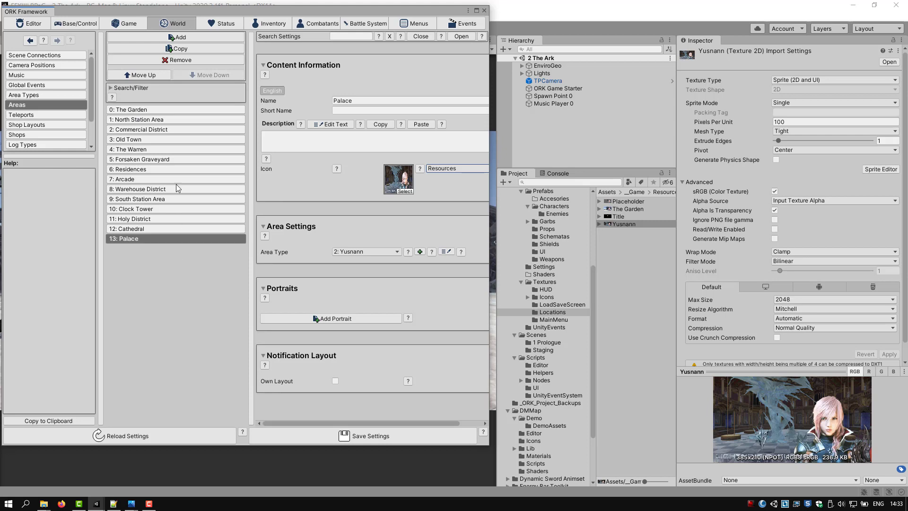
# Step: Add another area named TileMenu, using the Title texture as its icon with the source set to Resources
pyautogui.click(200, 37)
pyautogui.doubleClick(356, 101)
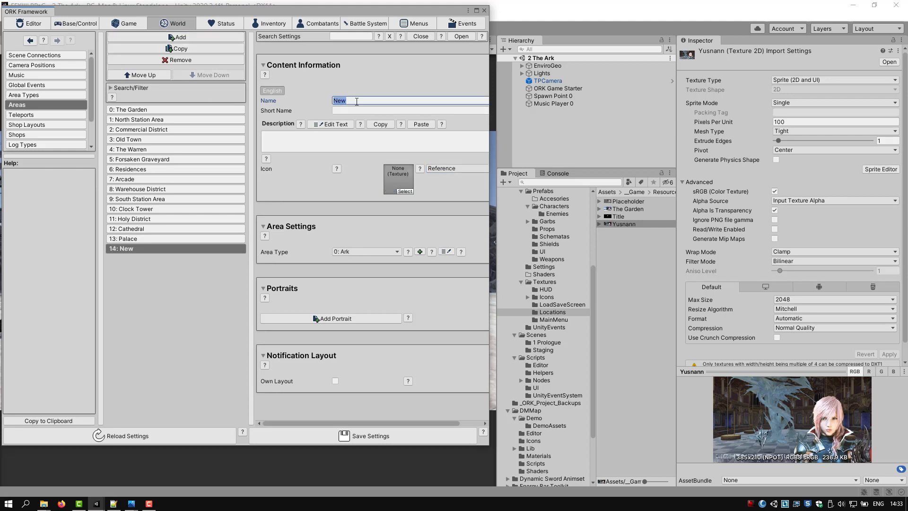
pyautogui.write('TileMenu')
pyautogui.click(619, 217)
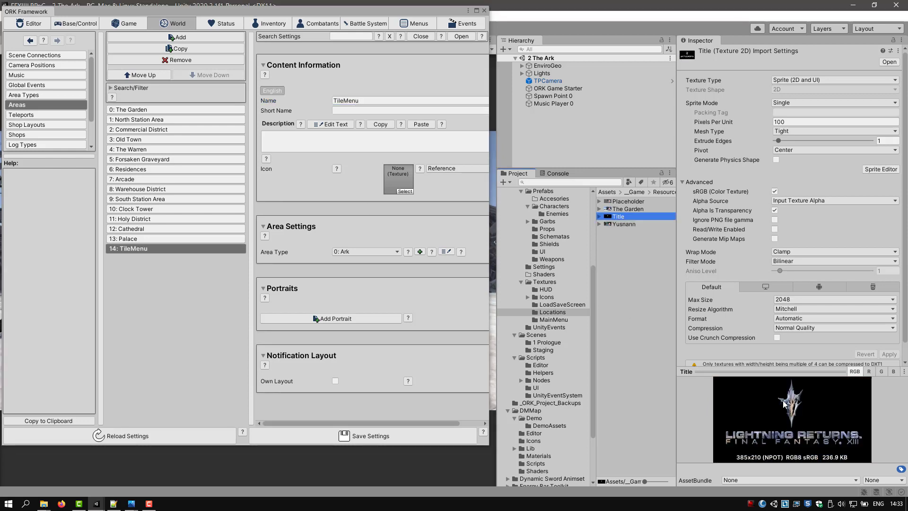
pyautogui.moveTo(611, 217); pyautogui.dragTo(397, 180)
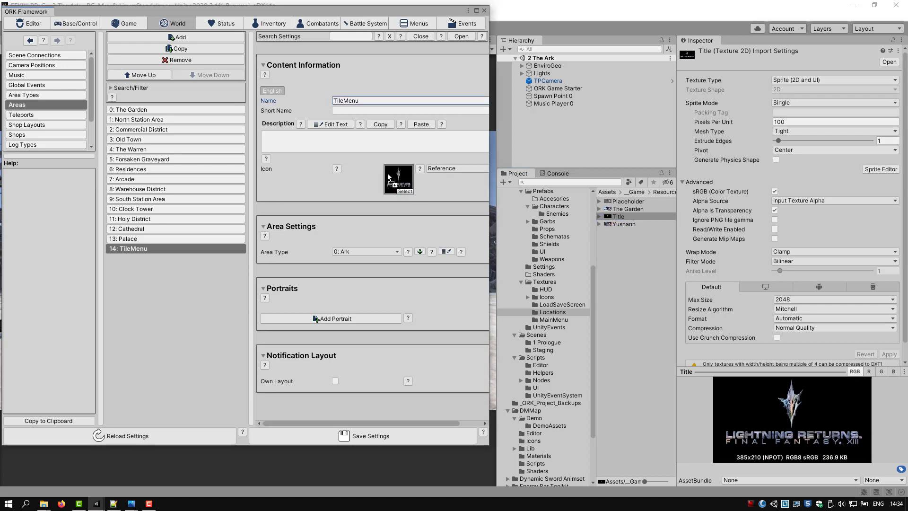
pyautogui.click(450, 171)
pyautogui.click(421, 200)
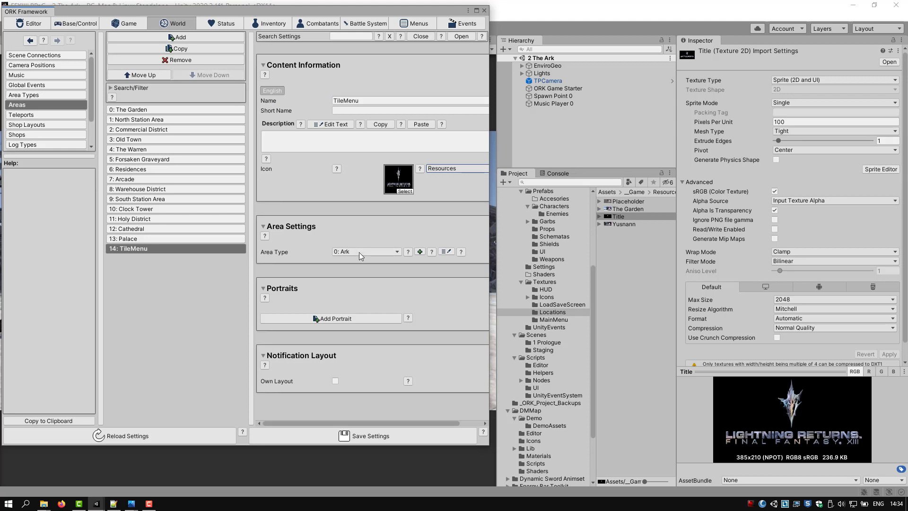
# Step: Add a new area type named TitleMenu and save the ORK settings
pyautogui.click(447, 252)
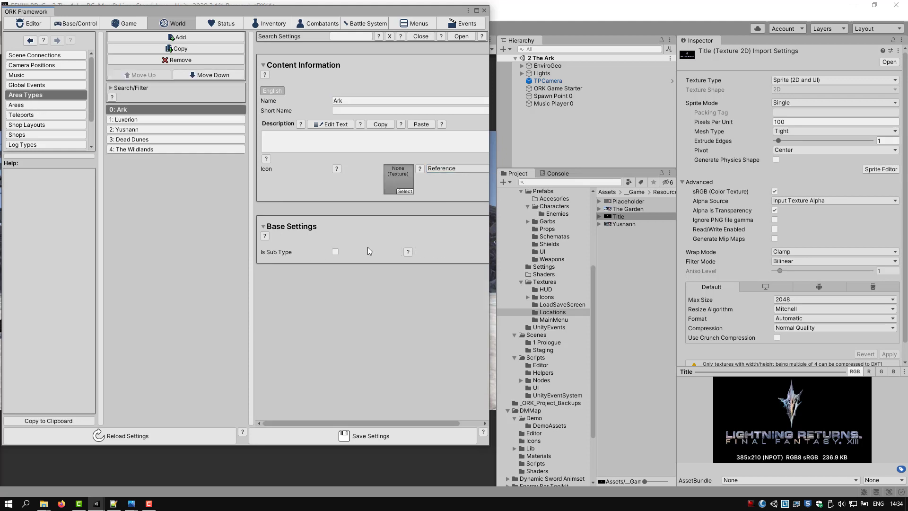
pyautogui.click(159, 36)
pyautogui.click(363, 100)
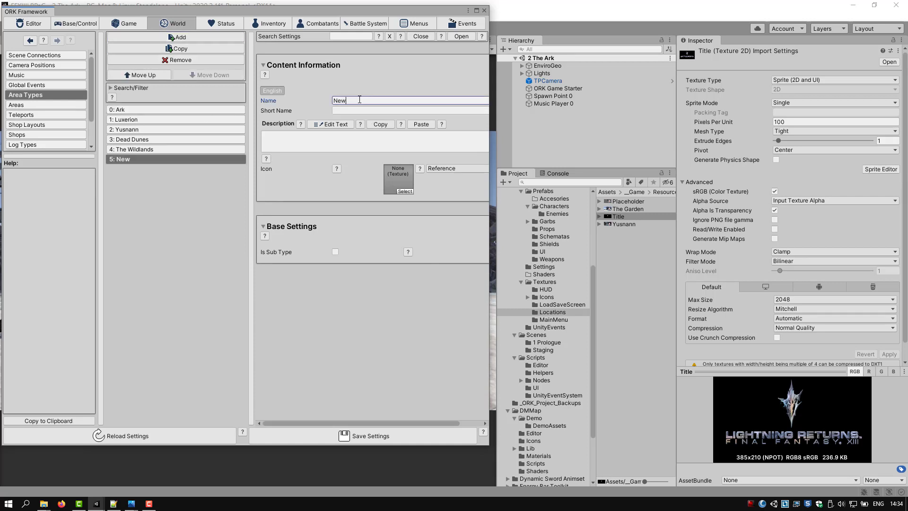
pyautogui.write('Tile')
pyautogui.press('BackSpace')
pyautogui.press('BackSpace')
pyautogui.press('BackSpace')
pyautogui.write('leMenu')
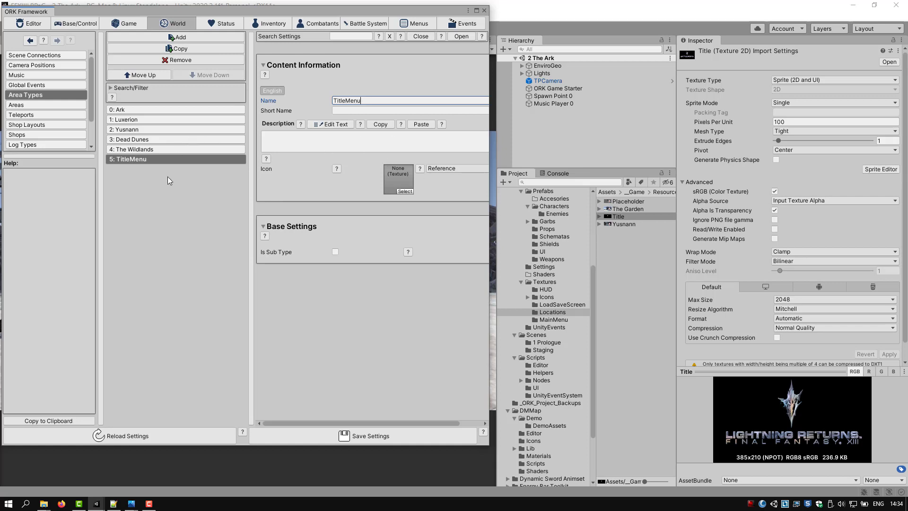
pyautogui.click(316, 434)
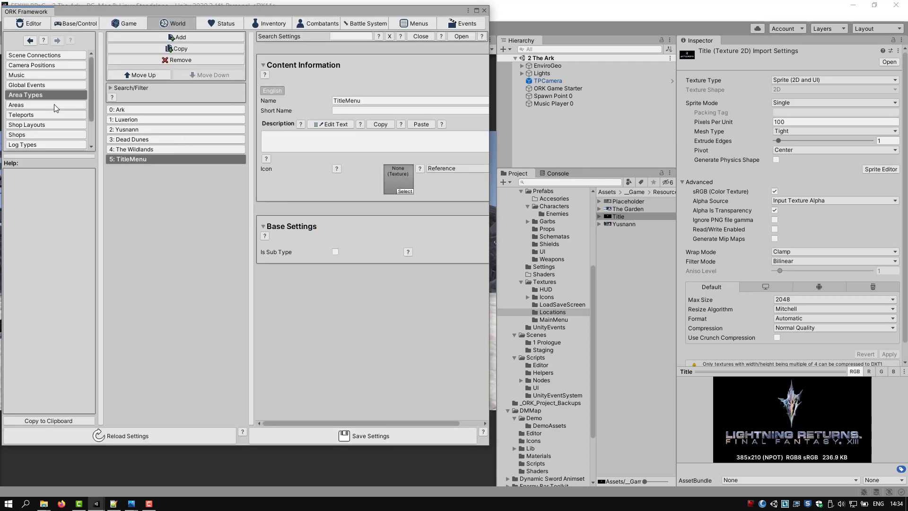
# Step: Review the icons and area types of The Garden, Palace and TileMenu areas, and return to the scene
pyautogui.click(54, 104)
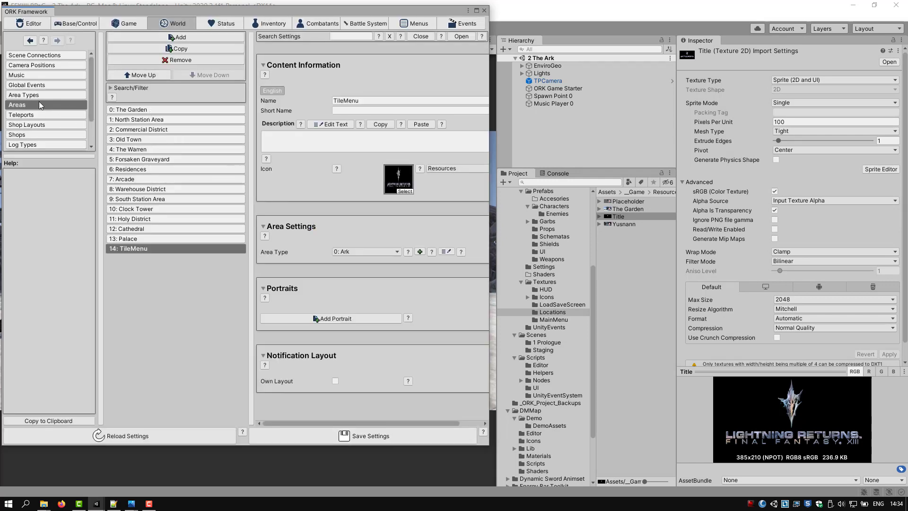
pyautogui.click(144, 109)
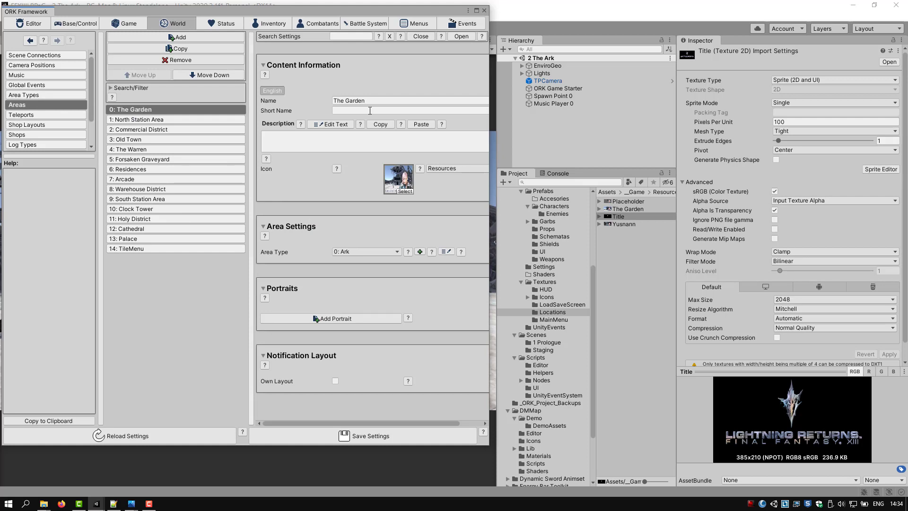
pyautogui.click(144, 238)
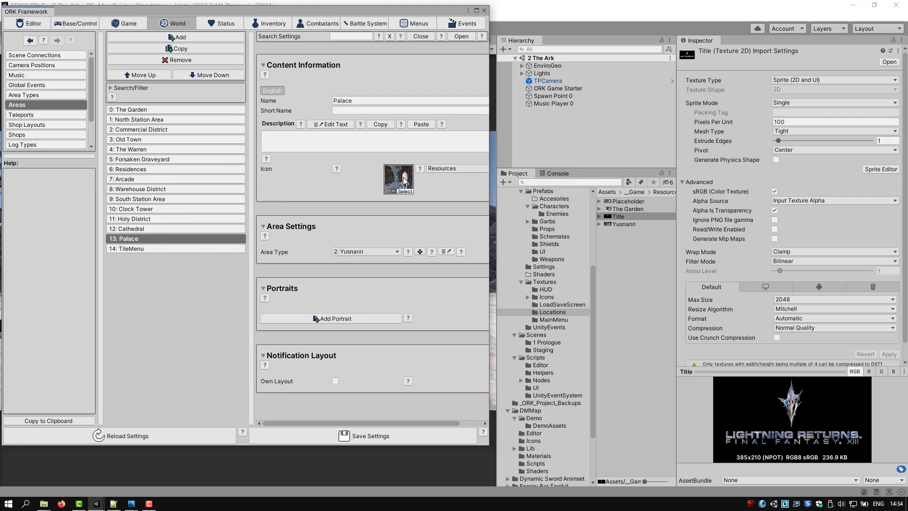
pyautogui.click(140, 248)
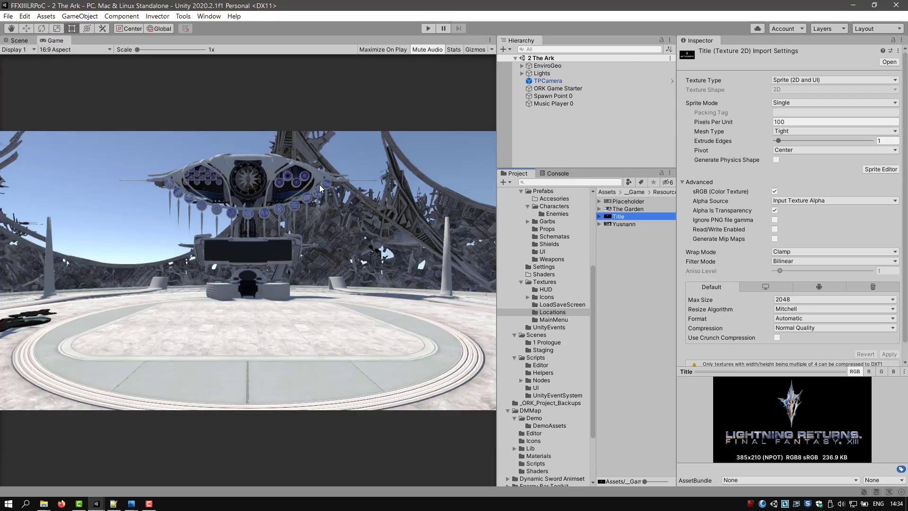
# Step: Run the scene, open the Save screen to check the area information on the save slots, and stop playing
pyautogui.hotkey('ctrl', 'p')
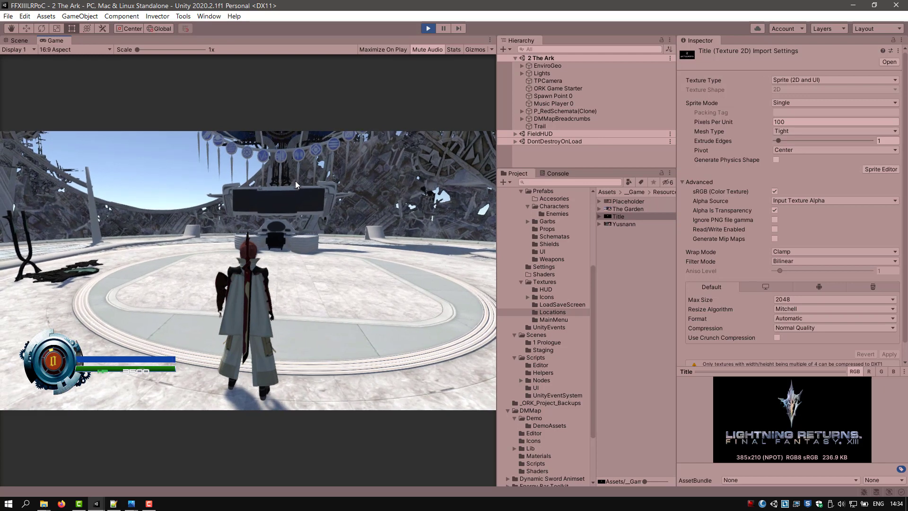
pyautogui.press('Escape')
pyautogui.click(262, 268)
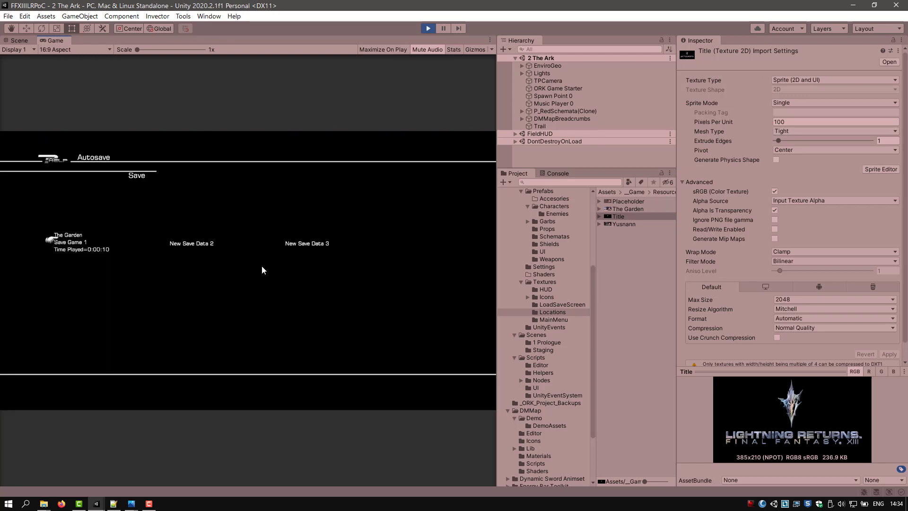
pyautogui.click(428, 29)
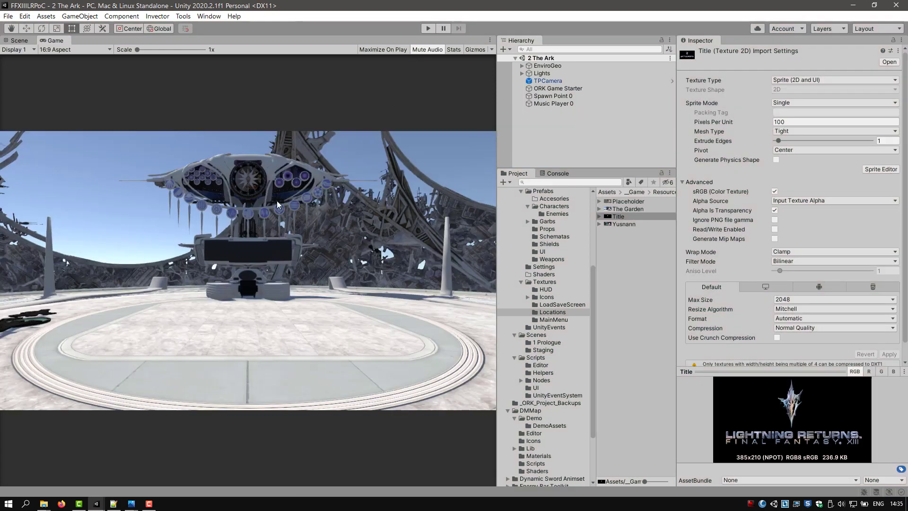
# Step: Create an area name object for The Garden with the ORK Scene Wizard, select it and close the wizard
pyautogui.click(209, 16)
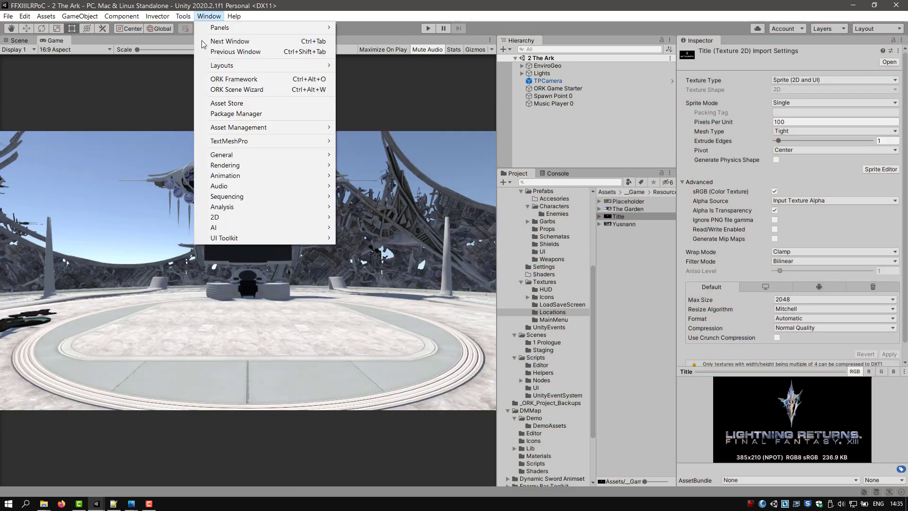
pyautogui.click(230, 90)
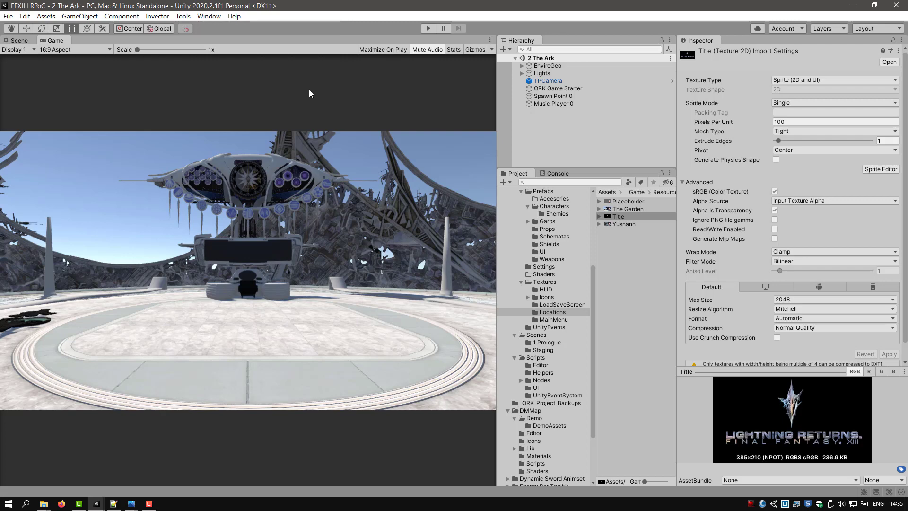
pyautogui.click(231, 105)
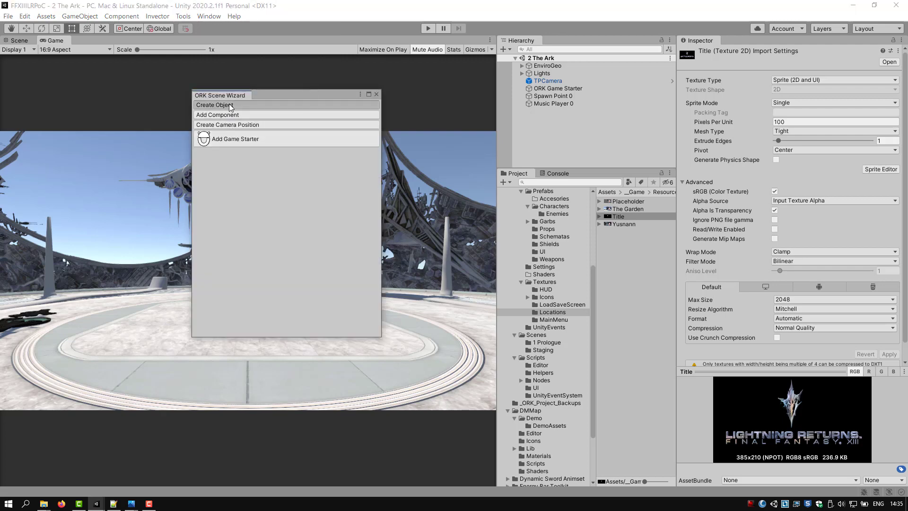
pyautogui.click(227, 204)
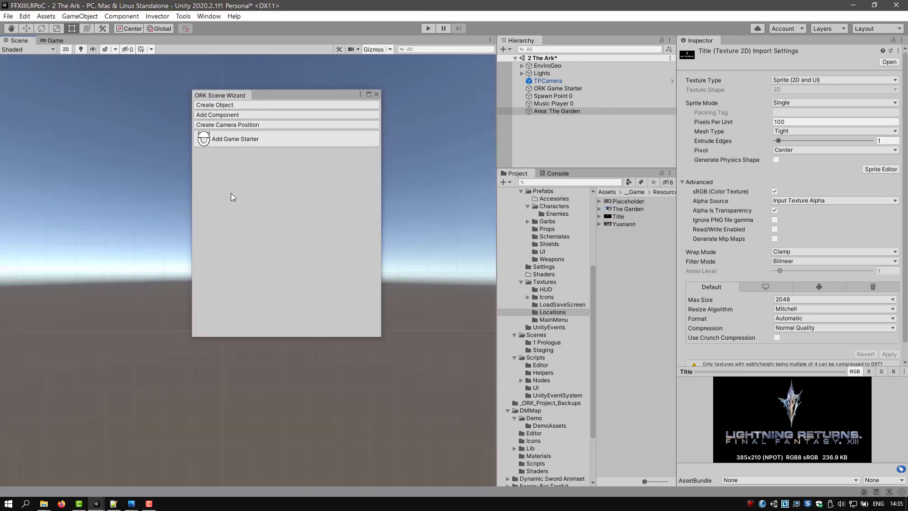
pyautogui.click(565, 111)
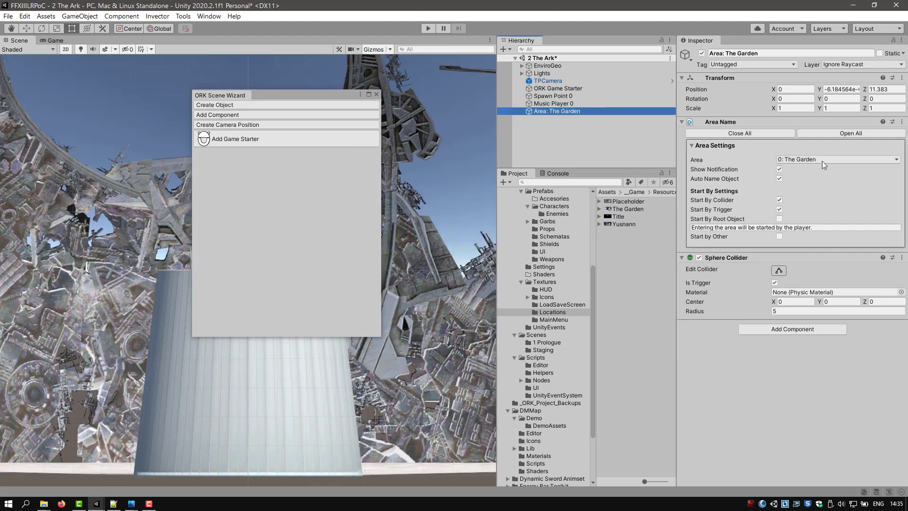
pyautogui.click(376, 94)
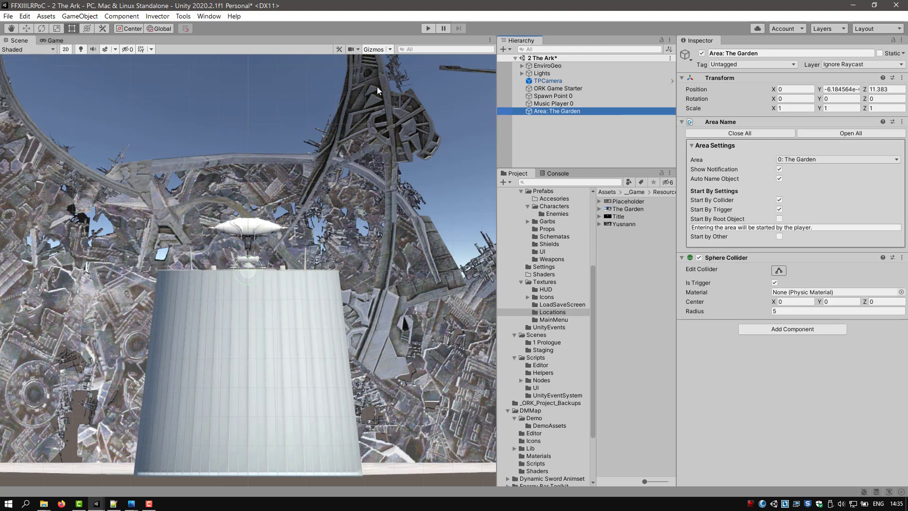
# Step: Scale The Garden's area object uniformly to about 5.18, enlarging its sphere collider over the round platform
pyautogui.click(65, 49)
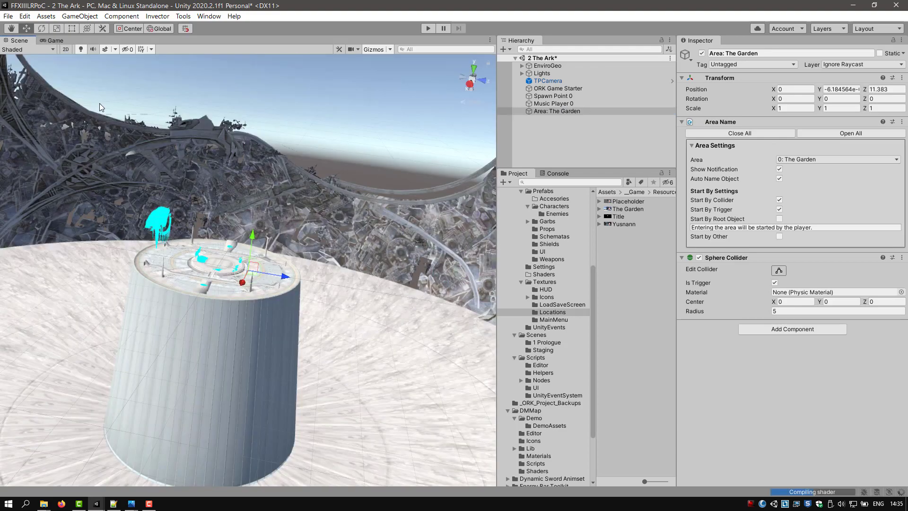
pyautogui.click(472, 69)
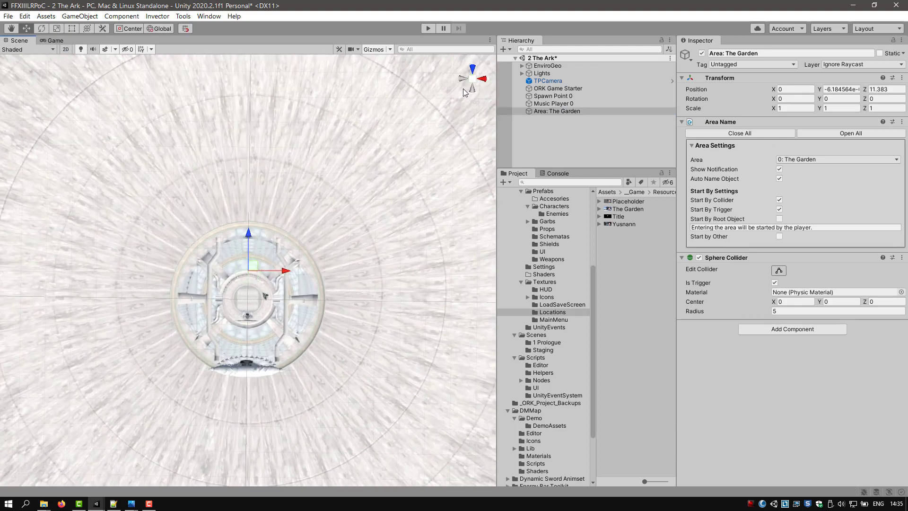
pyautogui.scroll(-5, 374, 123)
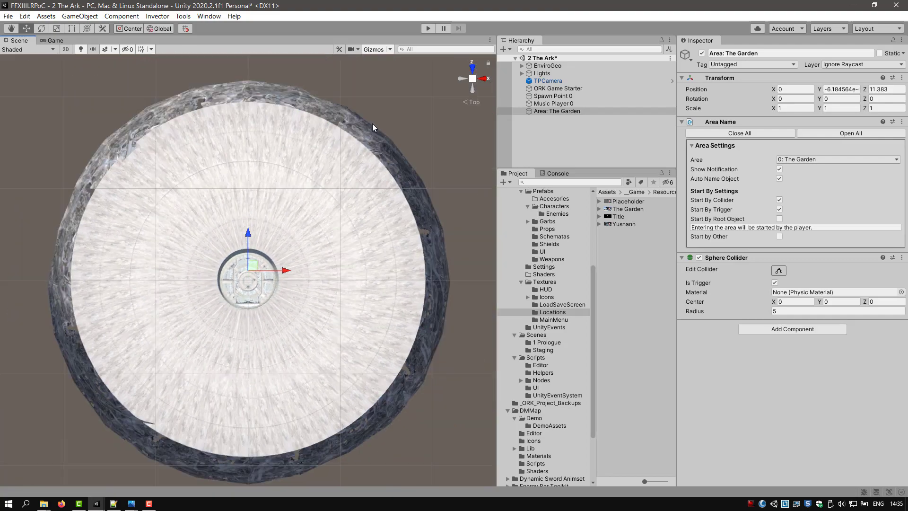
pyautogui.scroll(1, 416, 129)
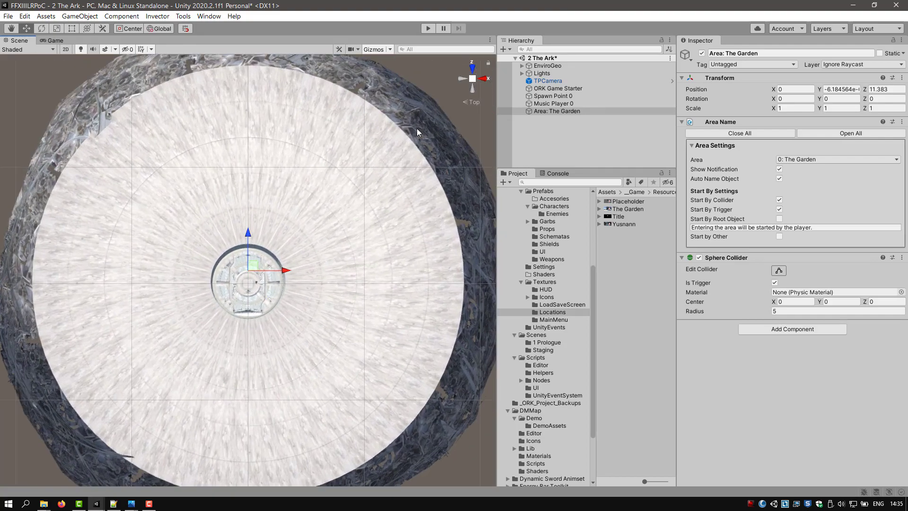
pyautogui.click(557, 112)
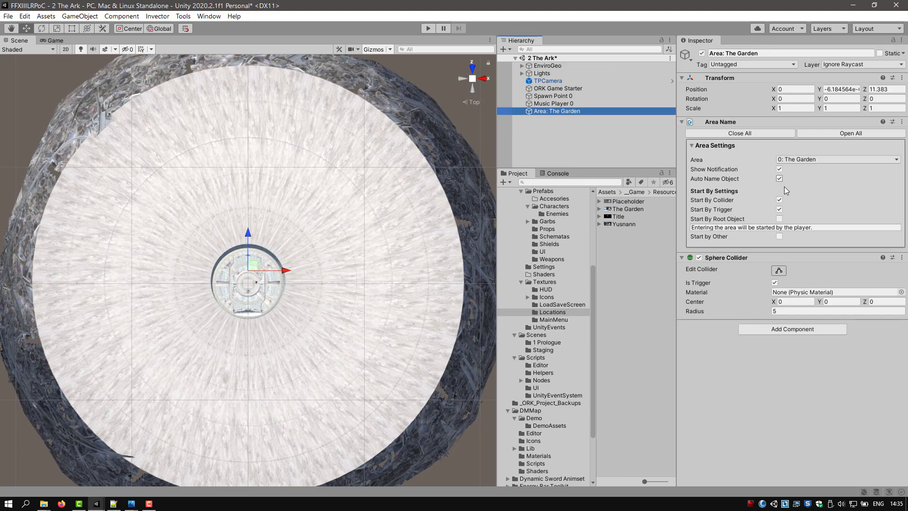
pyautogui.click(778, 270)
pyautogui.scroll(2, 325, 263)
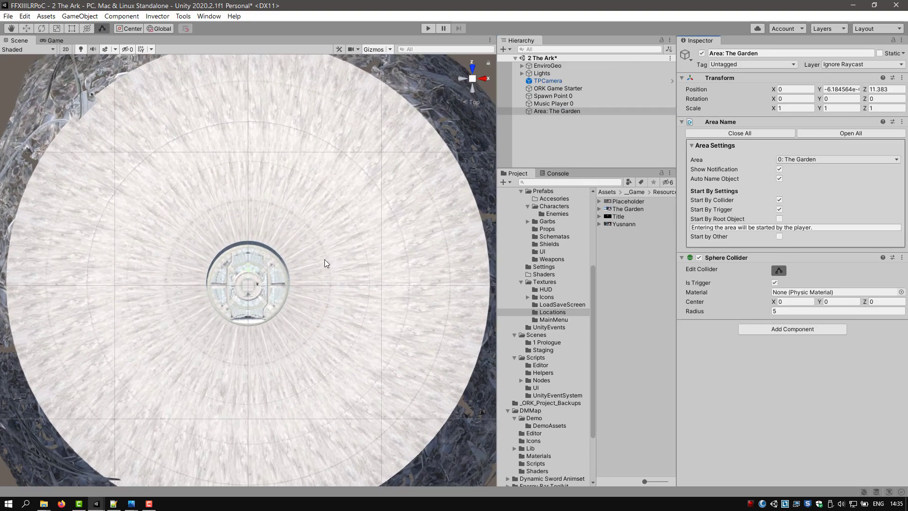
pyautogui.scroll(-2, 326, 263)
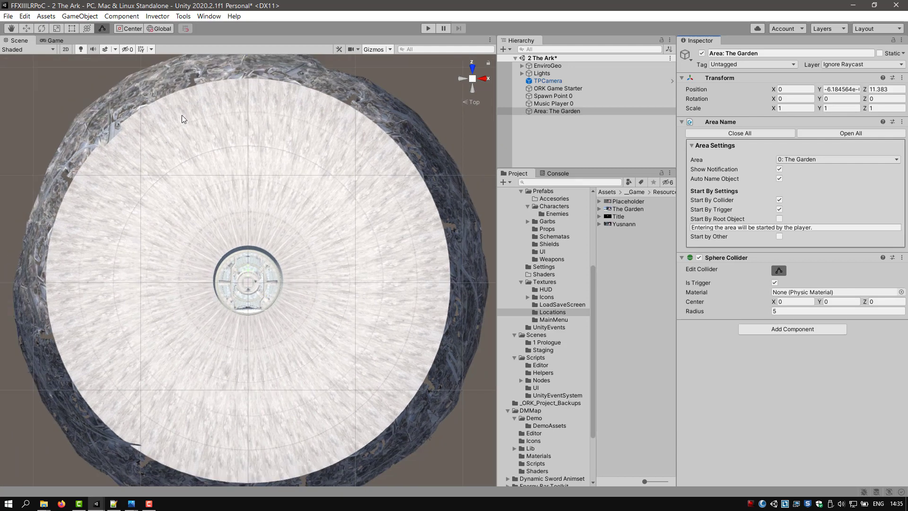
pyautogui.click(56, 28)
pyautogui.moveTo(248, 268); pyautogui.dragTo(345, 213)
pyautogui.scroll(8, 312, 238)
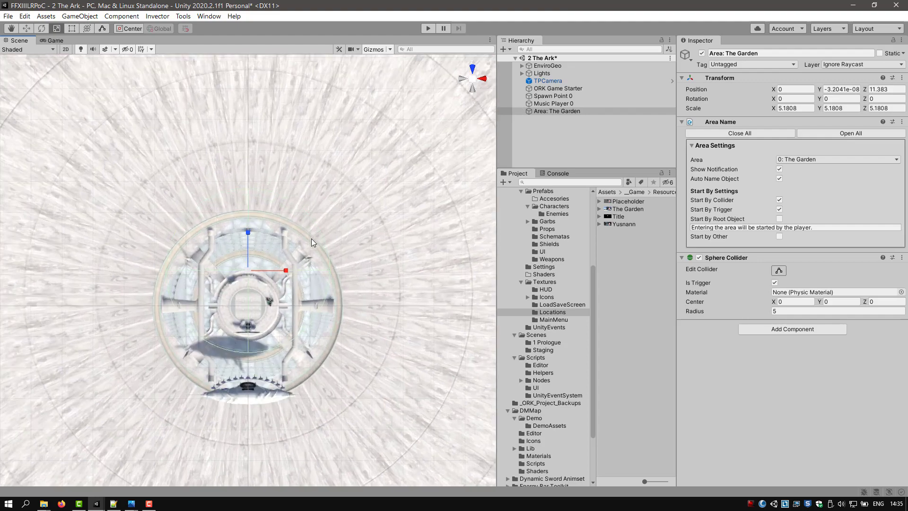
pyautogui.scroll(6, 311, 238)
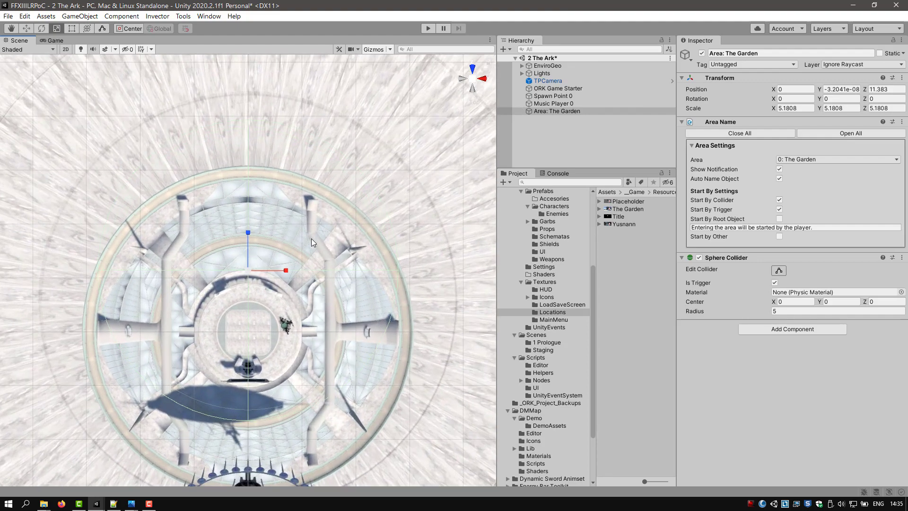
# Step: Move The Garden's area object along the Z axis to about -1.3, viewing the platform from the right side
pyautogui.click(481, 78)
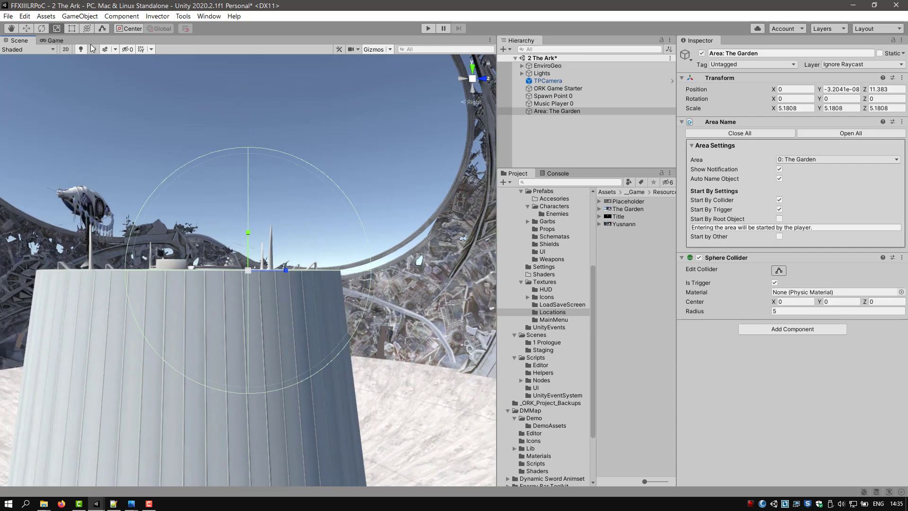
pyautogui.click(26, 28)
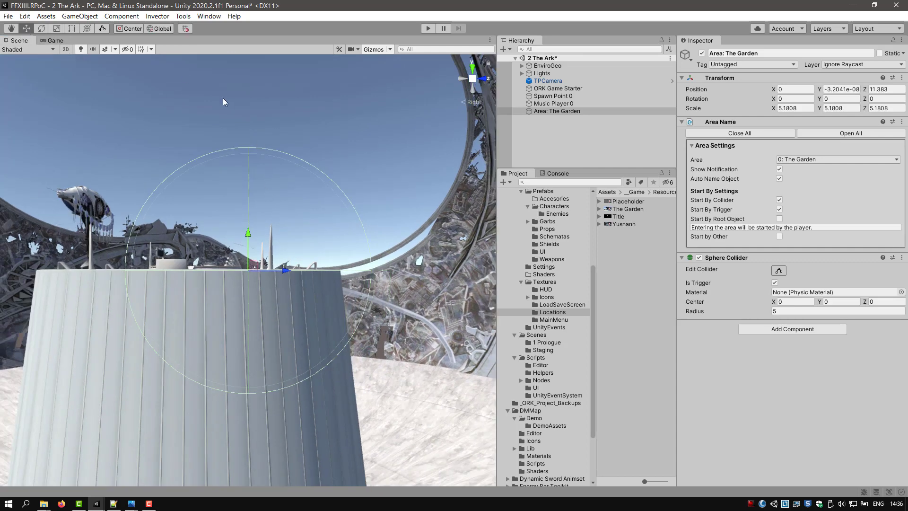
pyautogui.click(544, 112)
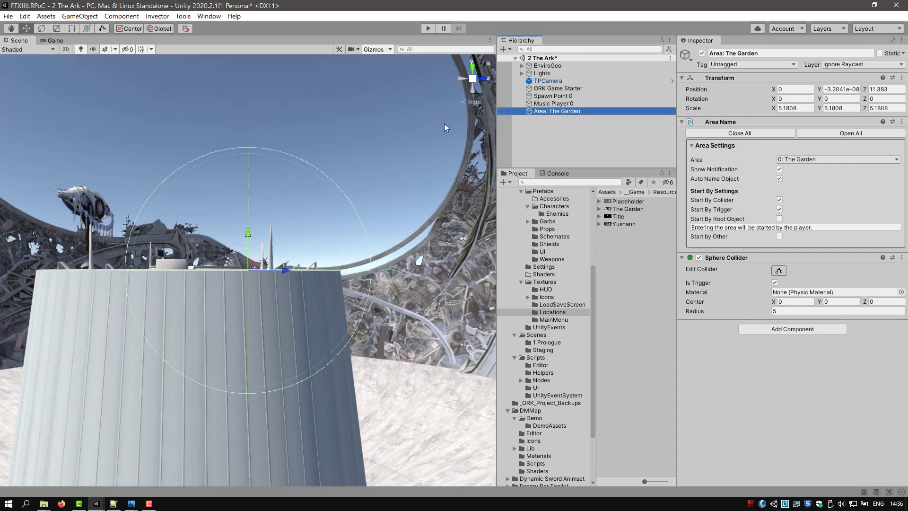
pyautogui.moveTo(288, 271); pyautogui.dragTo(231, 263)
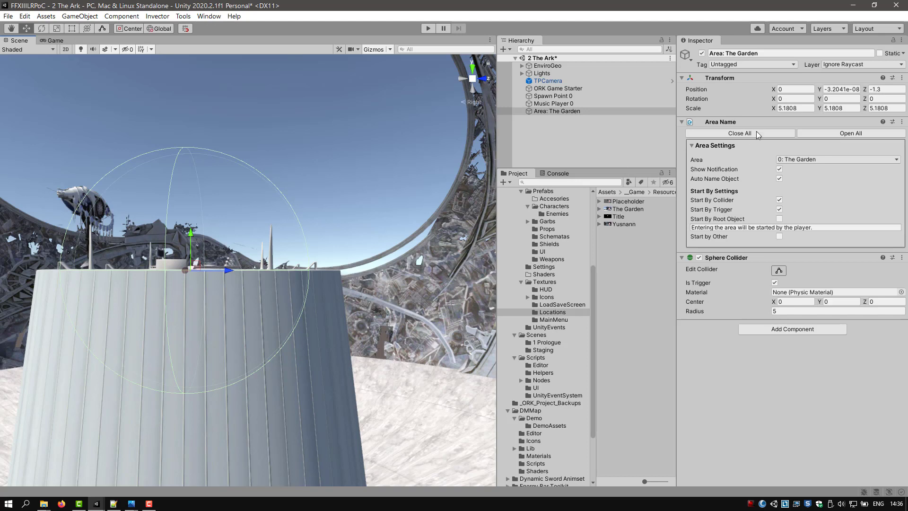
# Step: Enlarge The Garden's area object uniformly to a scale of about 6.37 so its sphere spans the platform
pyautogui.click(778, 270)
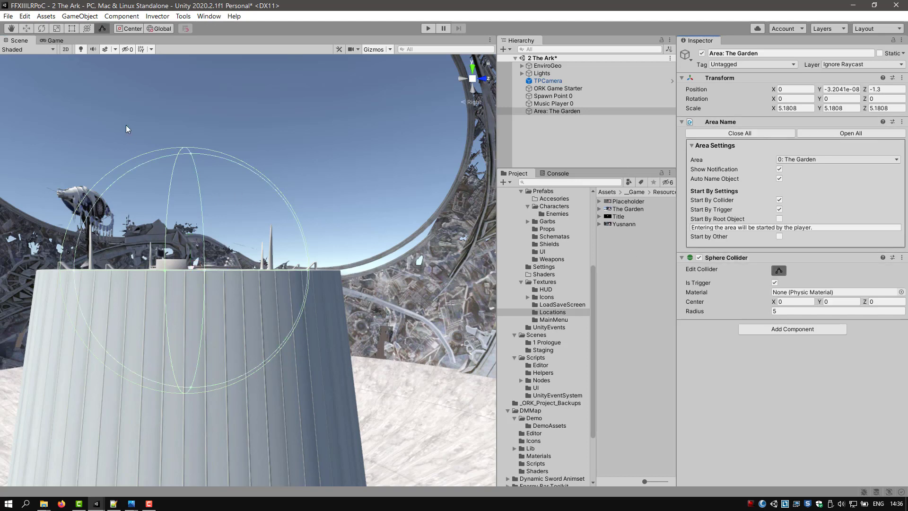
pyautogui.click(57, 28)
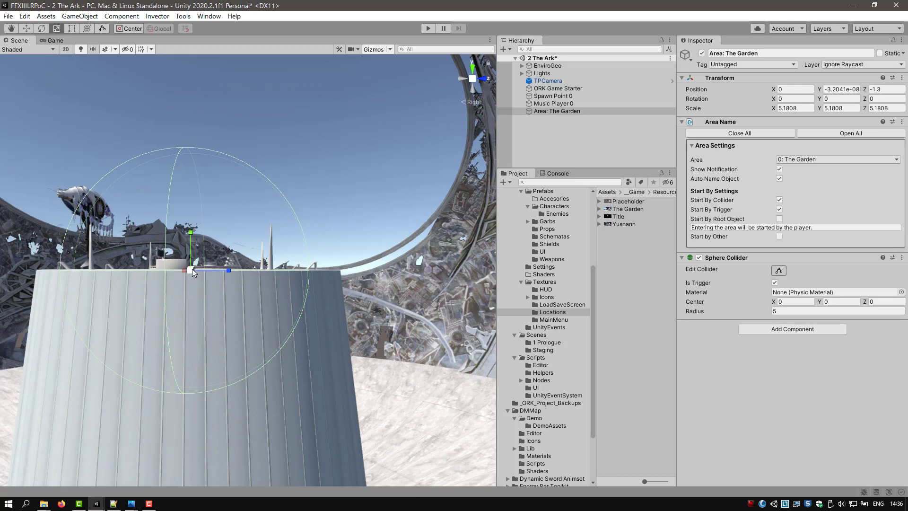
pyautogui.moveTo(192, 268)
pyautogui.mouseDown()
pyautogui.moveTo(209, 262)
pyautogui.moveTo(201, 265)
pyautogui.mouseUp()
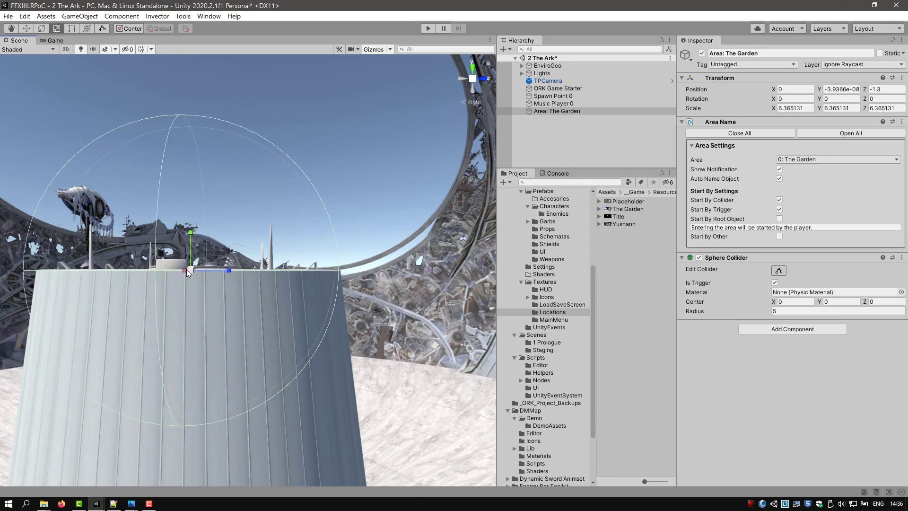
# Step: Shift The Garden's area object to Z -0.3 to center its sphere on the platform, and save the scene
pyautogui.click(26, 29)
pyautogui.click(539, 110)
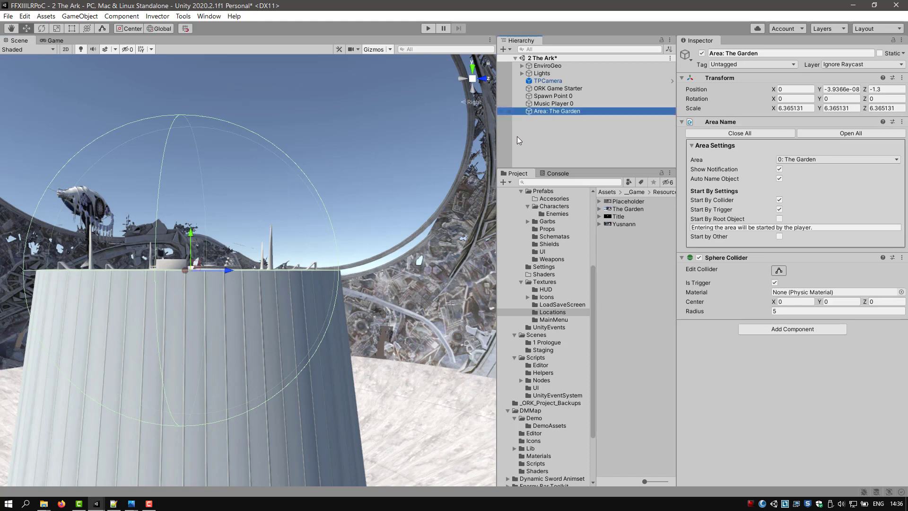
pyautogui.keyDown('ctrl'); pyautogui.moveTo(228, 268); pyautogui.dragTo(231, 269); pyautogui.keyUp('ctrl')
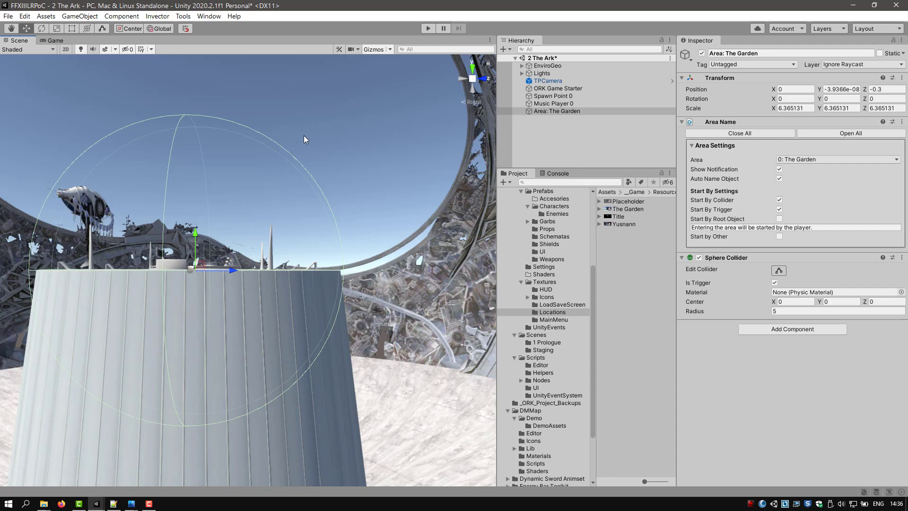
pyautogui.hotkey('ctrl', 's')
# Step: Run the scene and open the Save screen from the pause menu to check the save slots
pyautogui.click(428, 29)
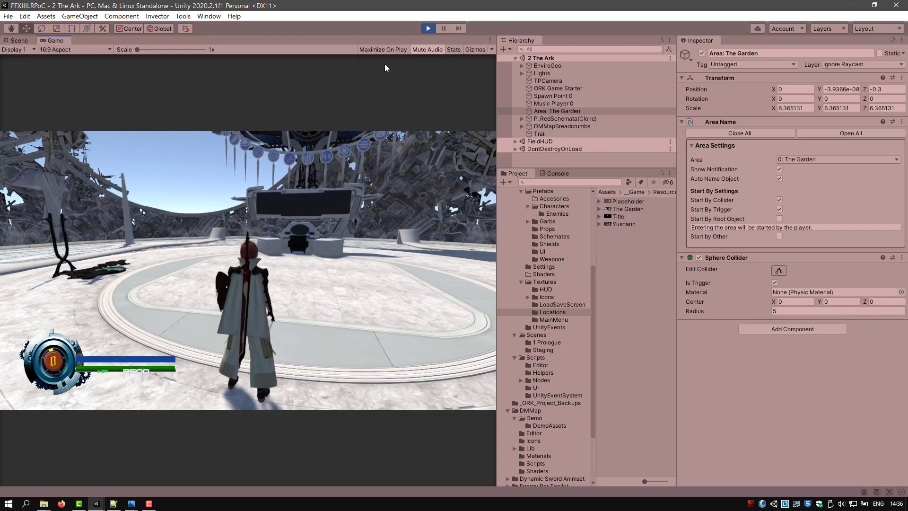
pyautogui.press('Escape')
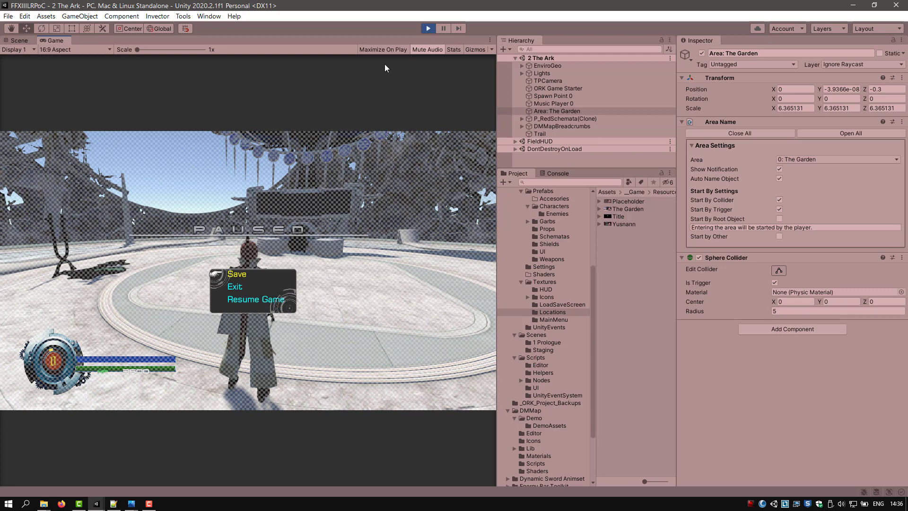
pyautogui.press('Return')
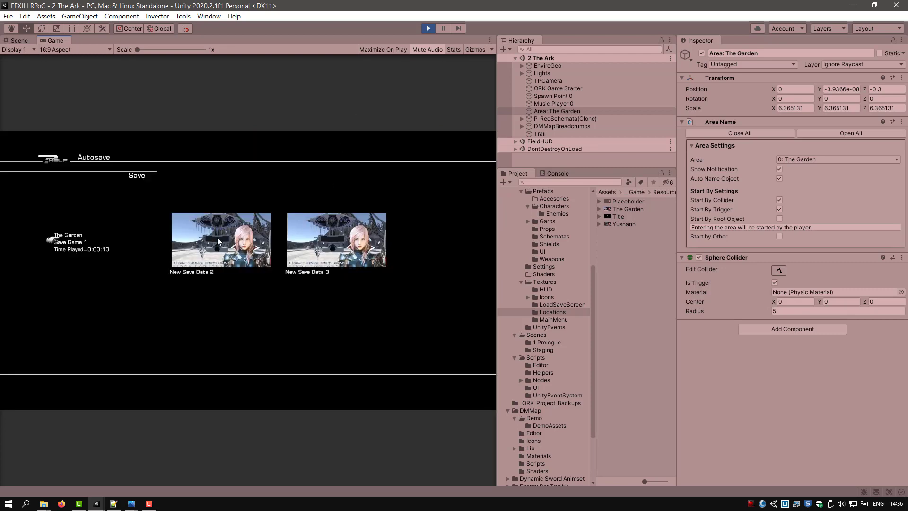
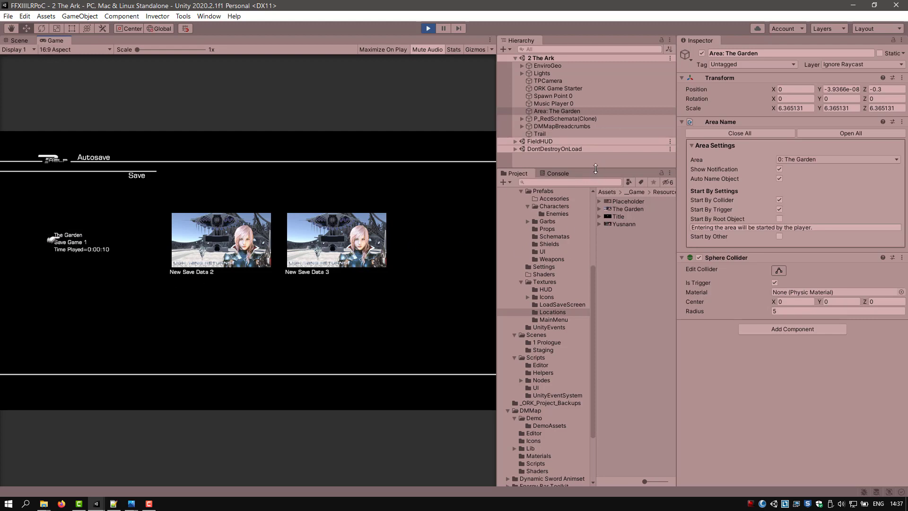
# Step: Expand the running game's _ORK object through _ORKCanvas and Layer 0: UI to examine the GUI boxes down to SaveGameGUIBox
pyautogui.moveTo(596, 168); pyautogui.dragTo(595, 264)
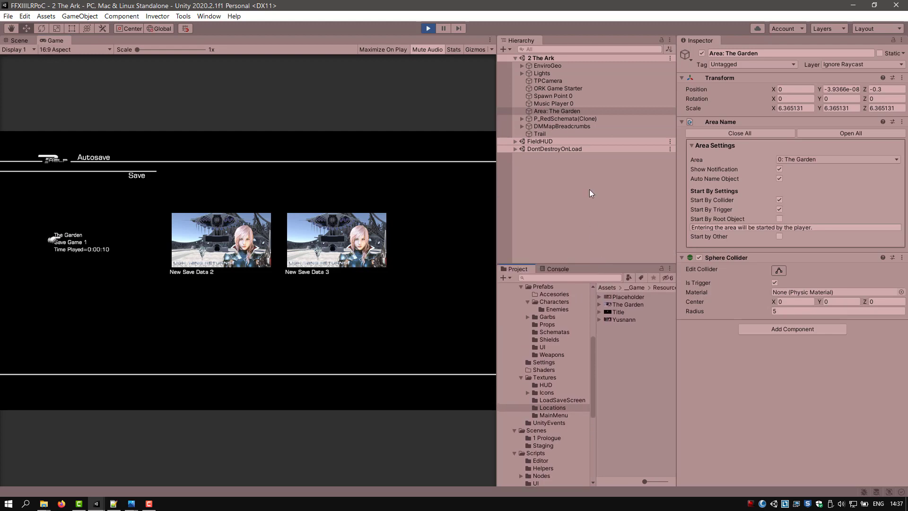
pyautogui.click(515, 150)
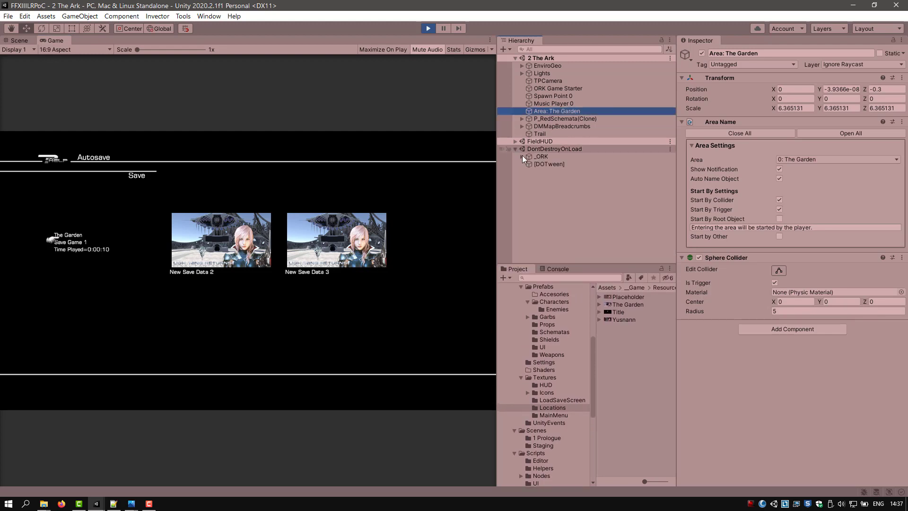
pyautogui.click(521, 156)
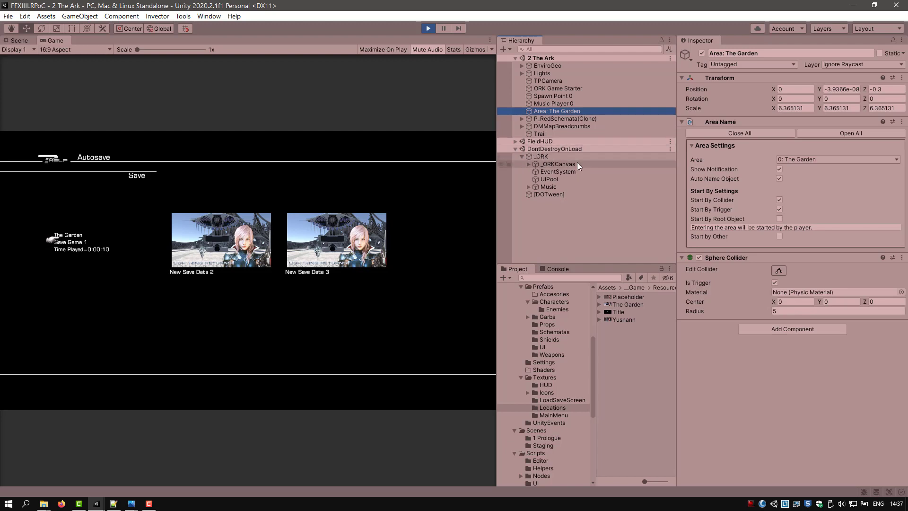
pyautogui.click(559, 164)
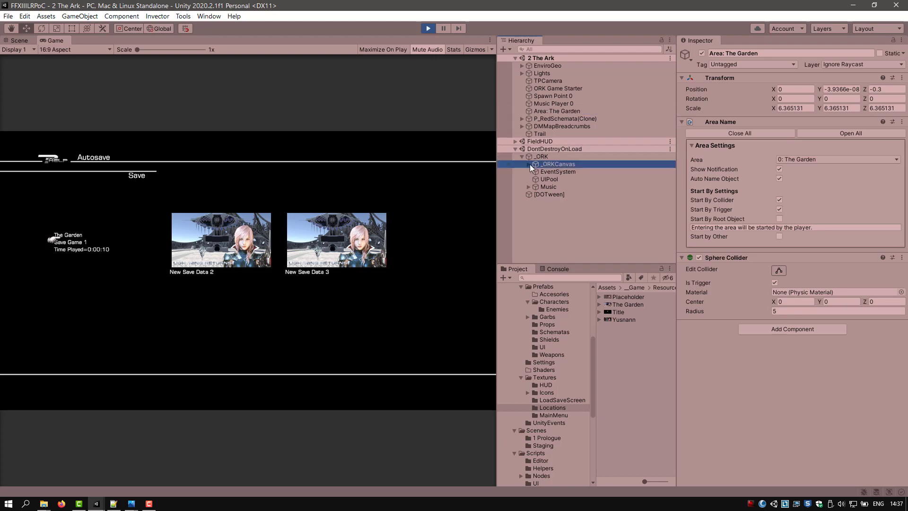
pyautogui.click(529, 164)
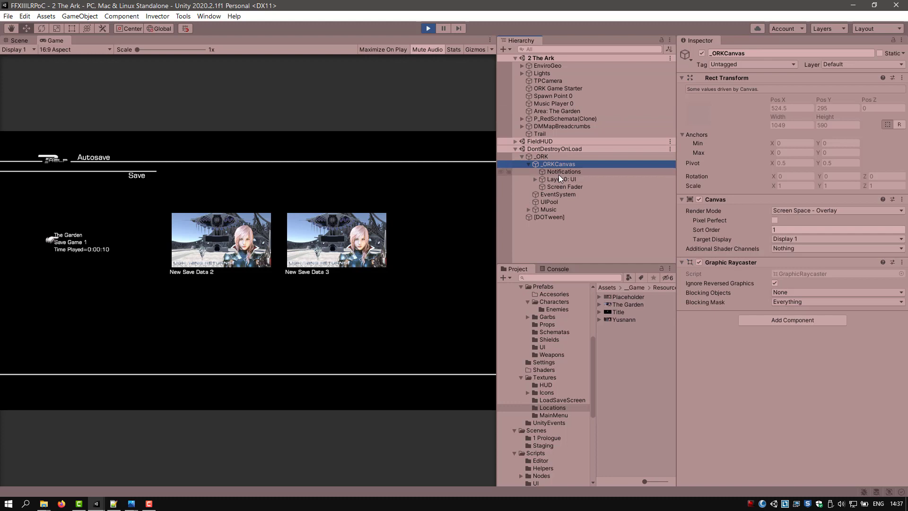
pyautogui.click(534, 180)
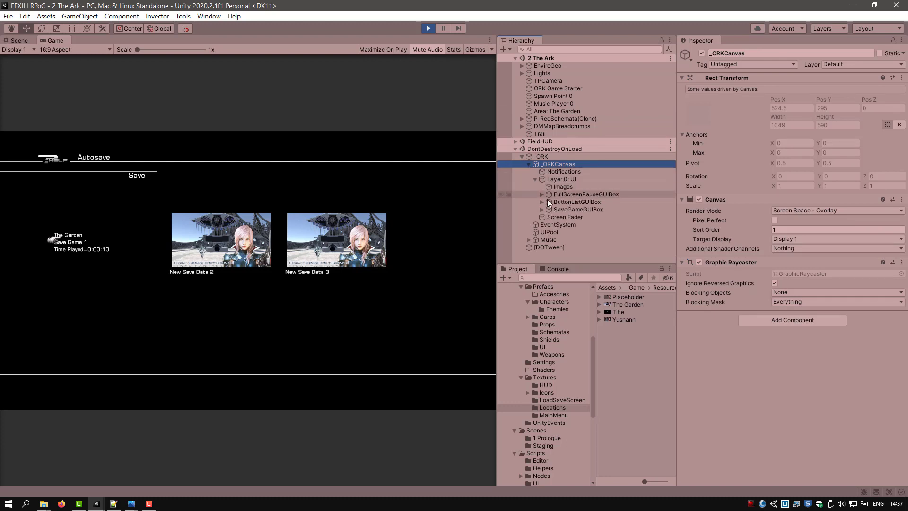
pyautogui.click(569, 194)
pyautogui.click(566, 202)
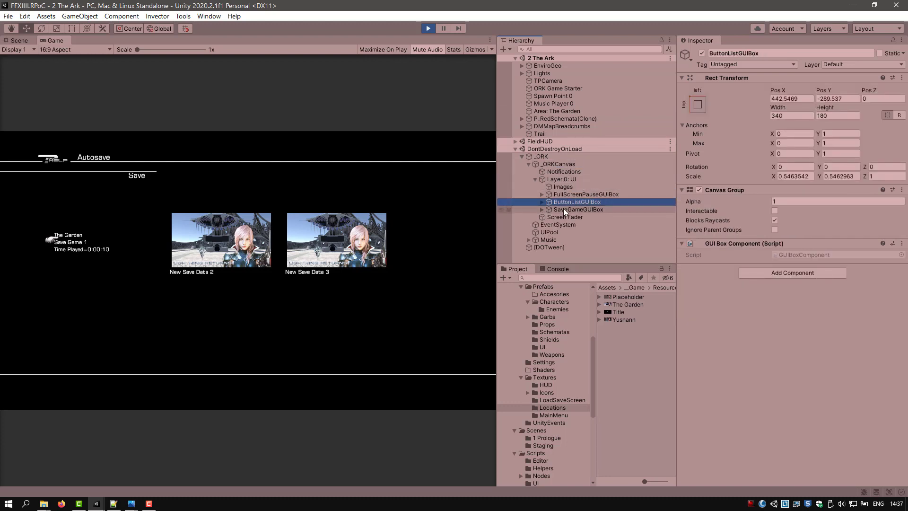
pyautogui.click(563, 209)
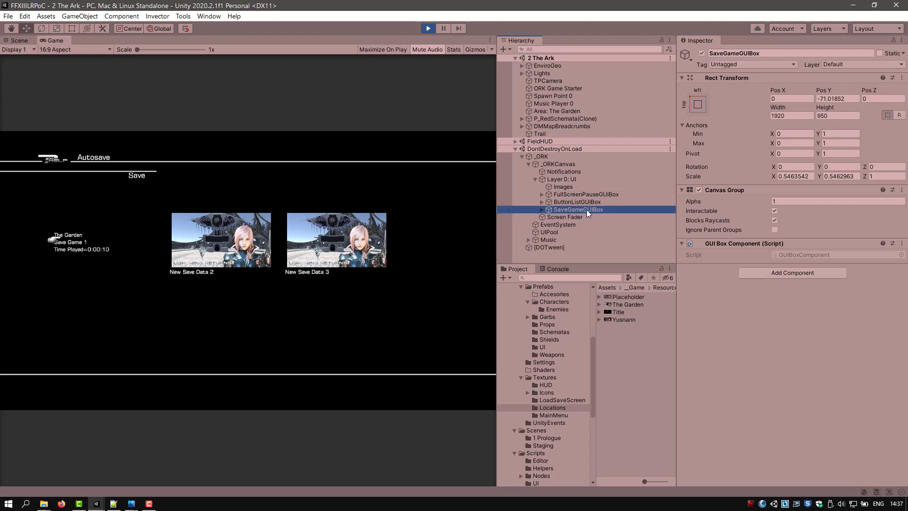
pyautogui.click(541, 209)
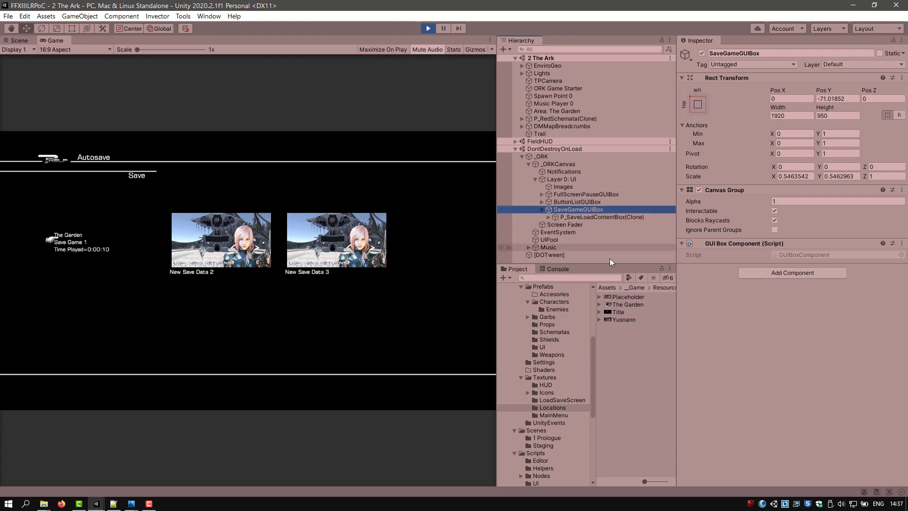
# Step: Find Choice0 in the Content of P_SaveLoadContentBox(Clone) and toggle it off and on to check which save slot it drives
pyautogui.moveTo(598, 262); pyautogui.dragTo(598, 358)
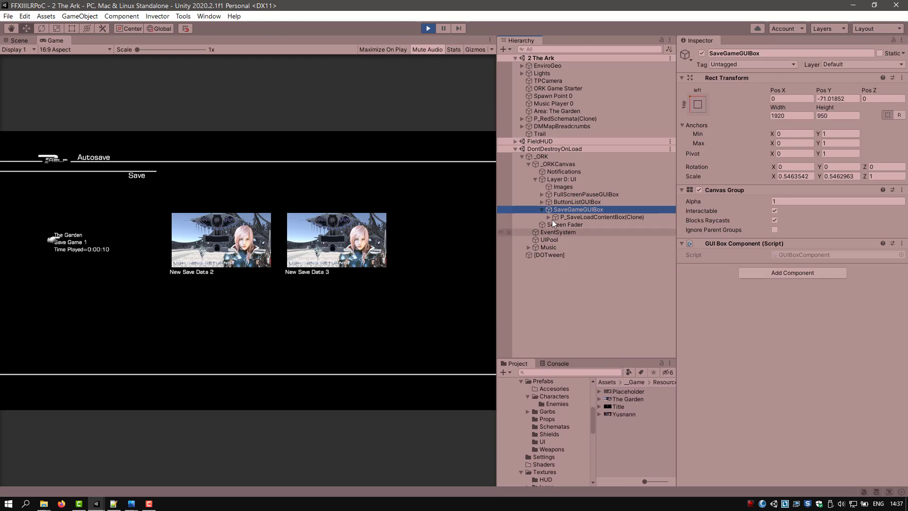
pyautogui.click(586, 217)
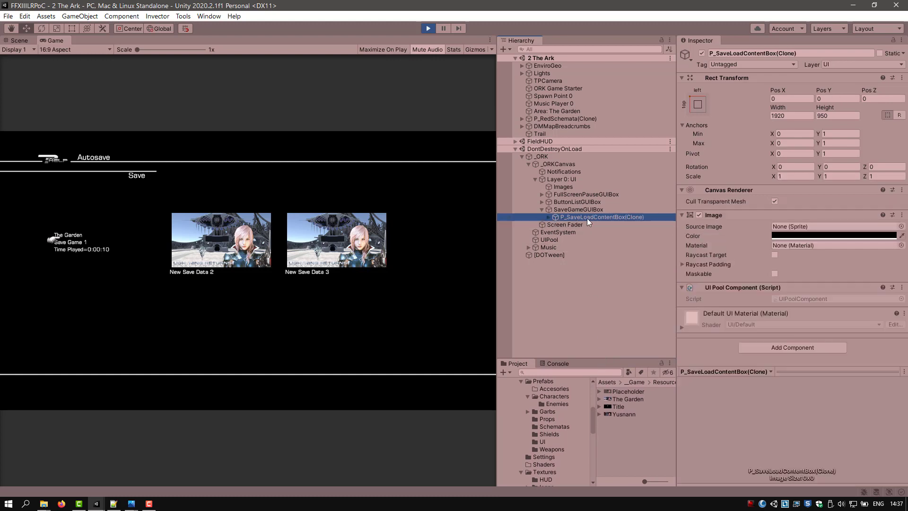
pyautogui.click(548, 217)
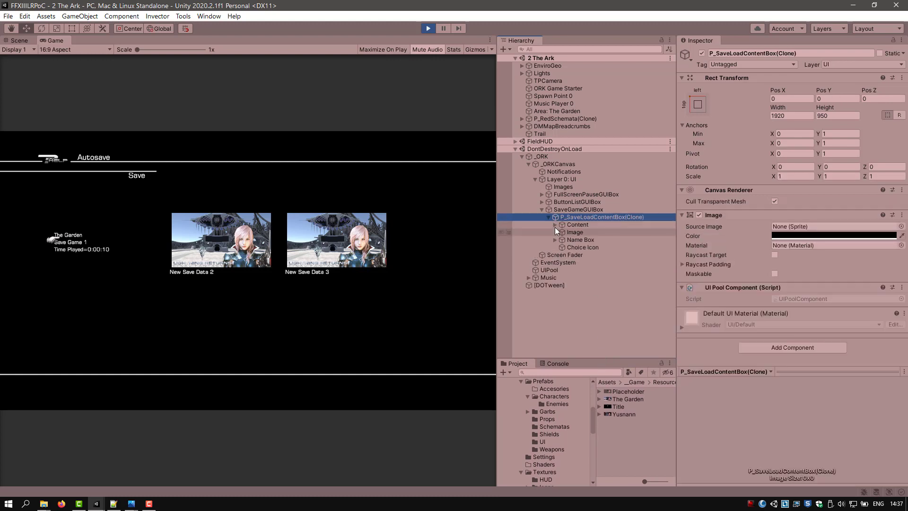
pyautogui.click(555, 225)
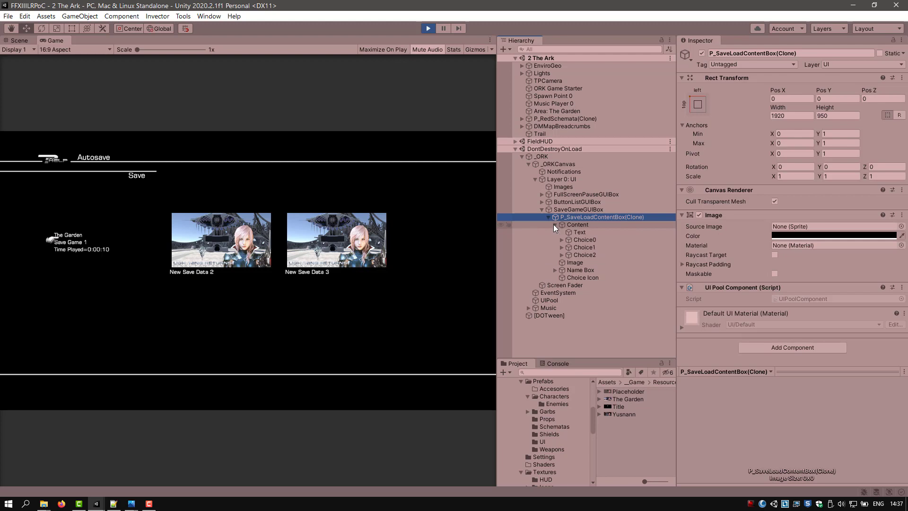
pyautogui.click(586, 240)
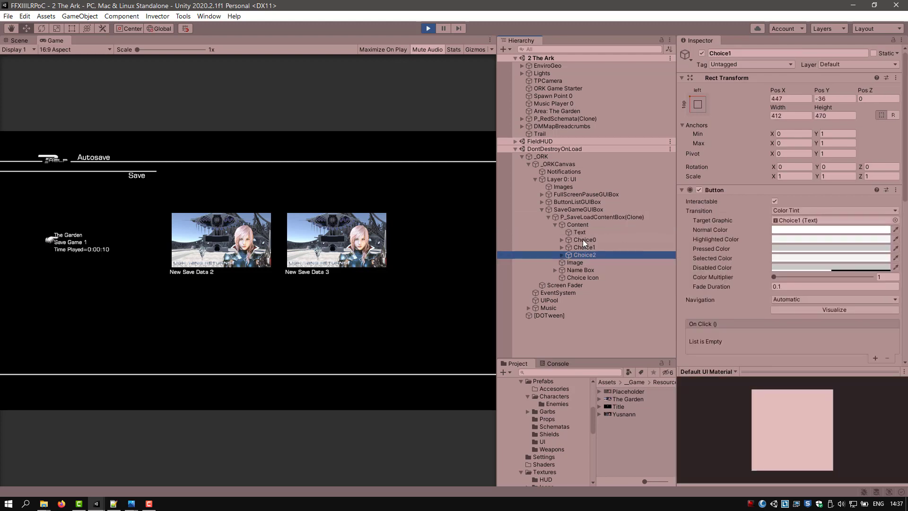
pyautogui.click(701, 53)
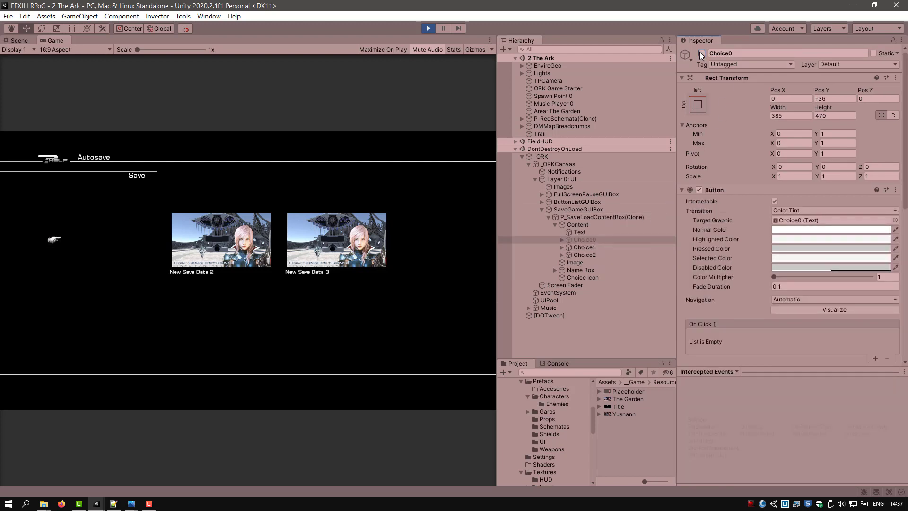
pyautogui.click(702, 53)
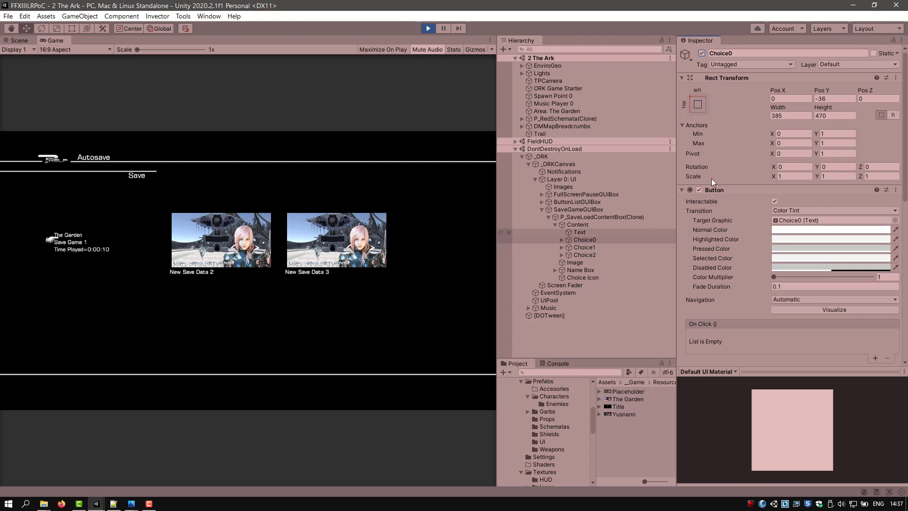
# Step: Examine the Text children of Choice0 to see how the first save slot's name, save number and play time are built
pyautogui.click(560, 240)
pyautogui.click(584, 248)
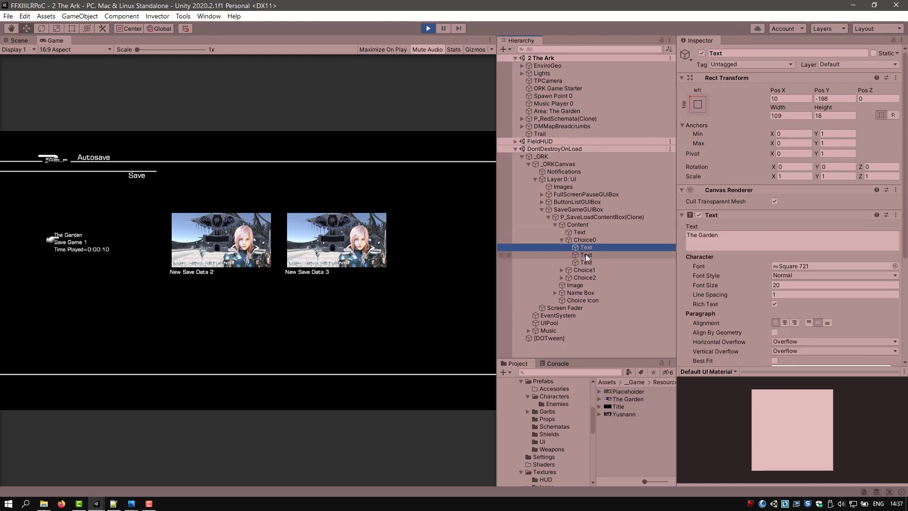
pyautogui.click(585, 254)
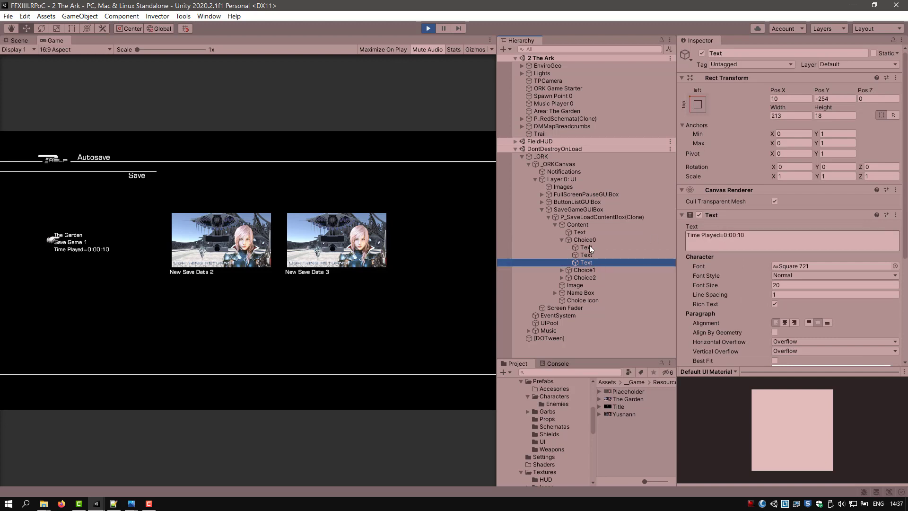
pyautogui.click(588, 248)
pyautogui.moveTo(586, 253)
pyautogui.mouseDown()
pyautogui.moveTo(585, 261)
pyautogui.moveTo(588, 239)
pyautogui.mouseUp()
pyautogui.click(586, 247)
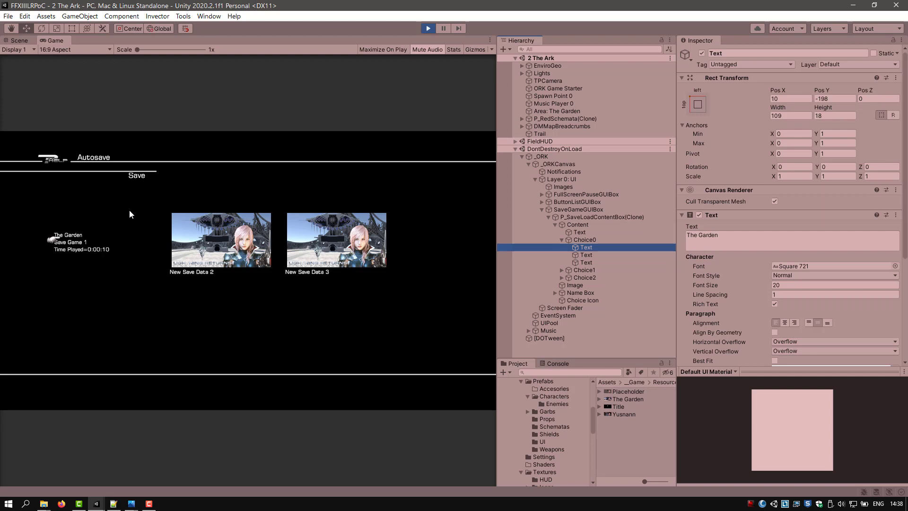
pyautogui.click(592, 255)
pyautogui.click(586, 269)
pyautogui.click(589, 239)
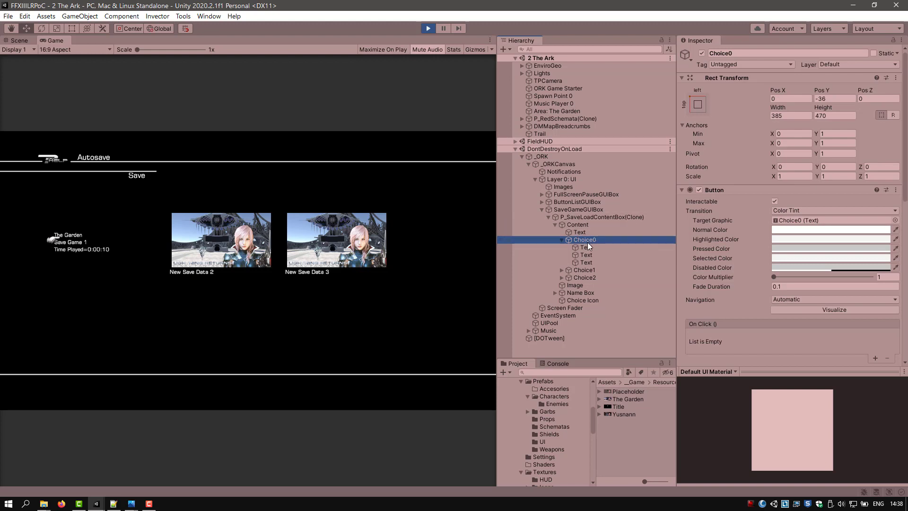
pyautogui.click(562, 240)
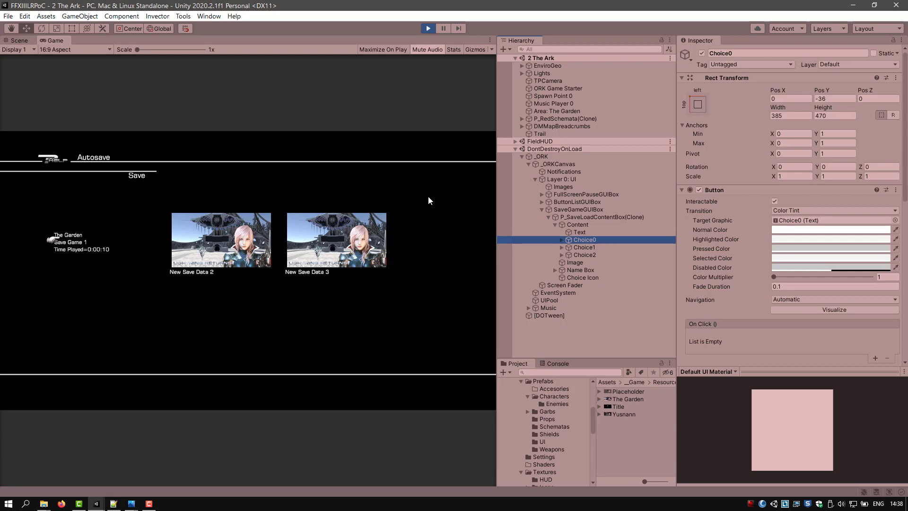
# Step: Stop the running game and open the Empty scene from the game's Scenes folder
pyautogui.click(428, 28)
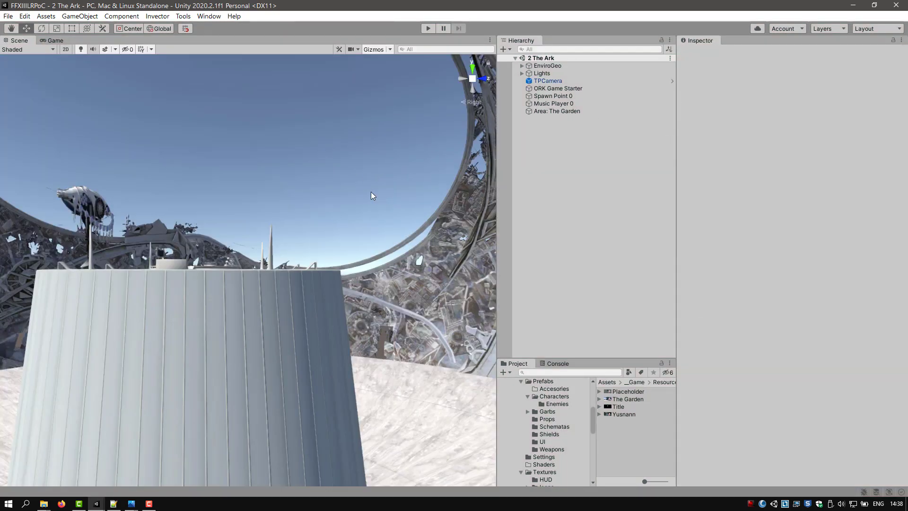
pyautogui.keyDown('alt'); pyautogui.moveTo(391, 225); pyautogui.dragTo(210, 310); pyautogui.keyUp('alt')
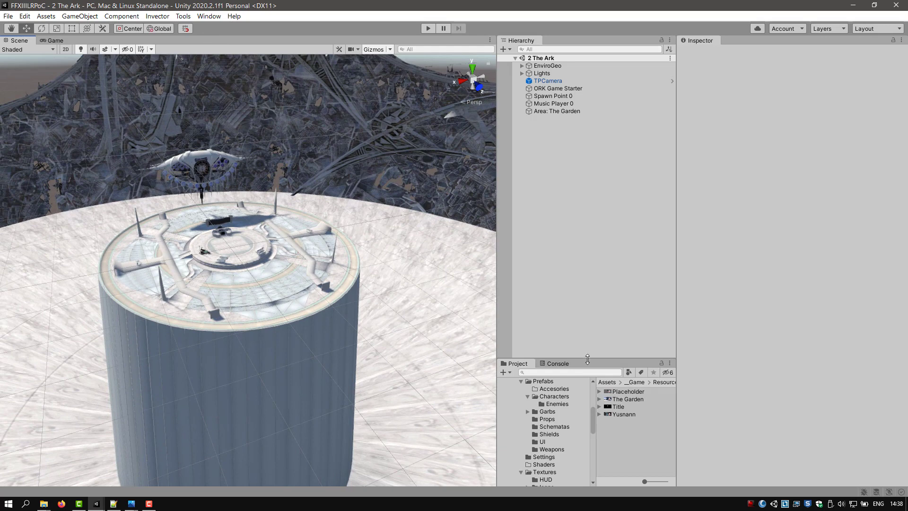
pyautogui.moveTo(591, 359); pyautogui.dragTo(600, 247)
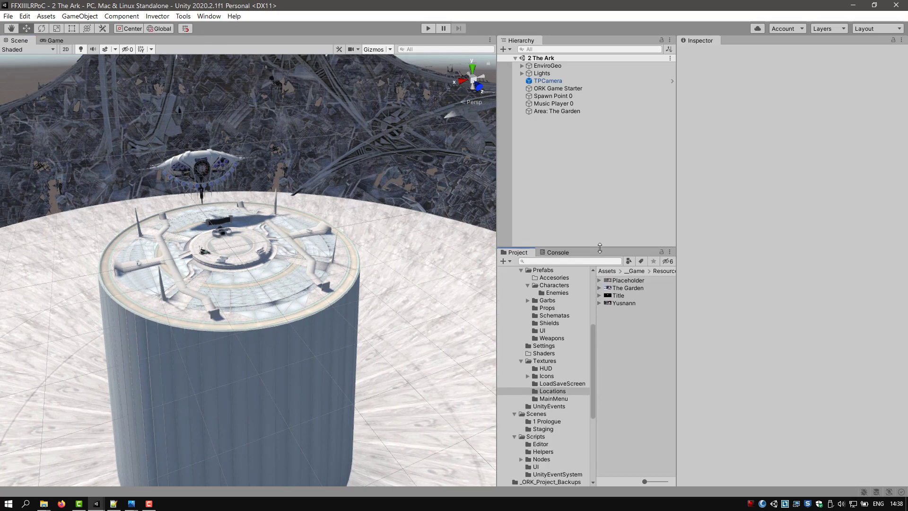
pyautogui.scroll(-4, 582, 350)
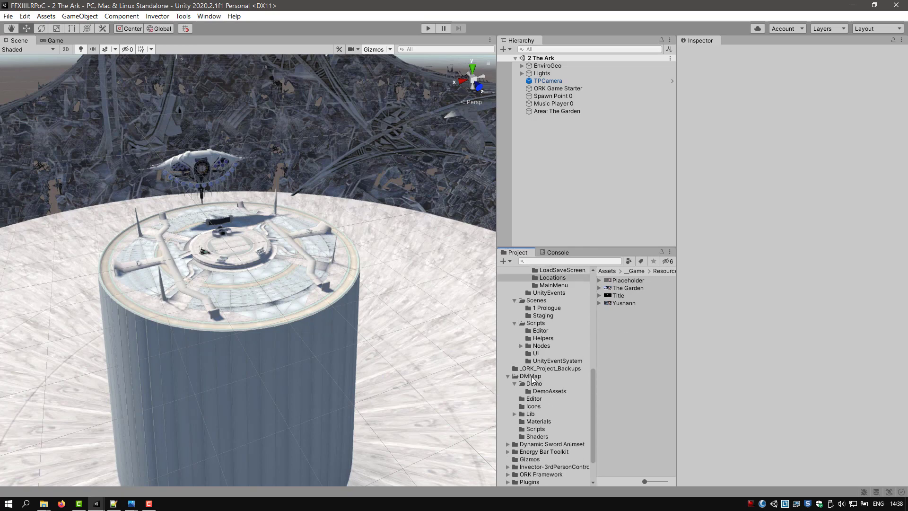
pyautogui.click(537, 301)
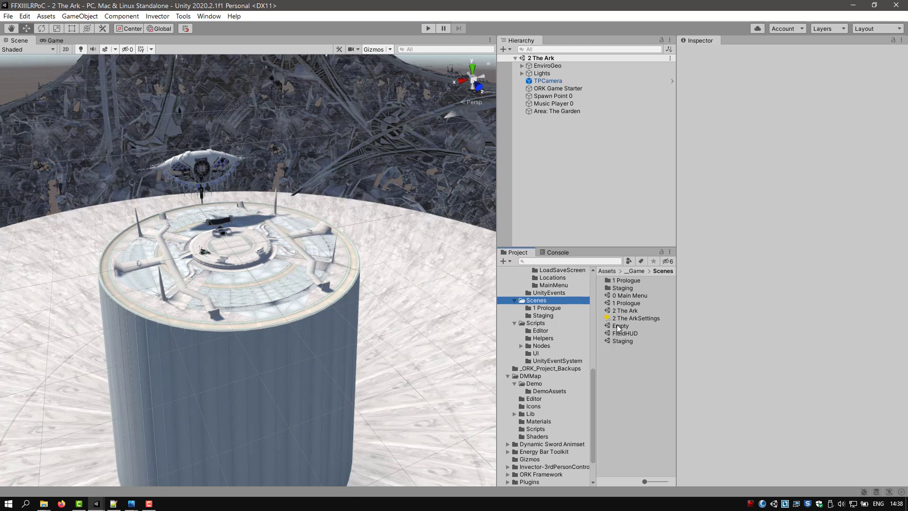
pyautogui.doubleClick(617, 325)
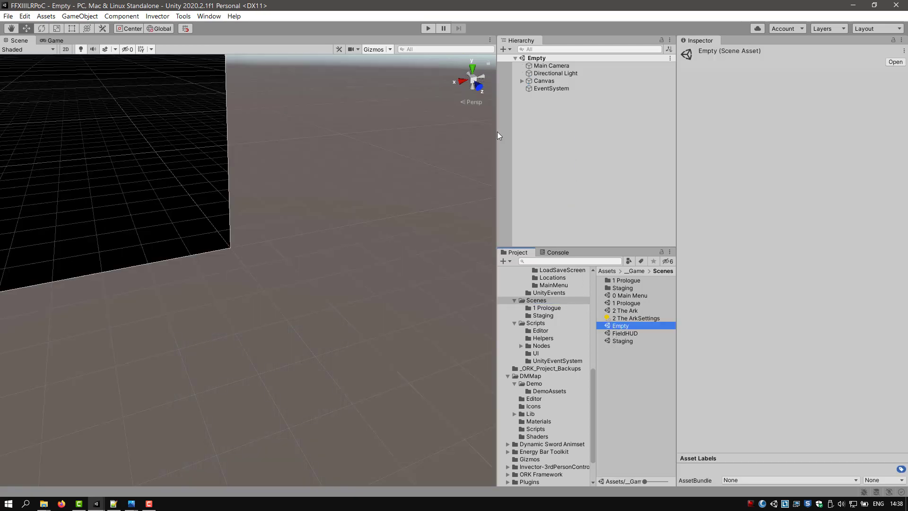
# Step: Add a new UI Button as a child of the Canvas, keeping its default name
pyautogui.click(520, 81)
pyautogui.click(520, 81)
pyautogui.click(546, 81)
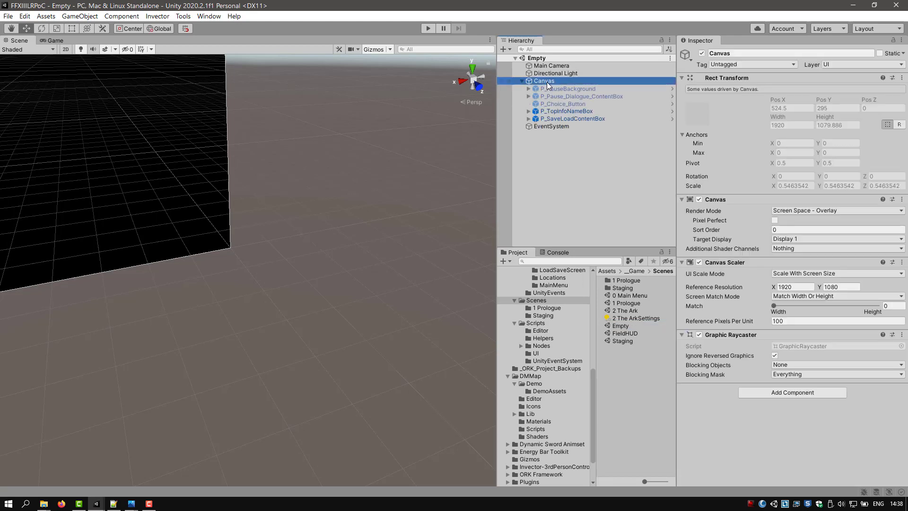
pyautogui.rightClick(547, 81)
pyautogui.moveTo(588, 279)
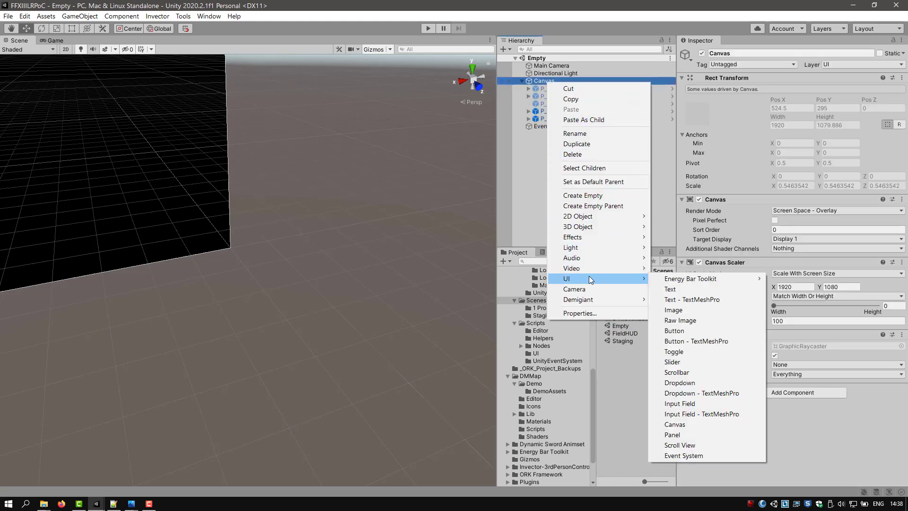
pyautogui.click(683, 330)
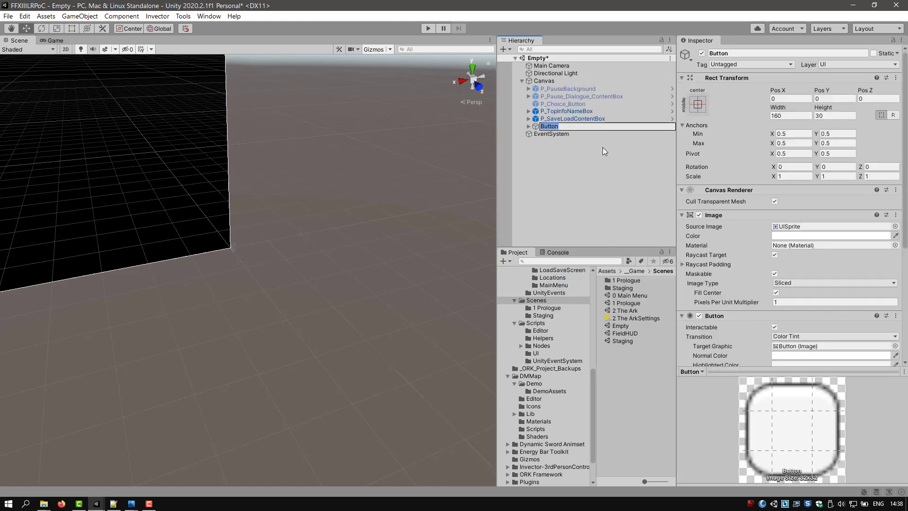
pyautogui.press('Return')
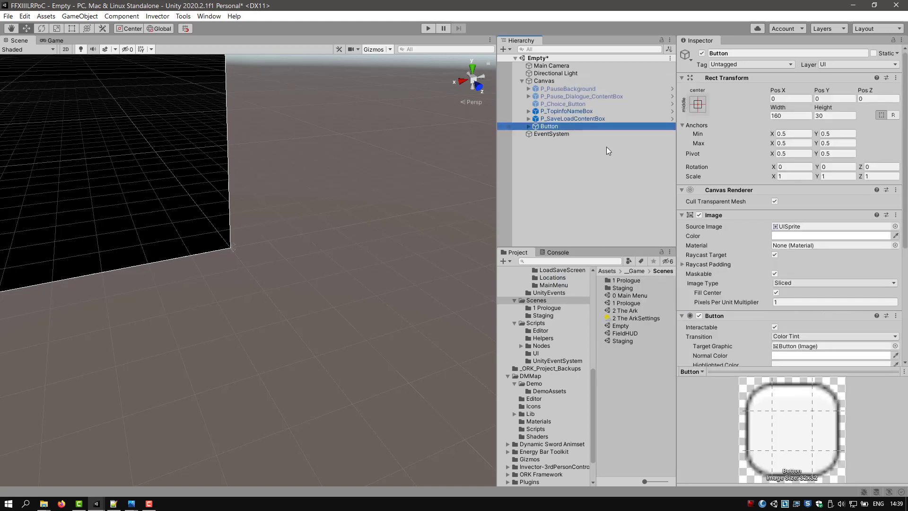
# Step: Rename the new button under the Canvas to P_LoadSaveChoice_Button and keep it selected
pyautogui.press('F2')
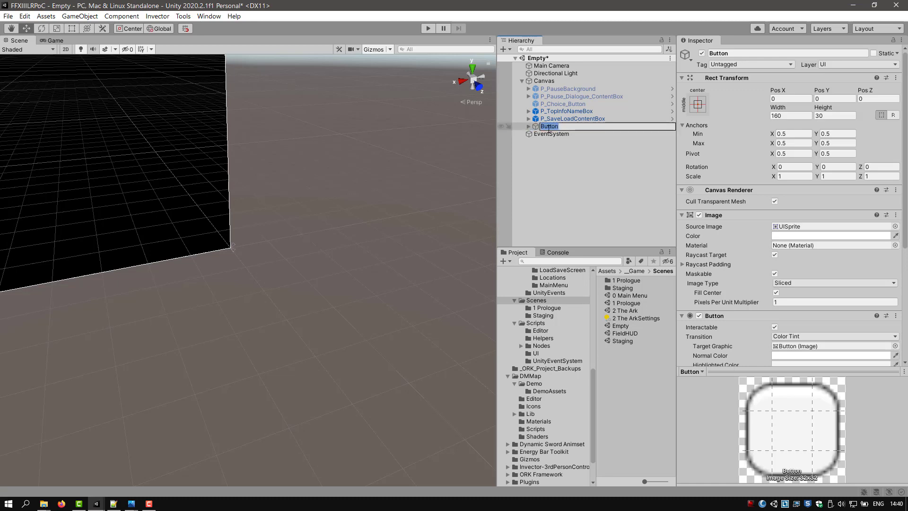
pyautogui.write('P_LoadSave')
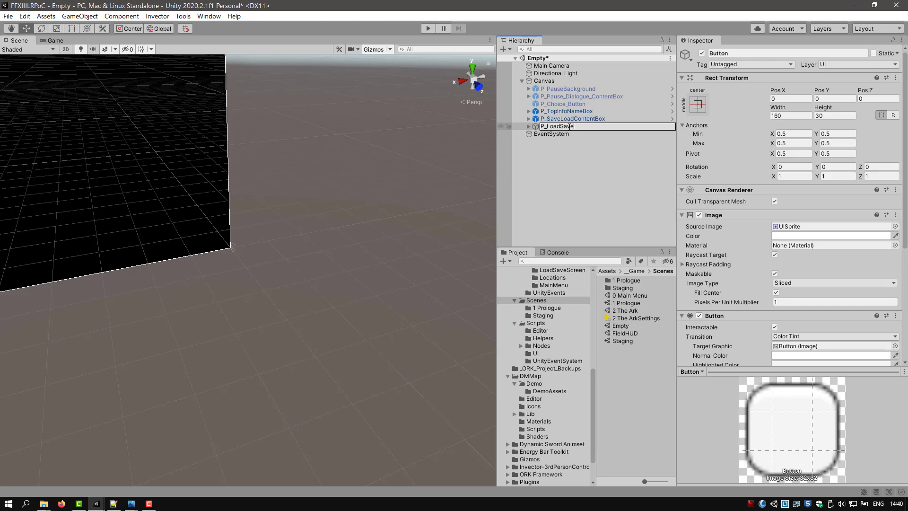
pyautogui.write('Choice_Button')
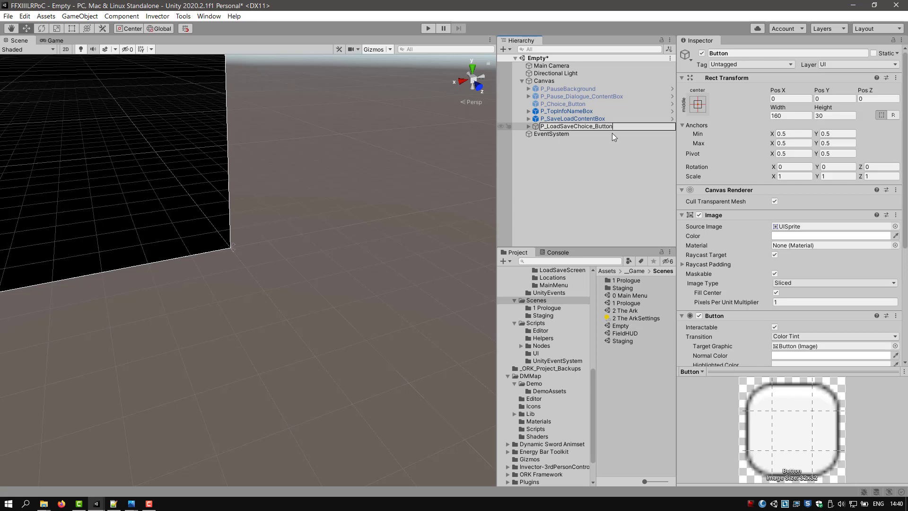
pyautogui.click(587, 141)
pyautogui.click(571, 127)
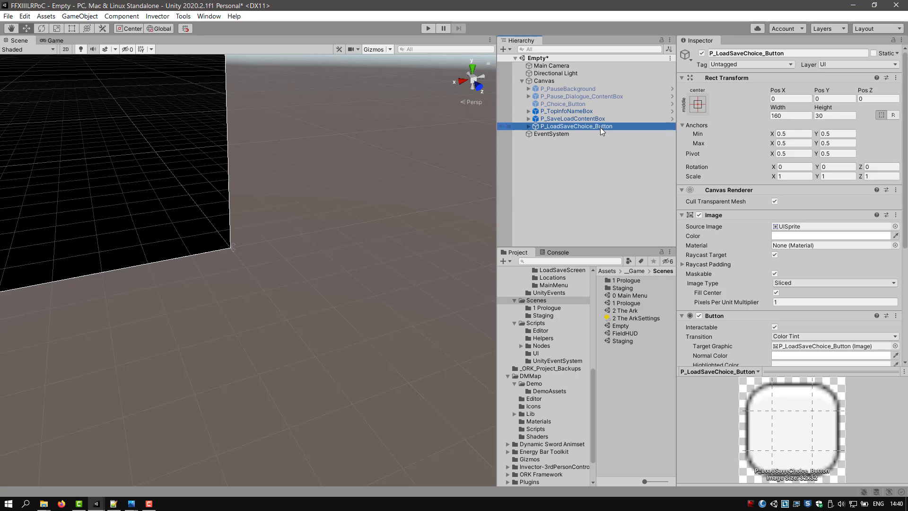
# Step: Resize P_LoadSaveChoice_Button to a width of 385 and a height of 470
pyautogui.click(804, 116)
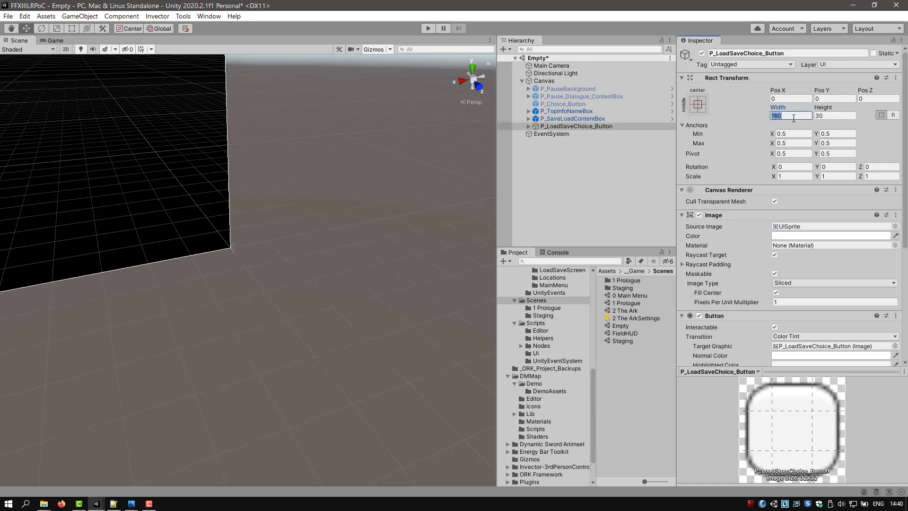
pyautogui.write('385')
pyautogui.click(836, 116)
pyautogui.write('470')
# Step: Make the button's Image invisible: disable Raycast Target and Maskable, clear its source sprite, and set its color alpha to 0
pyautogui.click(774, 255)
pyautogui.click(775, 274)
pyautogui.click(822, 228)
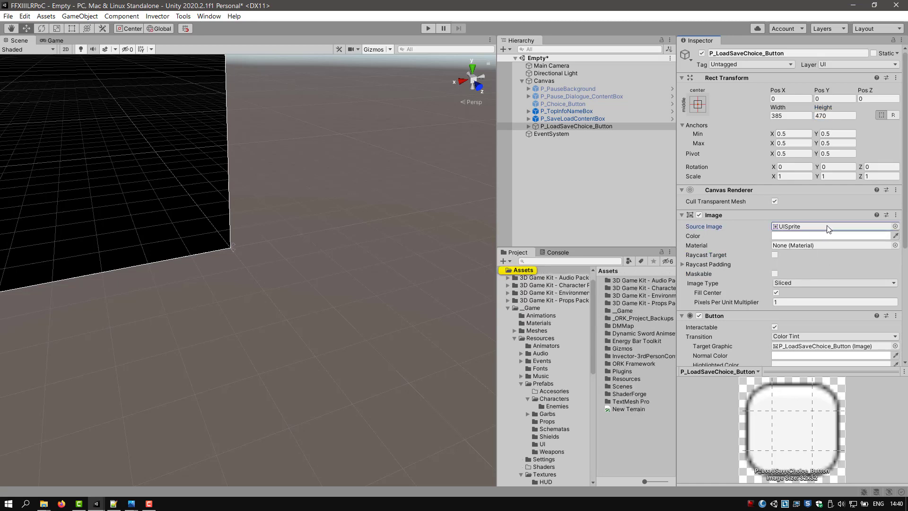
pyautogui.press('Delete')
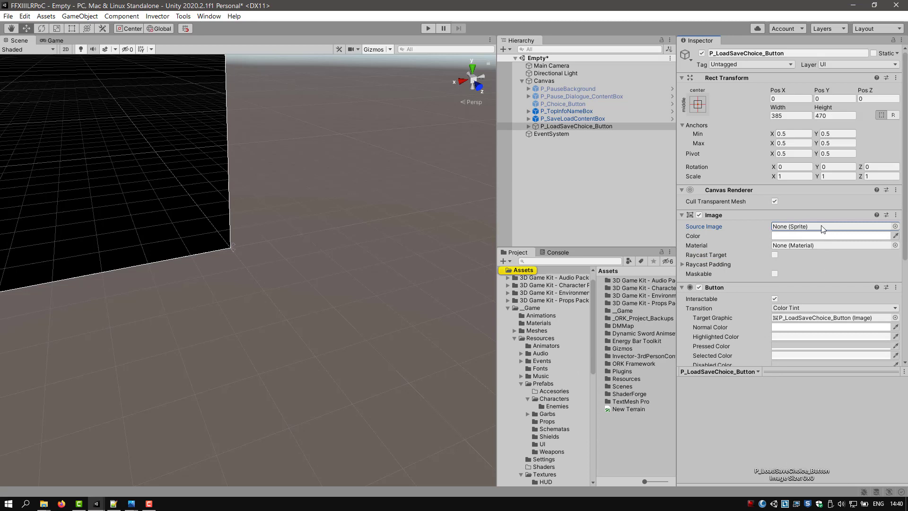
pyautogui.click(810, 237)
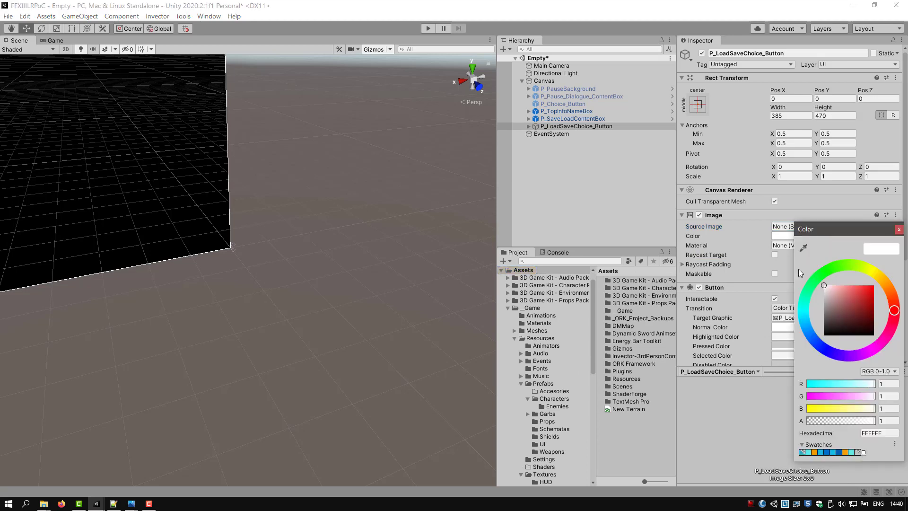
pyautogui.click(888, 421)
pyautogui.write('0')
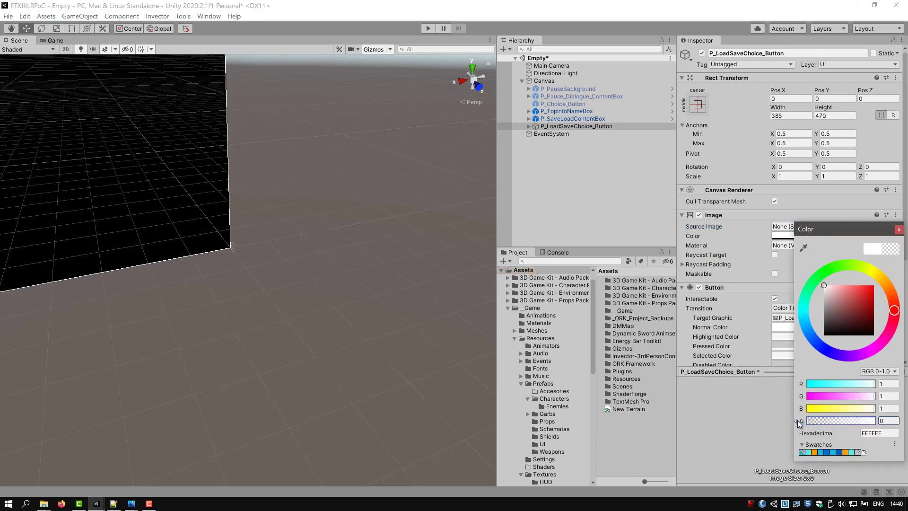
pyautogui.click(898, 229)
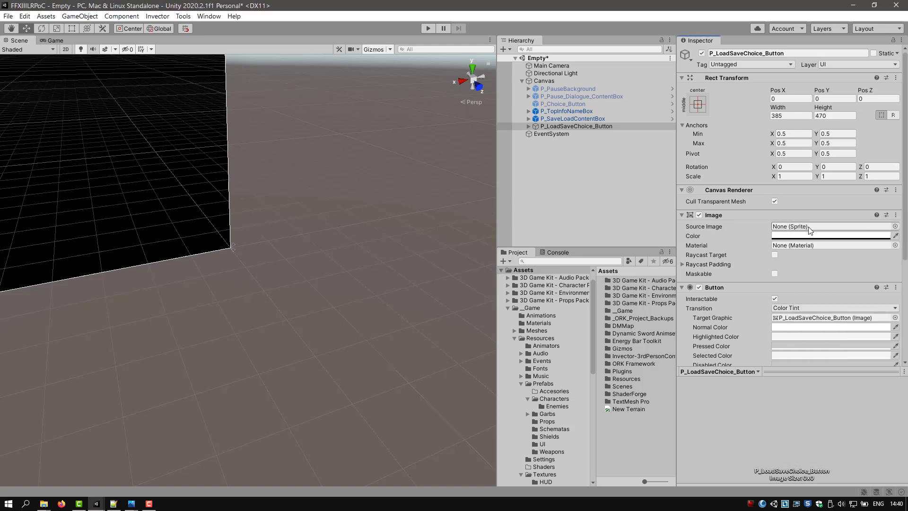
# Step: Save P_LoadSaveChoice_Button as a prefab in the game's Resources/Prefabs/UI folder
pyautogui.scroll(-5, 757, 226)
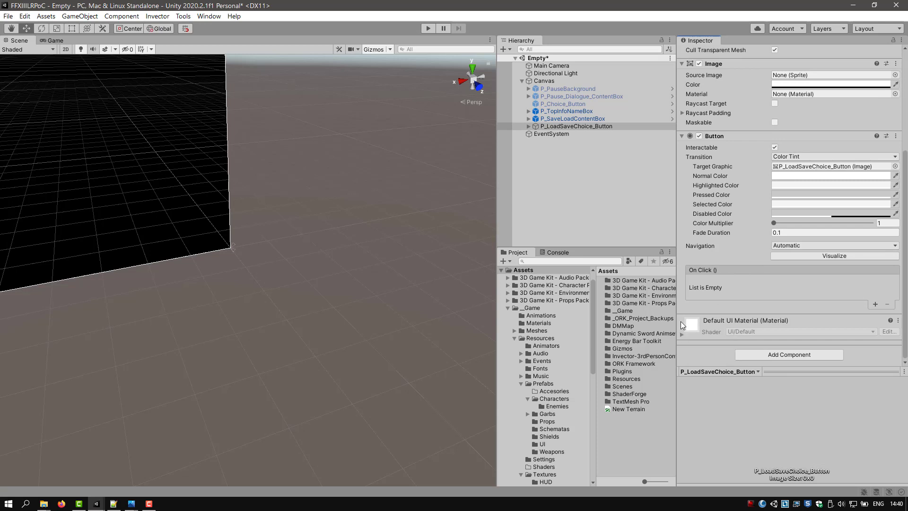
pyautogui.moveTo(676, 313); pyautogui.dragTo(738, 314)
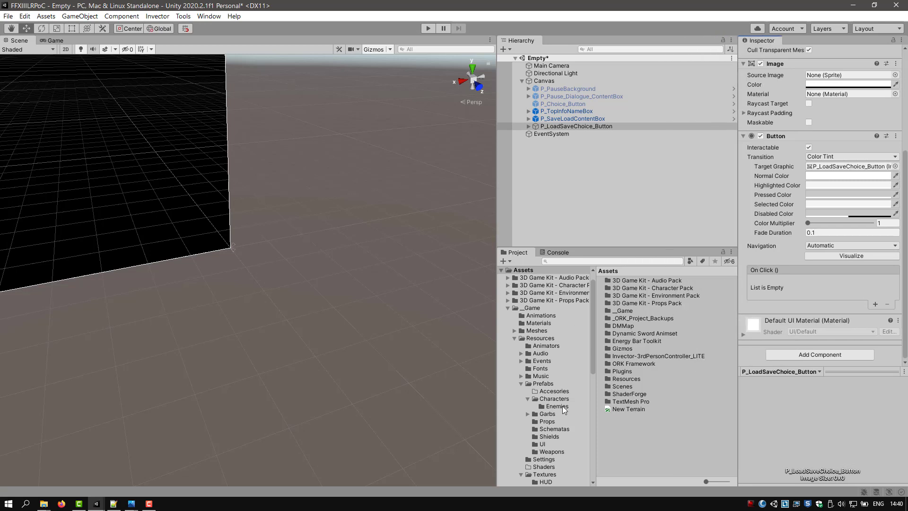
pyautogui.scroll(-3, 560, 361)
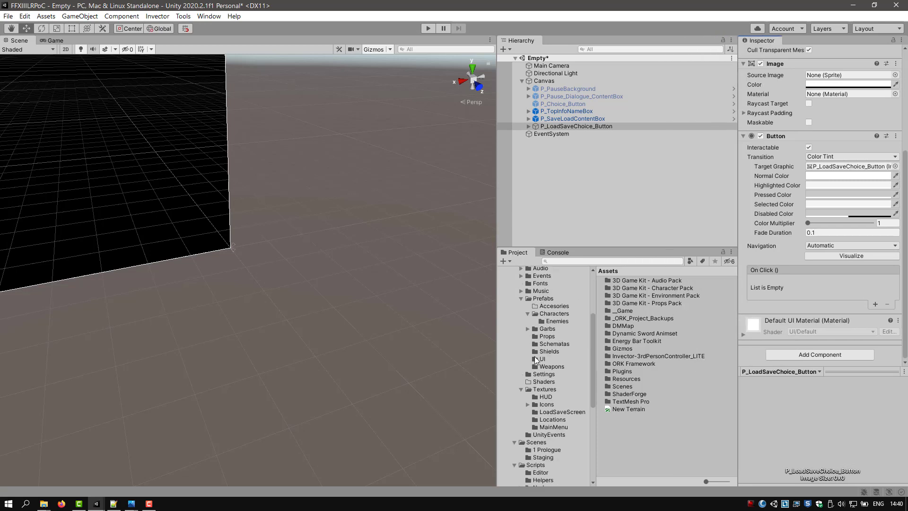
pyautogui.click(572, 358)
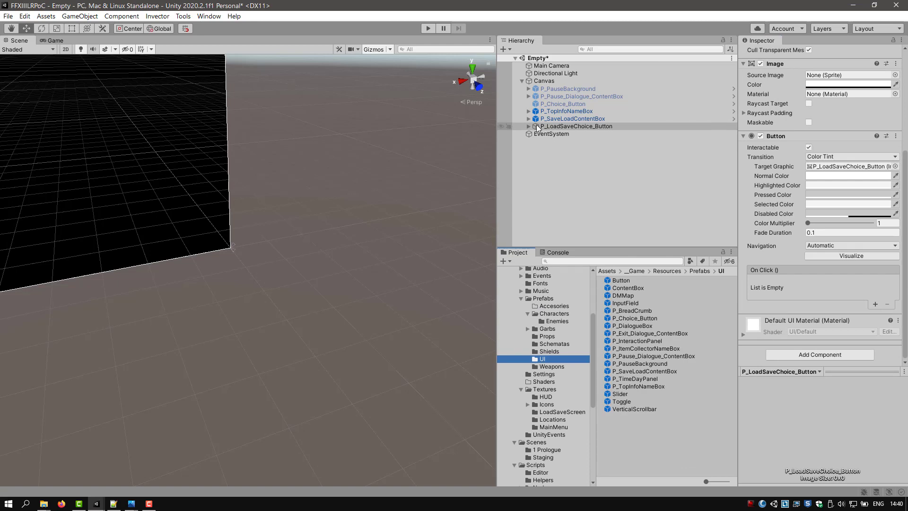
pyautogui.moveTo(542, 127); pyautogui.dragTo(660, 407)
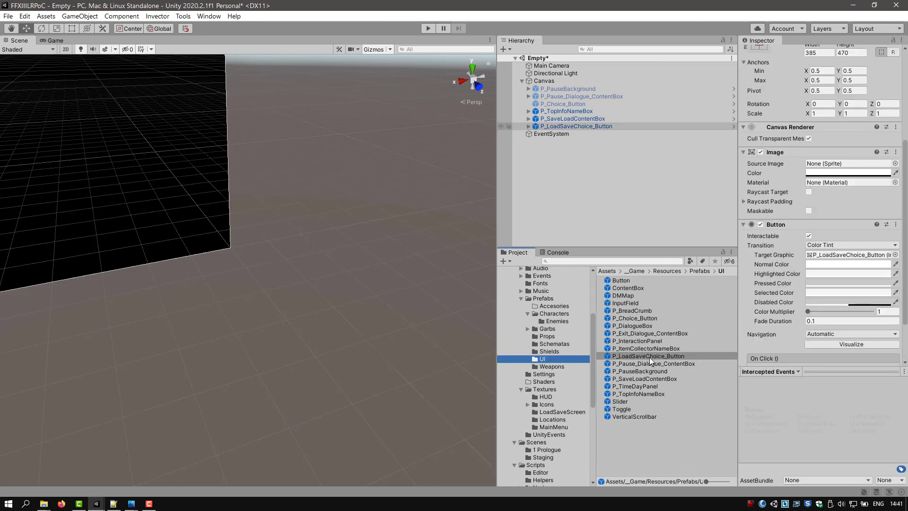
# Step: Open the ORK Framework editor and display its Save Game Menu settings
pyautogui.click(208, 16)
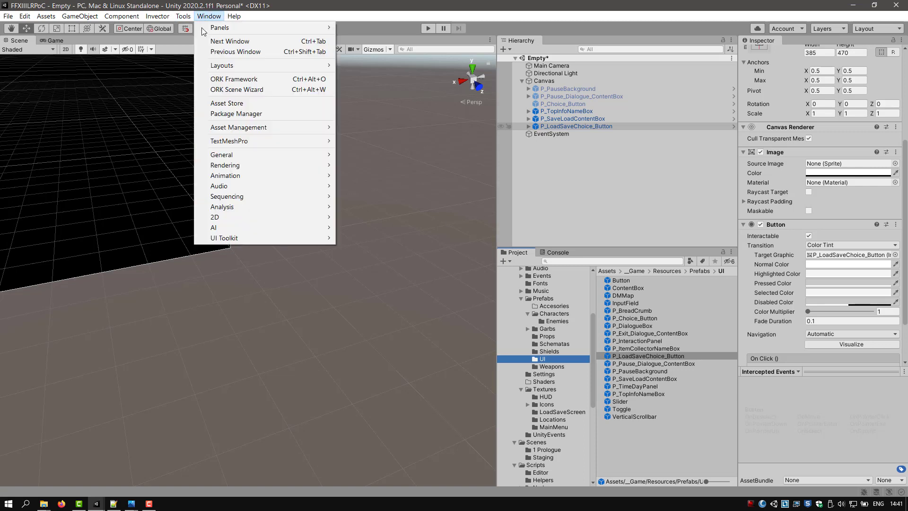
pyautogui.click(234, 78)
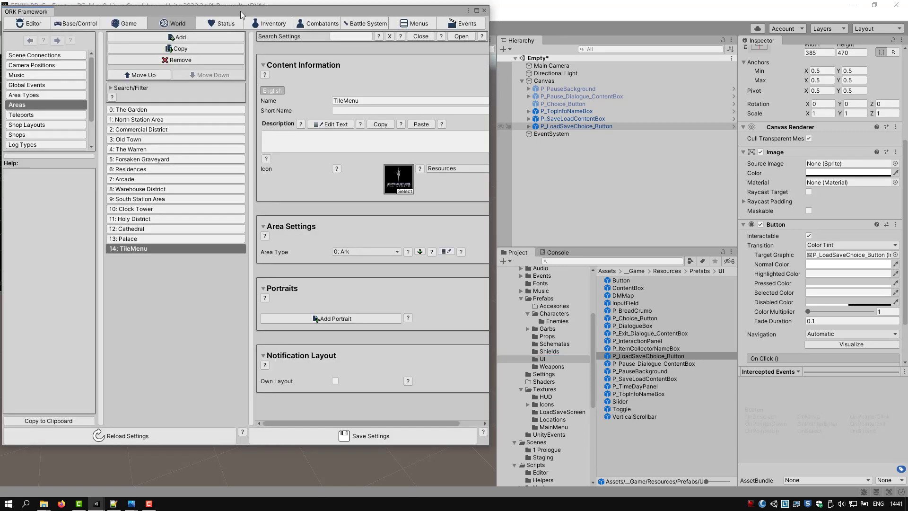
pyautogui.moveTo(241, 14); pyautogui.dragTo(336, 15)
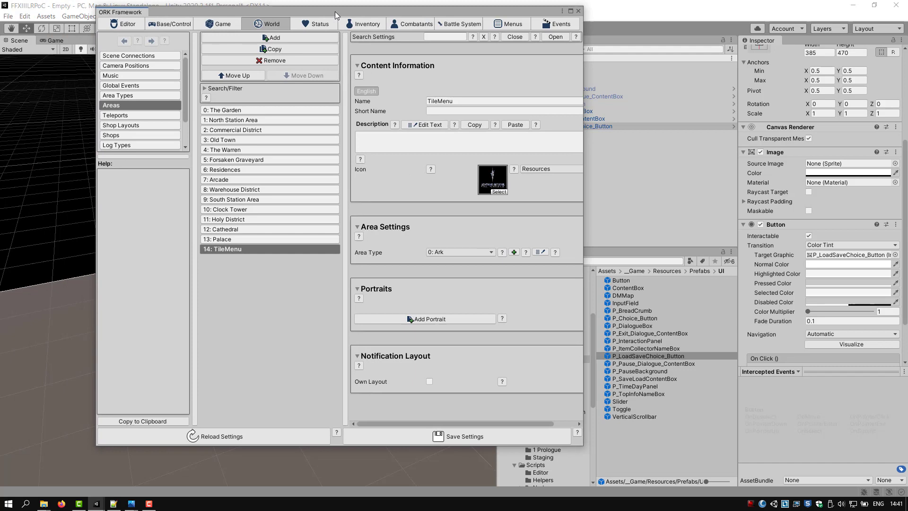
pyautogui.click(509, 24)
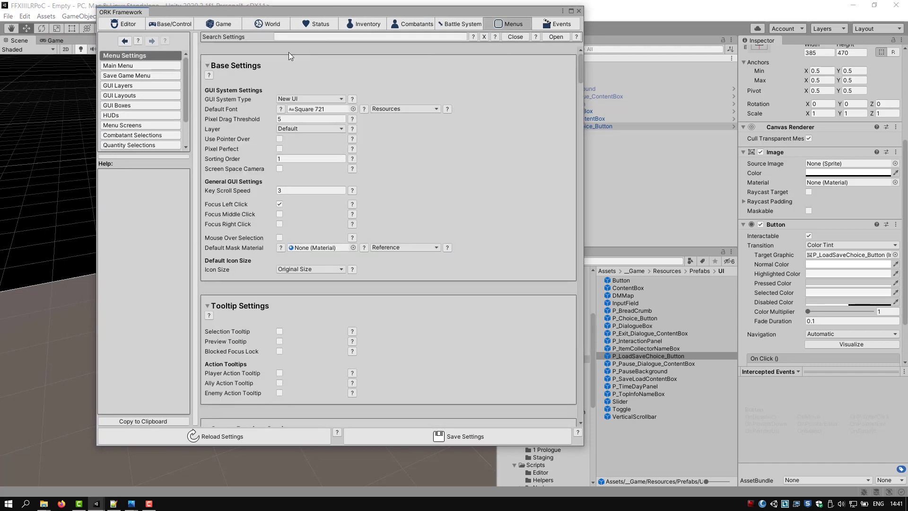
pyautogui.click(139, 77)
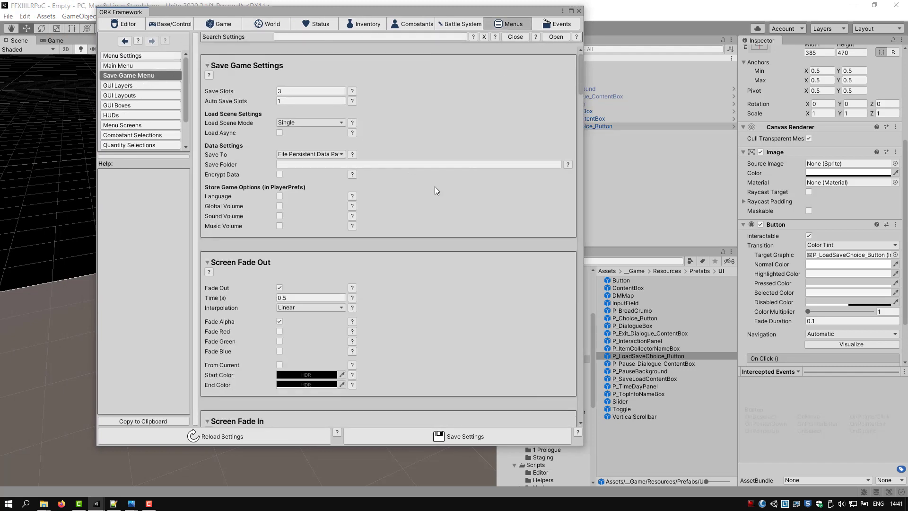
# Step: Enable a custom skin for the Save Game Menu's file button, using the P_LoadSaveChoice_Button prefab loaded from Resources
pyautogui.scroll(-20, 434, 187)
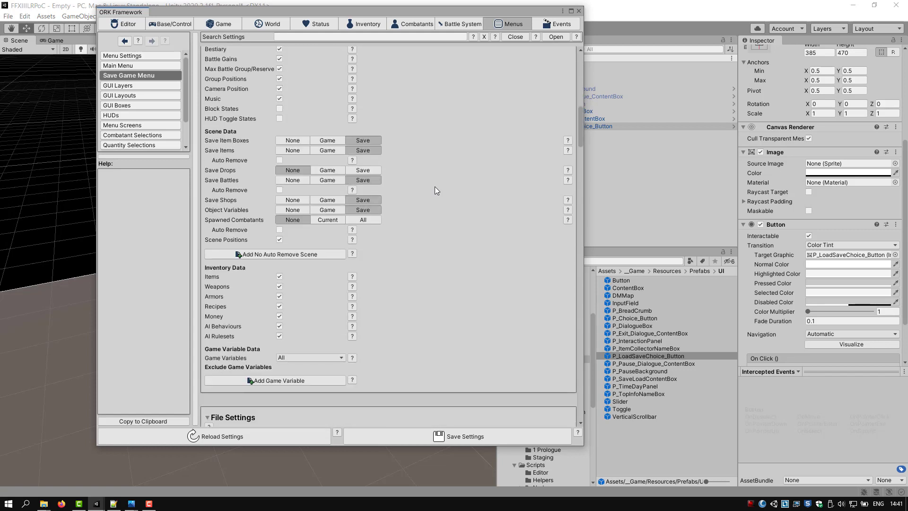
pyautogui.scroll(-15, 435, 187)
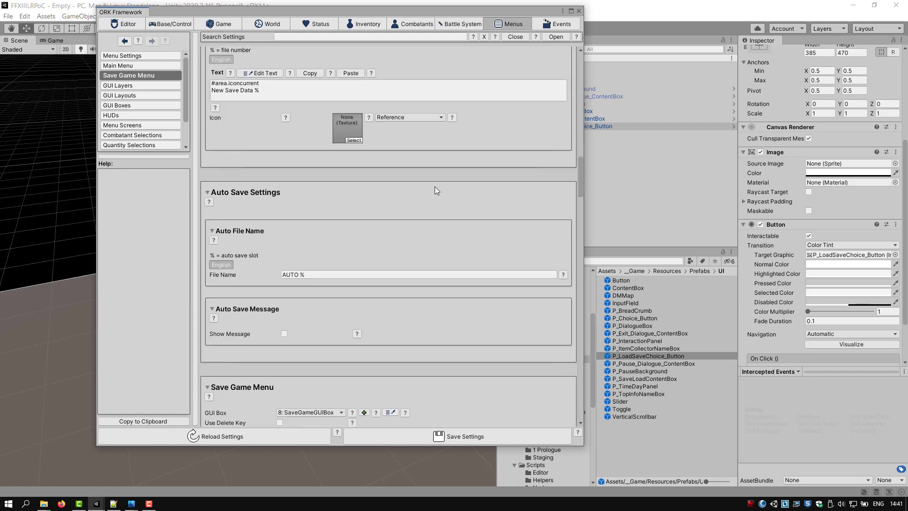
pyautogui.scroll(-10, 434, 187)
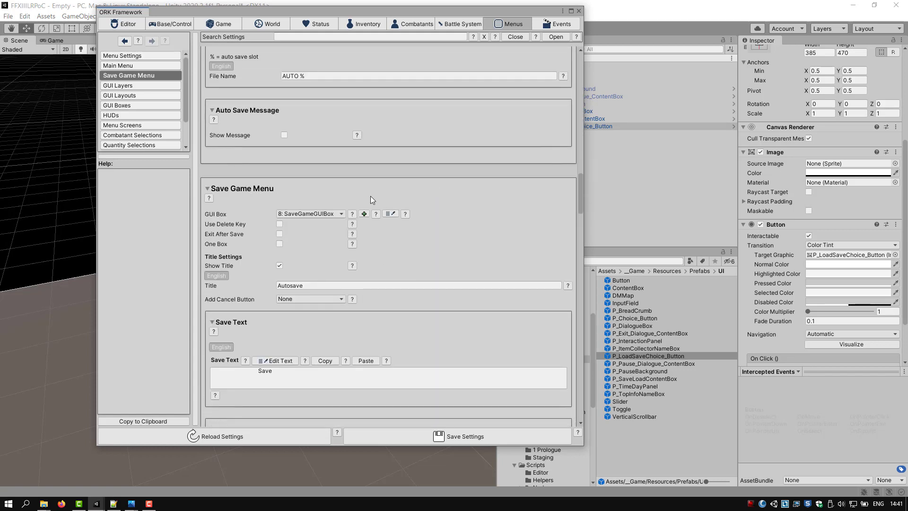
pyautogui.scroll(-8, 370, 196)
pyautogui.scroll(-4, 370, 196)
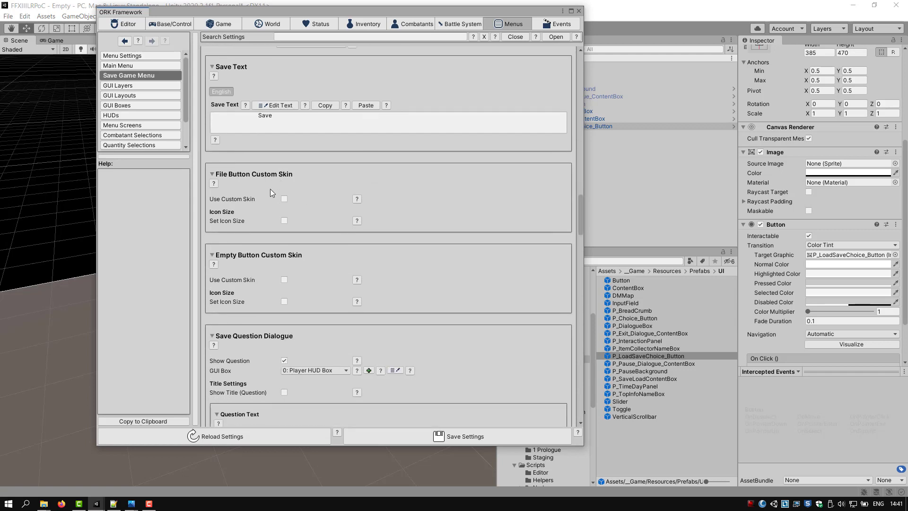
pyautogui.click(284, 199)
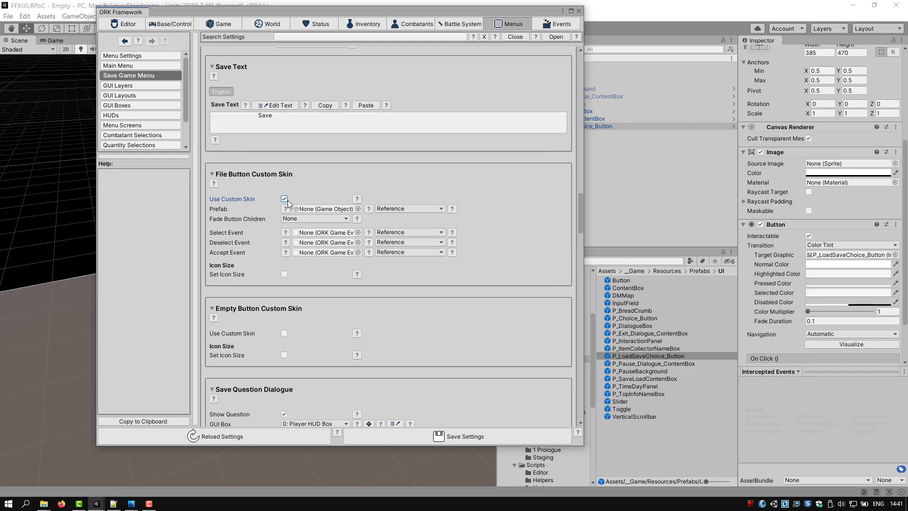
pyautogui.moveTo(622, 349); pyautogui.dragTo(322, 209)
pyautogui.click(415, 208)
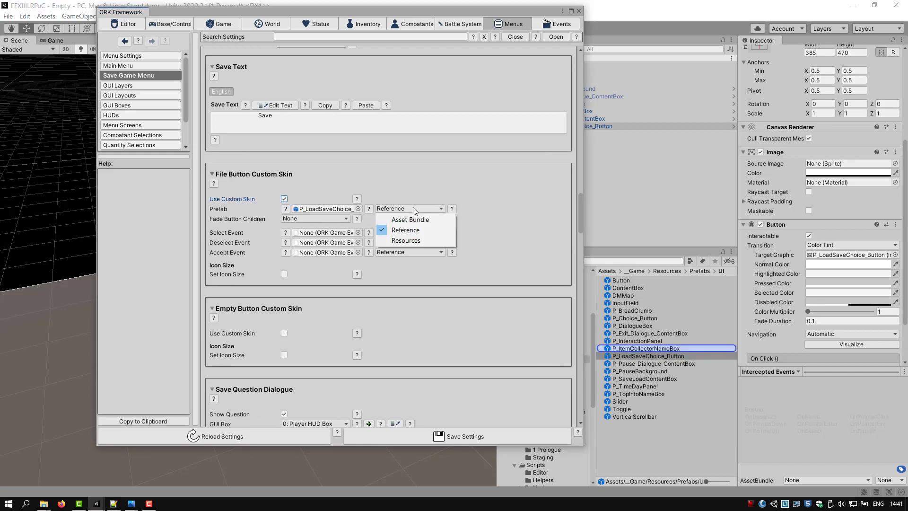
pyautogui.click(405, 241)
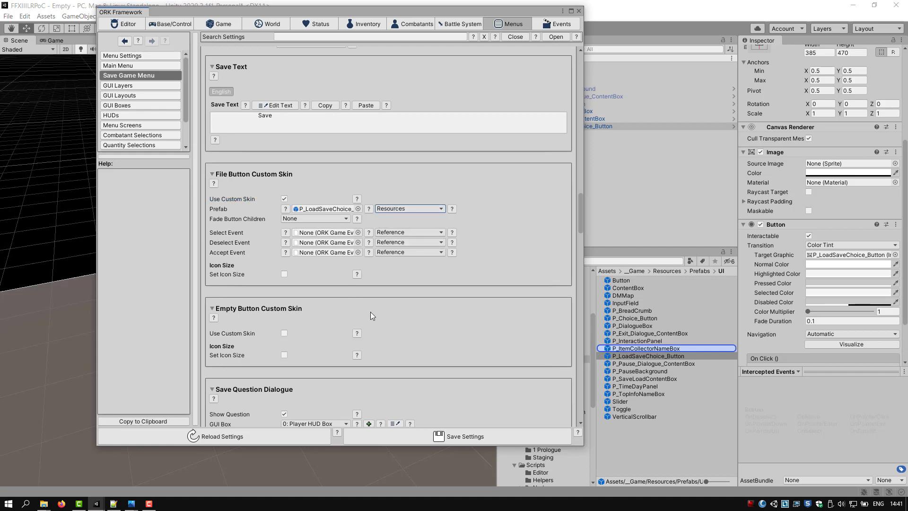
# Step: Enable the Empty Button Custom Skin with the P_LoadSaveChoice_Button prefab, and set its source type to Resources
pyautogui.scroll(-3, 256, 279)
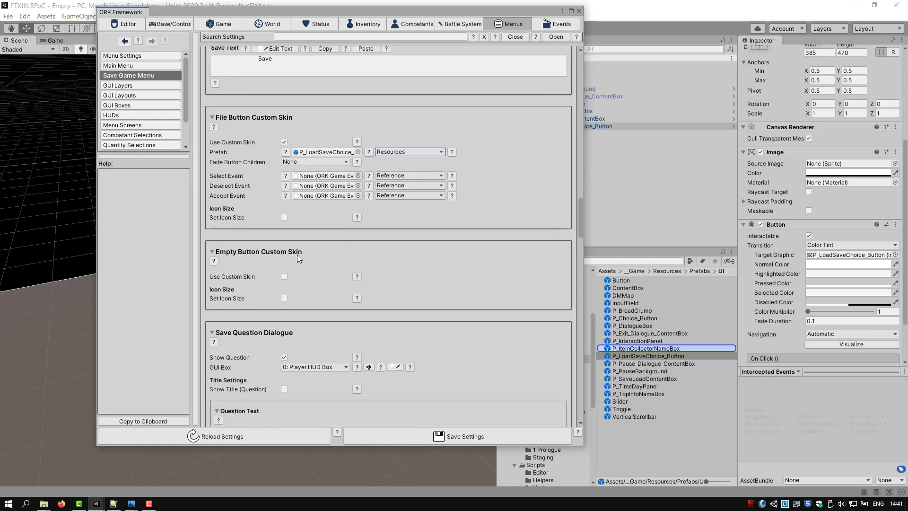
pyautogui.click(284, 277)
pyautogui.moveTo(624, 356); pyautogui.dragTo(334, 286)
pyautogui.click(436, 286)
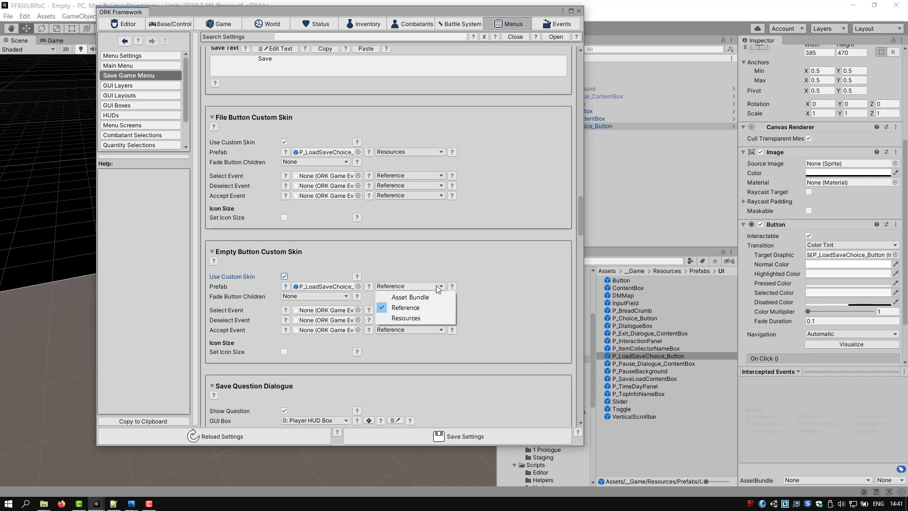
pyautogui.click(416, 319)
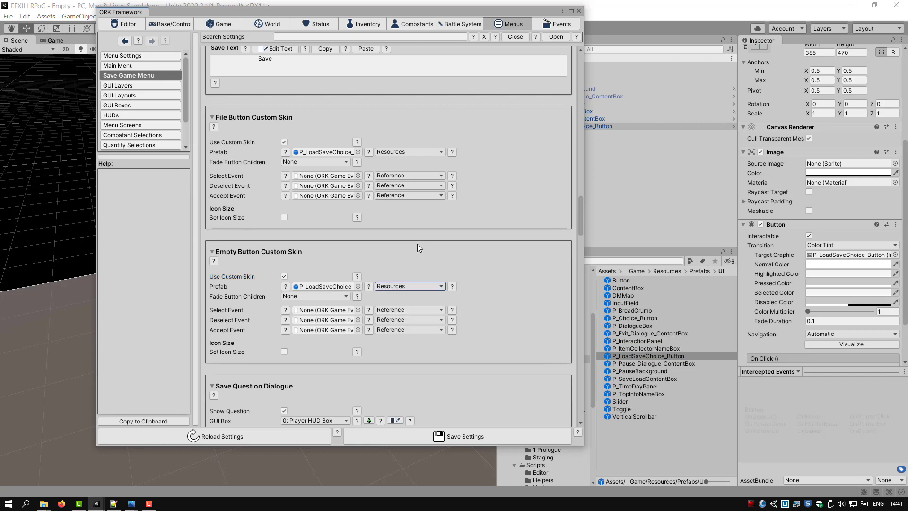
# Step: Save and confirm the ORK Framework settings, and close its editor window
pyautogui.click(475, 437)
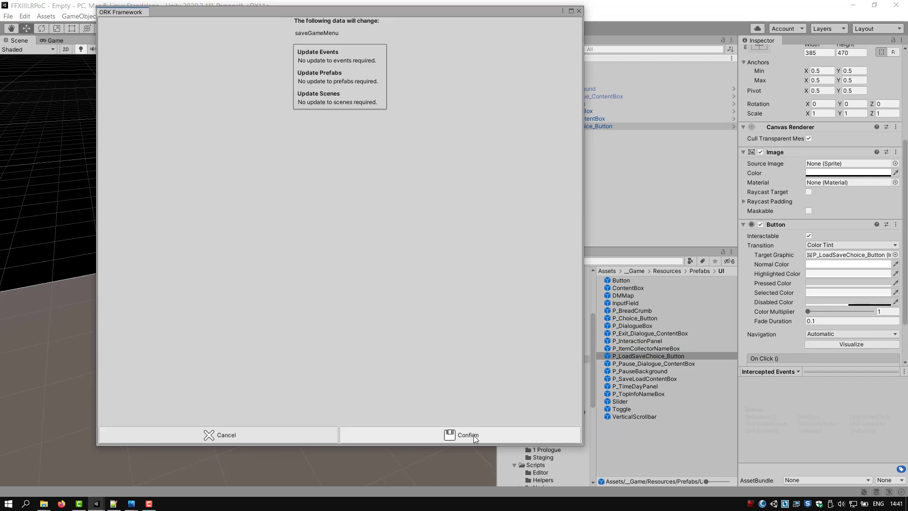
pyautogui.click(475, 436)
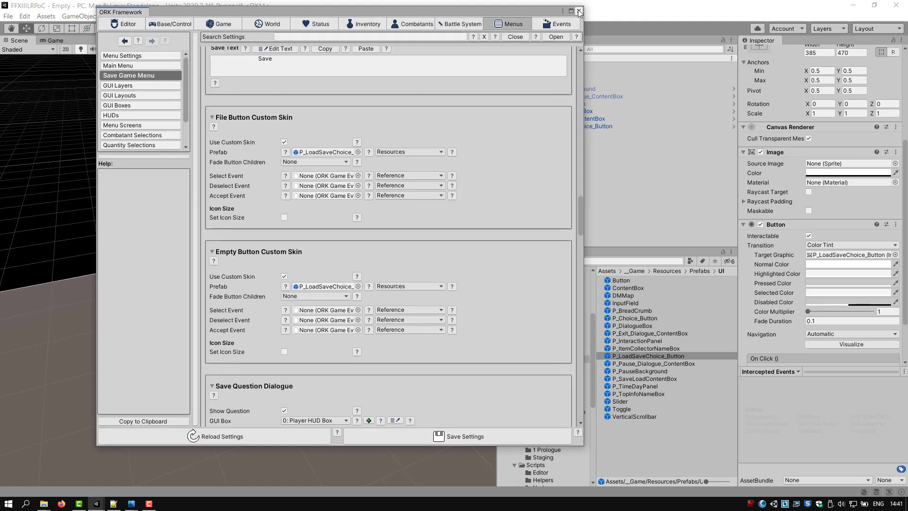
pyautogui.click(579, 12)
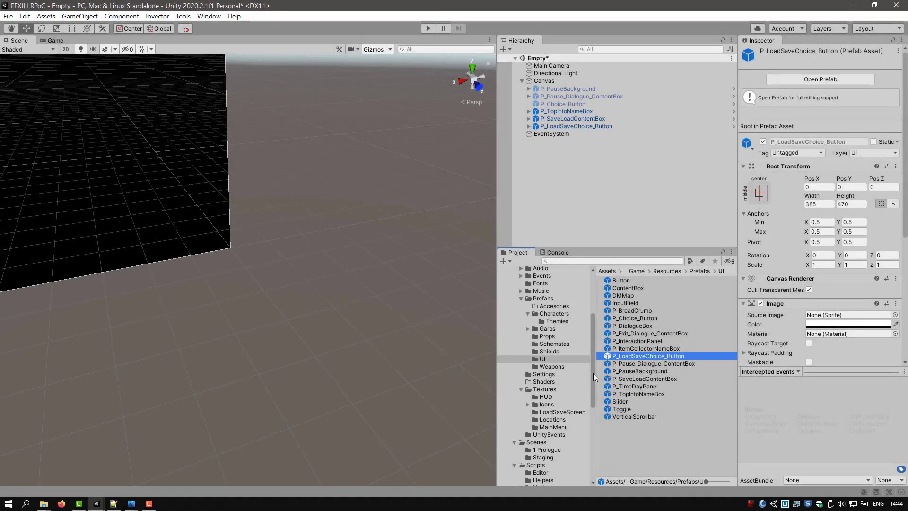
# Step: Create a C# script named UISaveLoadChoiceIconFixer in the __Game/Scripts/UI folder
pyautogui.moveTo(592, 361); pyautogui.dragTo(591, 403)
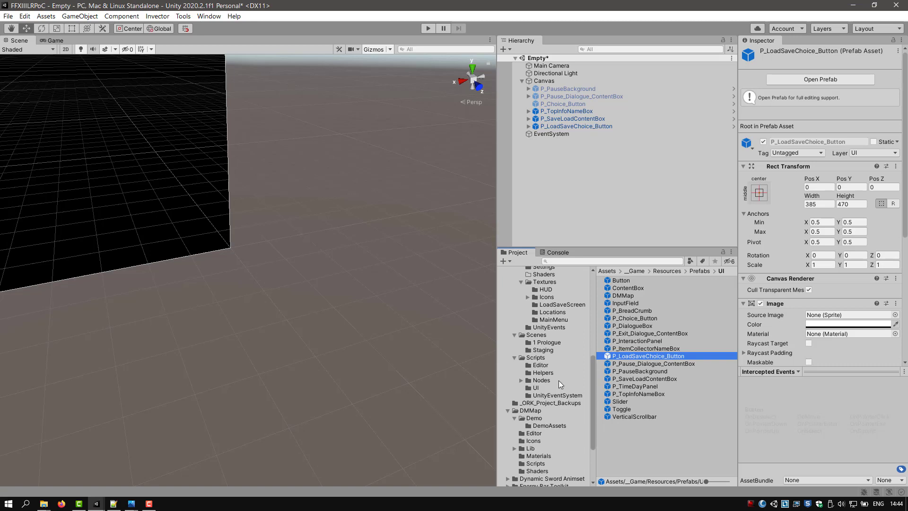
pyautogui.click(561, 358)
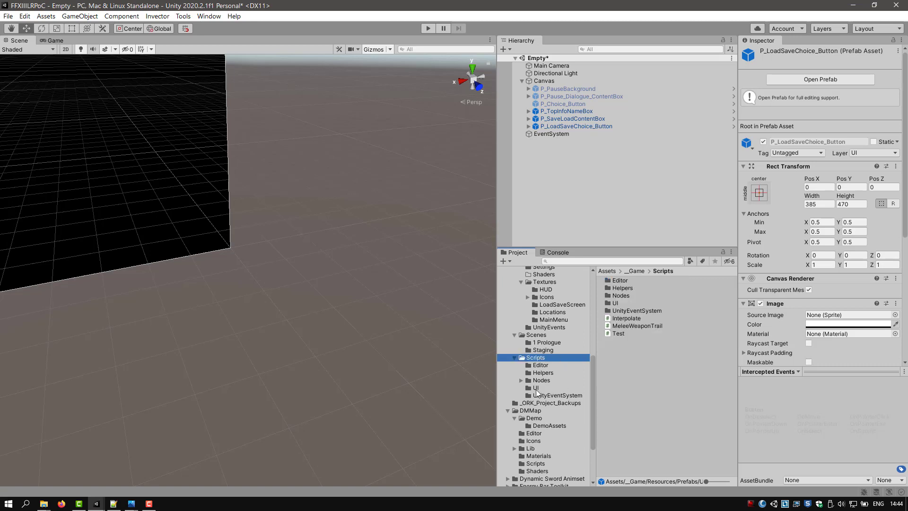
pyautogui.click(536, 387)
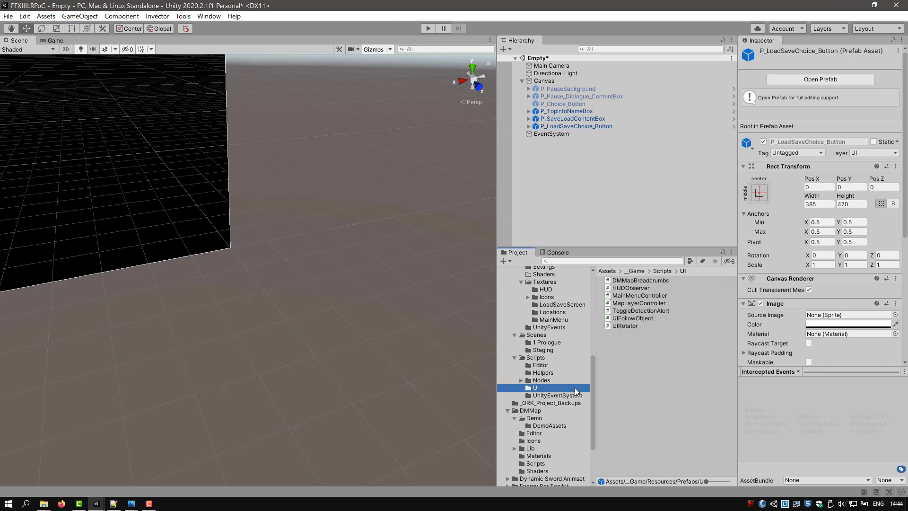
pyautogui.rightClick(622, 359)
pyautogui.moveTo(676, 117)
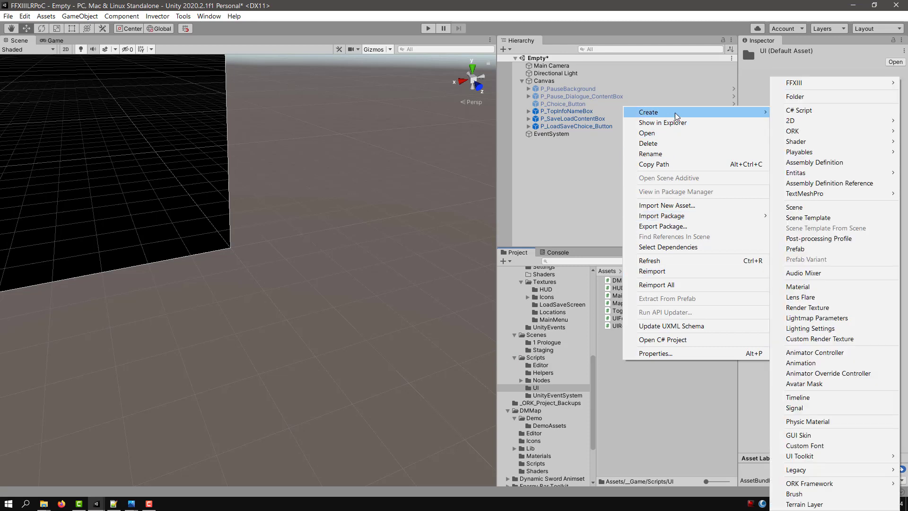
pyautogui.click(804, 111)
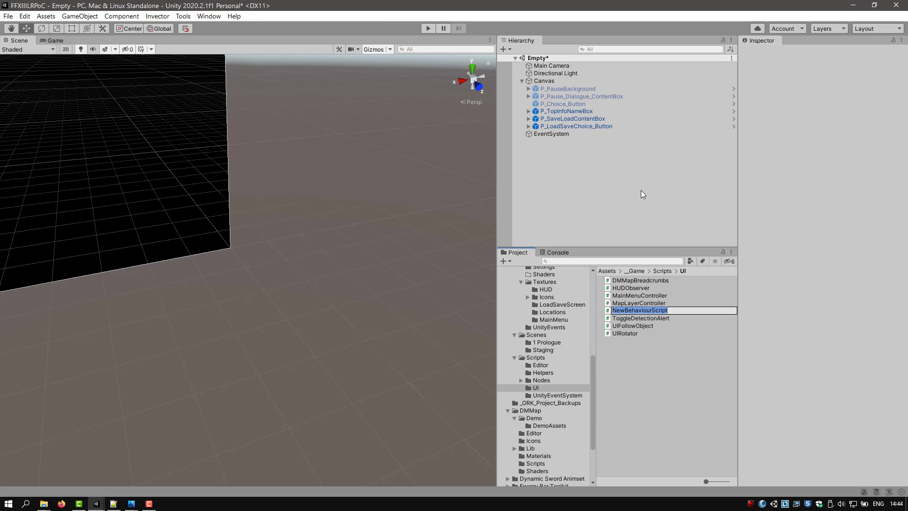
pyautogui.write('UIsA')
pyautogui.press('BackSpace')
pyautogui.press('BackSpace')
pyautogui.write('SaveLoadChoiceIconFixer')
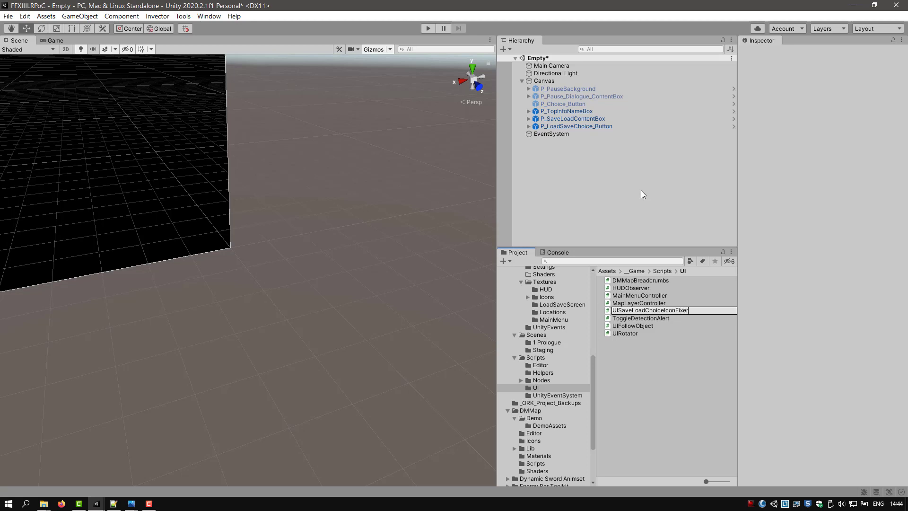
pyautogui.press('Return')
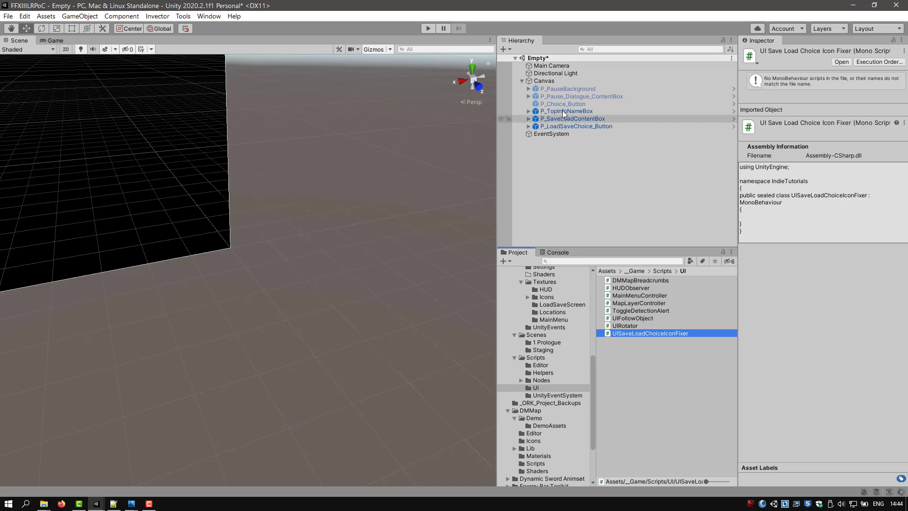
# Step: Try to attach the UISaveLoadChoiceIconFixer script to P_LoadSaveChoice_Button in the scene
pyautogui.click(558, 127)
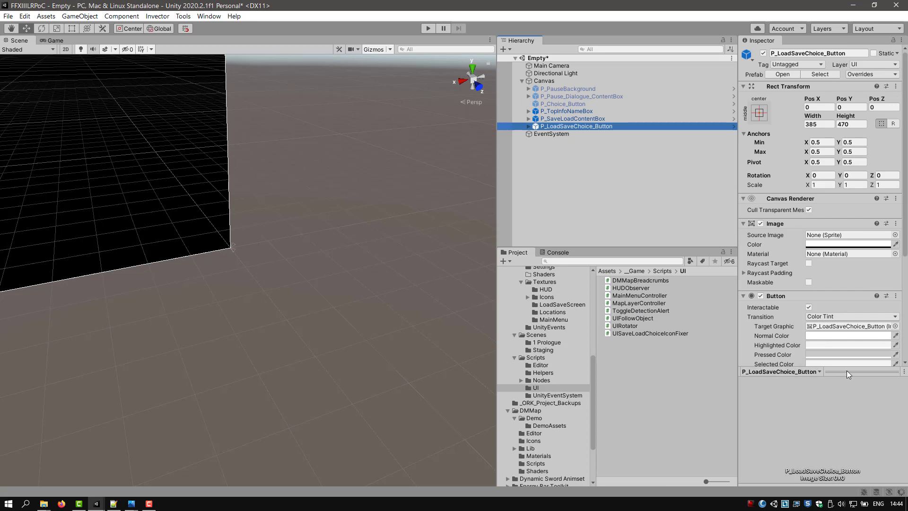
pyautogui.moveTo(844, 373); pyautogui.dragTo(844, 391)
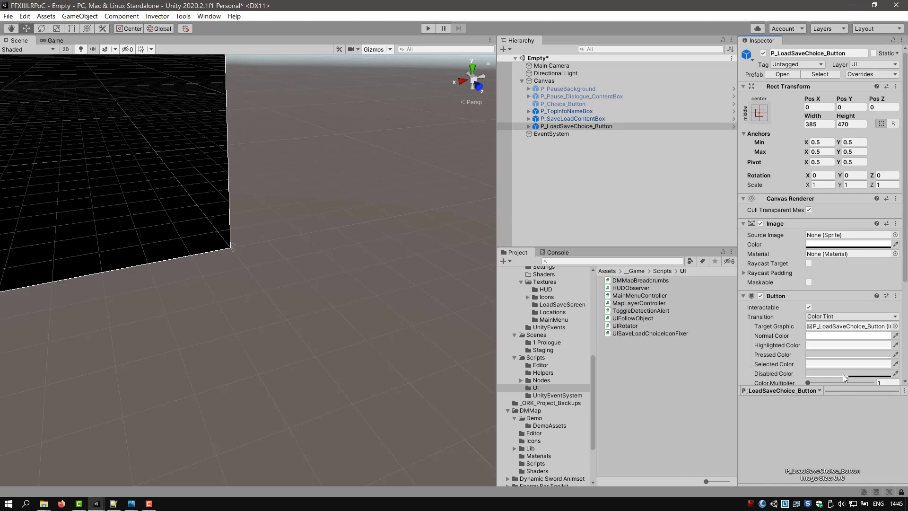
pyautogui.click(744, 296)
pyautogui.moveTo(622, 333); pyautogui.dragTo(810, 375)
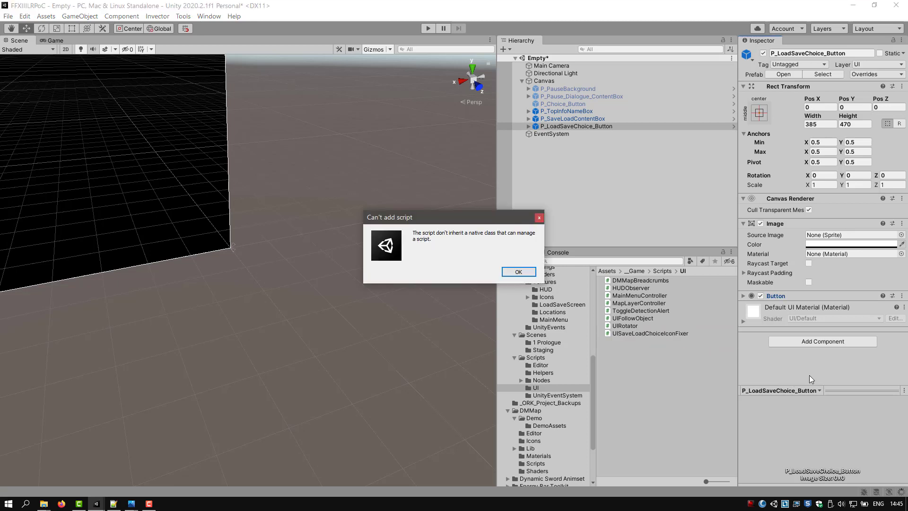
pyautogui.click(522, 272)
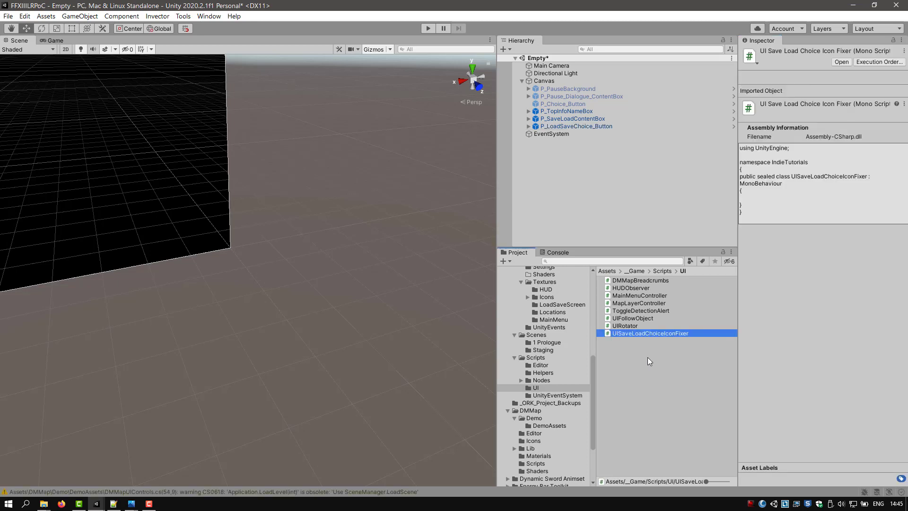
# Step: Add the UISaveLoadChoiceIconFixer script to P_LoadSaveChoice_Button and apply all overrides to its prefab
pyautogui.click(555, 127)
pyautogui.moveTo(635, 332); pyautogui.dragTo(784, 361)
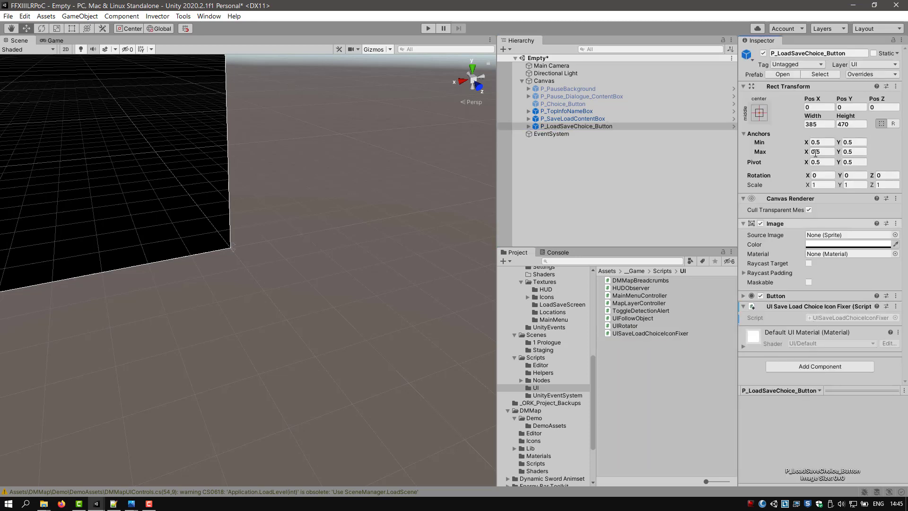
pyautogui.click(867, 75)
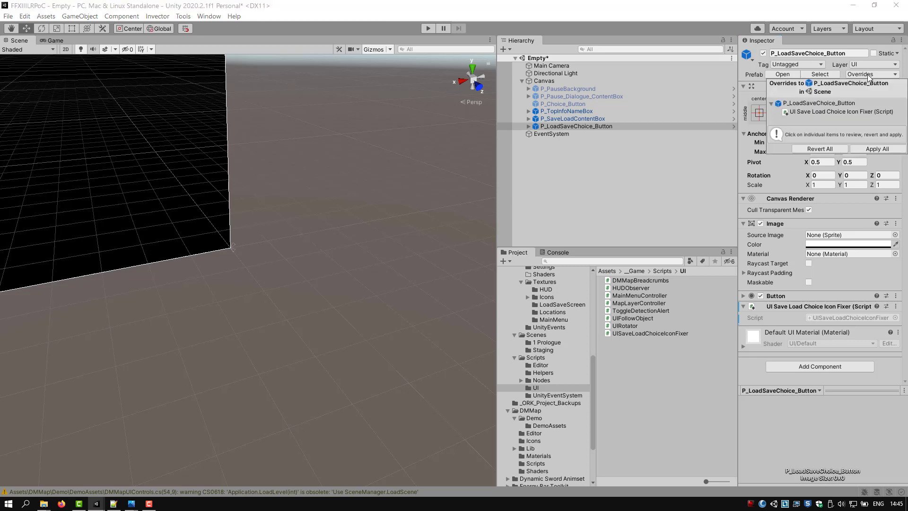
pyautogui.click(875, 146)
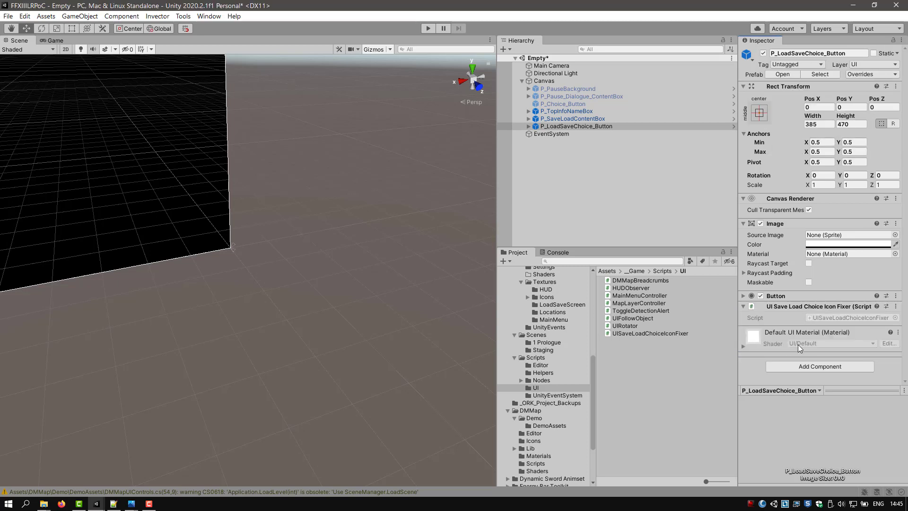
# Step: Open the UISaveLoadChoiceIconFixer script in Visual Studio and indent its class one level inside the IndieTutorials namespace
pyautogui.doubleClick(645, 334)
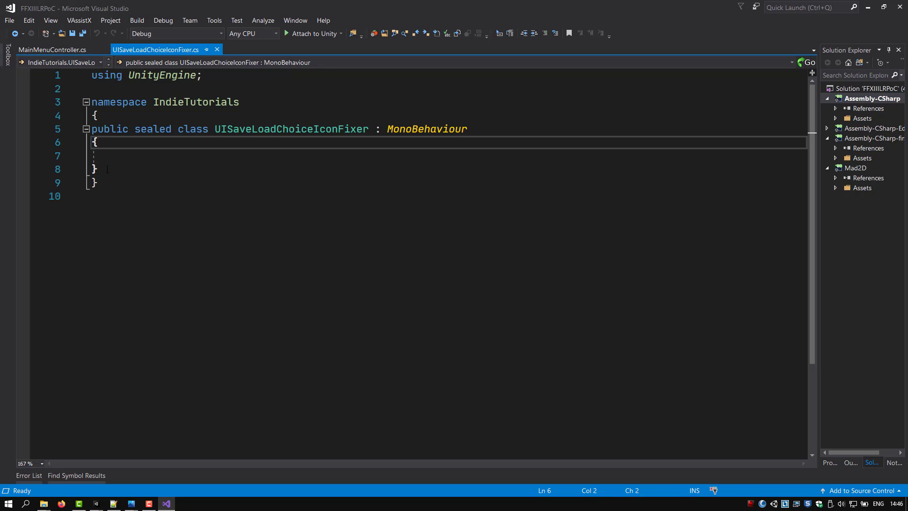
pyautogui.moveTo(101, 169); pyautogui.dragTo(73, 133)
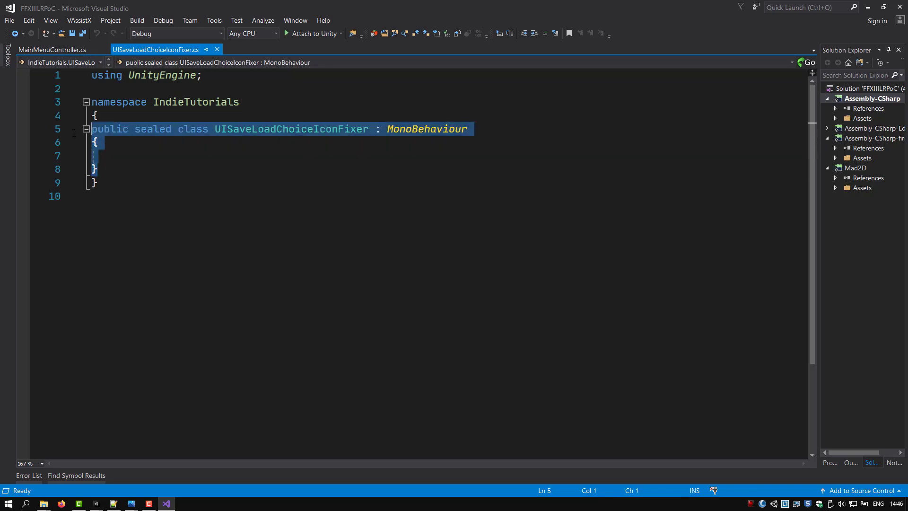
pyautogui.press('Tab')
pyautogui.click(344, 168)
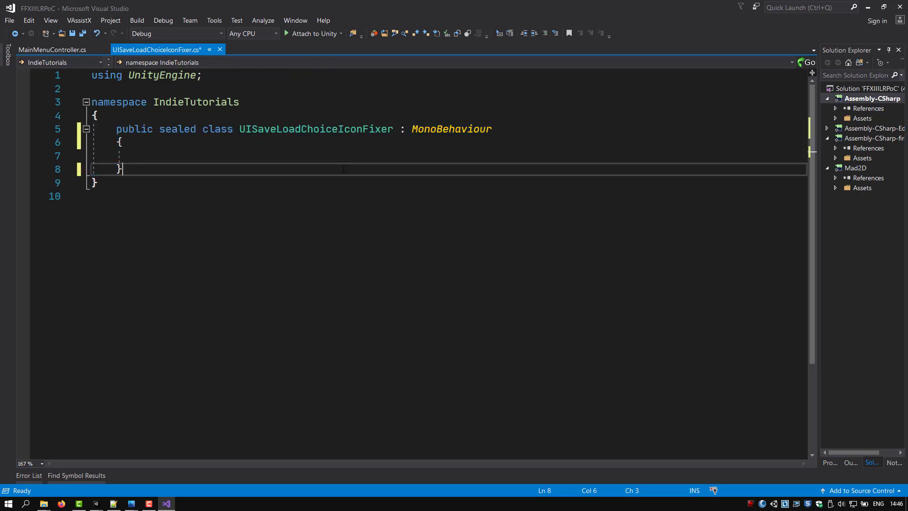
pyautogui.keyDown('ctrl'); pyautogui.scroll(2, 343, 169); pyautogui.keyUp('ctrl')
# Step: Add using directives for UnityEngine.UI and ORKFramework below the existing one, keeping a blank line before the namespace
pyautogui.click(264, 76)
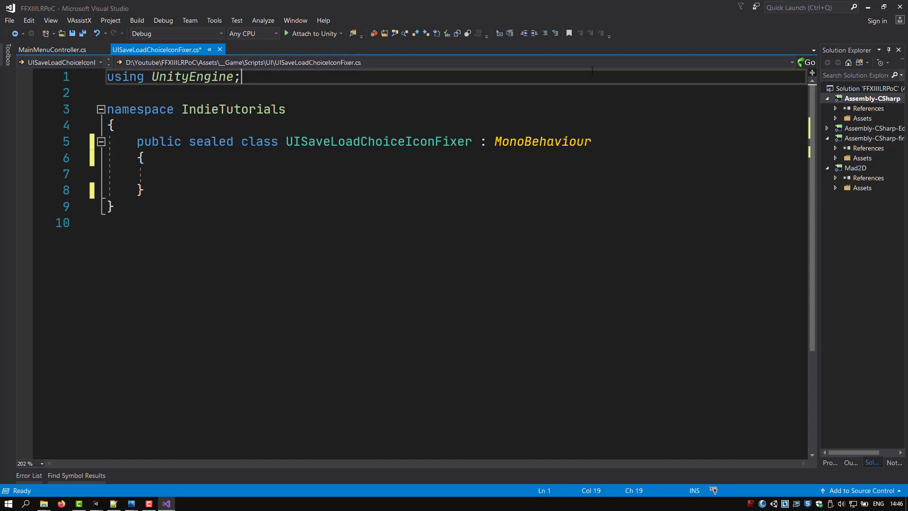
pyautogui.hotkey('alt', 'Tab')
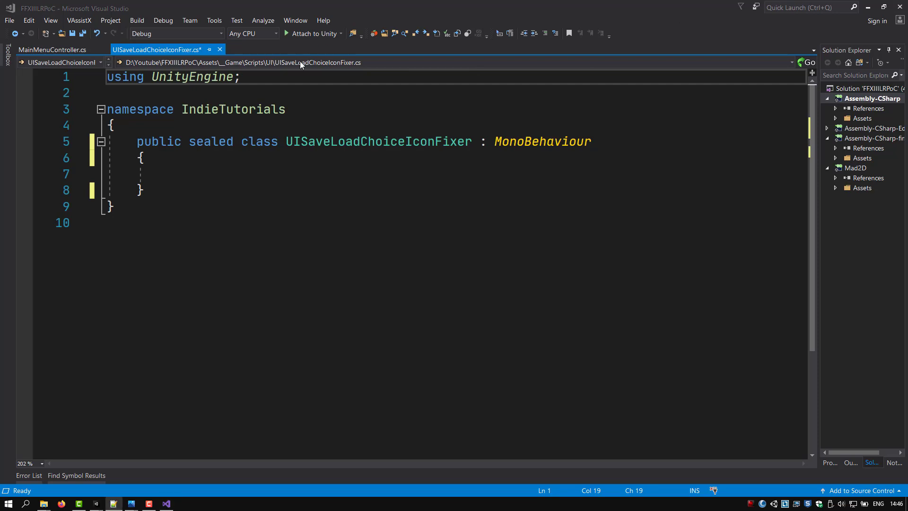
pyautogui.hotkey('alt', 'Tab')
pyautogui.press('Down')
pyautogui.write('using UnityEngine.UI; using ORKFramework;')
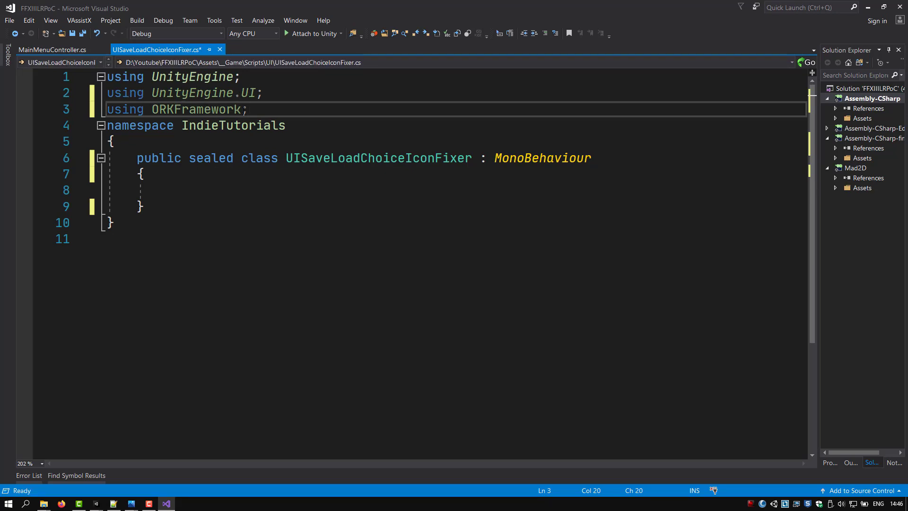
pyautogui.press('Return')
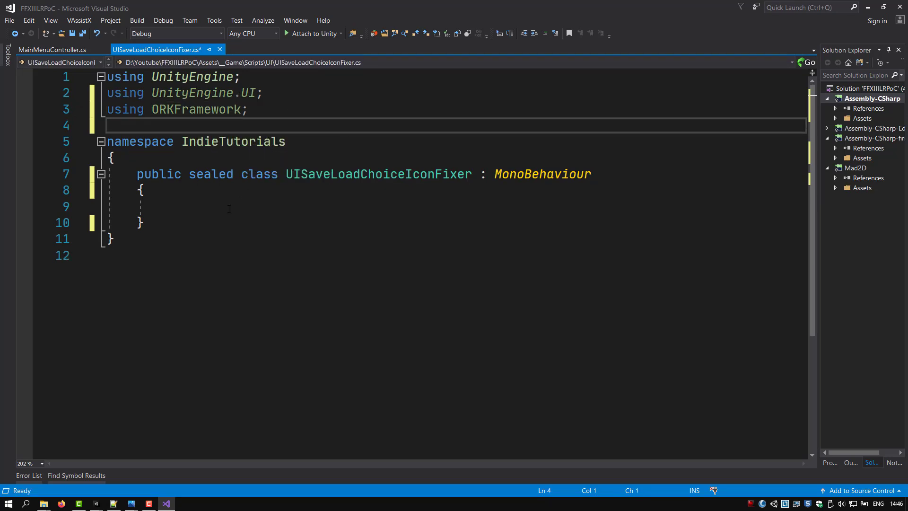
# Step: Declare the class constant const string NEW_SAVE = "New Save";
pyautogui.click(229, 209)
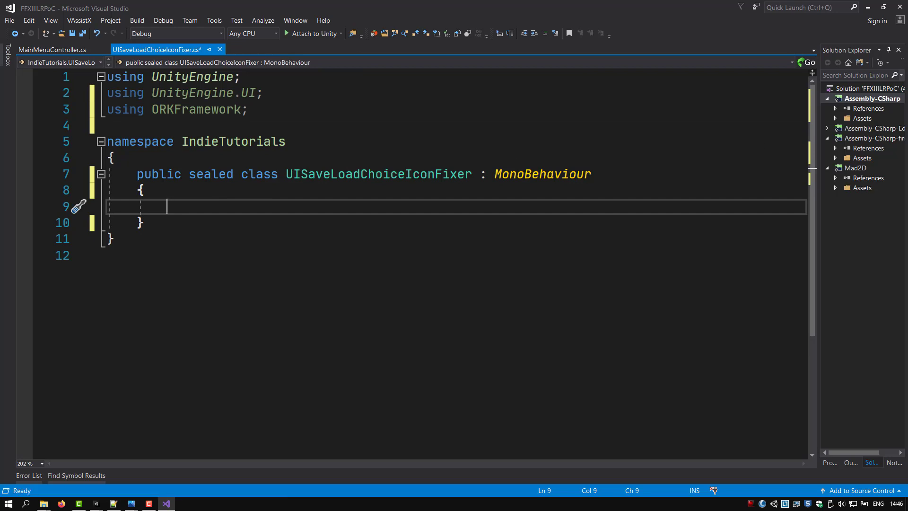
pyautogui.hotkey('alt', 'Tab')
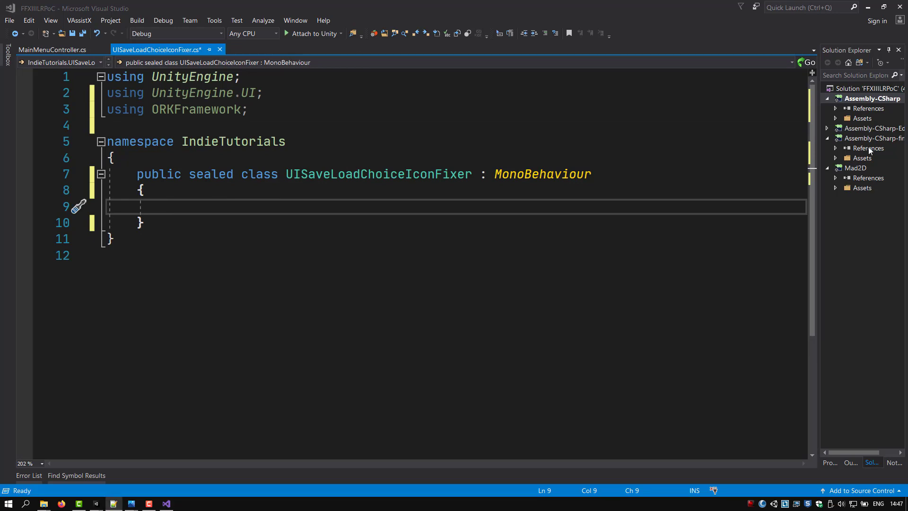
pyautogui.click(204, 207)
pyautogui.write('const string NEW_SAVE = "New Save";')
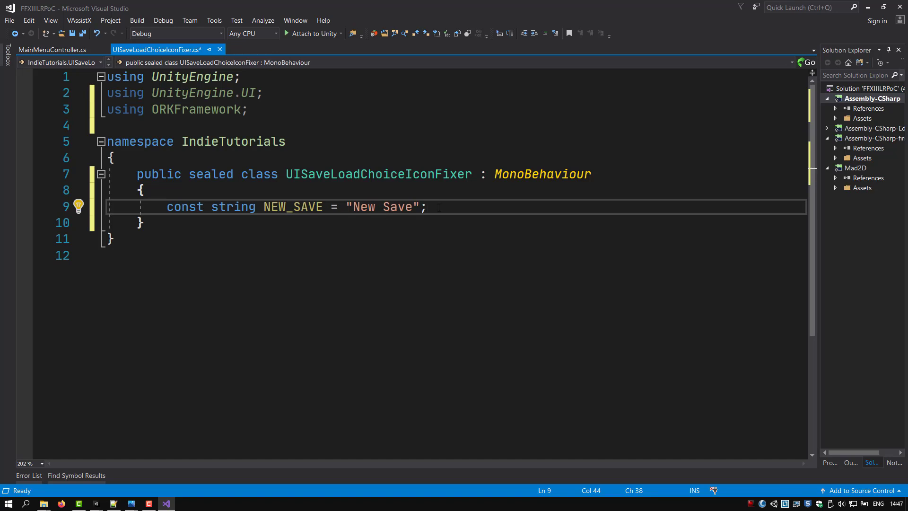
pyautogui.press('Return')
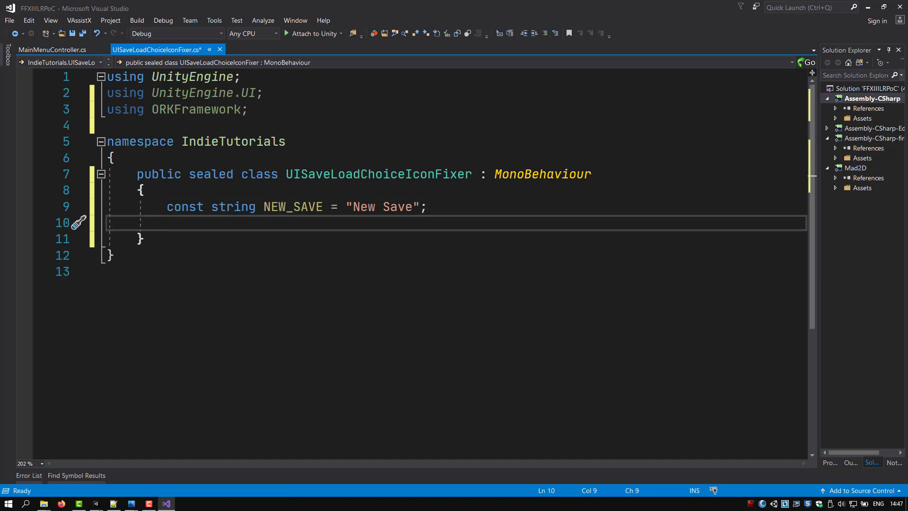
# Step: Declare the field private string locationName = NEW_SAVE; below the NEW_SAVE constant
pyautogui.hotkey('alt', 'Tab')
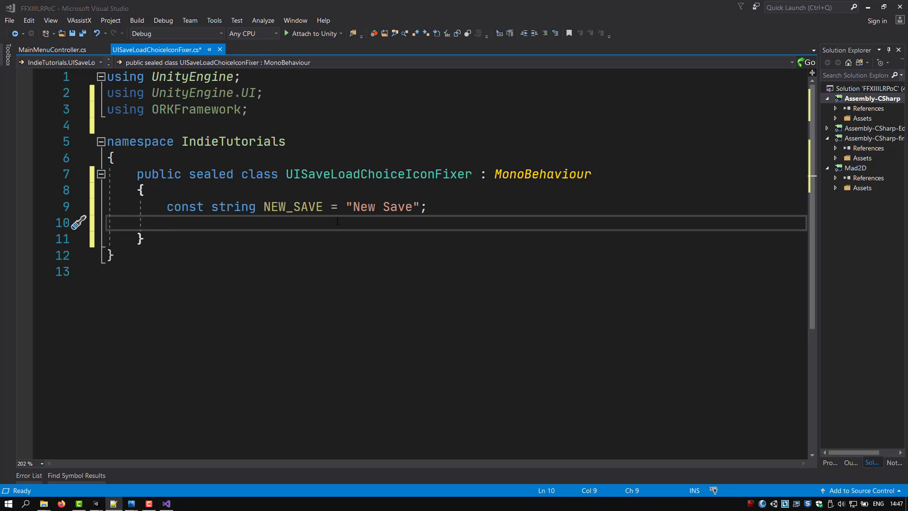
pyautogui.hotkey('alt', 'Tab')
pyautogui.write('private string locationName = NEW_SAVE;')
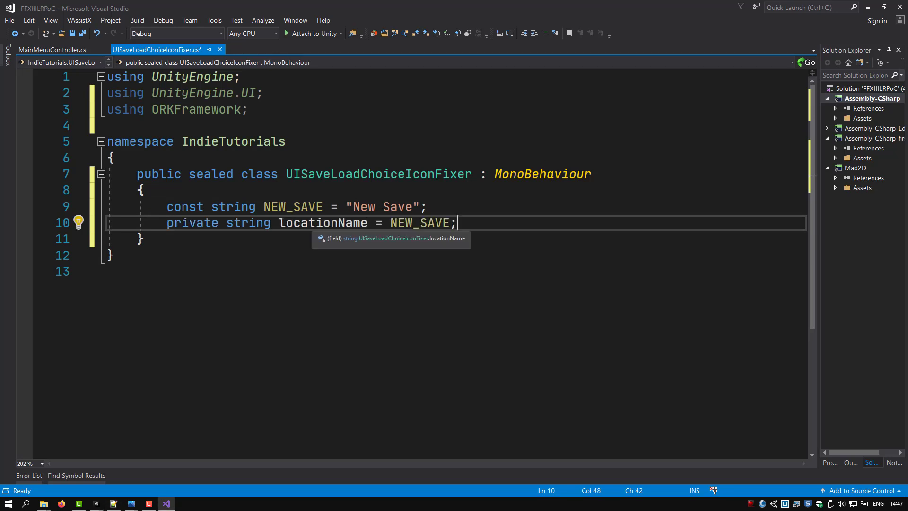
pyautogui.doubleClick(323, 222)
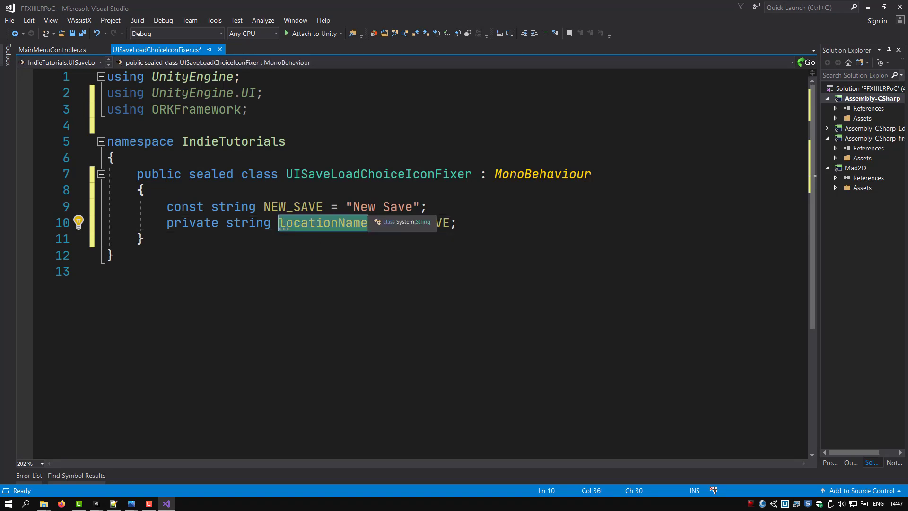
pyautogui.click(414, 206)
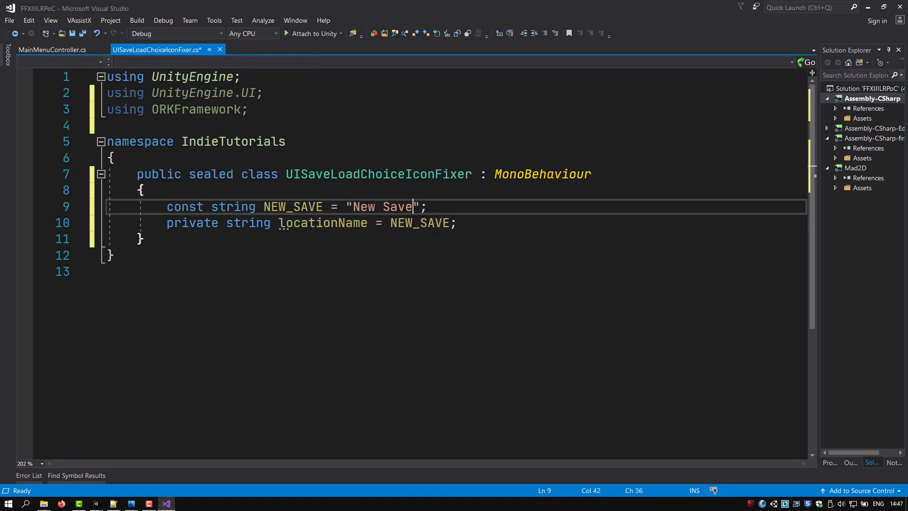
# Step: Add an empty private void Start() method below the fields, removing the extra blank line after it
pyautogui.click(463, 223)
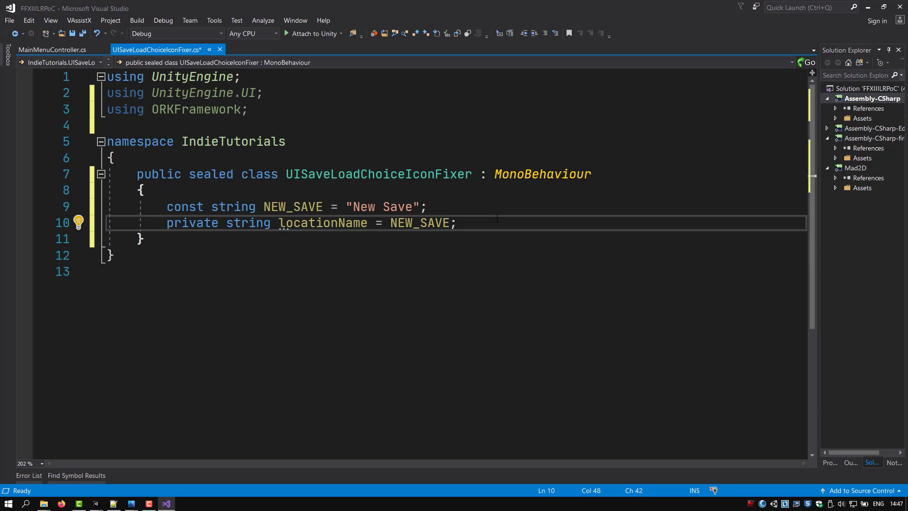
pyautogui.press('Return')
pyautogui.press('Return')
pyautogui.press('Return')
pyautogui.press('Up')
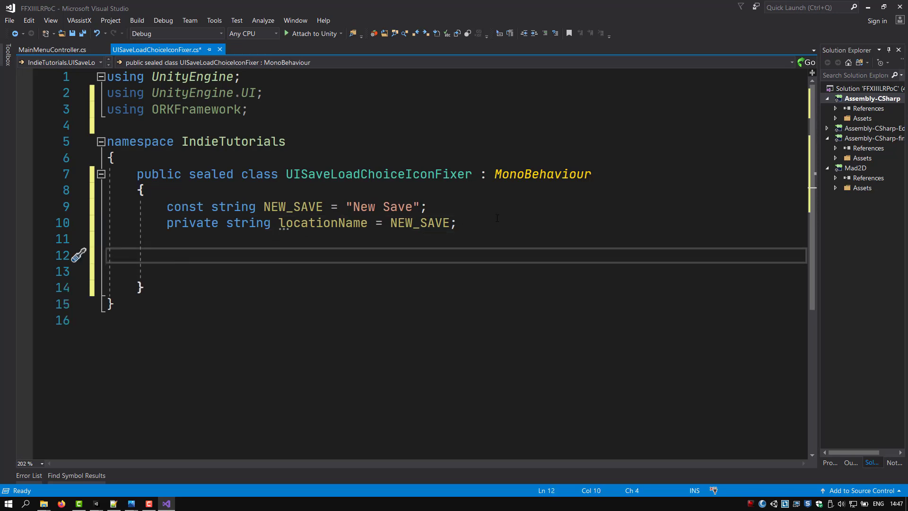
pyautogui.write('Start')
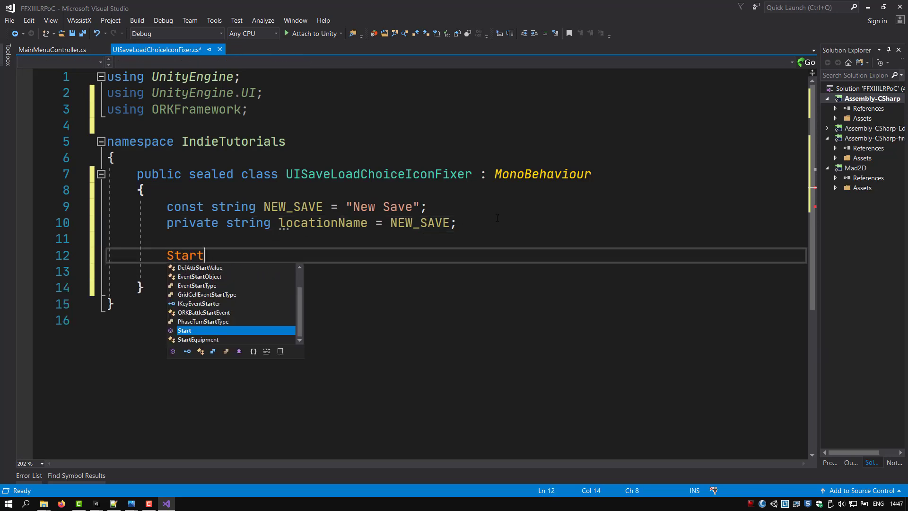
pyautogui.press('Tab')
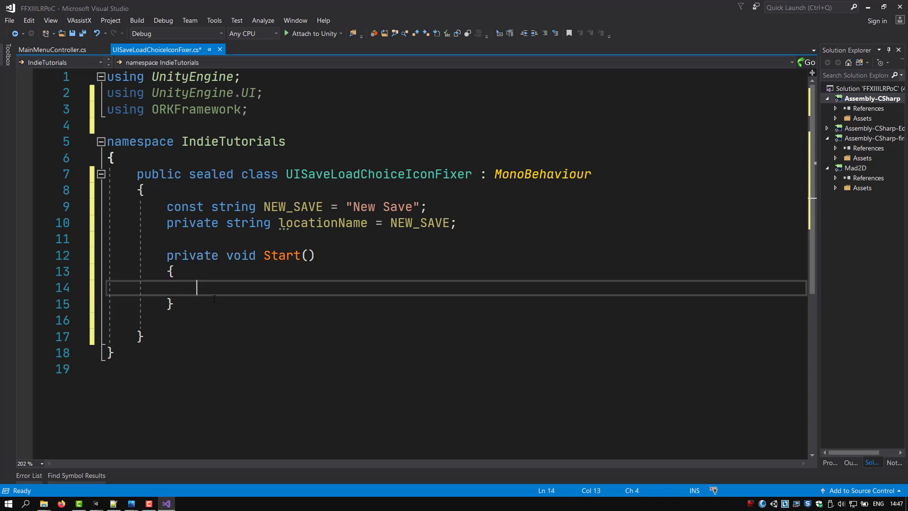
pyautogui.click(197, 301)
pyautogui.press('Delete')
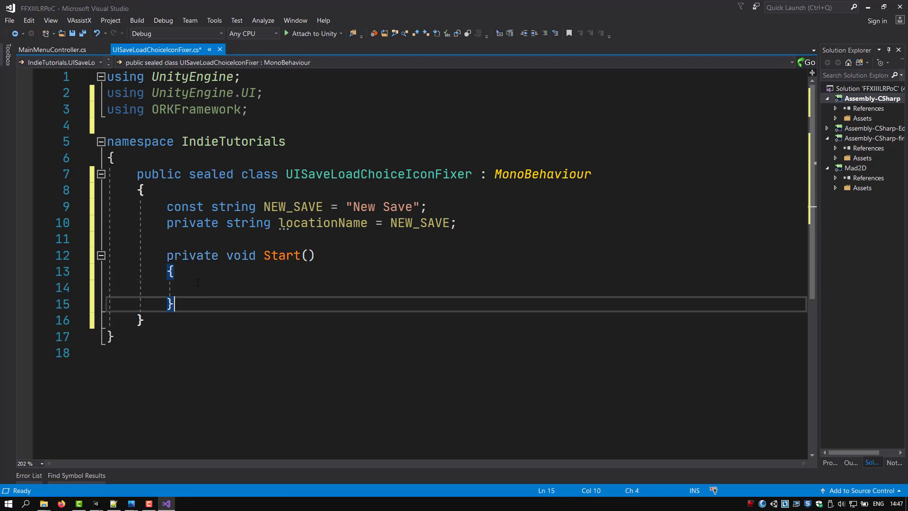
# Step: Insert four more blank lines inside the body of the Start method
pyautogui.click(213, 287)
pyautogui.press('Return')
pyautogui.press('Return')
pyautogui.press('Return')
pyautogui.press('Return')
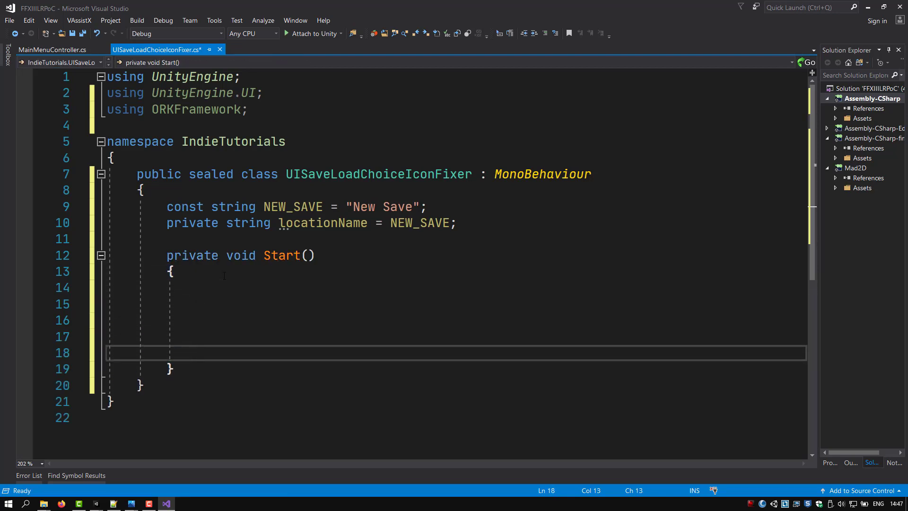
# Step: Save the script and begin the Start method's body with the guard if (!ORK.Initialized) return;
pyautogui.press('Up')
pyautogui.press('Up')
pyautogui.press('Up')
pyautogui.press('Up')
pyautogui.hotkey('ctrl', 's')
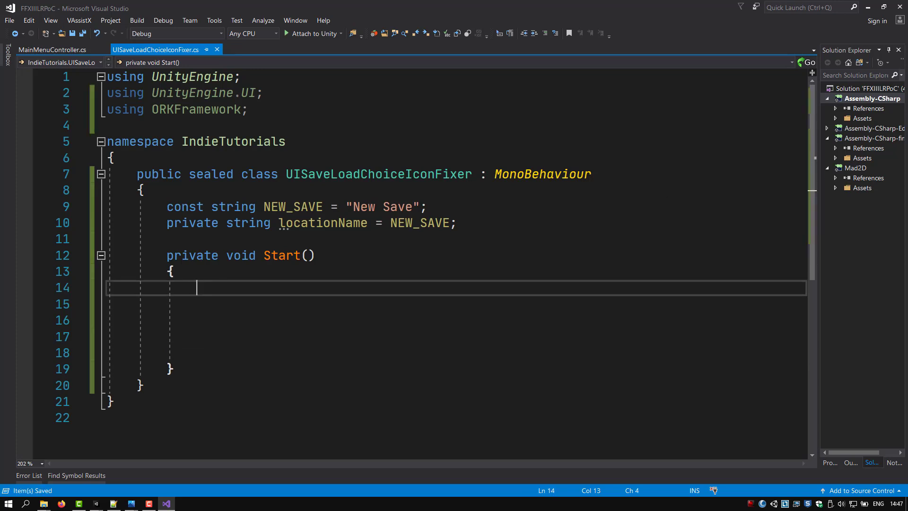
pyautogui.hotkey('alt', 'Tab')
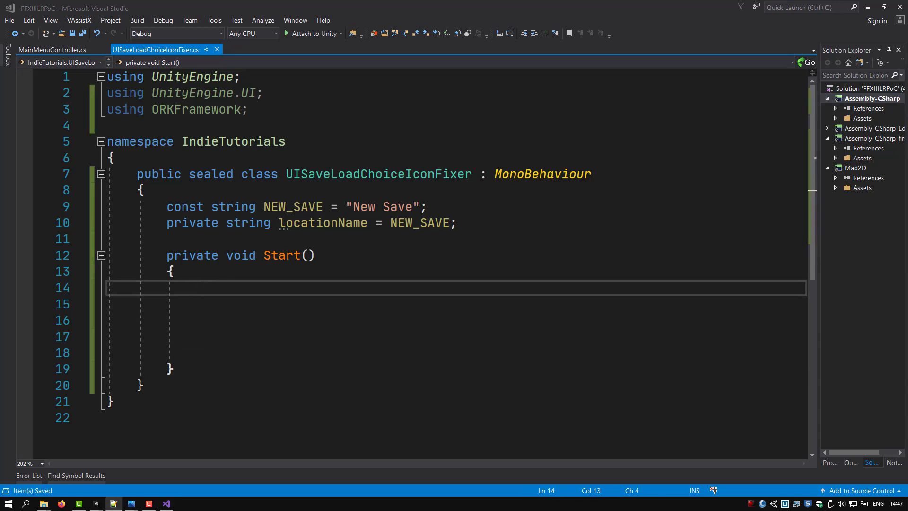
pyautogui.hotkey('alt', 'Tab')
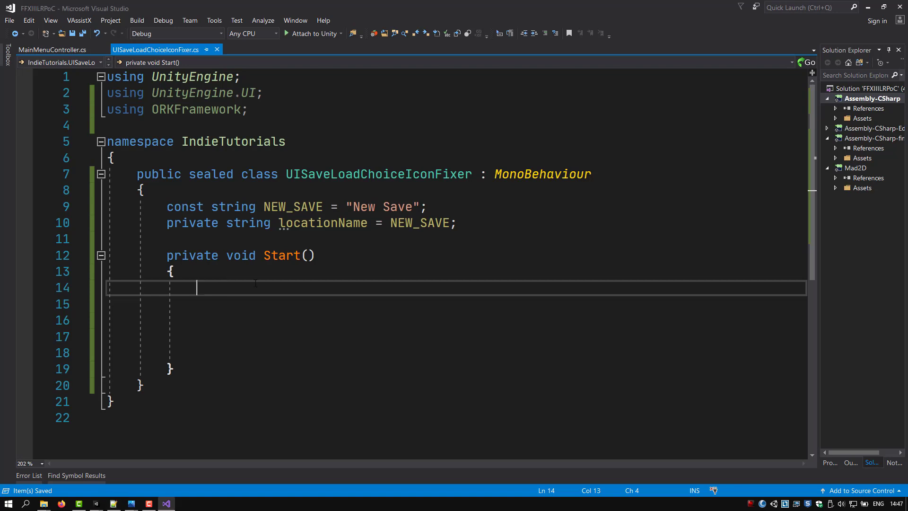
pyautogui.write('if (!ORK.Initialized) return;')
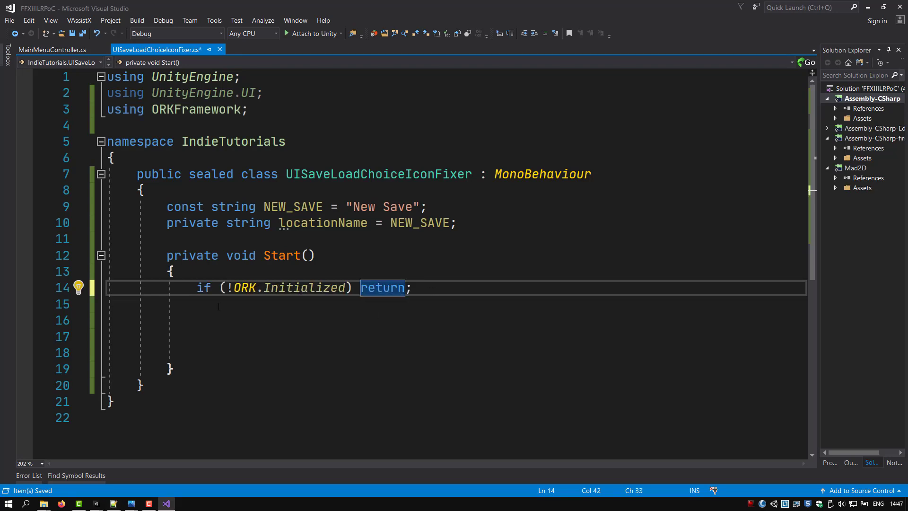
# Step: Below the guard, after a blank line, add Text[] texts = GetComponentsInChildren<Text>(true);
pyautogui.click(294, 307)
pyautogui.press('Return')
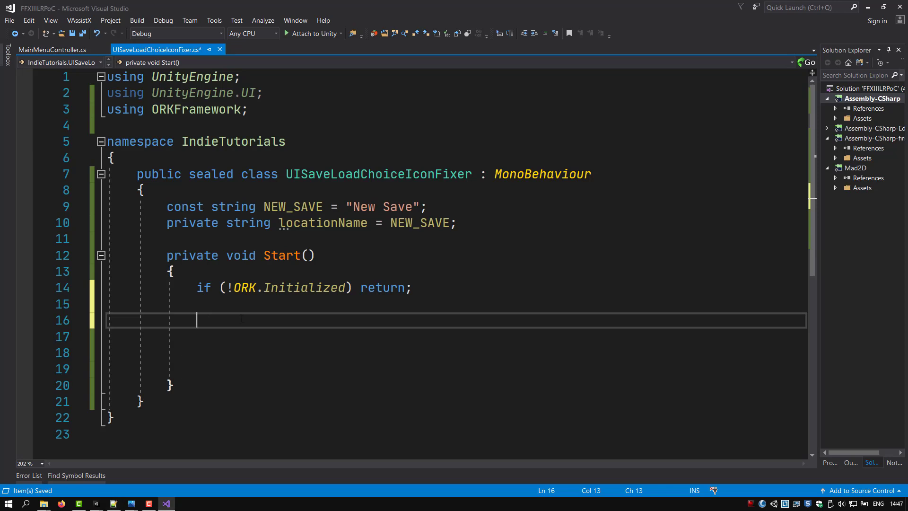
pyautogui.write('Text[] texts = GetComponentsInChildren<Text>(true);')
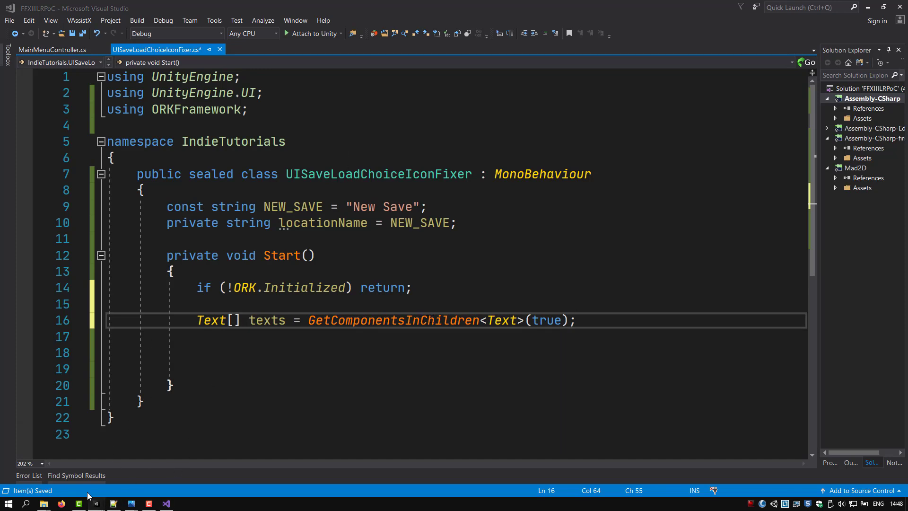
# Step: Switch to Unity and open the P_LoadSaveChoice_Button prefab for editing by attempting to delete its Text child
pyautogui.moveTo(96, 503)
pyautogui.click(135, 468)
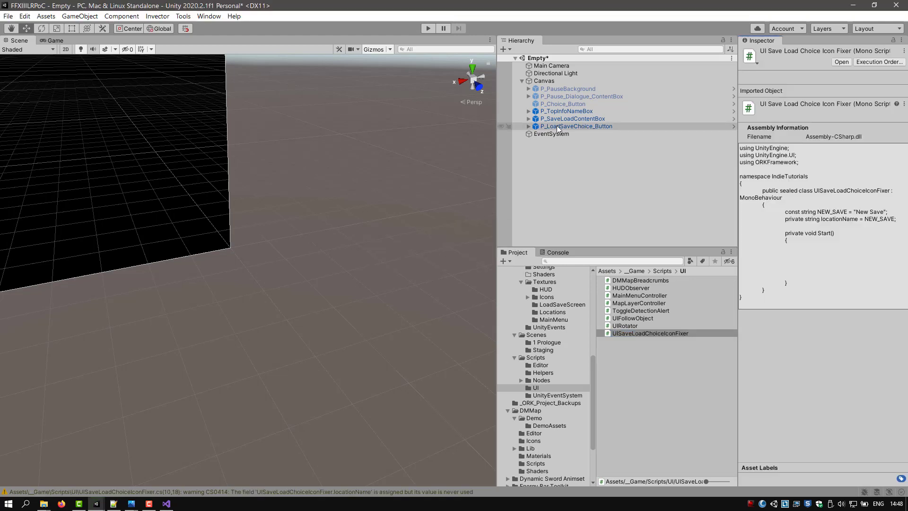
pyautogui.click(529, 126)
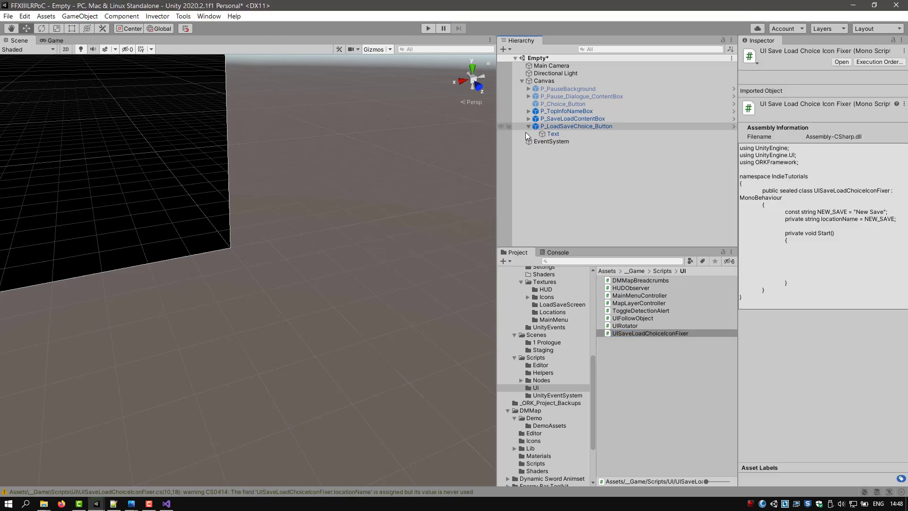
pyautogui.click(553, 134)
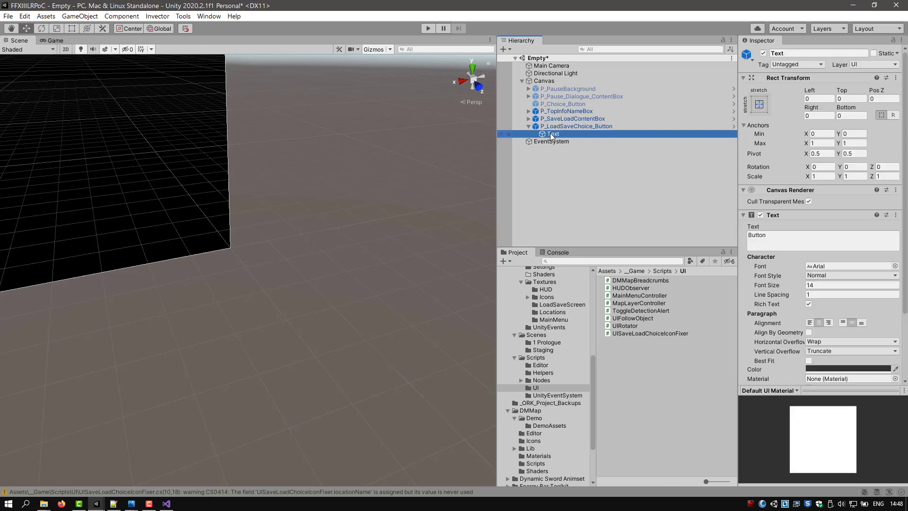
pyautogui.press('Delete')
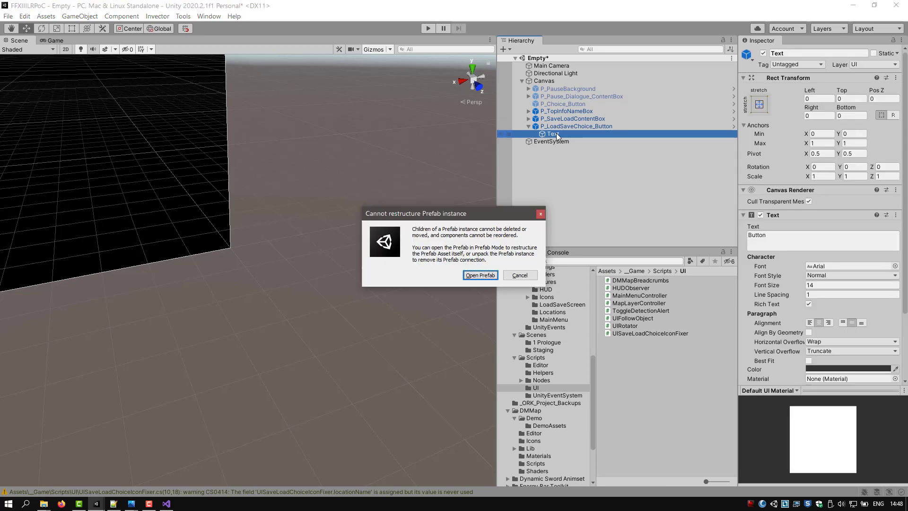
pyautogui.click(480, 275)
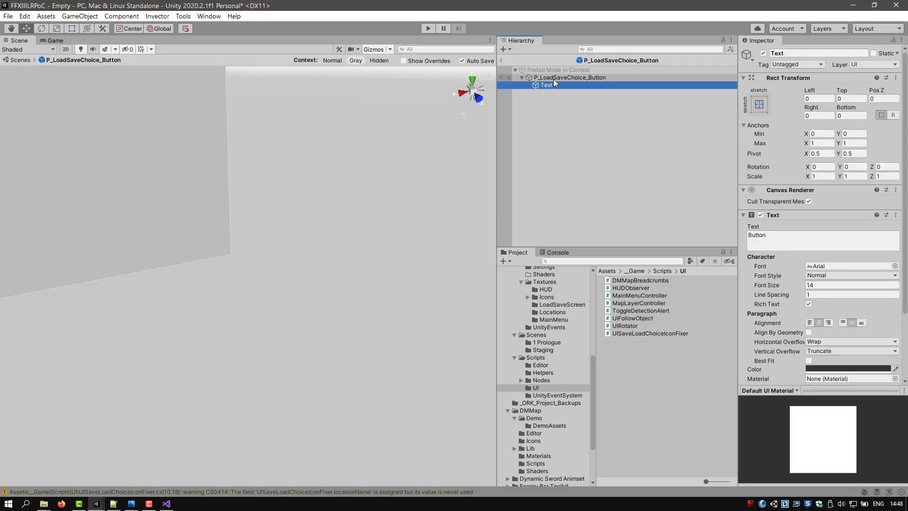
# Step: Delete the Text child from the P_LoadSaveChoice_Button prefab and return to the scene
pyautogui.click(553, 78)
pyautogui.click(552, 84)
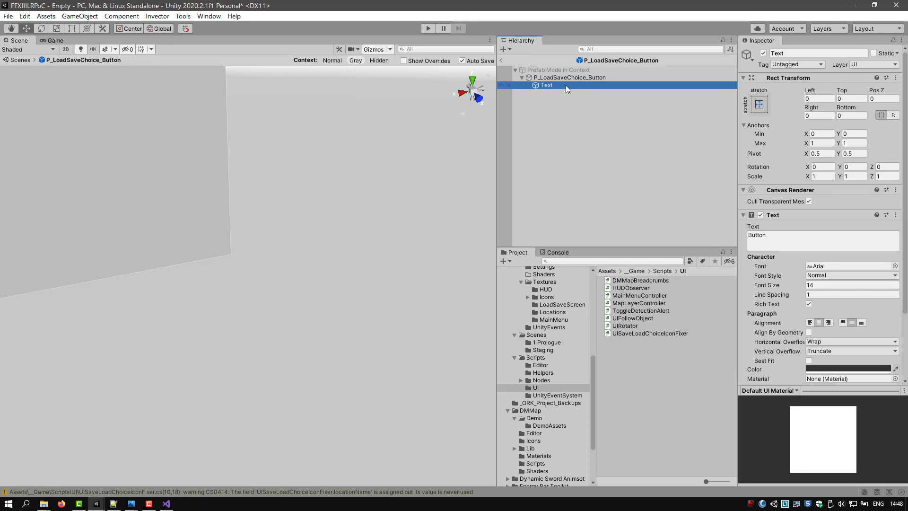
pyautogui.press('Delete')
pyautogui.click(565, 79)
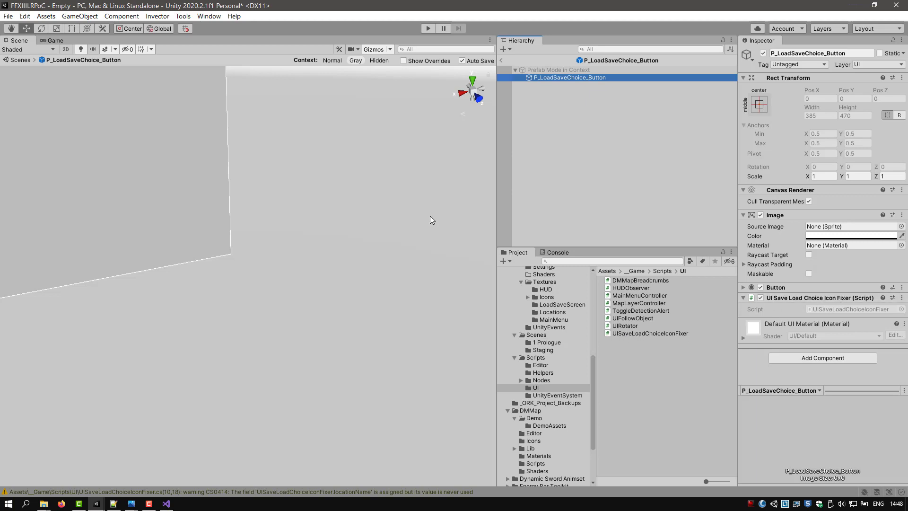
pyautogui.click(501, 60)
# Step: In Visual Studio, add index=1, y=-346 and a foreach skipping empty/NEW_SAVE texts, storing the first as locationName and placing each at (10, y, 0) with y -= 34
pyautogui.click(166, 503)
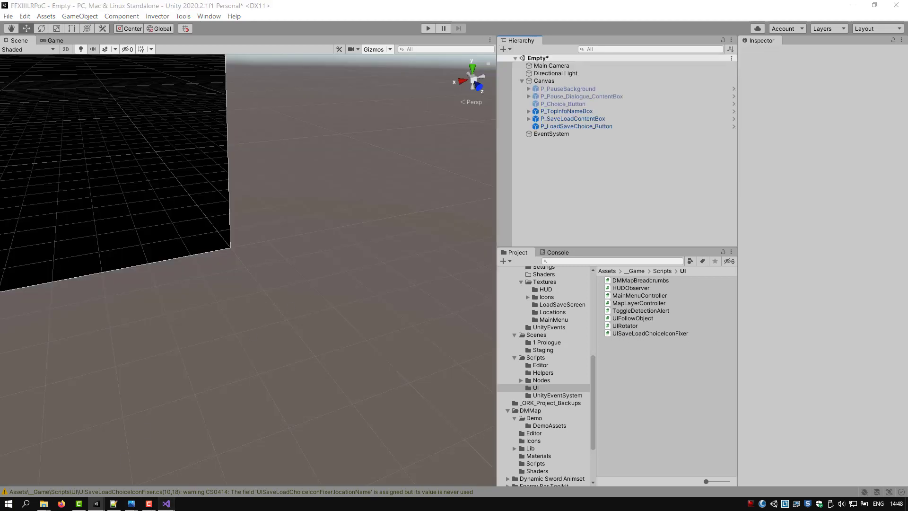
pyautogui.click(209, 343)
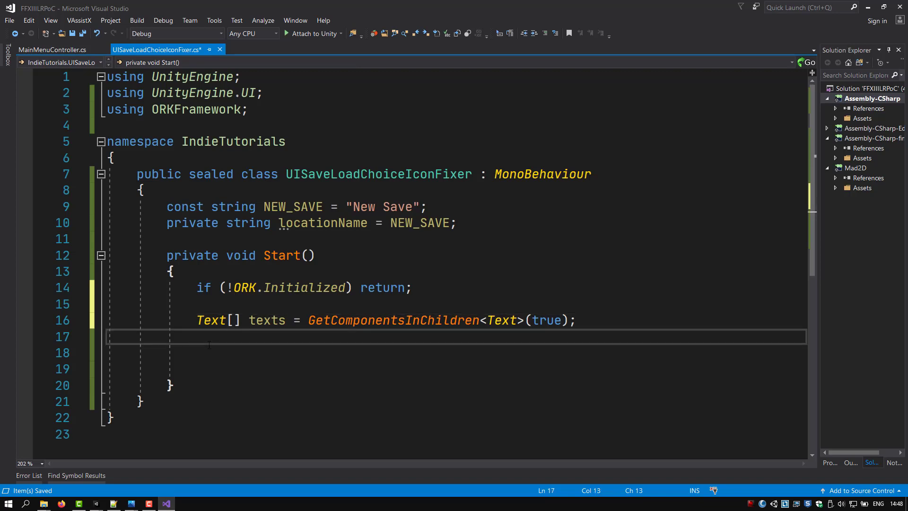
pyautogui.press('Return')
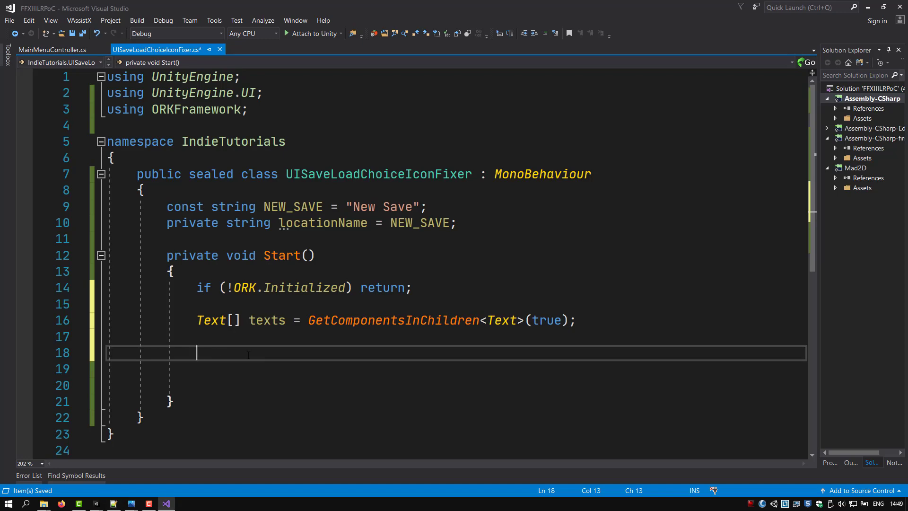
pyautogui.write('int index = 1; int y = -346; foreach (Text text in texts) { \tif (string.IsNullOrEmpty(text.text) \t\t|| text.text.StartsWith(NEW_SAVE)) { continue; }  \t// get the area name from the first element \tif (index == 1) \t{ \t\tlocationName = text.text; \t\t++index; \t}  \ttext.GetComponent<RectTransform>().localPosition = new Vector3(10, y, 0); \ty -= 34; }')
# Step: Review the foreach loop's condition for skipping texts and the block that assigns locationName from the first element
pyautogui.click(380, 193)
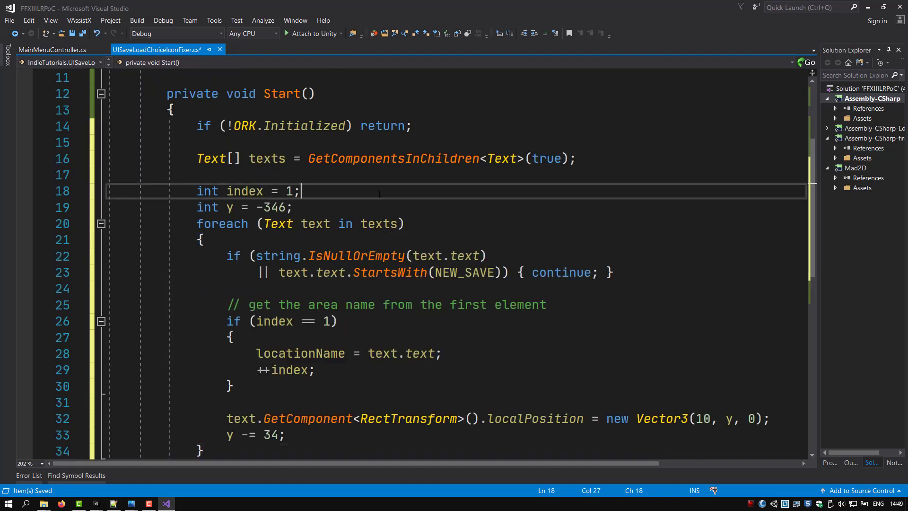
pyautogui.scroll(-3, 380, 180)
pyautogui.scroll(2, 402, 93)
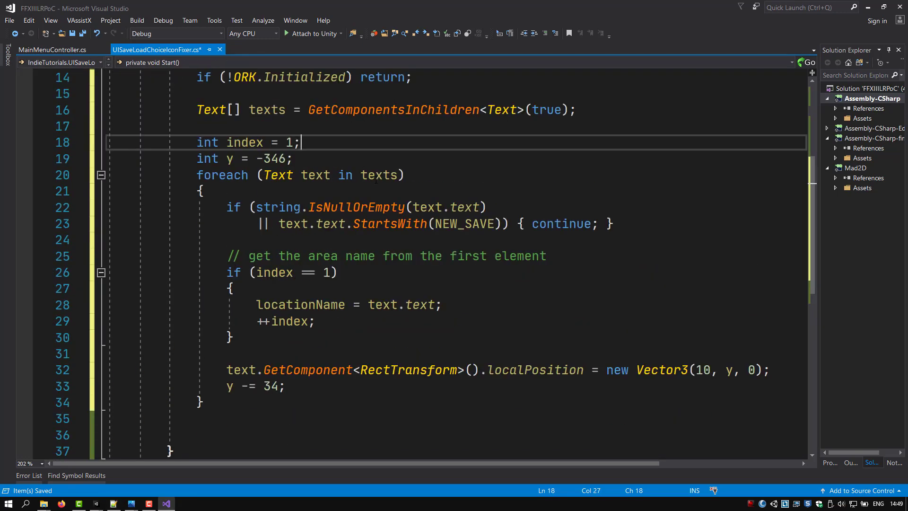
pyautogui.click(376, 175)
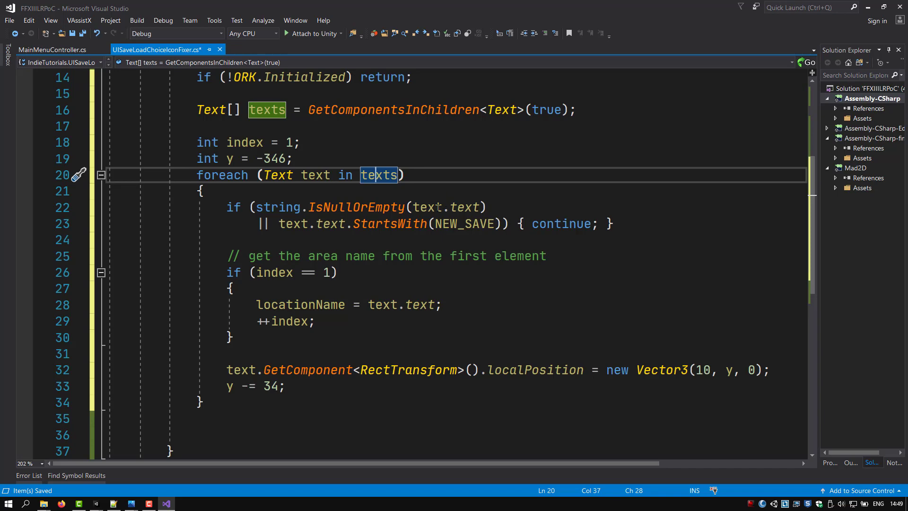
pyautogui.moveTo(413, 206); pyautogui.dragTo(481, 207)
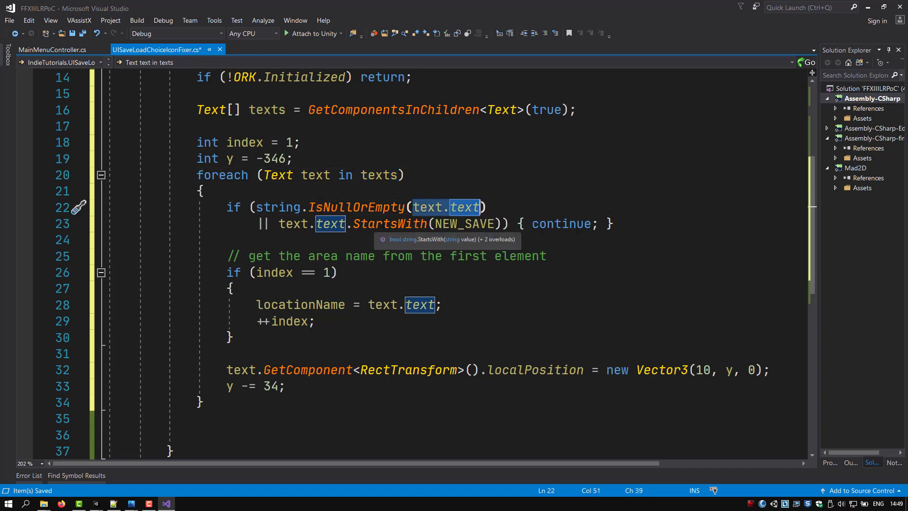
pyautogui.scroll(5, 507, 241)
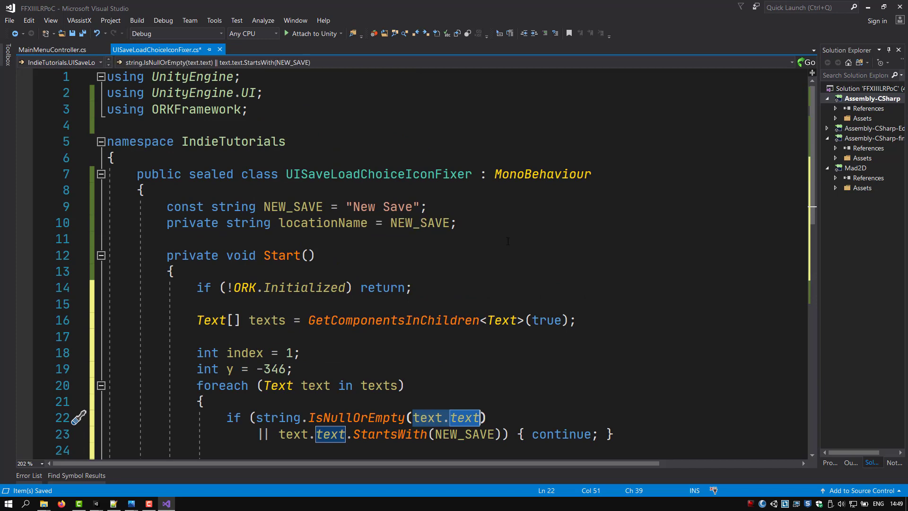
pyautogui.scroll(-5, 507, 241)
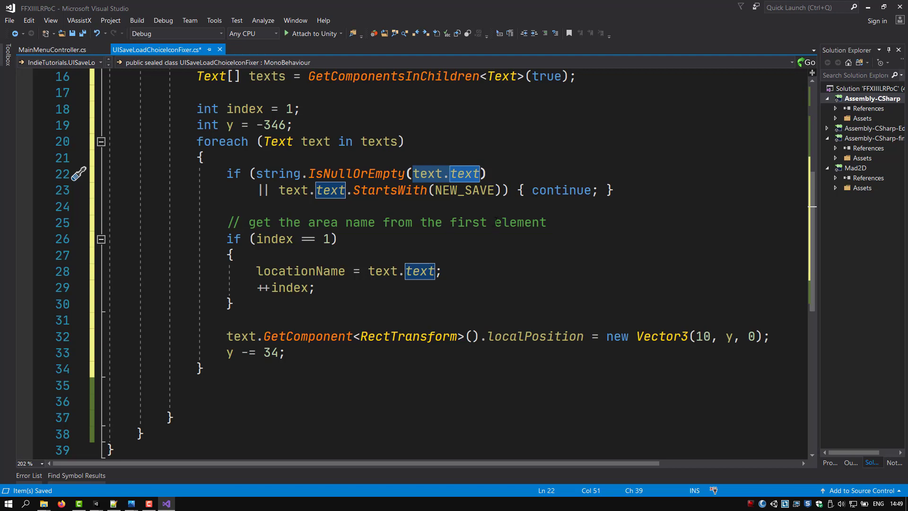
pyautogui.click(441, 271)
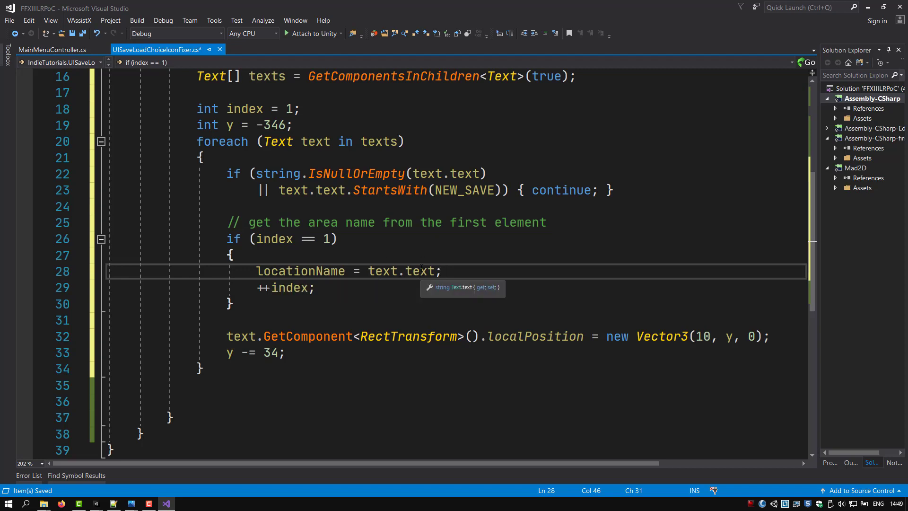
pyautogui.moveTo(443, 271); pyautogui.dragTo(256, 271)
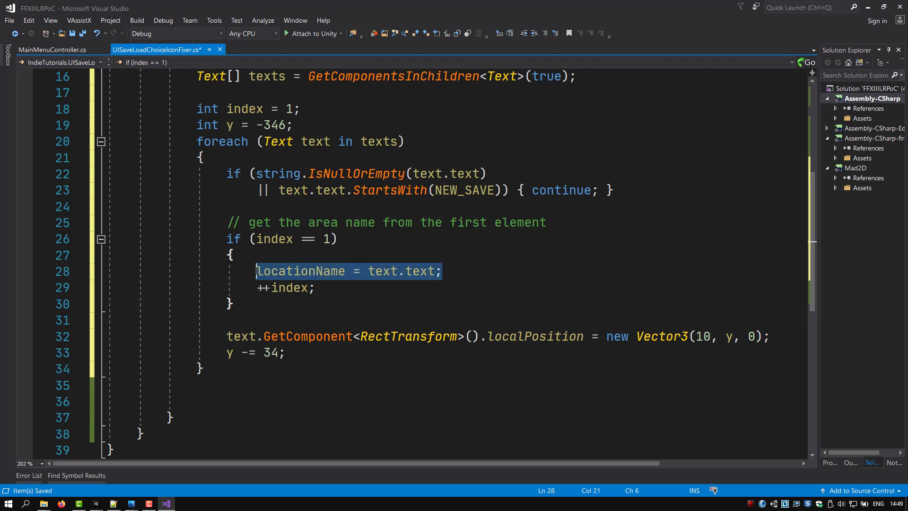
pyautogui.doubleClick(274, 239)
pyautogui.click(344, 238)
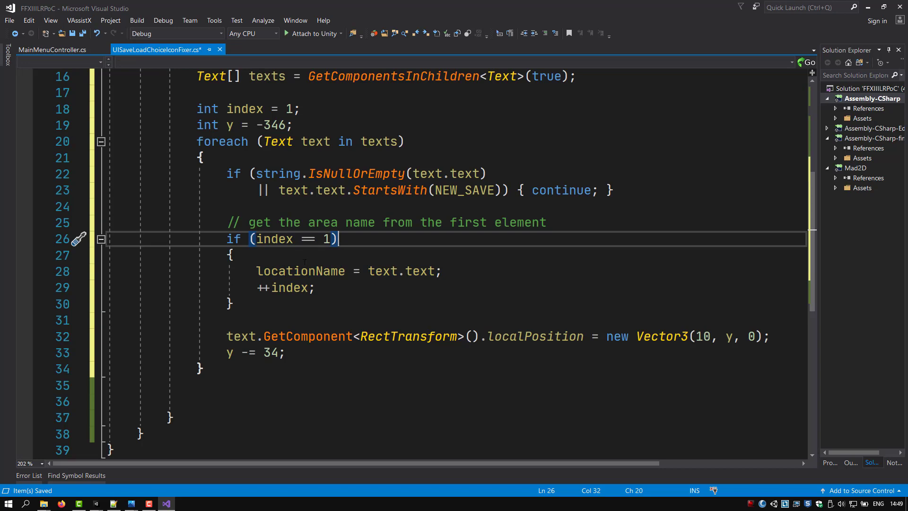
pyautogui.moveTo(257, 271); pyautogui.dragTo(442, 271)
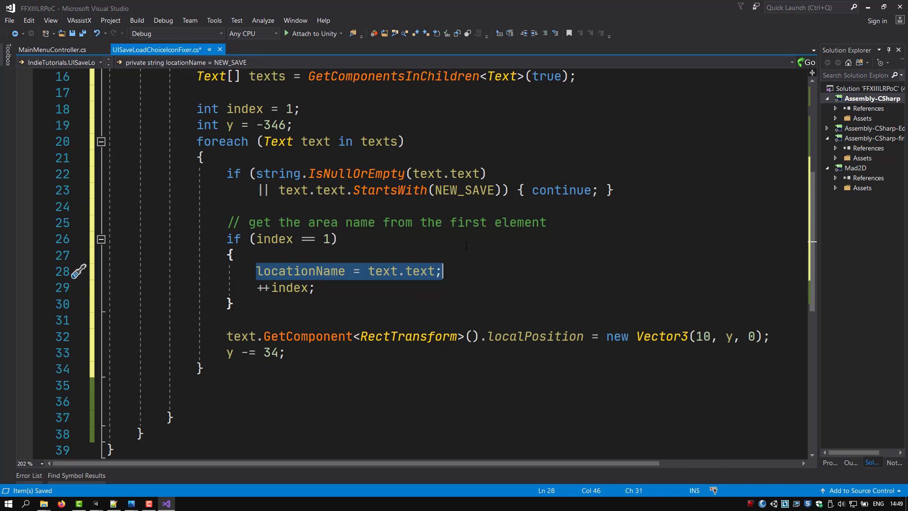
pyautogui.doubleClick(302, 270)
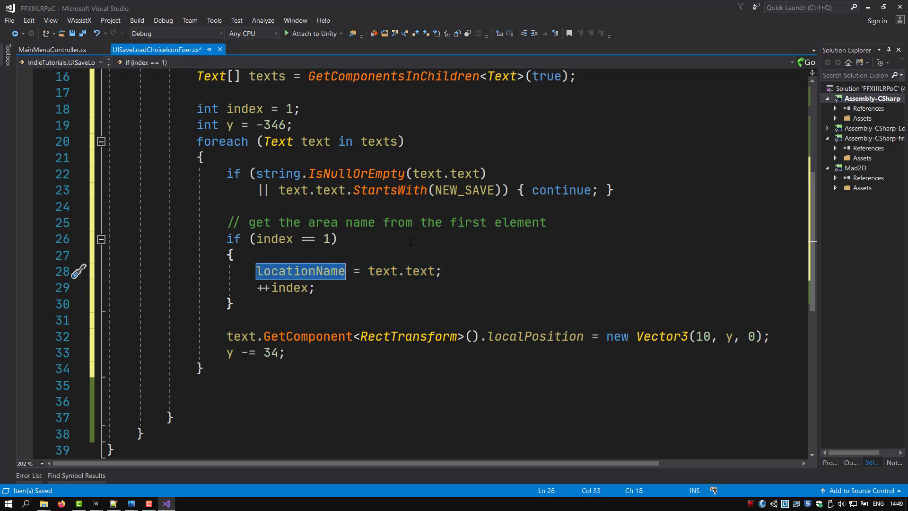
# Step: Review how the loop sets each text's localPosition and decrements y, ending at the foreach's closing brace
pyautogui.scroll(-2, 411, 241)
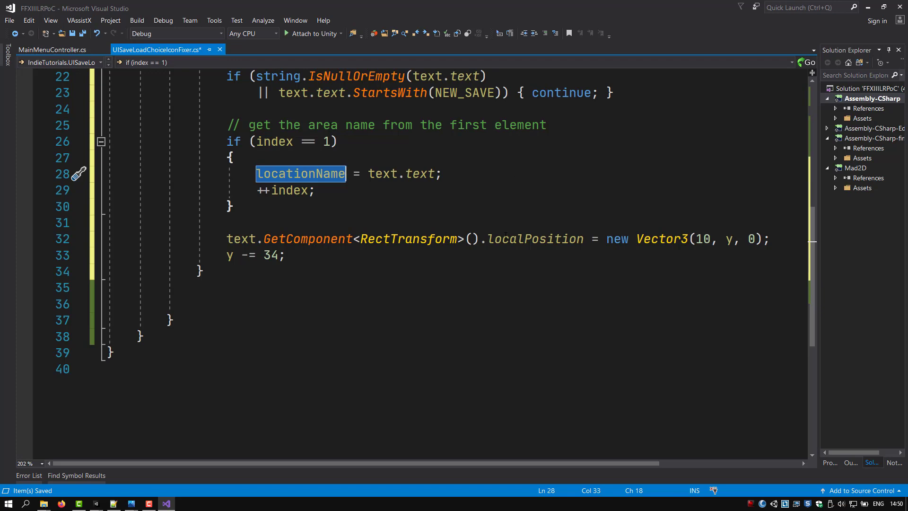
pyautogui.doubleClick(661, 239)
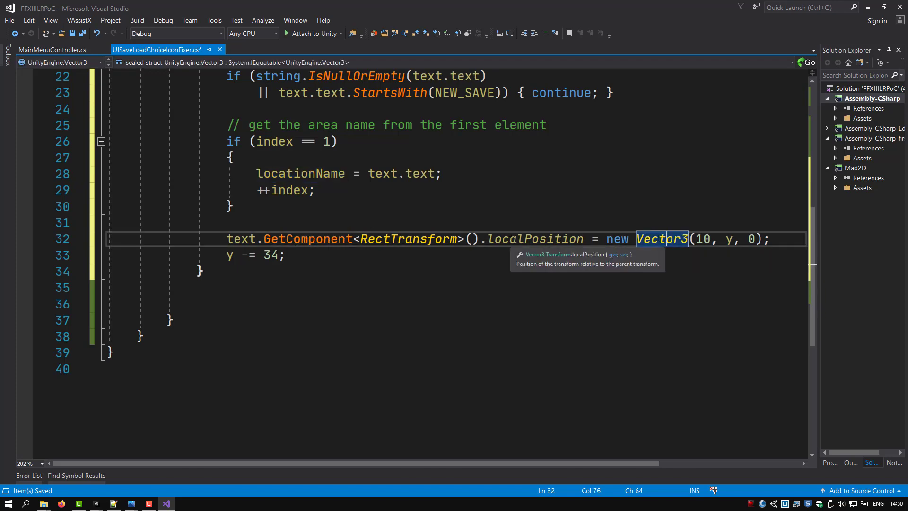
pyautogui.doubleClick(533, 240)
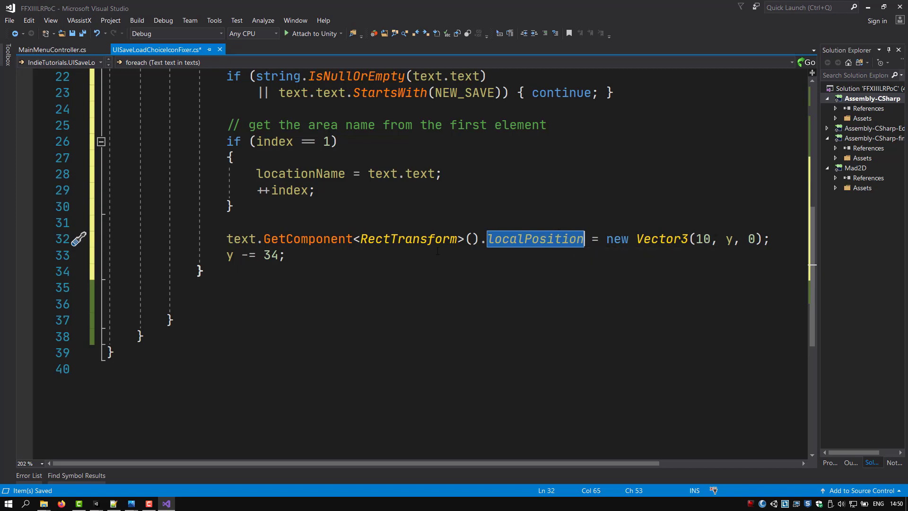
pyautogui.scroll(3, 438, 250)
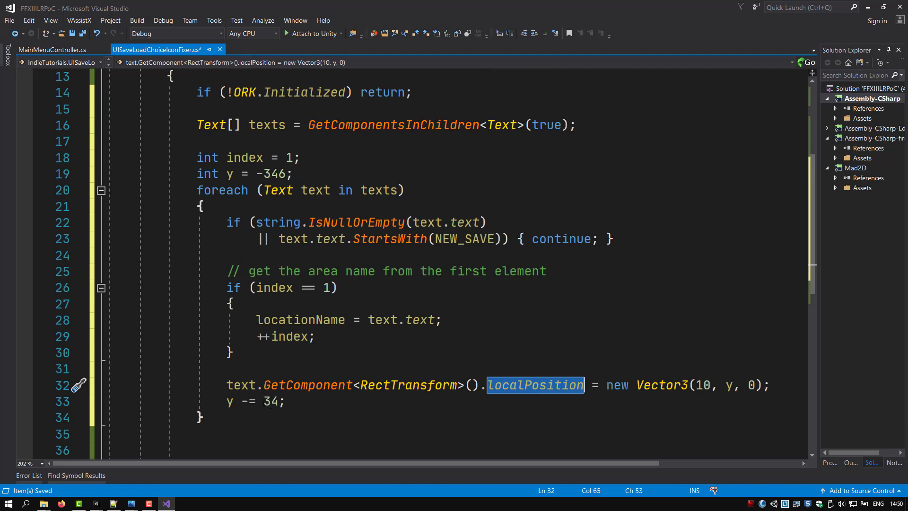
pyautogui.doubleClick(267, 401)
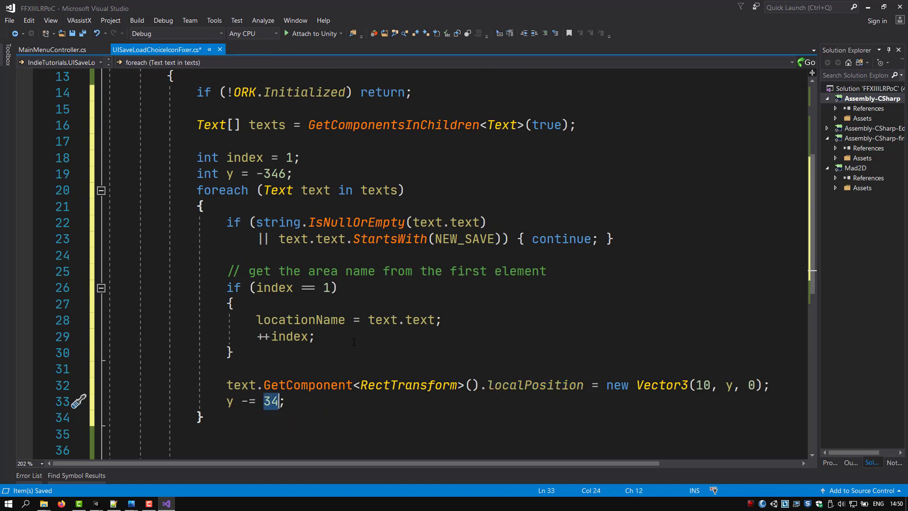
pyautogui.scroll(-3, 459, 336)
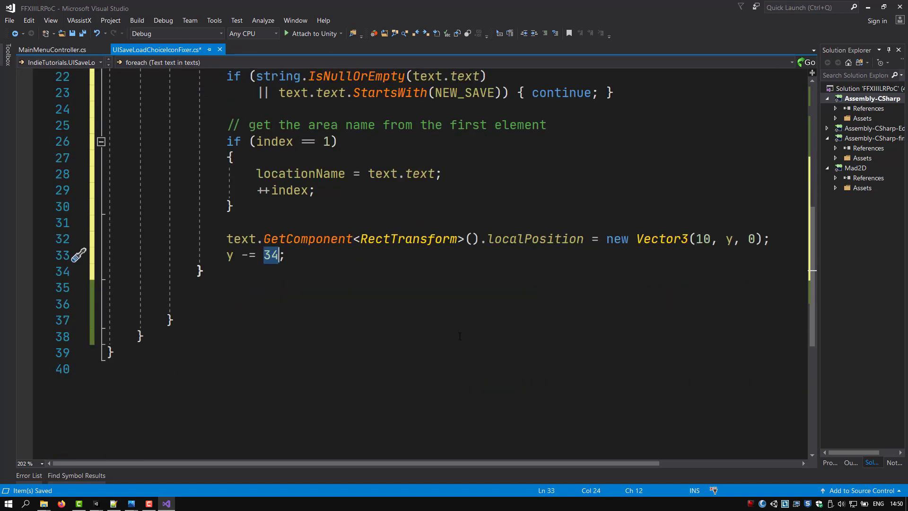
pyautogui.scroll(3, 459, 336)
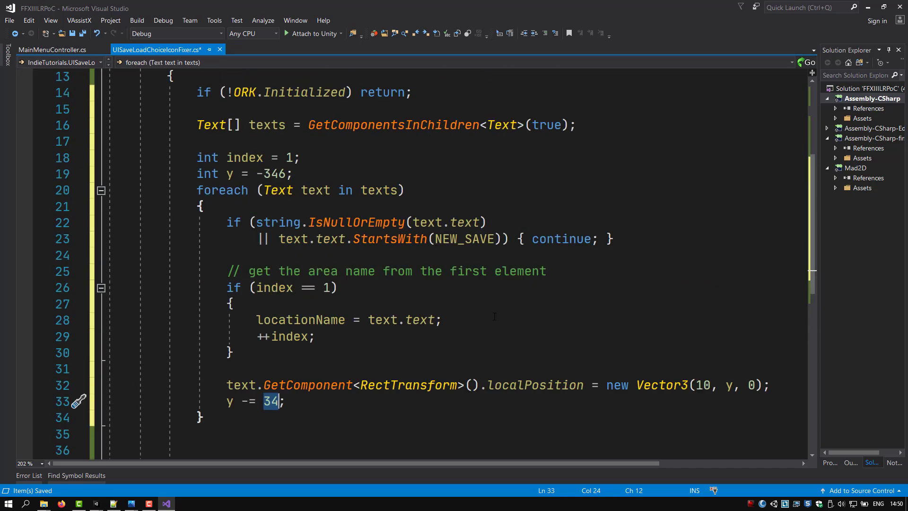
pyautogui.keyDown('ctrl'); pyautogui.scroll(-2, 495, 308); pyautogui.keyUp('ctrl')
pyautogui.click(189, 356)
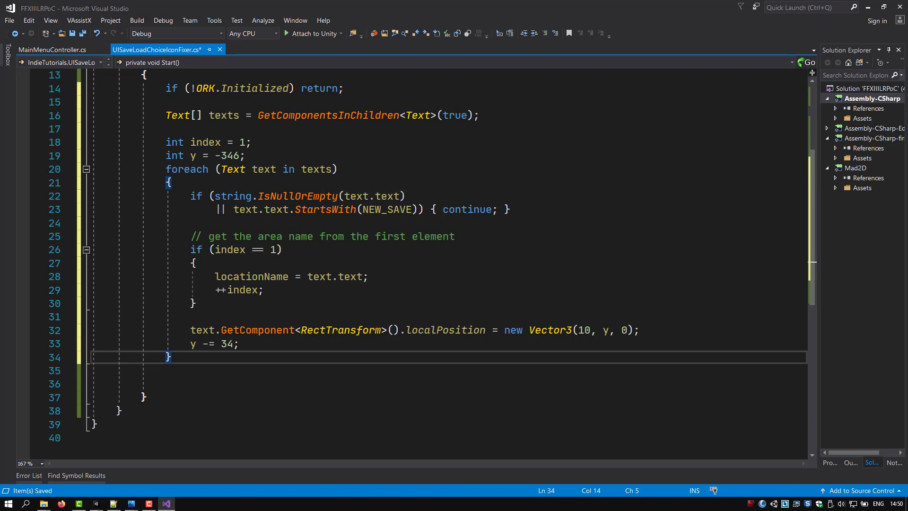
# Step: After the foreach, unless locationName starts with NEW_SAVE, add a first-sibling child Image: pivot (0, 1), localPosition (17, -116, 0), localScale 1, sizeDelta (385, 210), sprite "Textures/Locations/" + locationName
pyautogui.hotkey('alt', 'Tab')
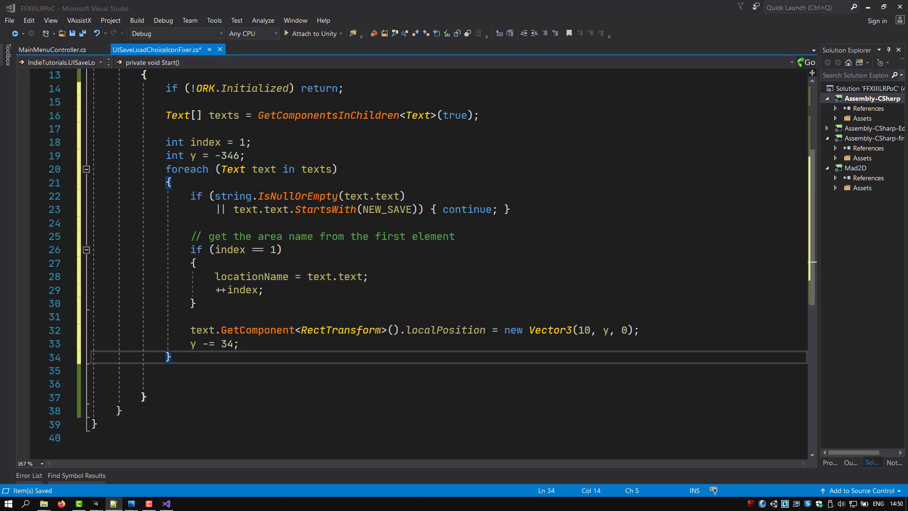
pyautogui.hotkey('alt', 'Tab')
pyautogui.hotkey('alt', 'Tab')
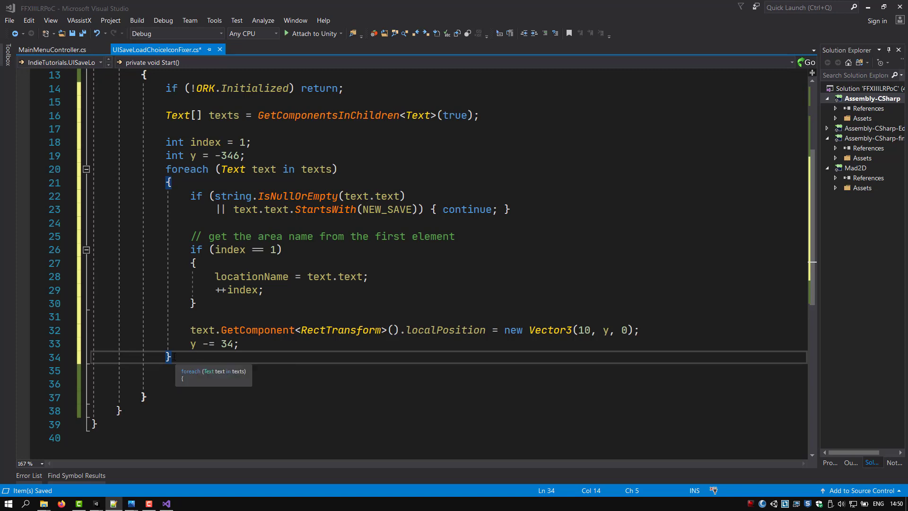
pyautogui.press('Return')
pyautogui.press('Return')
pyautogui.write('if (!locationName.StartsWith(NEW_SAVE)) { GameObject imgGO = new GameObject("Image"); imgGO.transform.SetParent(this.transform); imgGO.transform.SetAsFirstSibling();  imgGO.AddComponent<Image>(); Image img = imgGO.GetComponent<Image>(); img.rectTransform.pivot = new Vector2(0, 1); img.rectTransform.localPosition = new Vector3(17, -116, 0); img.rectTransform.localScale = new Vector3(1, 1, 1); img.rectTransform.sizeDelta = new Vector2(385, 210); img.sprite = Resources.Load<Sprite>("Textures/Locations/" + locationName); }')
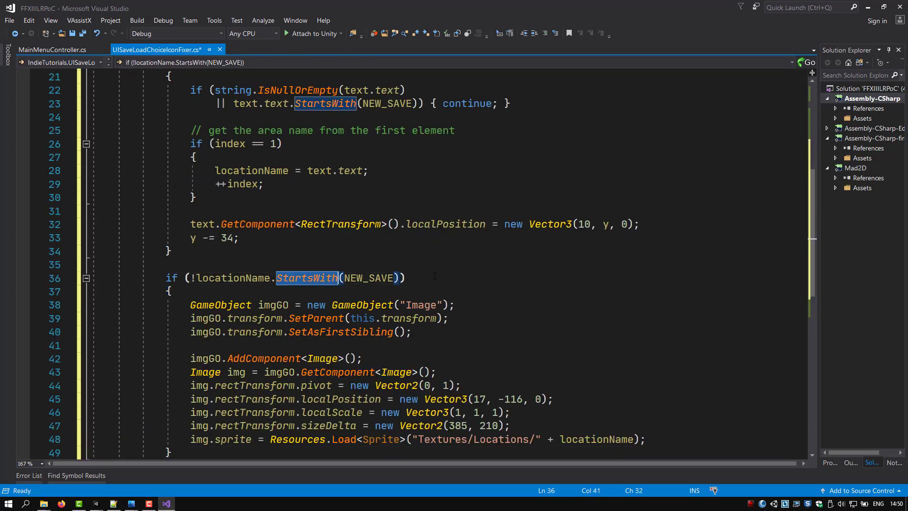
# Step: Review the new if condition on locationName against the field's declaration and its NEW_SAVE default
pyautogui.scroll(-2, 434, 276)
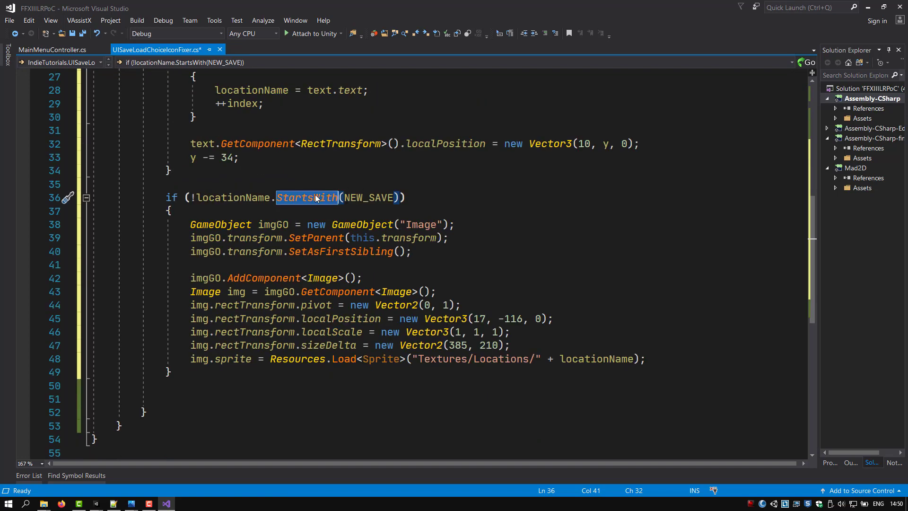
pyautogui.click(216, 201)
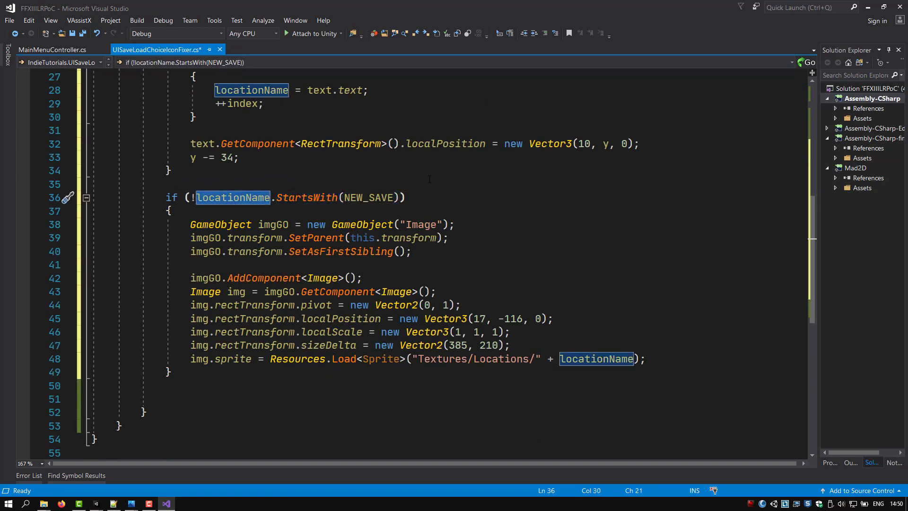
pyautogui.scroll(8, 418, 199)
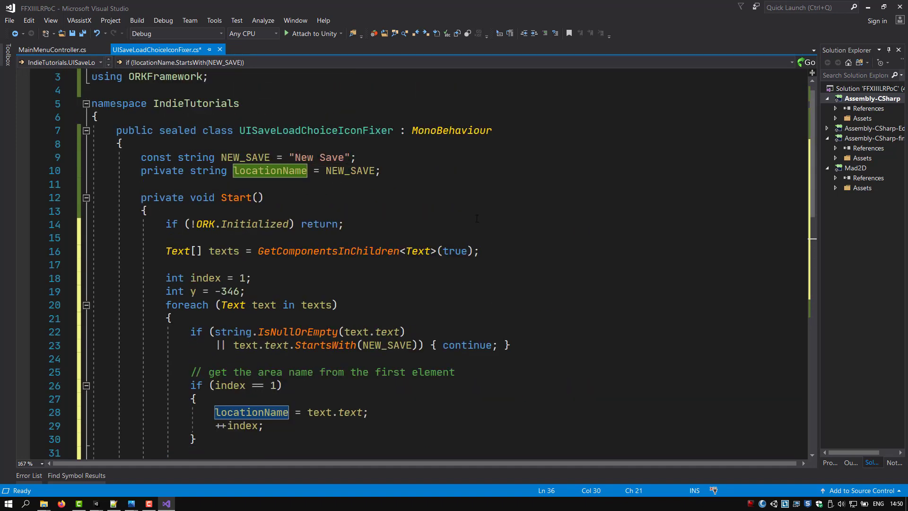
pyautogui.scroll(-6, 470, 217)
pyautogui.scroll(-2, 470, 217)
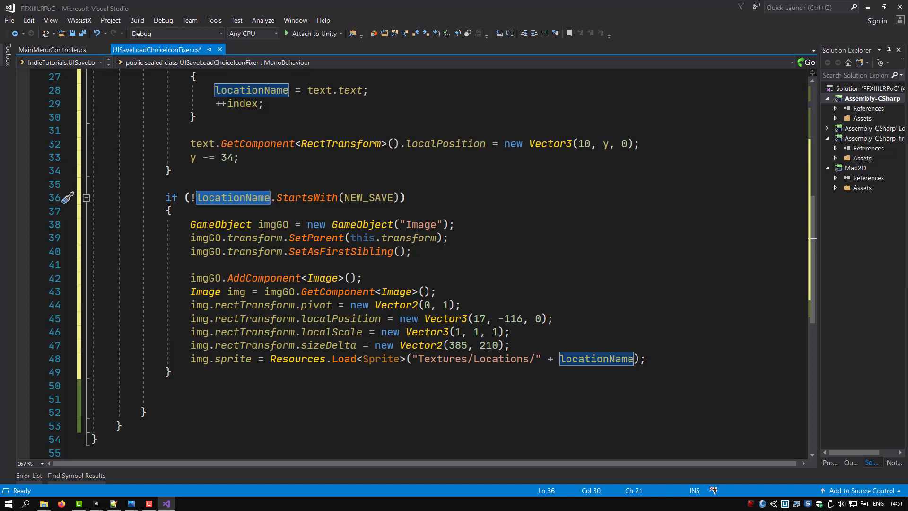
# Step: Review the lines that create the "Image" object, parent it to this transform and add its Image component
pyautogui.doubleClick(431, 227)
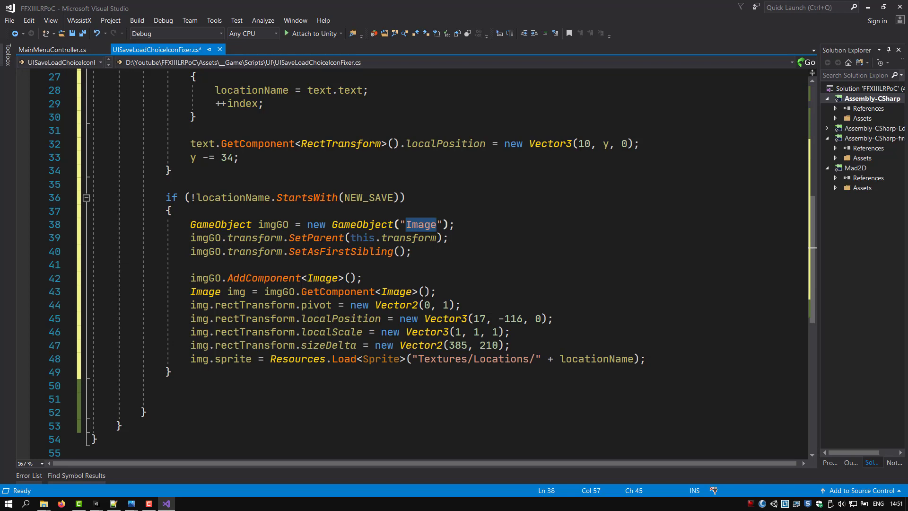
pyautogui.doubleClick(316, 238)
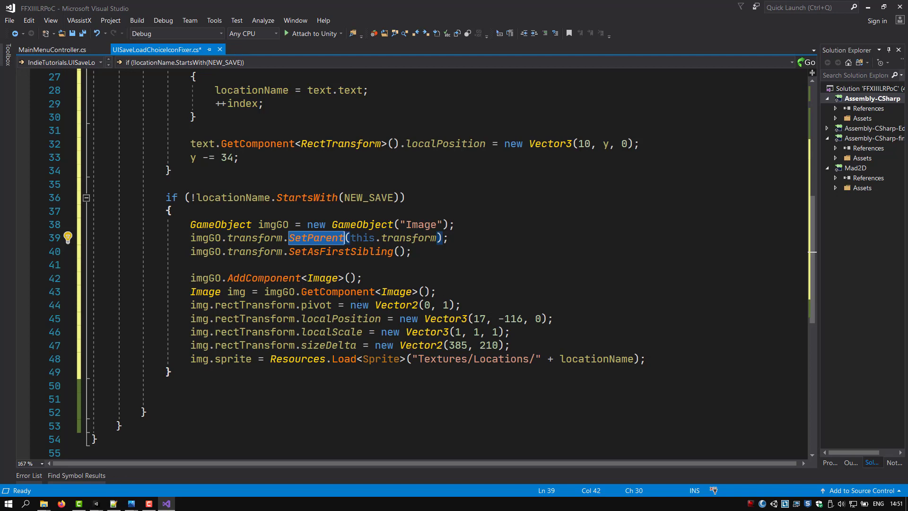
pyautogui.click(364, 277)
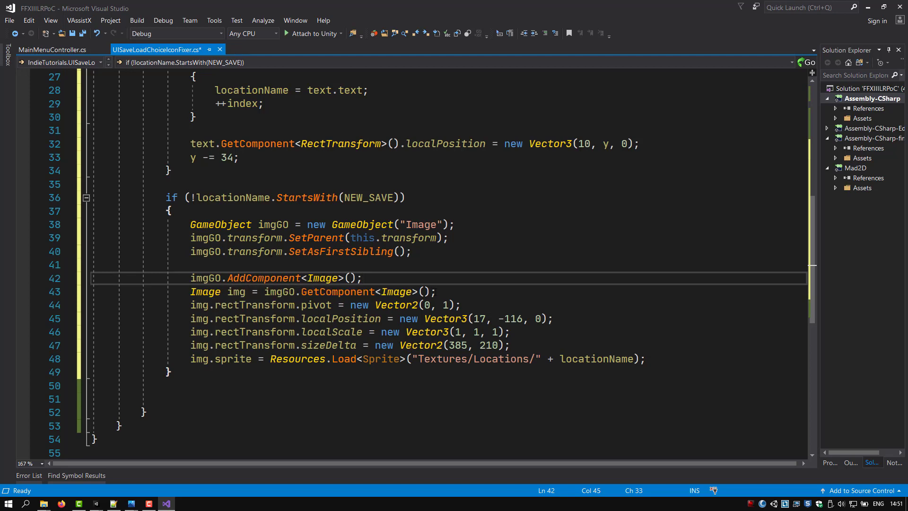
pyautogui.click(434, 291)
pyautogui.scroll(-2, 449, 284)
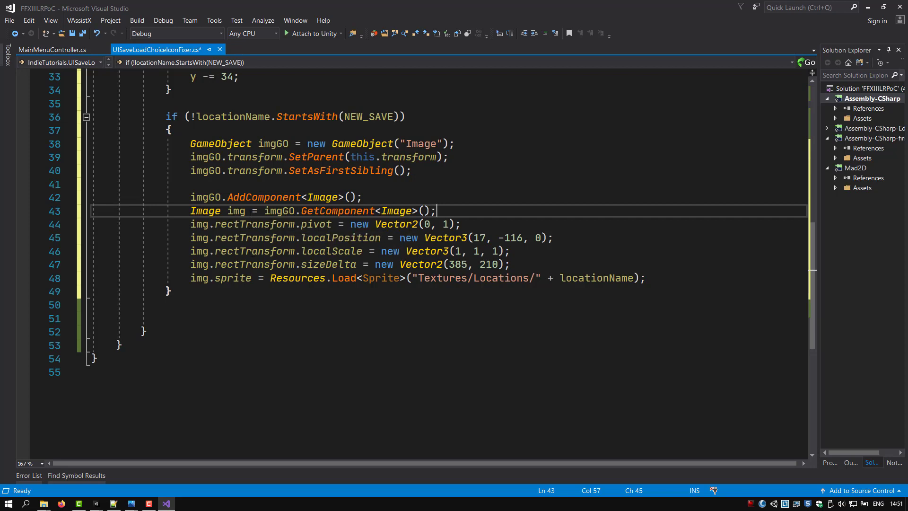
# Step: Review the image's sizeDelta and localPosition values and the Resources.Load call that builds the sprite path from locationName
pyautogui.moveTo(511, 264); pyautogui.dragTo(400, 264)
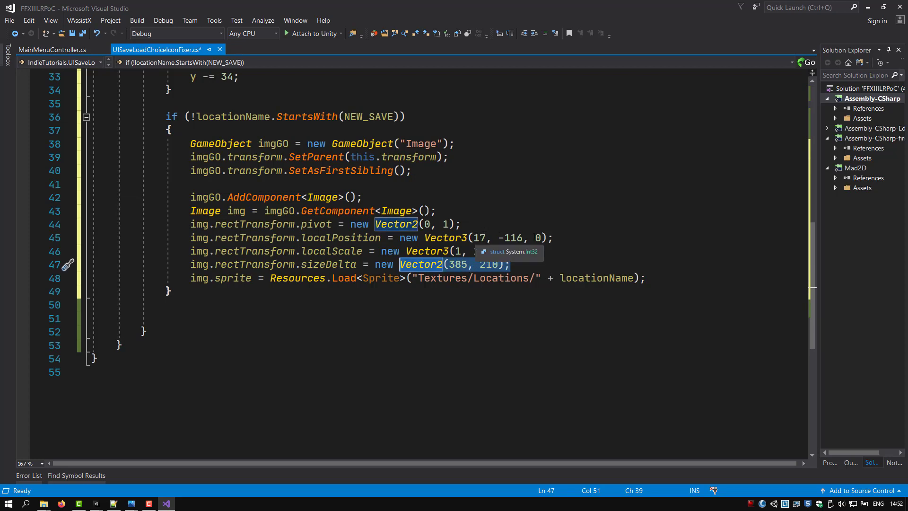
pyautogui.click(557, 237)
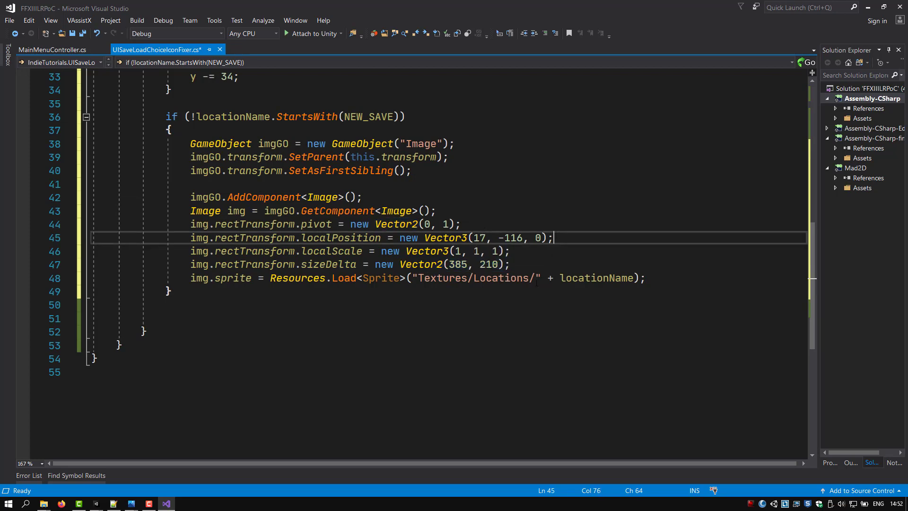
pyautogui.click(189, 279)
pyautogui.click(233, 279)
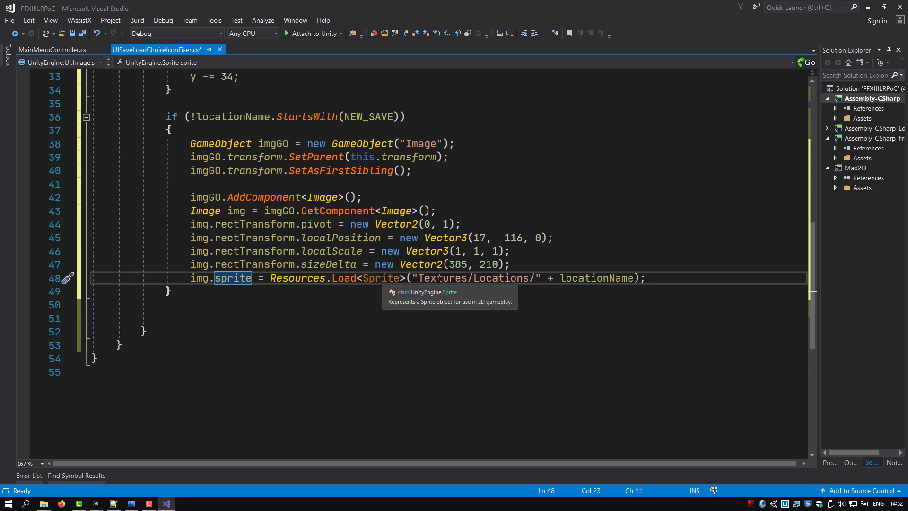
pyautogui.moveTo(417, 278); pyautogui.dragTo(517, 278)
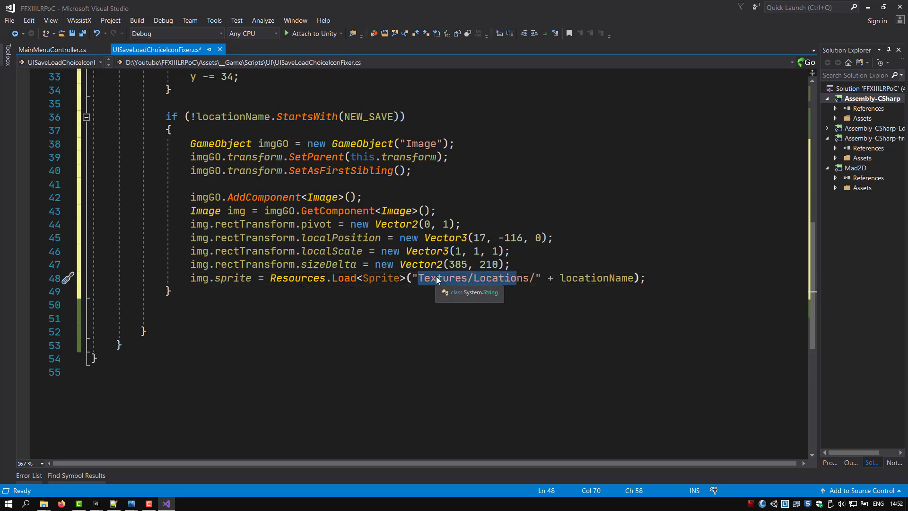
pyautogui.click(535, 278)
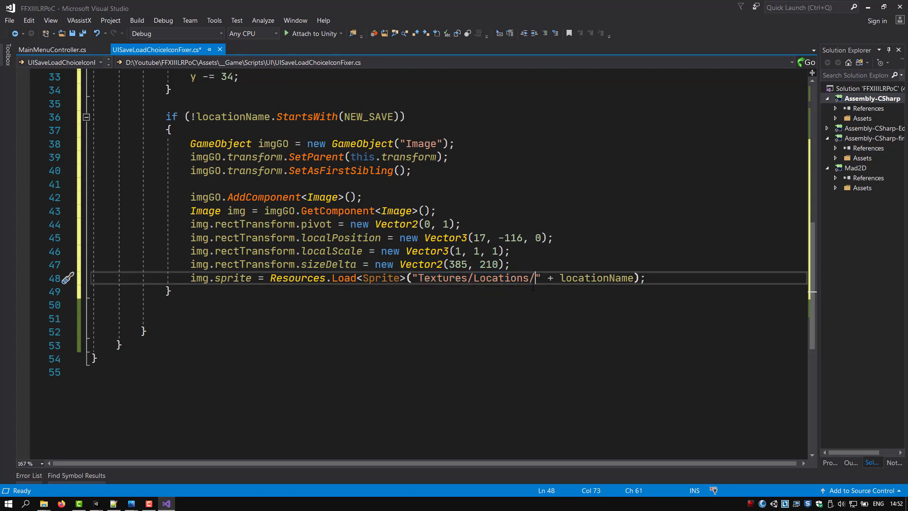
pyautogui.moveTo(270, 278); pyautogui.dragTo(542, 278)
pyautogui.doubleClick(577, 278)
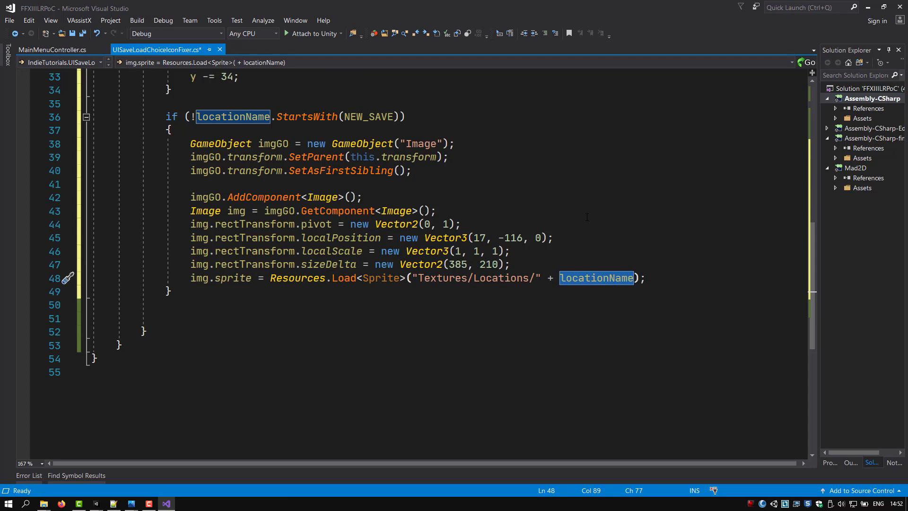
# Step: Trace locationName back to its text.text assignment in the foreach loop and save the UISaveLoadChoiceIconFixer script
pyautogui.scroll(5, 587, 217)
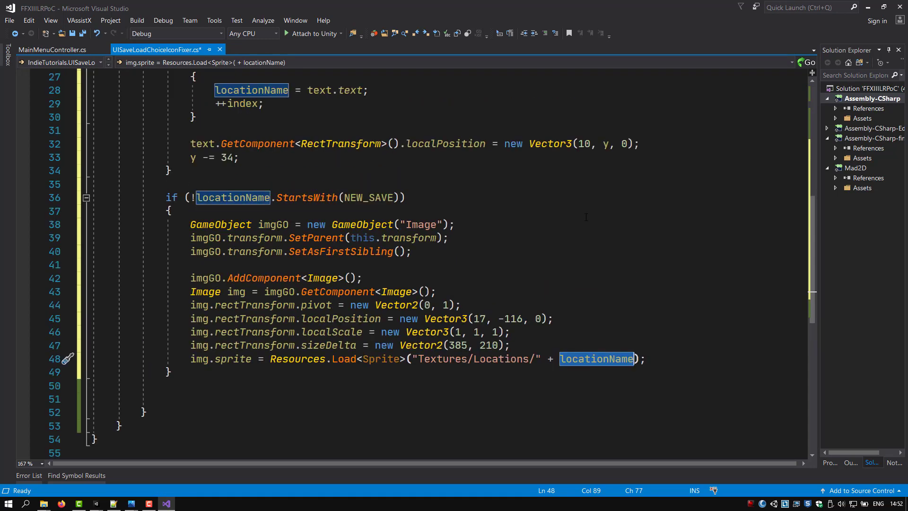
pyautogui.scroll(2, 586, 217)
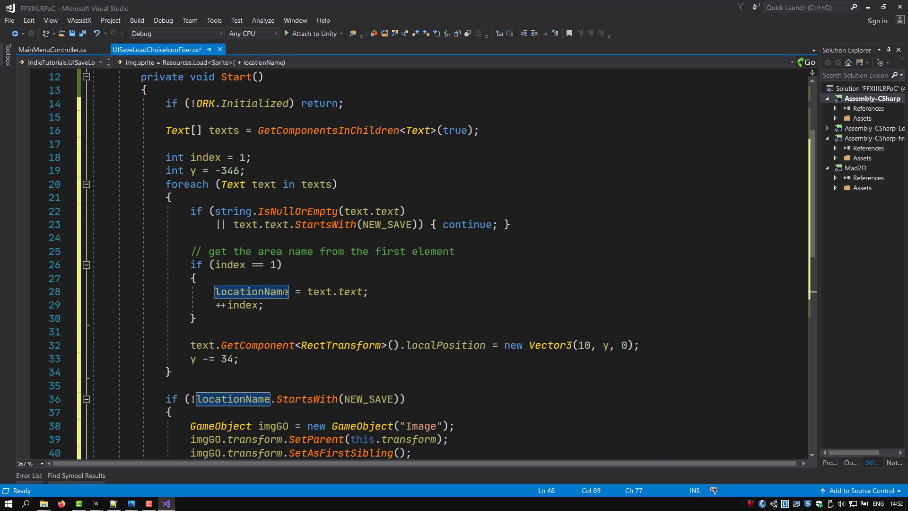
pyautogui.doubleClick(350, 291)
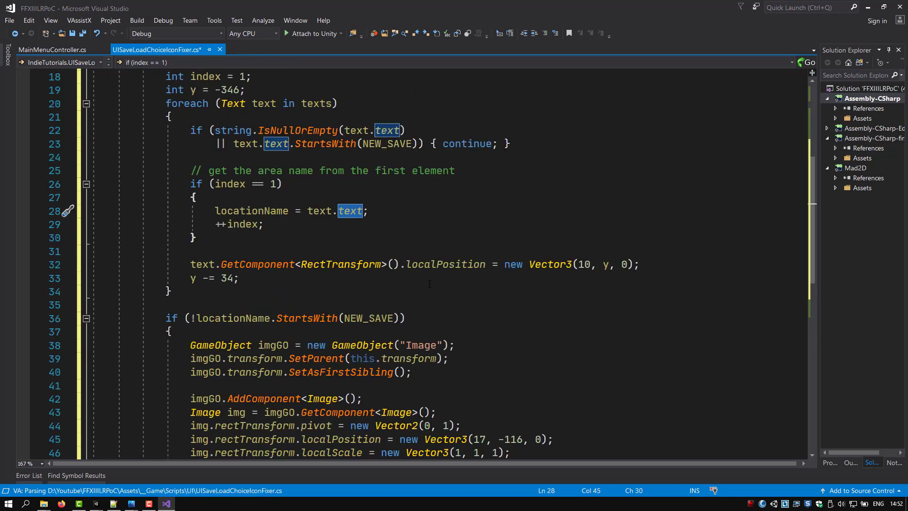
pyautogui.scroll(-2, 429, 284)
pyautogui.hotkey('ctrl', 's')
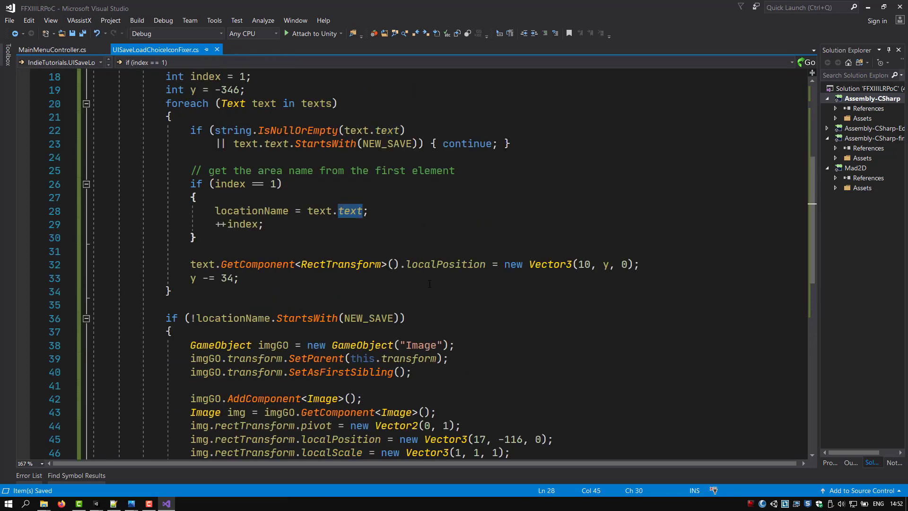
pyautogui.scroll(-3, 430, 283)
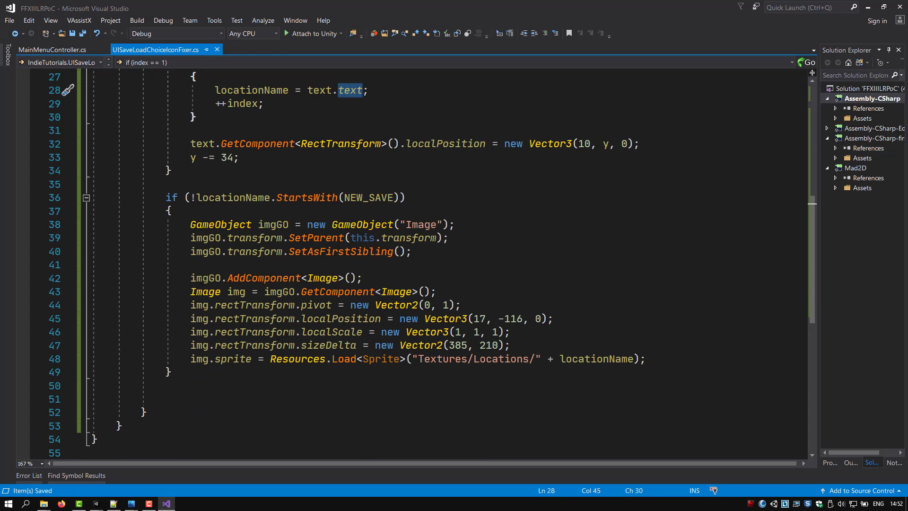
# Step: Switch to Unity and open the 2 The Ark scene from the Scenes folder, saving the changes to the Empty scene
pyautogui.click(91, 499)
pyautogui.click(131, 467)
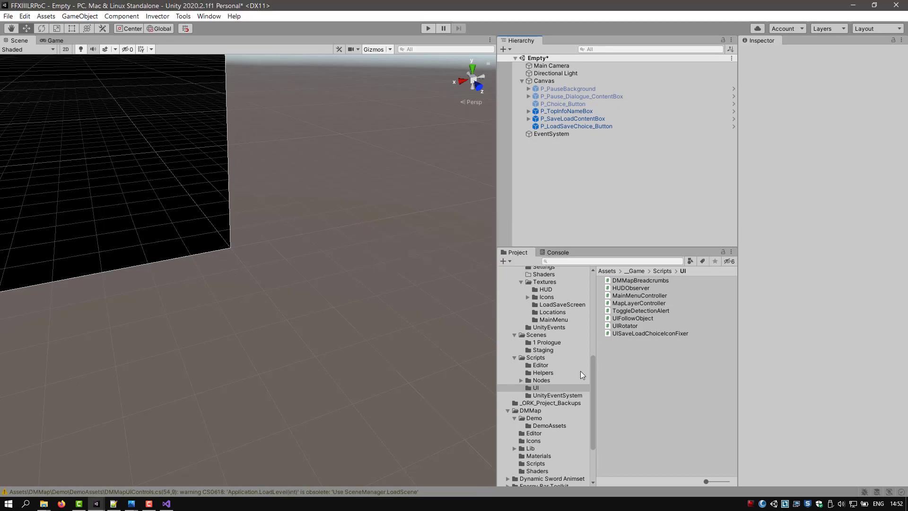
pyautogui.click(541, 335)
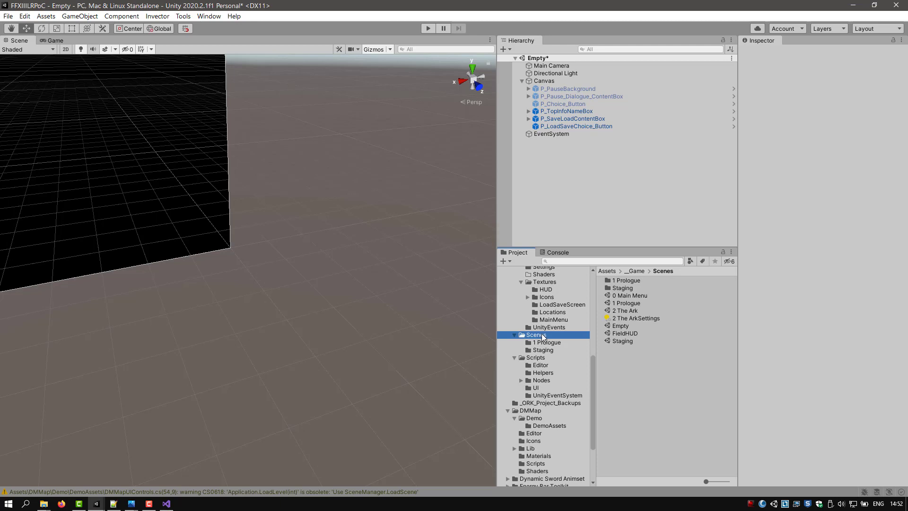
pyautogui.doubleClick(617, 310)
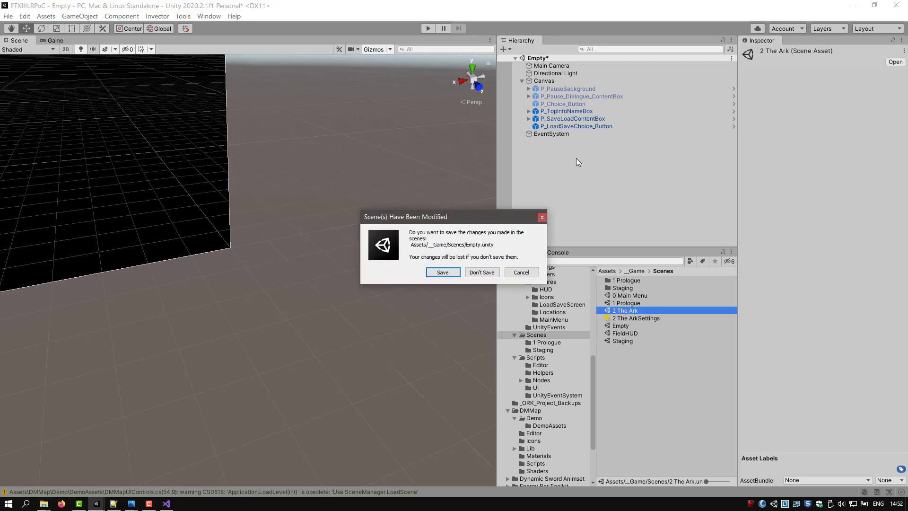
pyautogui.click(442, 273)
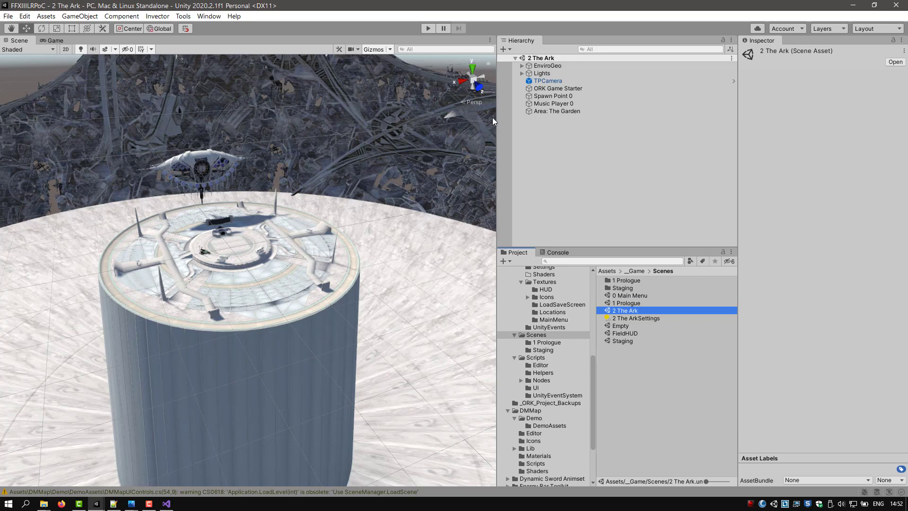
# Step: Run the 2 The Ark scene in the Game view and open the Save screen from the pause menu
pyautogui.click(56, 41)
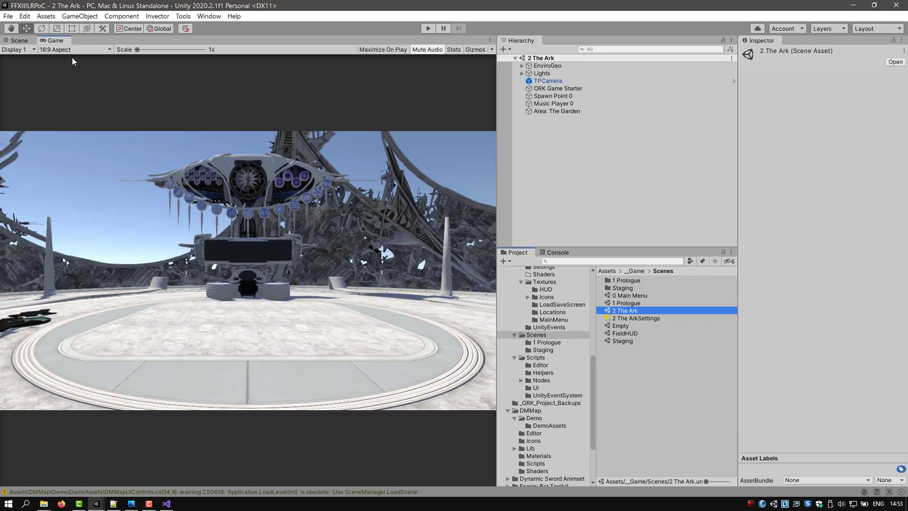
pyautogui.click(428, 28)
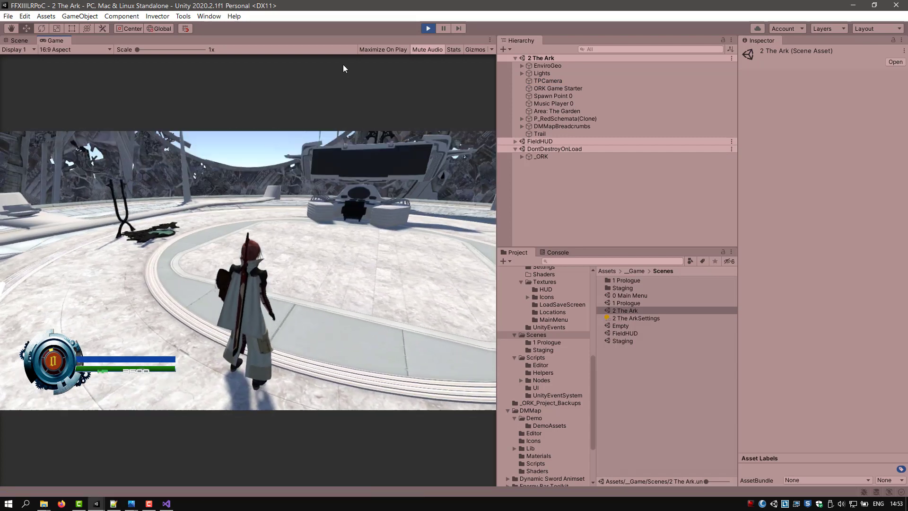
pyautogui.press('Escape')
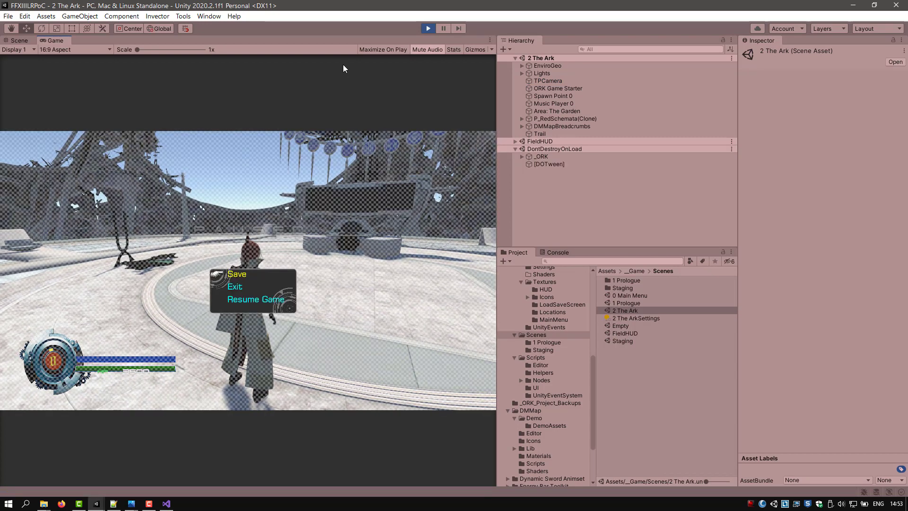
pyautogui.press('Return')
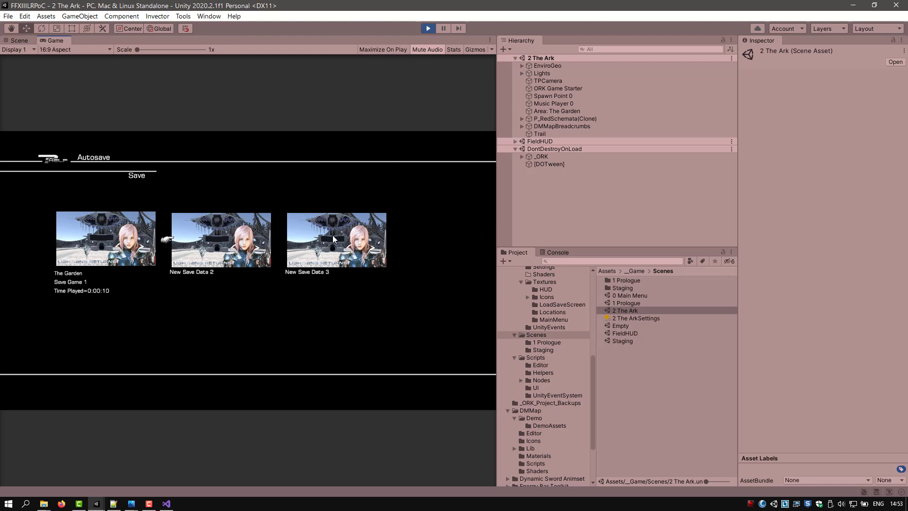
# Step: Move the selection through the save slots and examine their location images and text placement
pyautogui.press('Right')
pyautogui.press('Right')
pyautogui.press('Right')
pyautogui.press('Right')
pyautogui.press('Right')
pyautogui.press('Right')
pyautogui.press('Right')
pyautogui.press('Right')
pyautogui.press('Right')
pyautogui.press('Right')
pyautogui.press('Right')
pyautogui.press('Right')
pyautogui.press('Right')
pyautogui.press('Right')
pyautogui.press('Right')
pyautogui.press('Right')
pyautogui.press('Right')
pyautogui.press('Right')
pyautogui.press('Right')
pyautogui.press('Right')
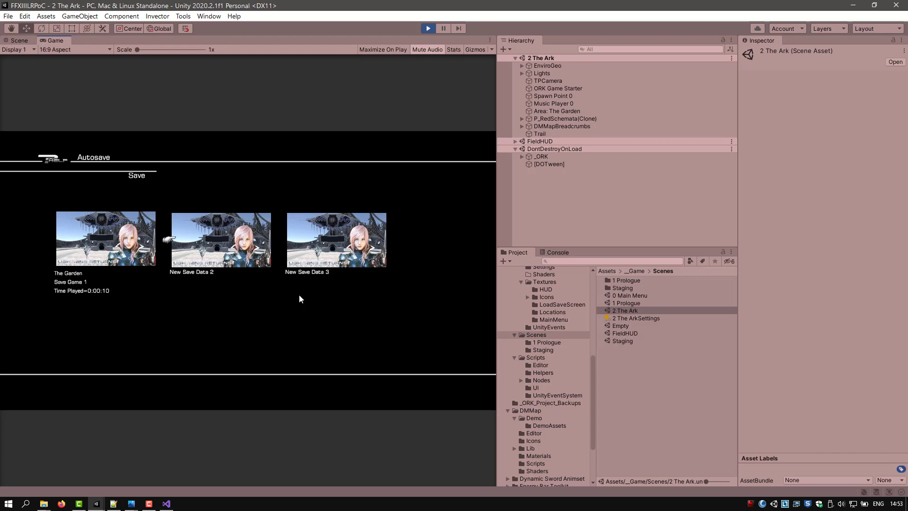
# Step: Leave the Save screen and pause menu, and stop play mode
pyautogui.press('Escape')
pyautogui.press('Escape')
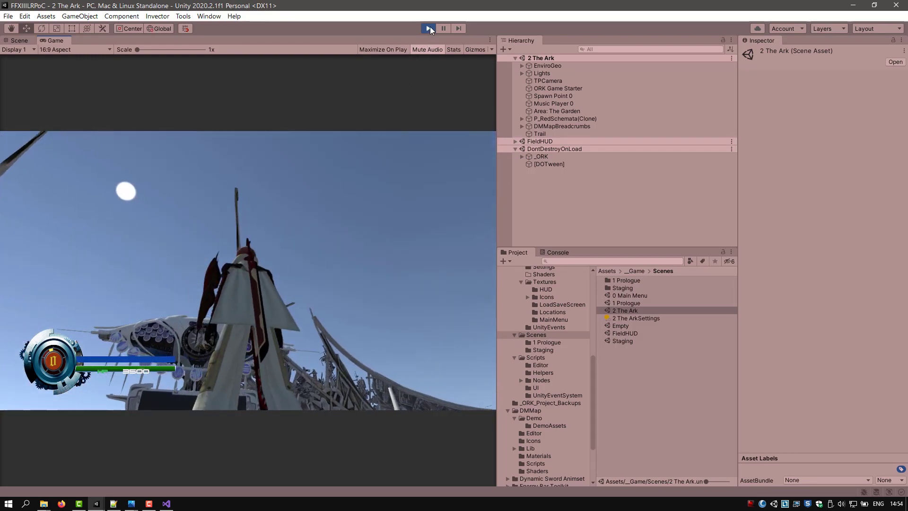
pyautogui.click(428, 29)
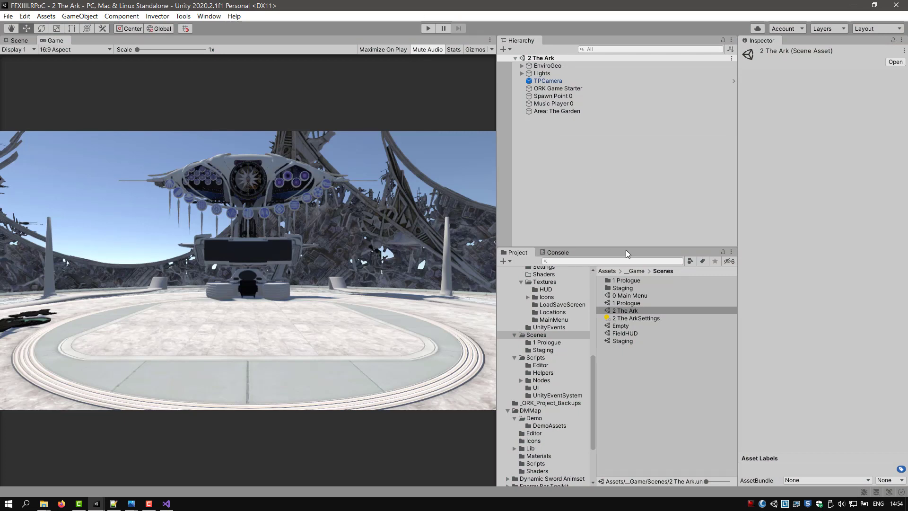
# Step: Enlarge the project browser area and open the 1 Prologue scene
pyautogui.moveTo(625, 249); pyautogui.dragTo(613, 171)
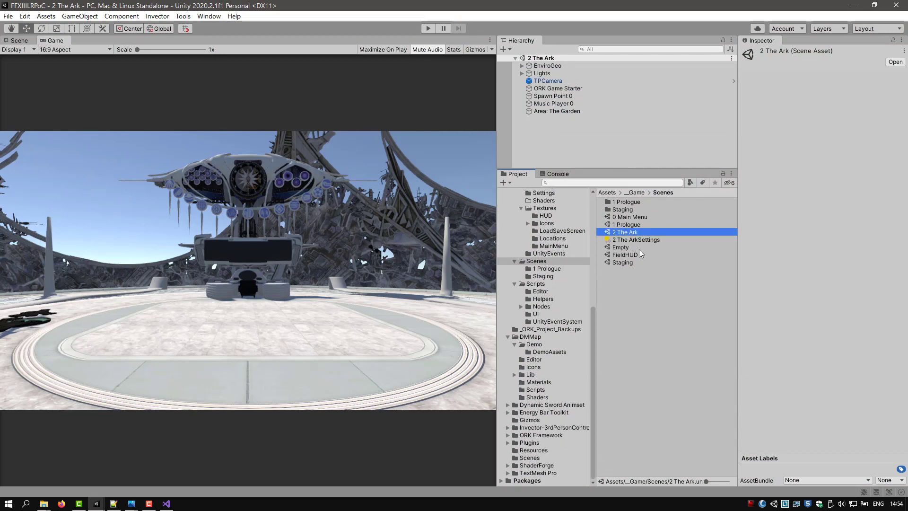
pyautogui.click(621, 224)
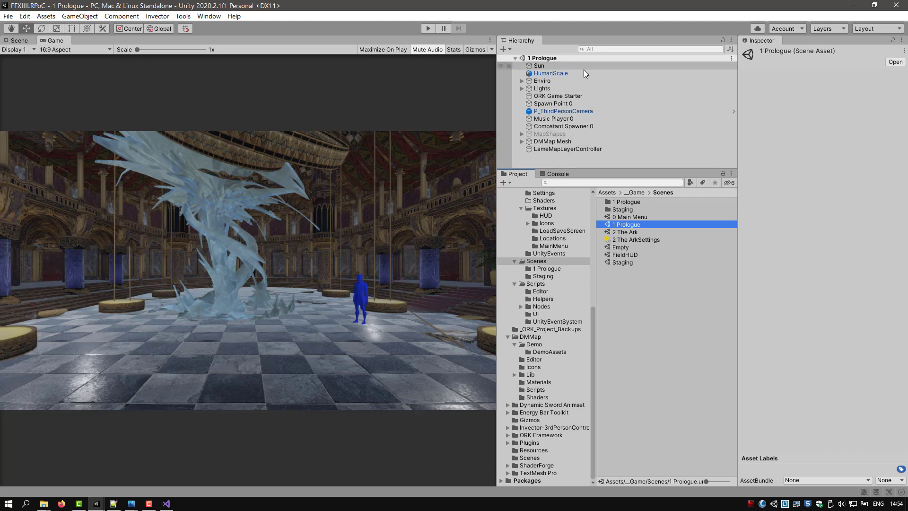
# Step: Add an Area object to the 1 Prologue scene with the ORK Scene Wizard, starting from Combatant Spawner 0
pyautogui.click(20, 40)
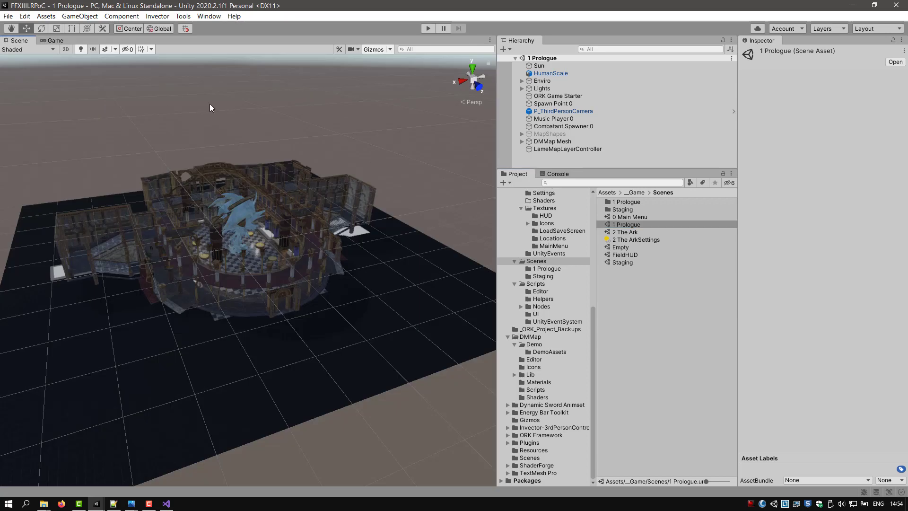
pyautogui.keyDown('alt'); pyautogui.moveTo(368, 253); pyautogui.dragTo(387, 159); pyautogui.keyUp('alt')
pyautogui.click(472, 77)
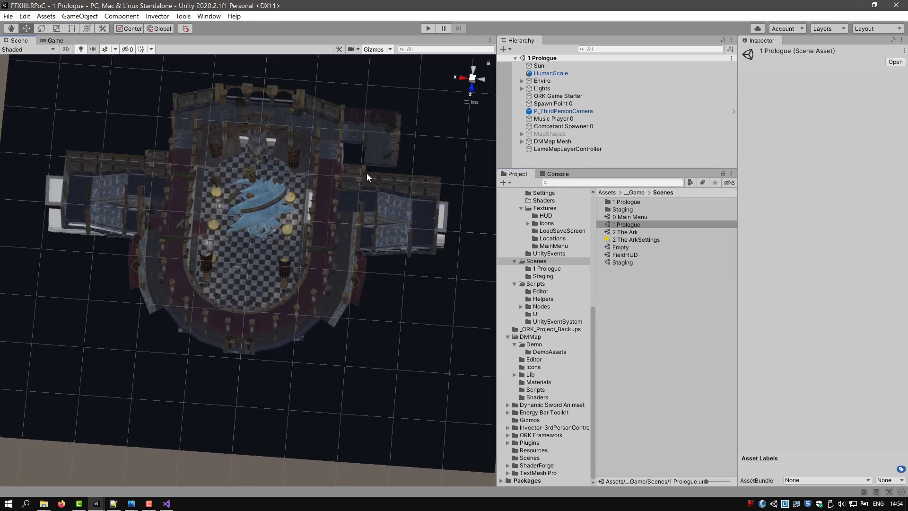
pyautogui.keyDown('alt'); pyautogui.moveTo(371, 176); pyautogui.dragTo(259, 346); pyautogui.keyUp('alt')
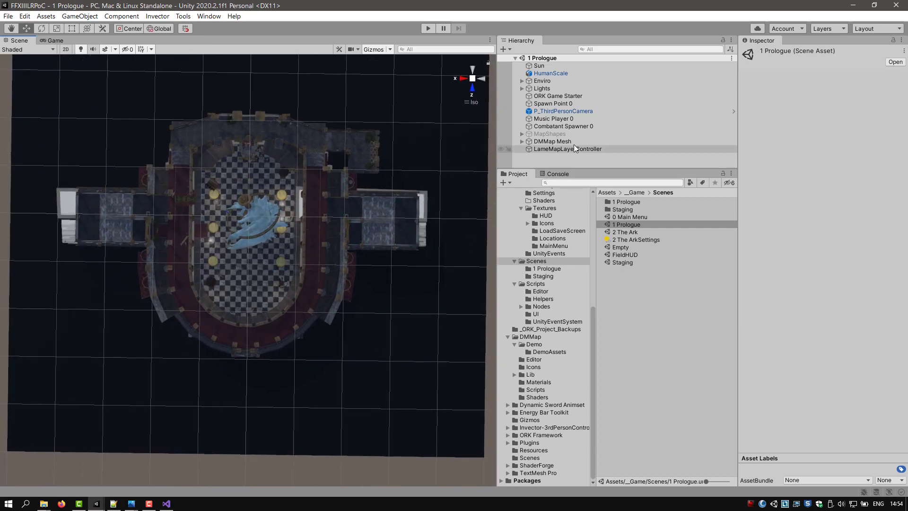
pyautogui.click(543, 126)
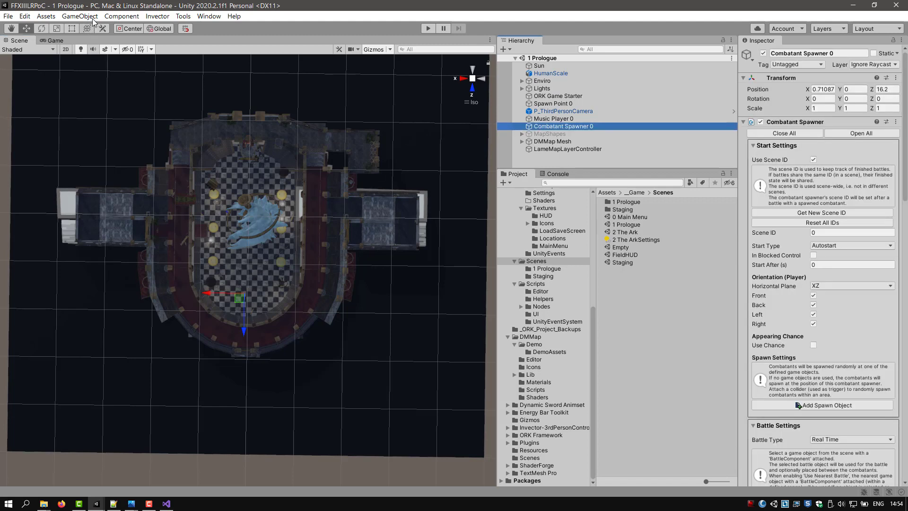
pyautogui.click(208, 16)
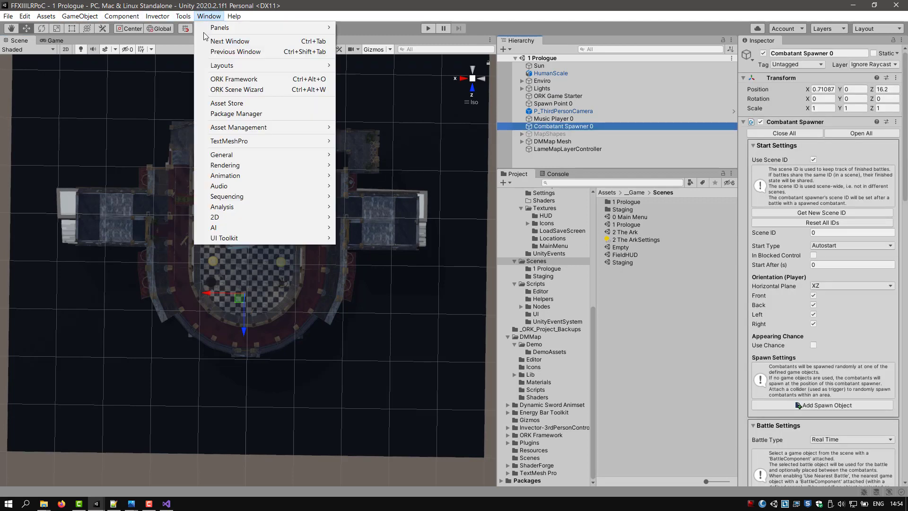
pyautogui.click(286, 89)
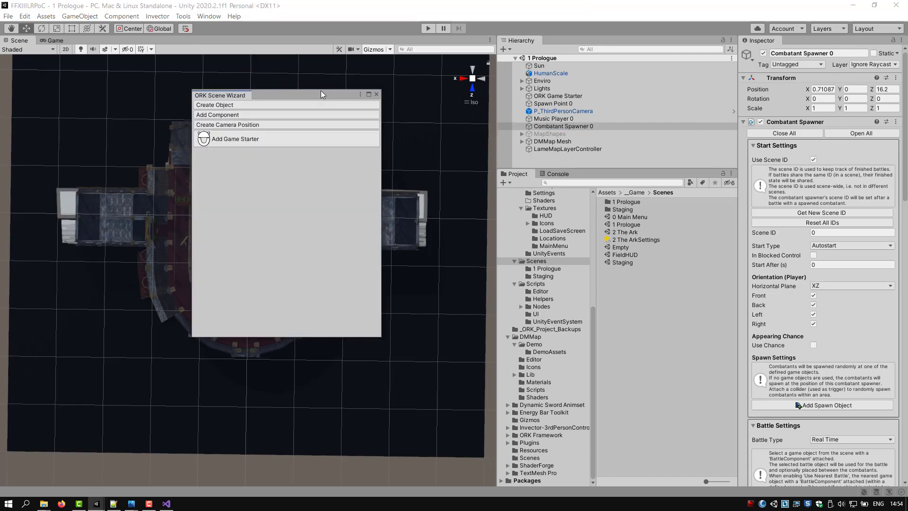
pyautogui.click(229, 106)
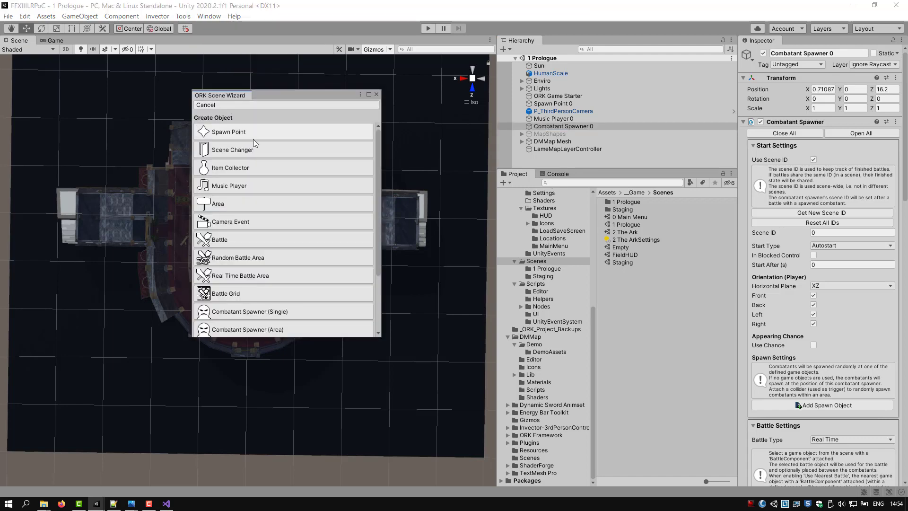
pyautogui.click(234, 204)
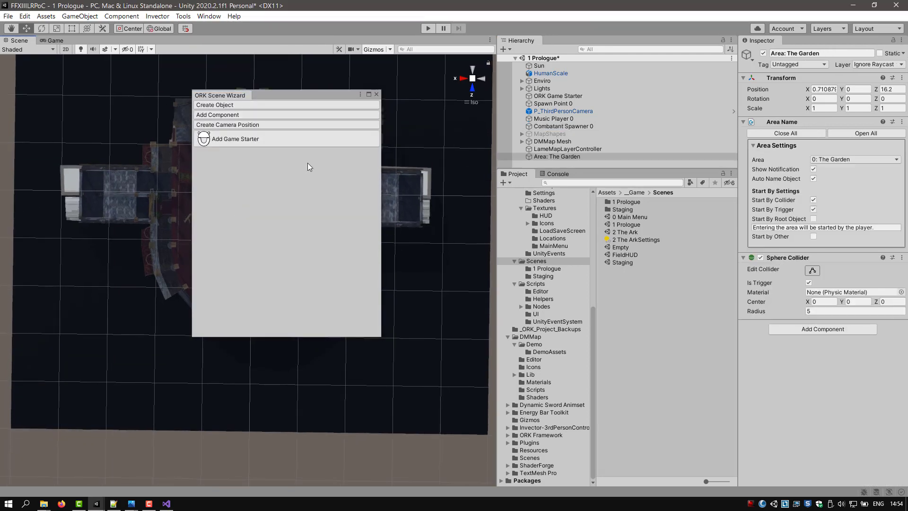
pyautogui.click(376, 94)
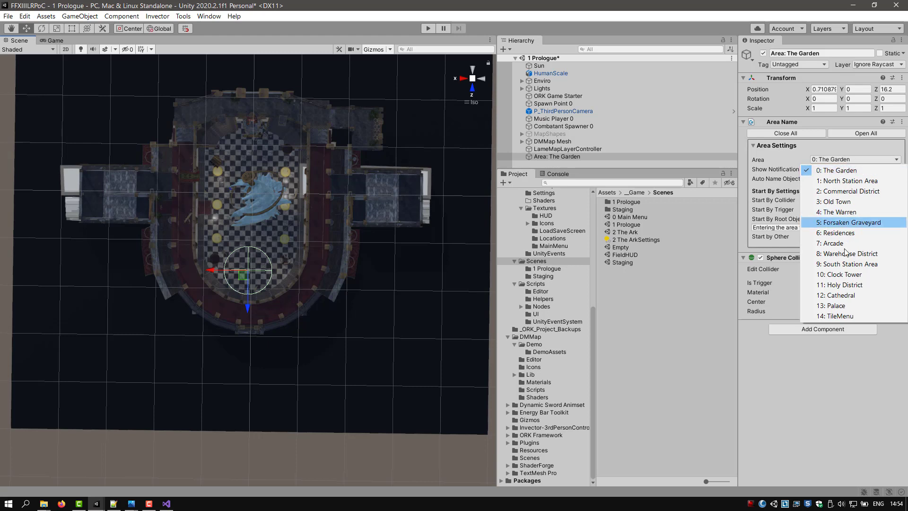
# Step: Assign 13: Palace as the new Area object's area and show the Locations texture folder
pyautogui.click(837, 306)
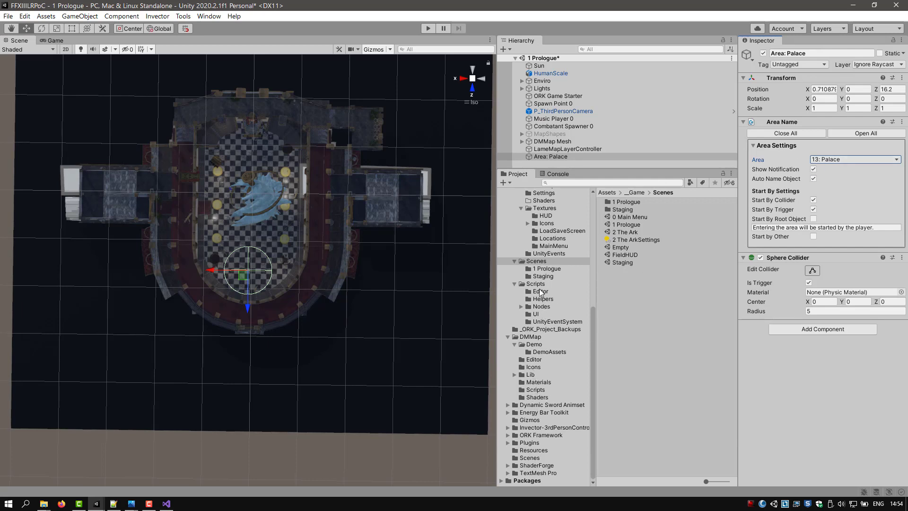
pyautogui.click(588, 239)
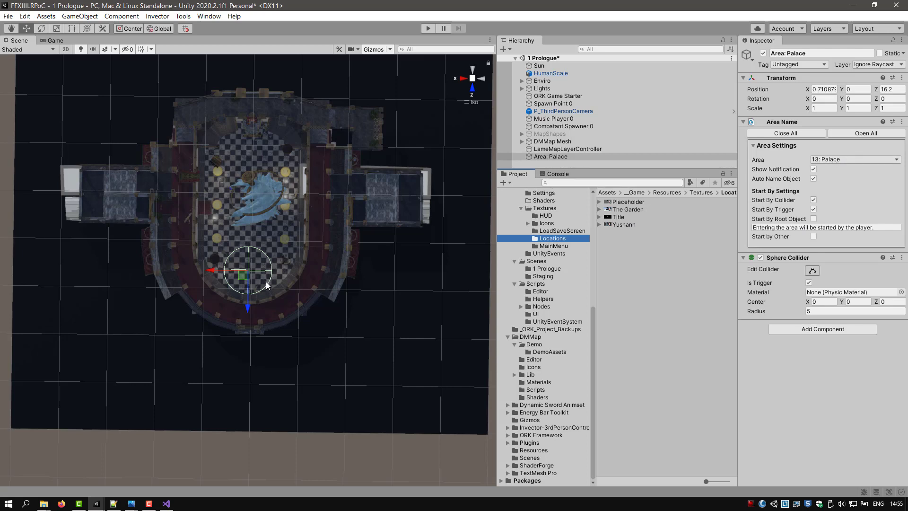
# Step: Scale the Palace area object uniformly to about 2.47 so its sphere collider covers more of the hall
pyautogui.click(243, 278)
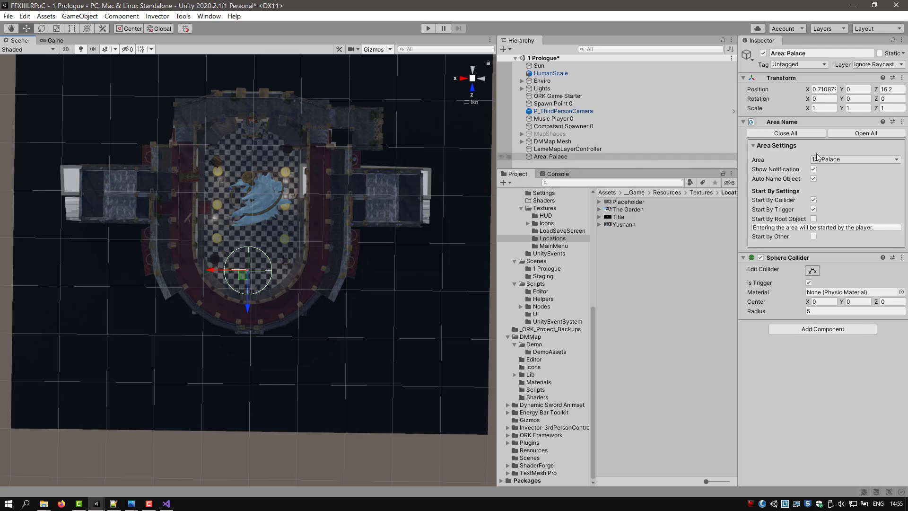
pyautogui.click(813, 270)
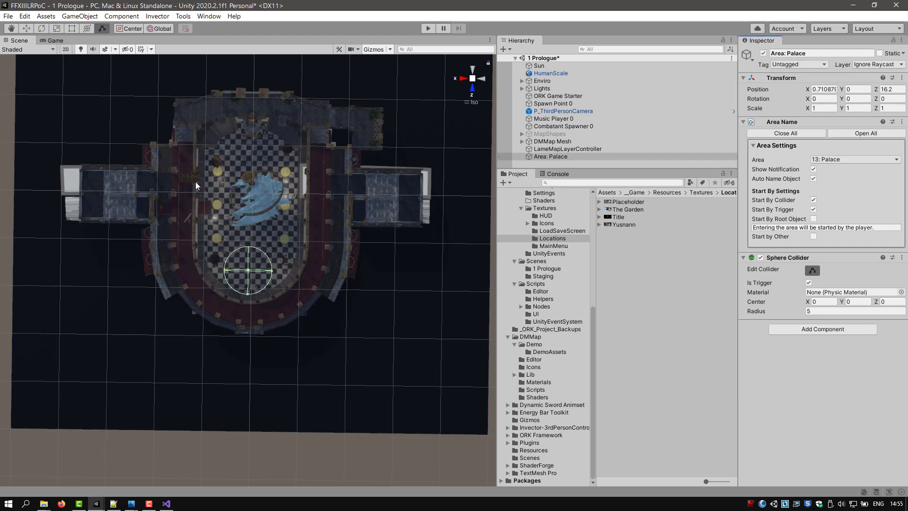
pyautogui.click(57, 29)
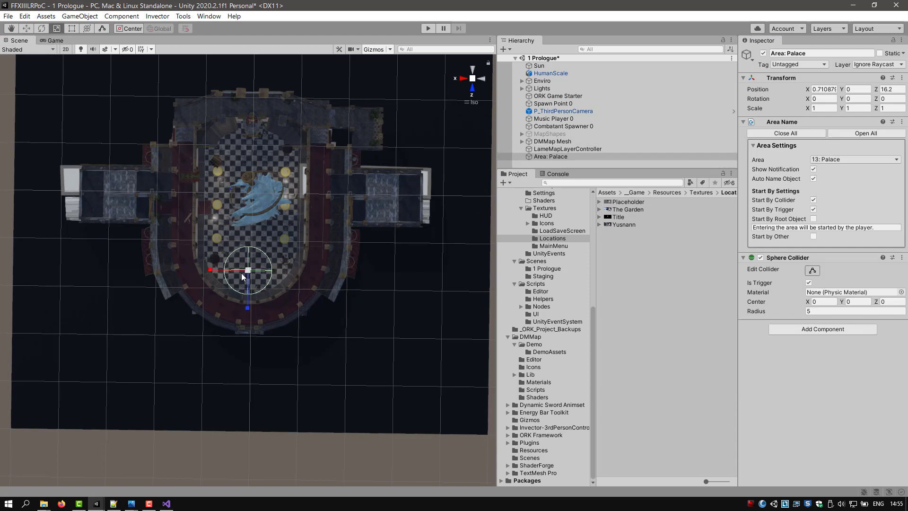
pyautogui.moveTo(264, 272); pyautogui.dragTo(313, 279)
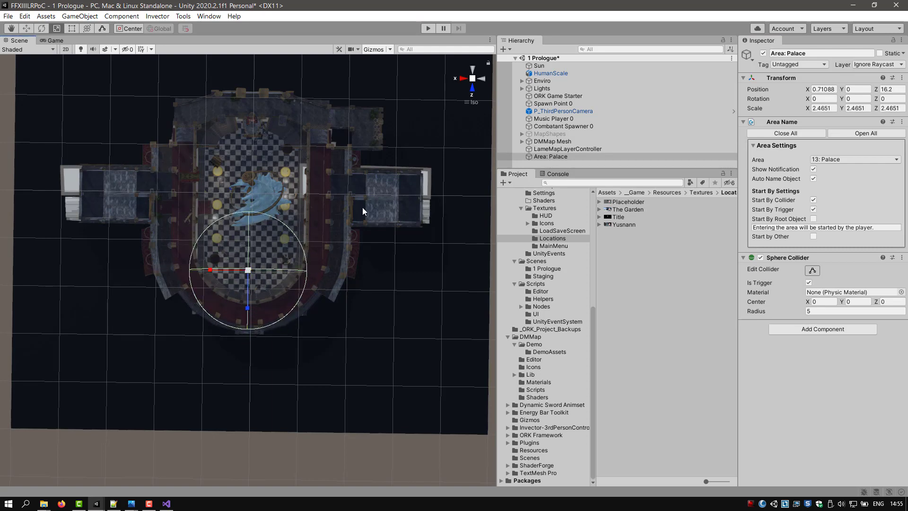
# Step: Raise the Palace area object to a Y position of about 6.65 in a side view of the building
pyautogui.click(482, 79)
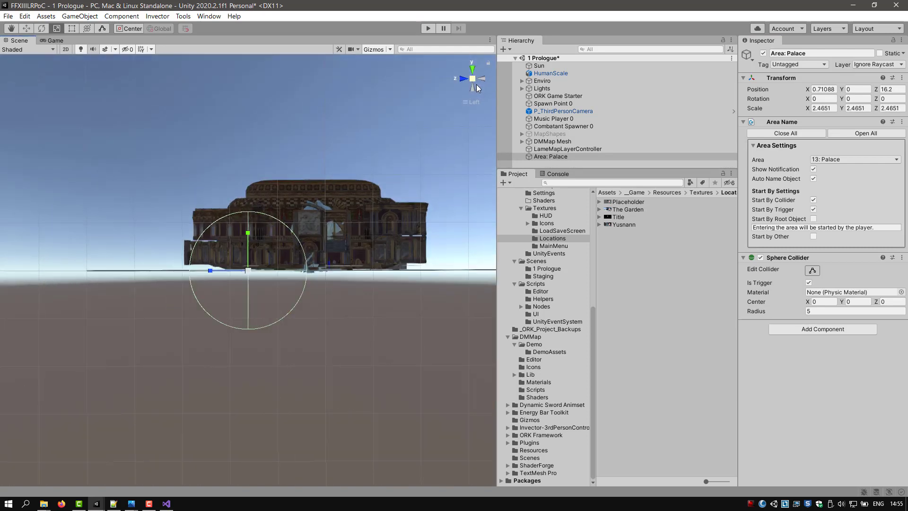
pyautogui.click(26, 28)
pyautogui.click(560, 149)
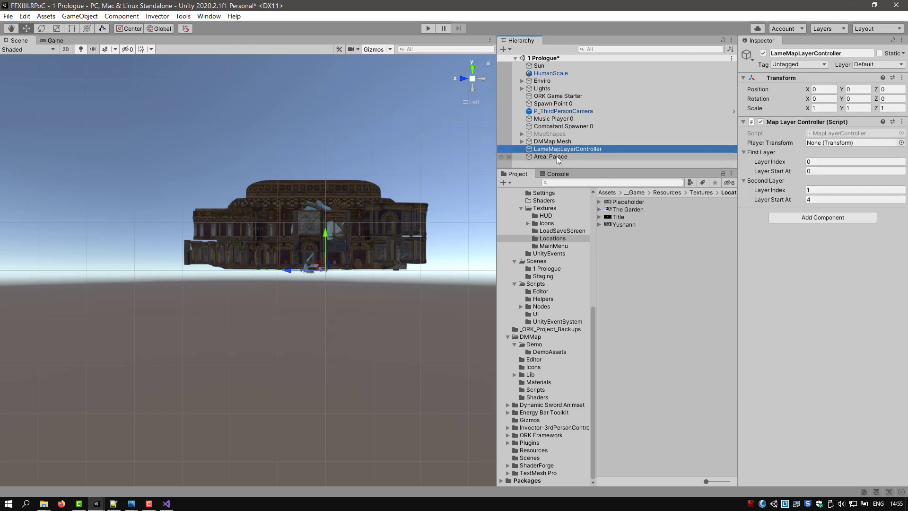
pyautogui.click(557, 156)
pyautogui.moveTo(248, 233); pyautogui.dragTo(248, 202)
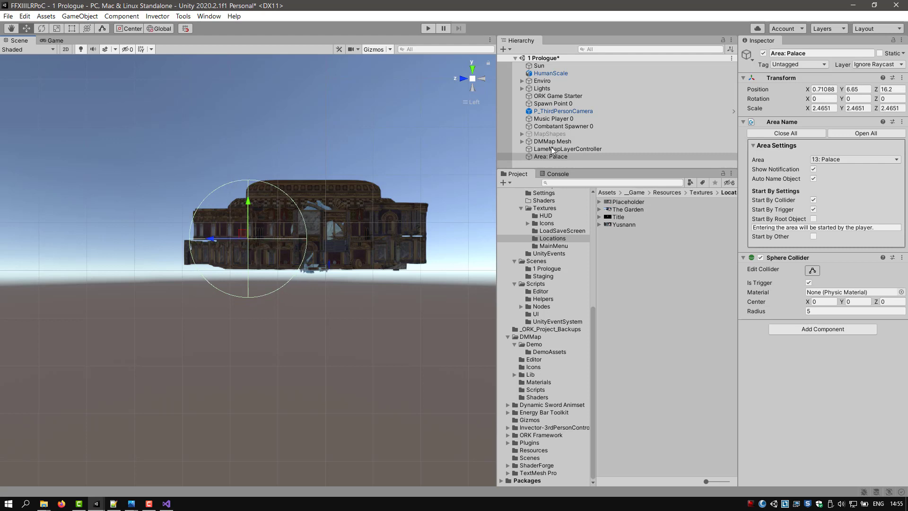
# Step: Switch to the Game view and look through the area choices for the Palace area object
pyautogui.click(55, 41)
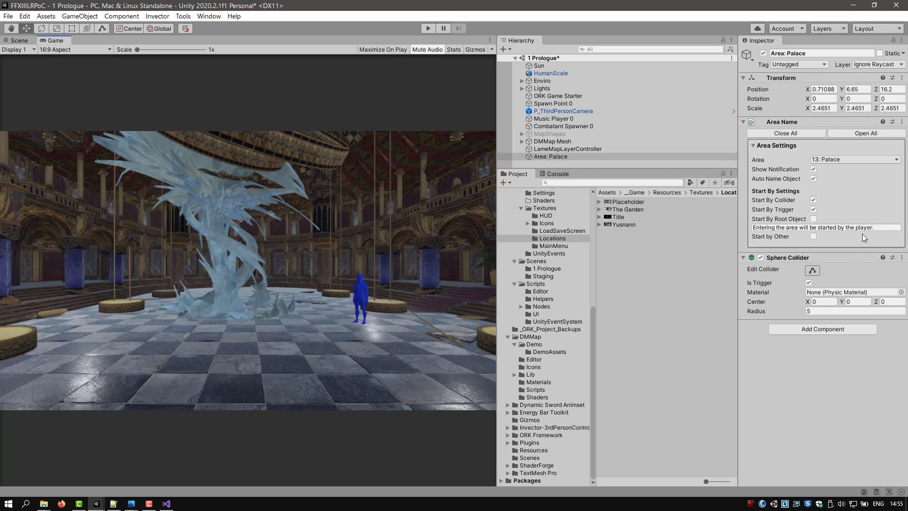
pyautogui.click(857, 160)
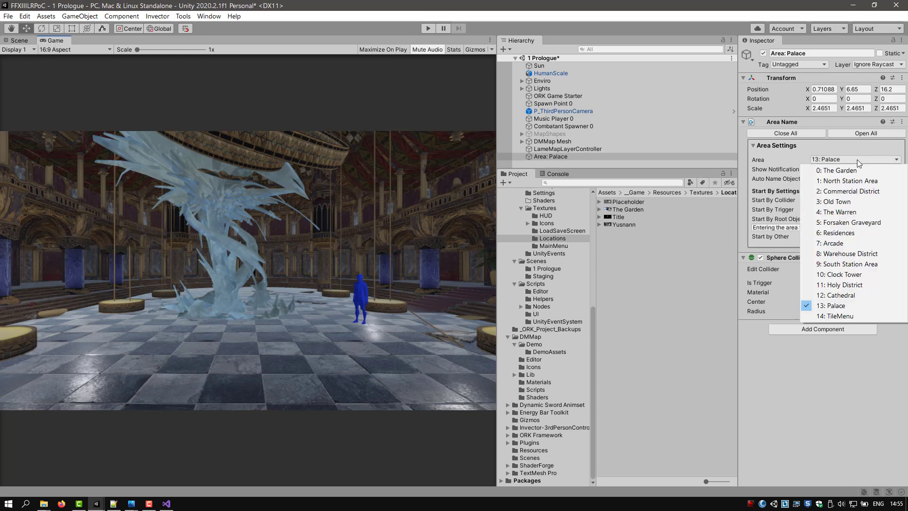
pyautogui.click(835, 150)
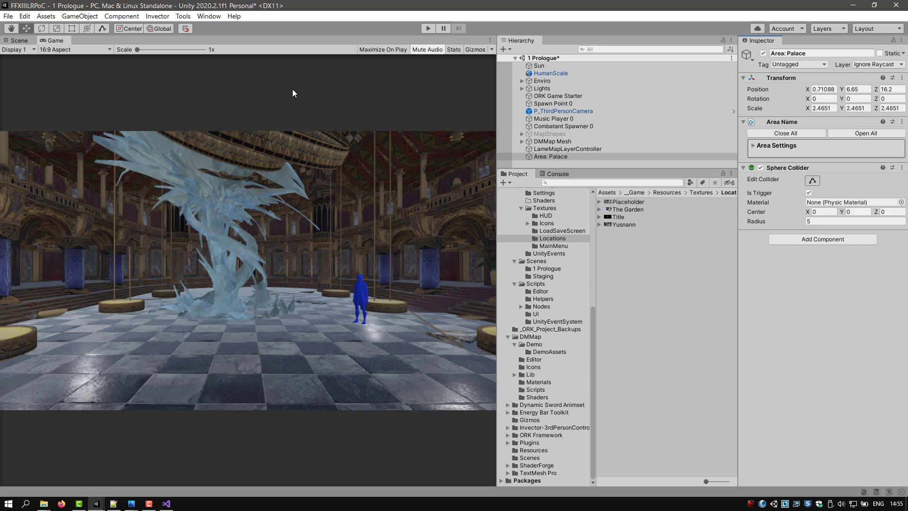
# Step: Open the ORK Framework editor and show its world areas list
pyautogui.click(183, 17)
pyautogui.moveTo(208, 16)
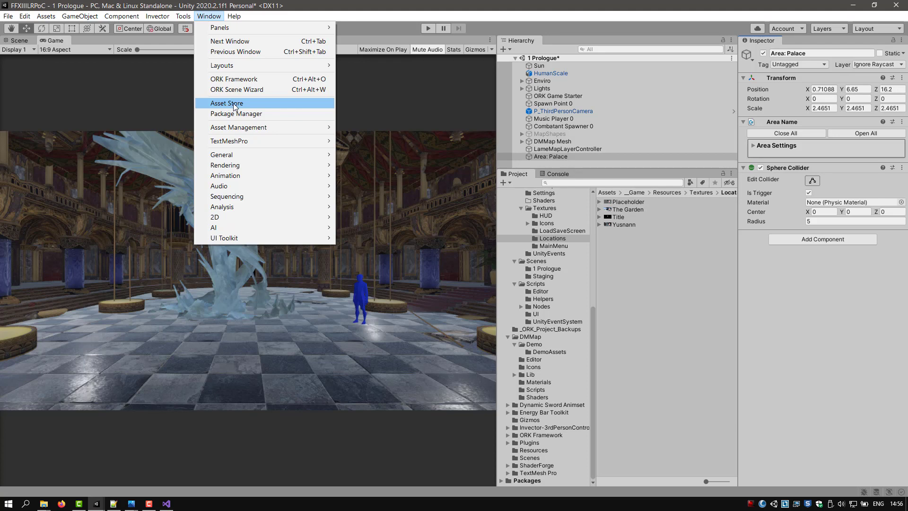
pyautogui.click(273, 80)
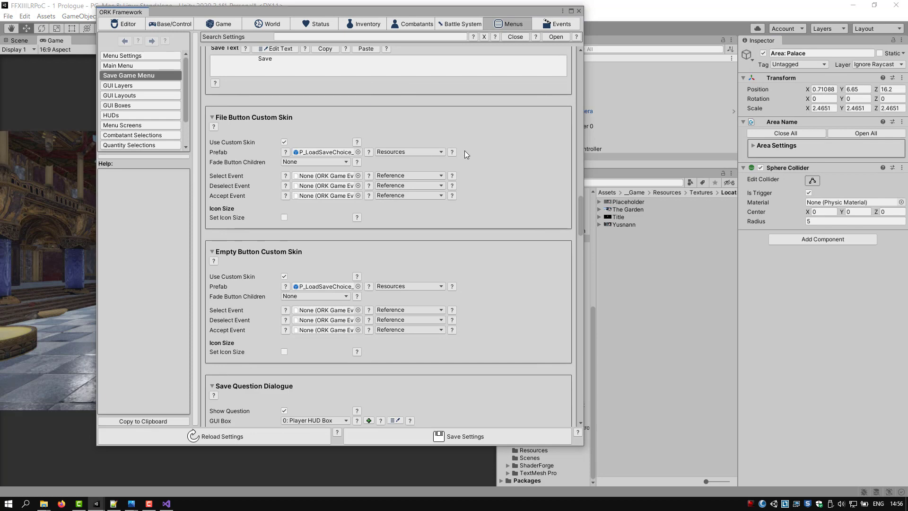
pyautogui.scroll(10, 464, 150)
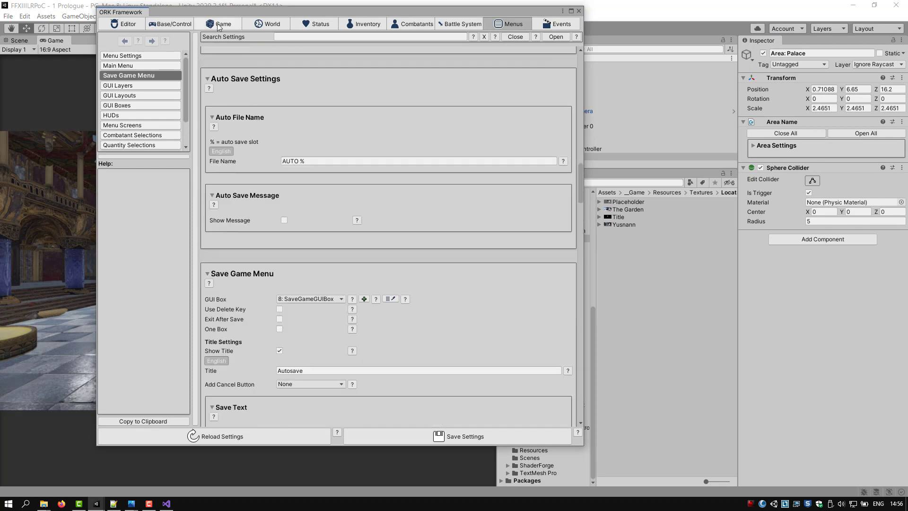
pyautogui.click(218, 25)
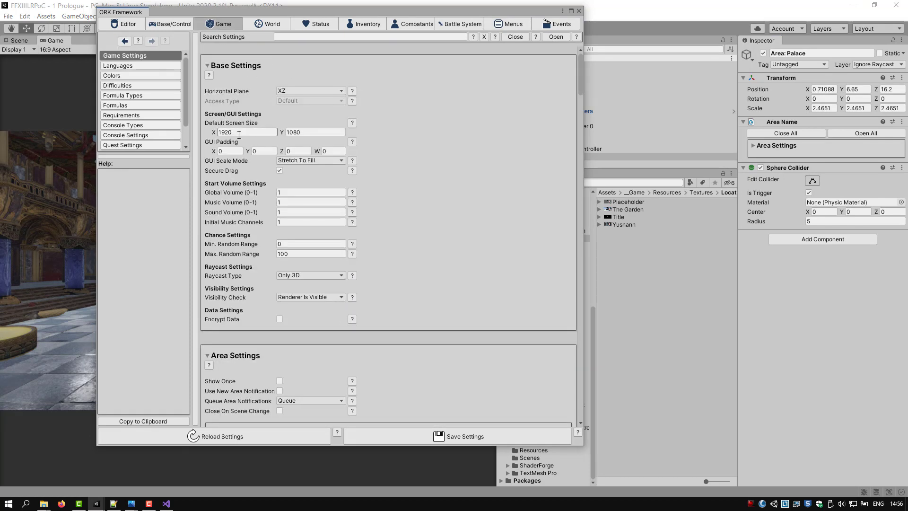
pyautogui.click(273, 24)
pyautogui.click(133, 106)
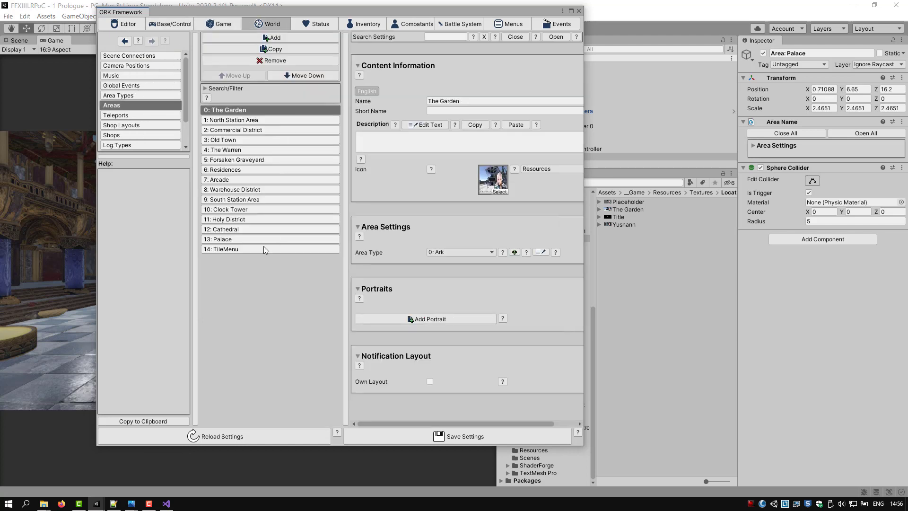
# Step: Rename area 13 from Palace to Yusnann, save the ORK settings and close the editor
pyautogui.click(257, 239)
pyautogui.click(483, 101)
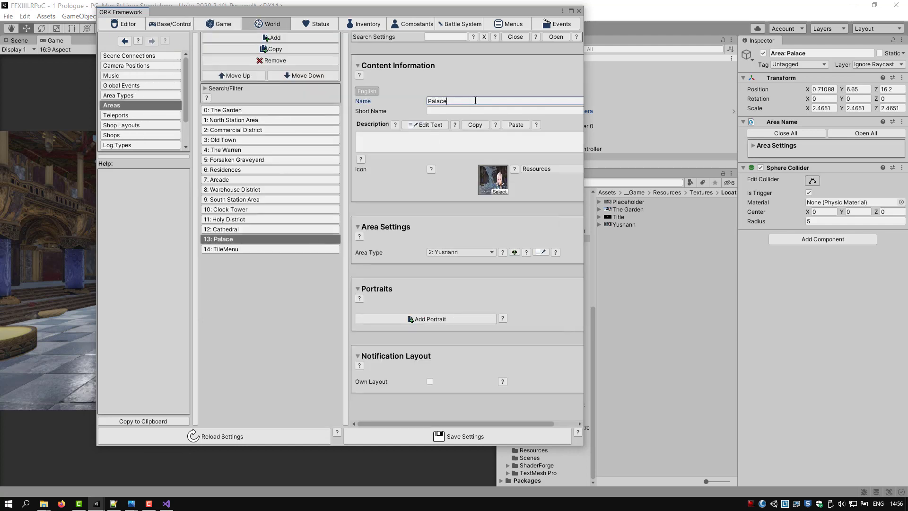
pyautogui.write('Yusnann')
pyautogui.click(491, 437)
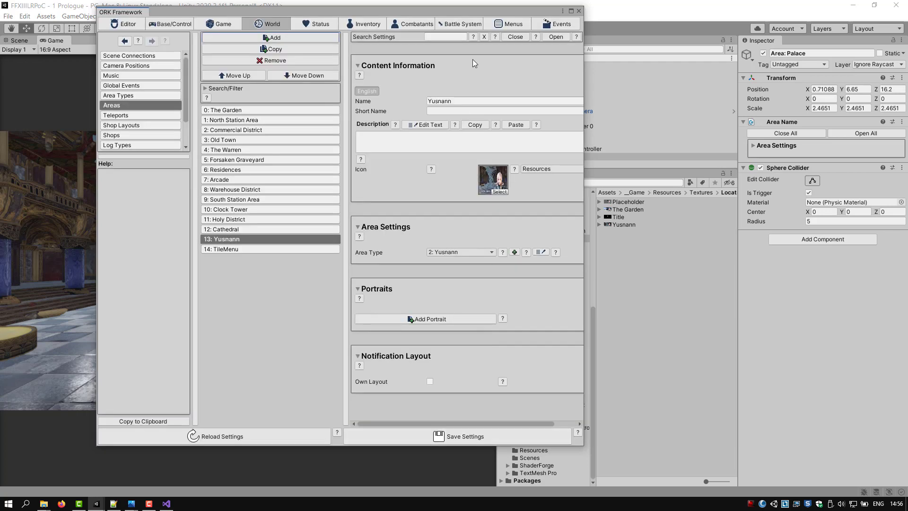
pyautogui.click(579, 11)
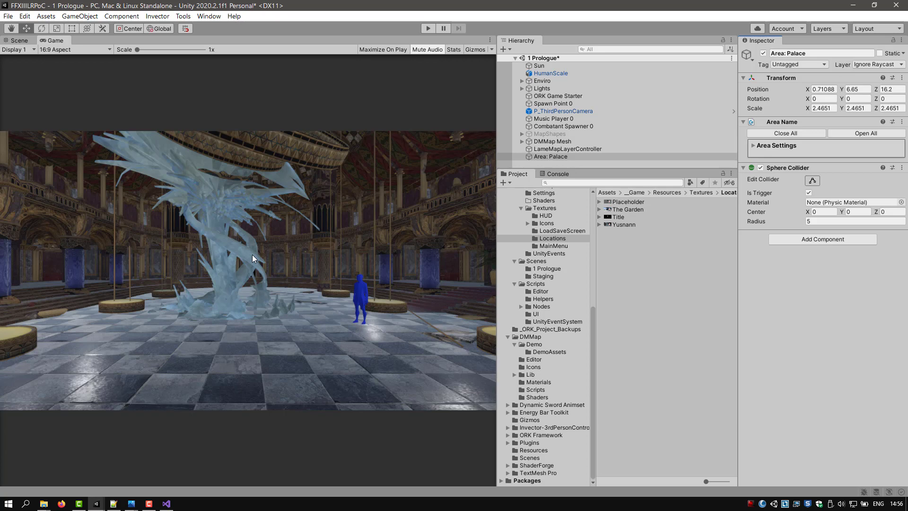
# Step: Run the 1 Prologue scene, examine the Save screen from the pause menu, and stop play mode
pyautogui.hotkey('ctrl', 'p')
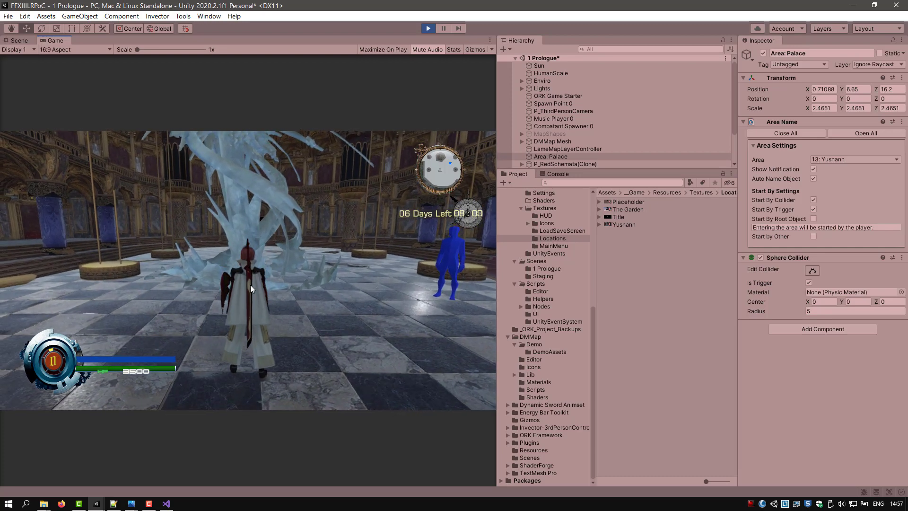
pyautogui.press('Escape')
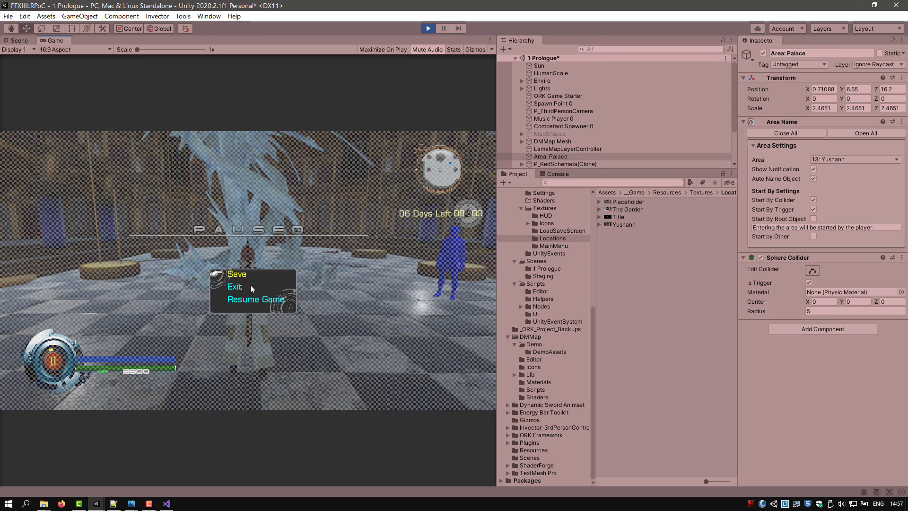
pyautogui.press('Return')
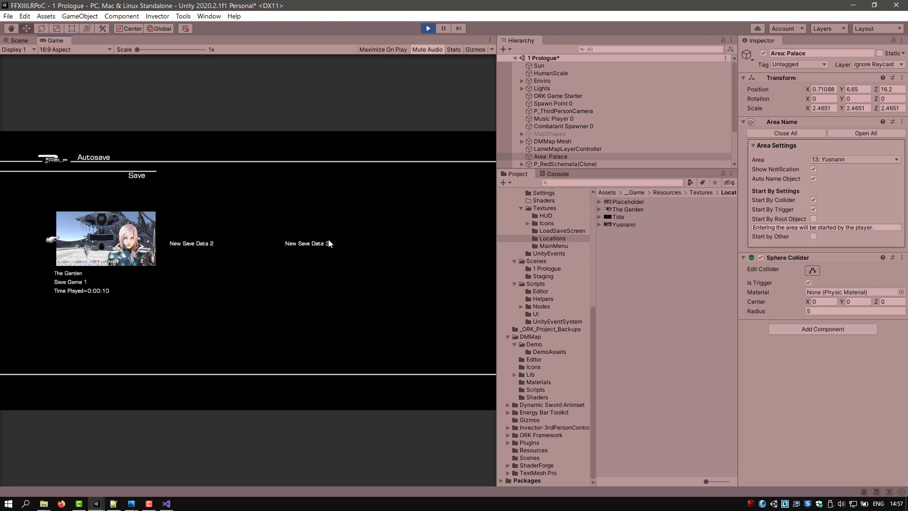
pyautogui.click(428, 28)
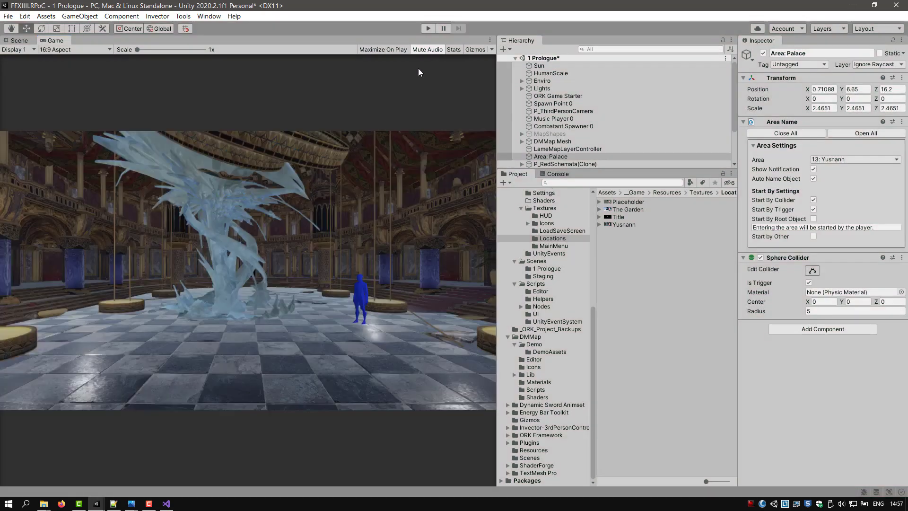
# Step: Examine the size and placement of the Palace area's sphere collider around the building in the Scene view
pyautogui.click(208, 16)
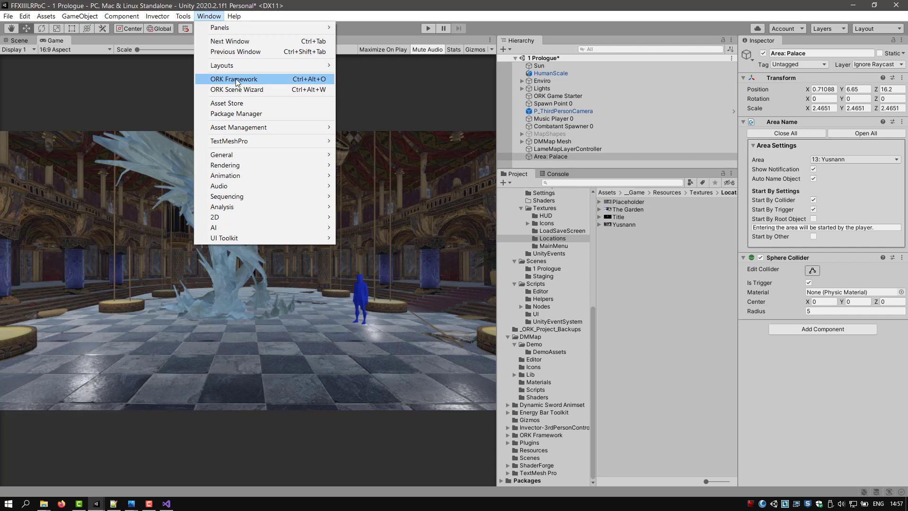
pyautogui.click(545, 156)
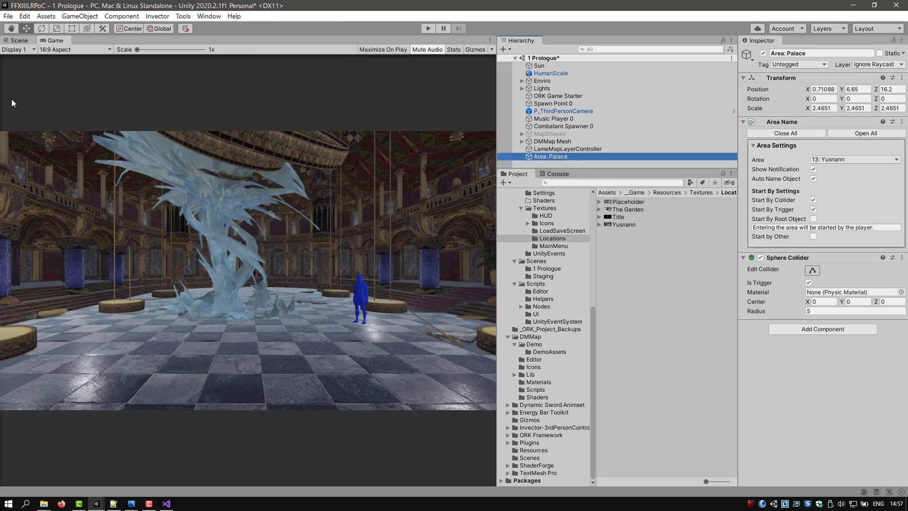
pyautogui.click(19, 40)
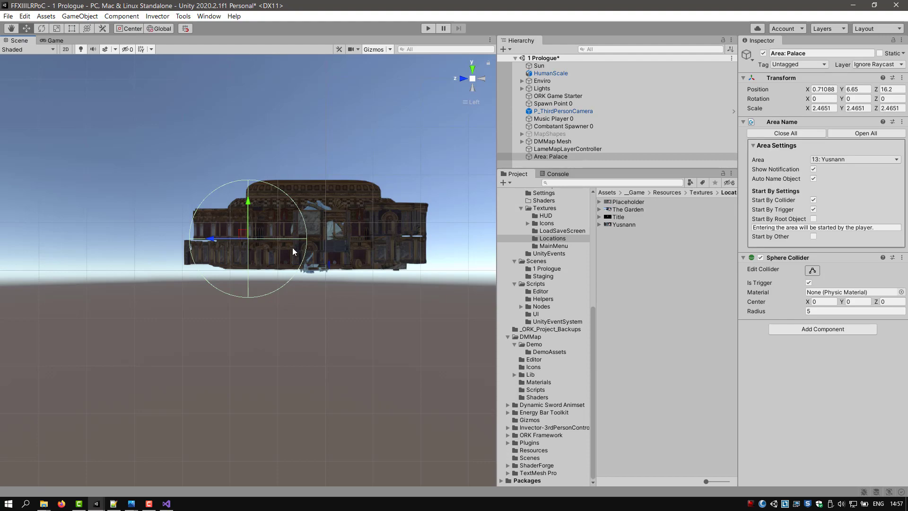
pyautogui.press('f')
pyautogui.keyDown('alt'); pyautogui.moveTo(287, 314); pyautogui.dragTo(277, 378); pyautogui.keyUp('alt')
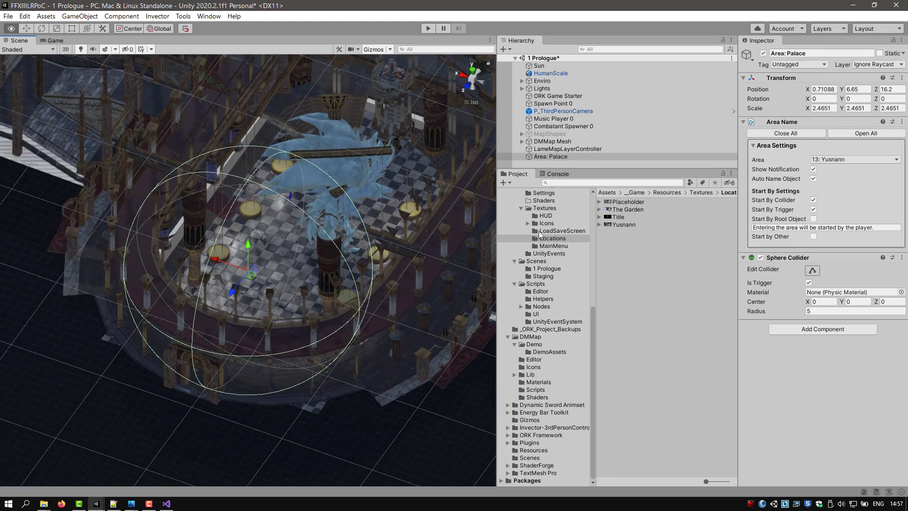
pyautogui.click(567, 129)
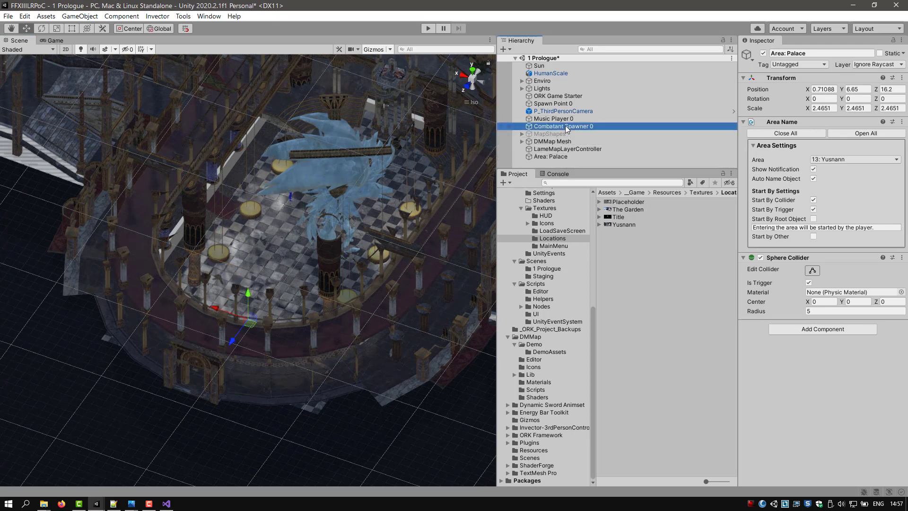
pyautogui.keyDown('alt'); pyautogui.moveTo(303, 275); pyautogui.dragTo(277, 236); pyautogui.keyUp('alt')
pyautogui.click(554, 157)
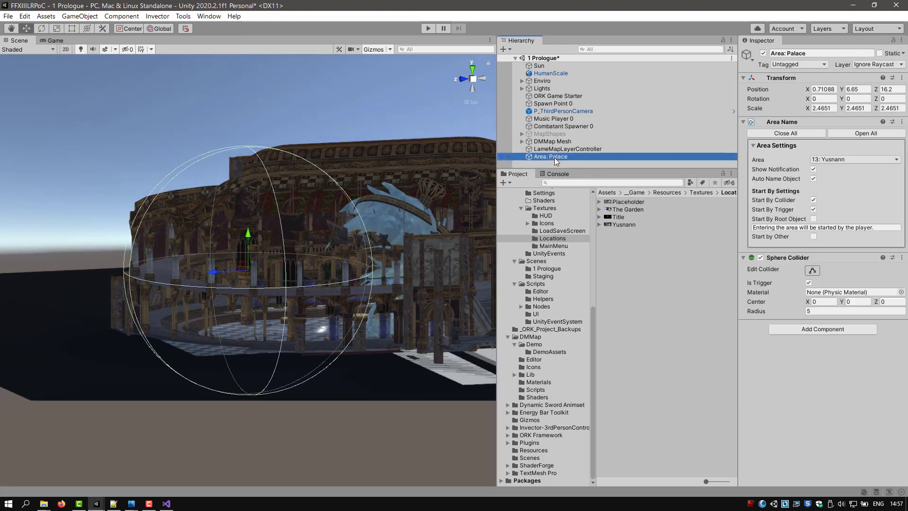
pyautogui.press('f')
pyautogui.keyDown('alt'); pyautogui.moveTo(331, 298); pyautogui.dragTo(276, 319); pyautogui.keyUp('alt')
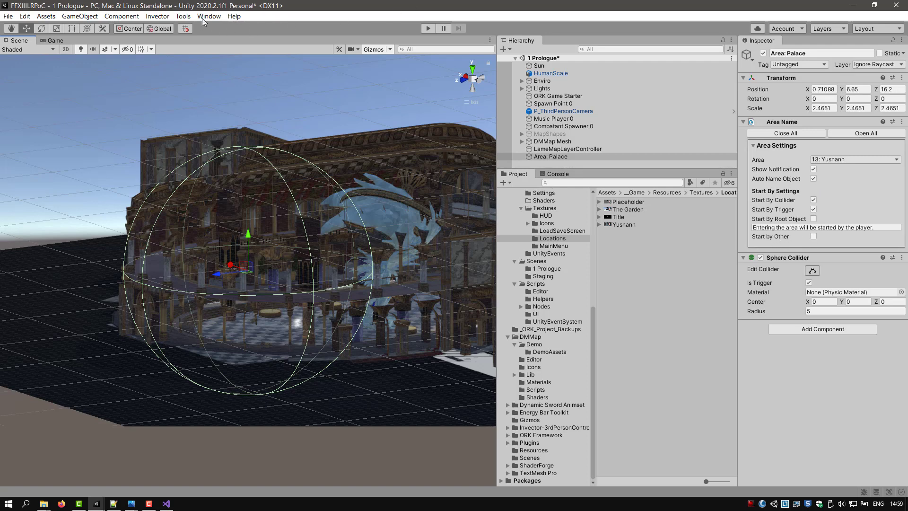
# Step: Check the Yusnann area's icon in the ORK Framework editor against the Yusnann location texture, and close the editor
pyautogui.click(204, 17)
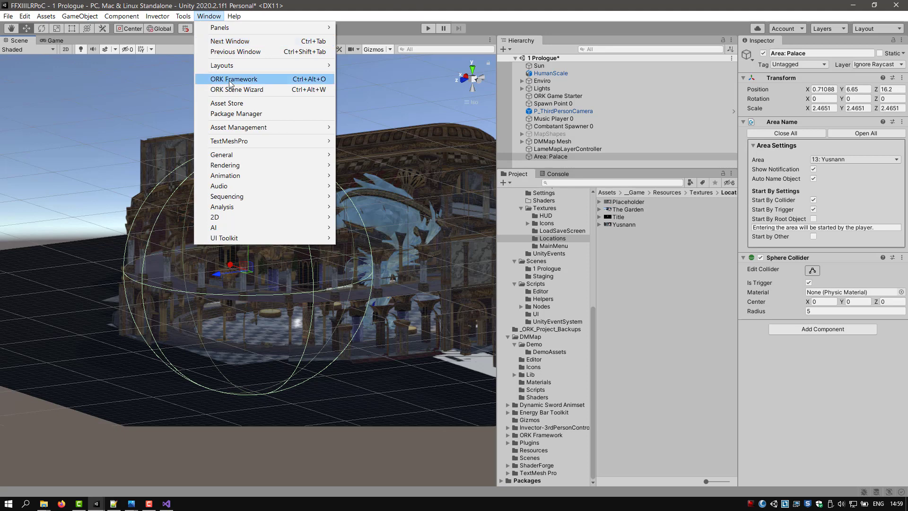
pyautogui.click(230, 79)
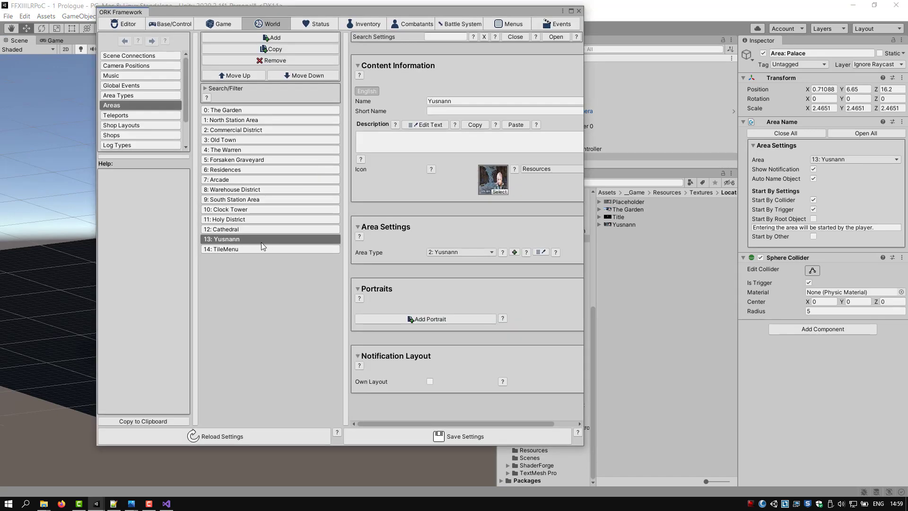
pyautogui.click(492, 182)
pyautogui.click(608, 225)
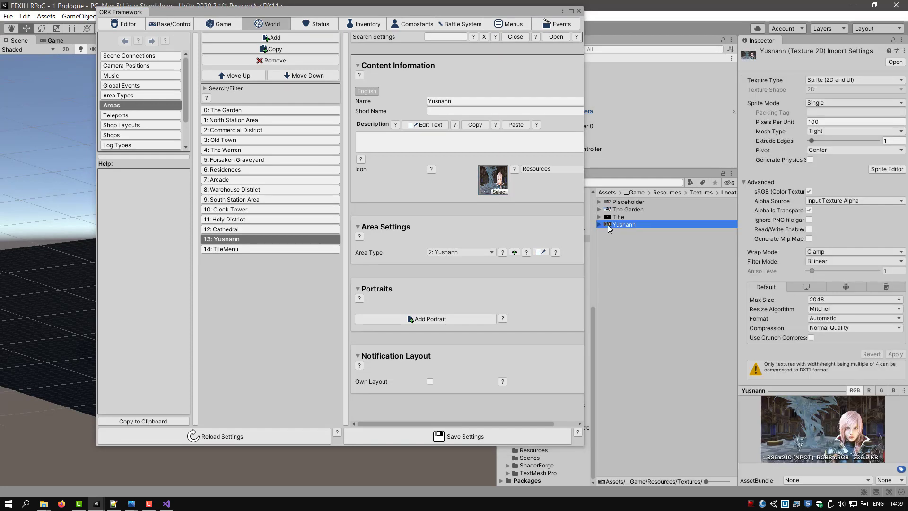
pyautogui.click(273, 251)
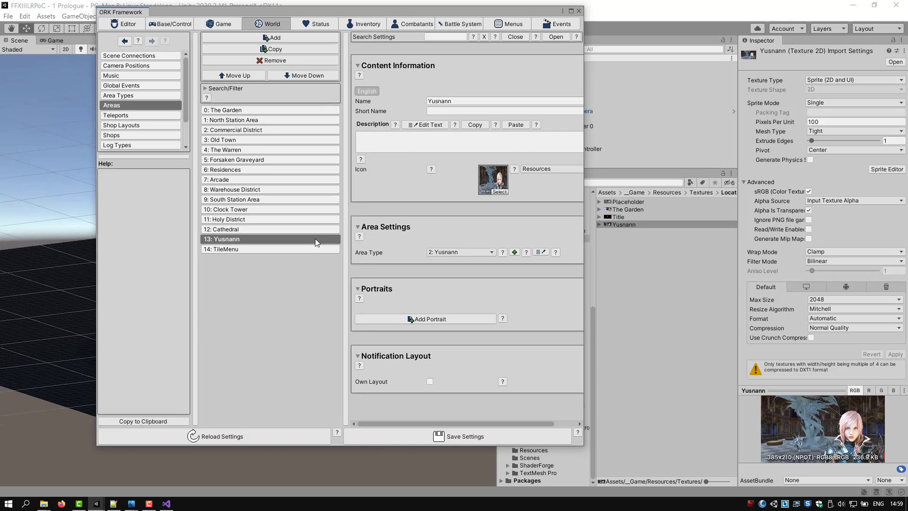
pyautogui.click(578, 10)
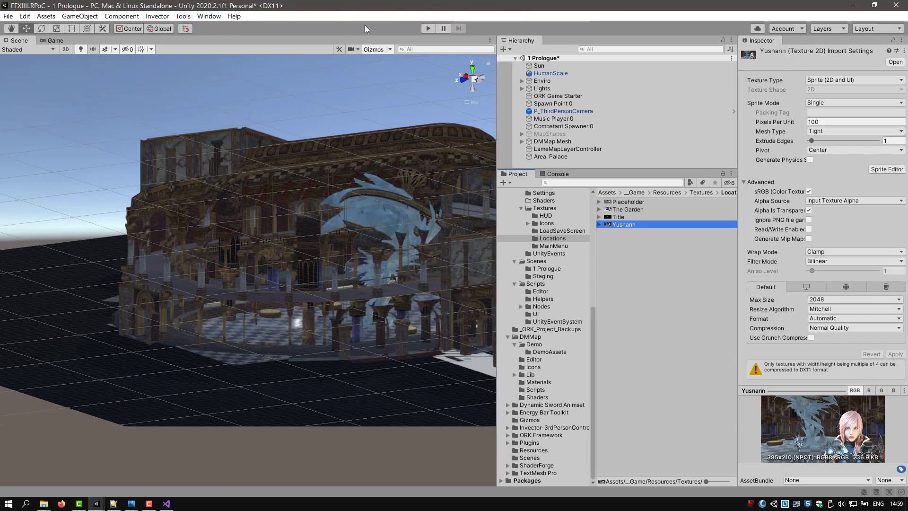
# Step: Run the 1 Prologue scene and bring up the Save screen from the pause menu
pyautogui.click(426, 30)
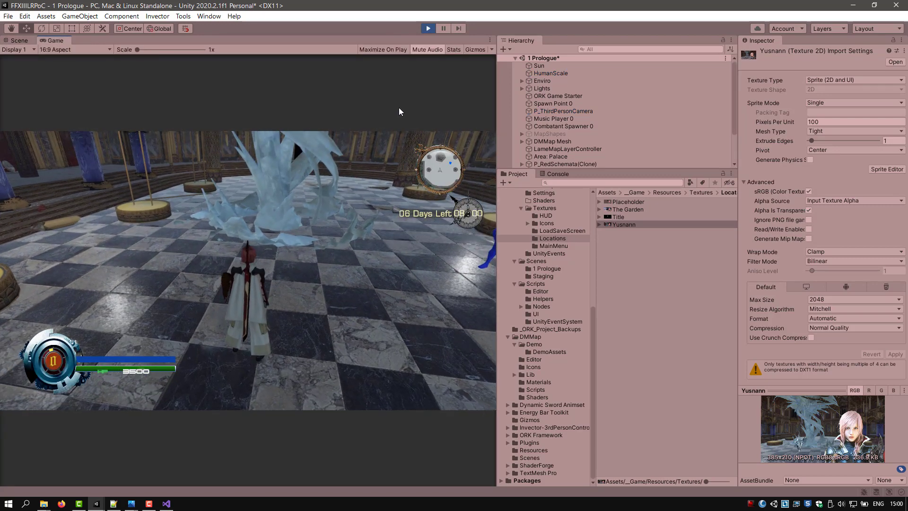
pyautogui.press('Escape')
pyautogui.press('Return')
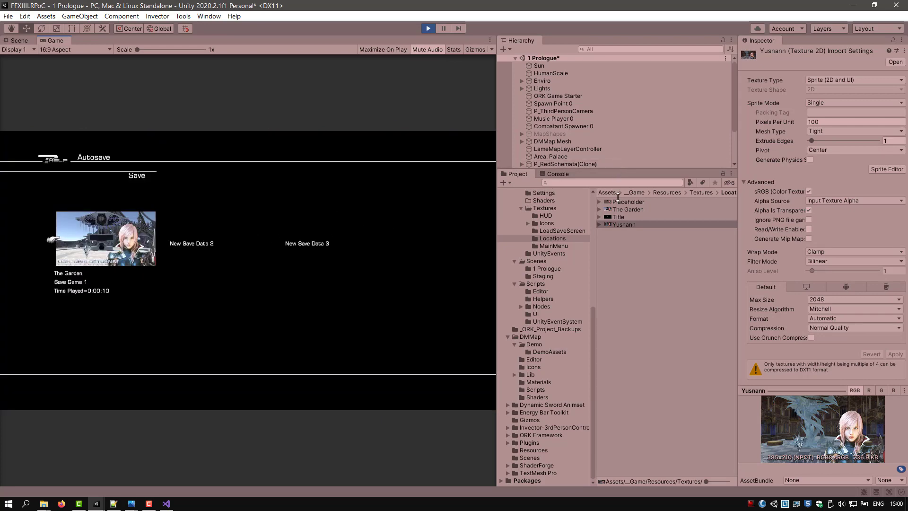
# Step: Enlarge the Hierarchy and expand _ORK through _ORKCanvas, Layer 0: UI and SaveGameGUIBox to the content of P_SaveLoadContentBox(Clone)
pyautogui.moveTo(608, 169); pyautogui.dragTo(607, 311)
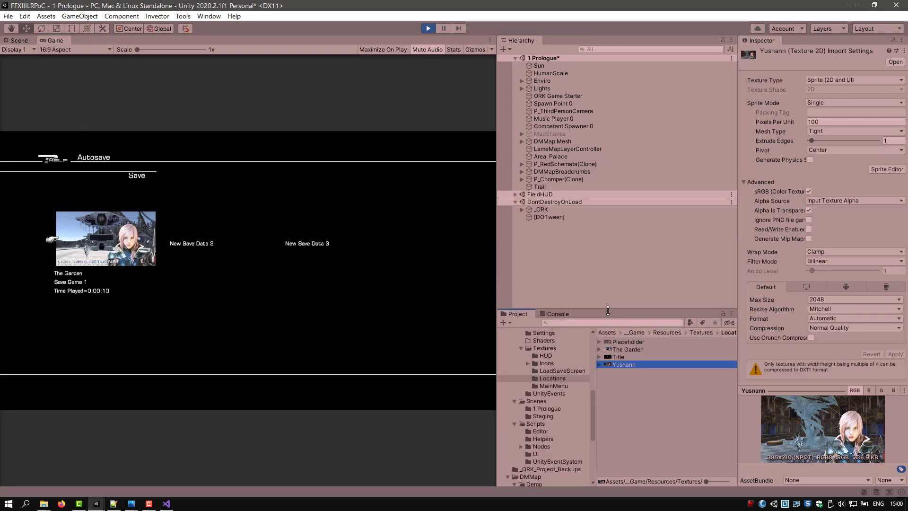
pyautogui.click(521, 210)
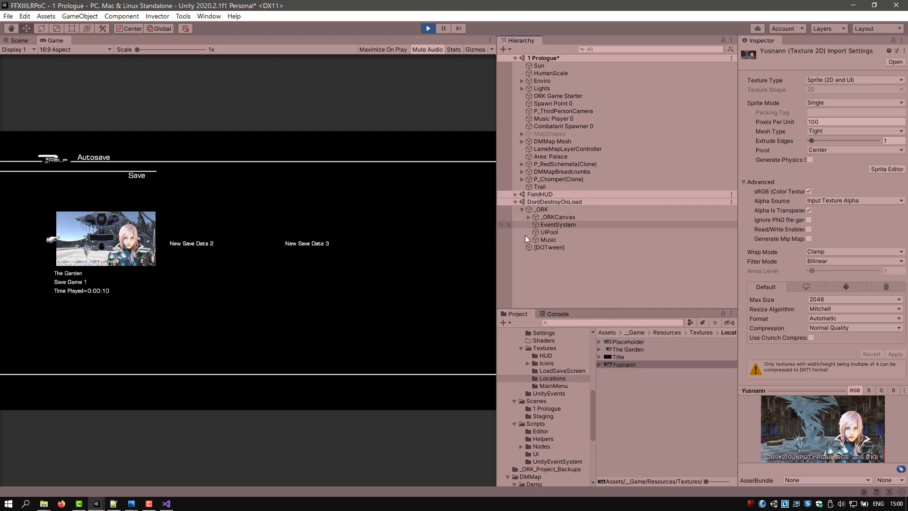
pyautogui.click(528, 216)
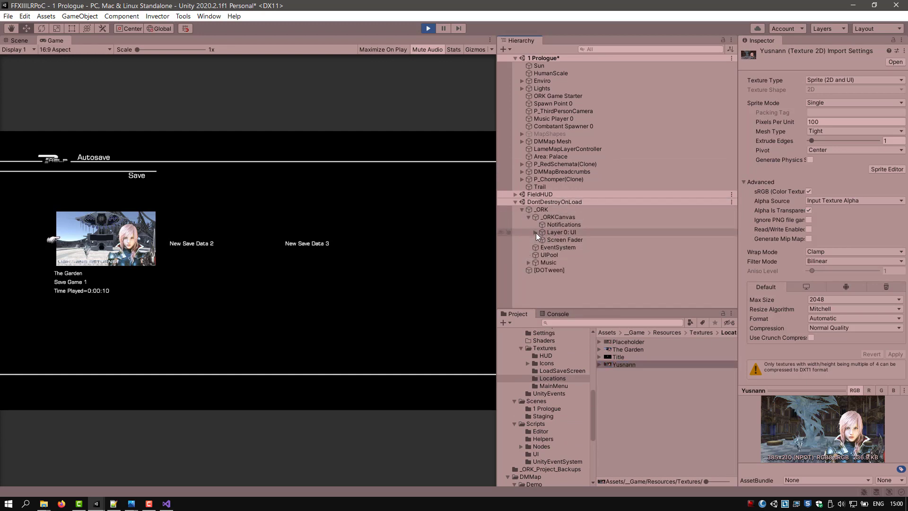
pyautogui.click(535, 233)
pyautogui.click(542, 262)
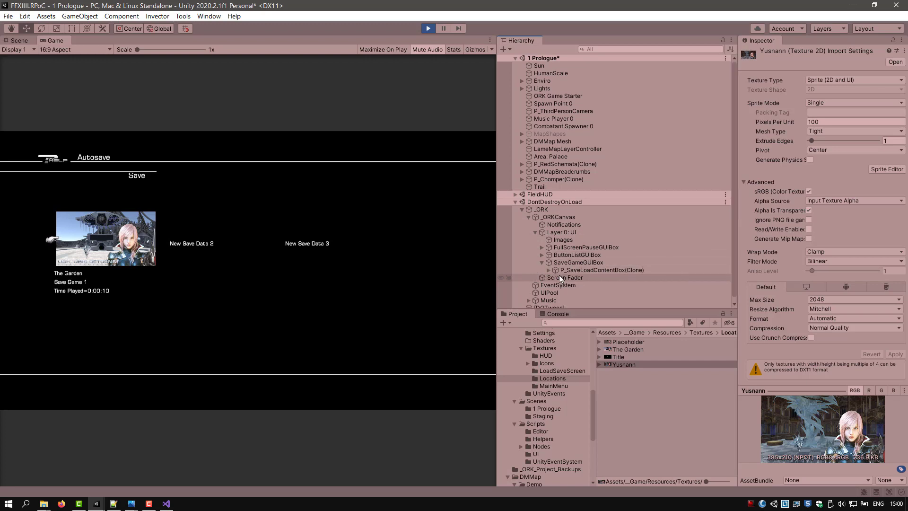
pyautogui.click(549, 270)
pyautogui.scroll(-3, 622, 265)
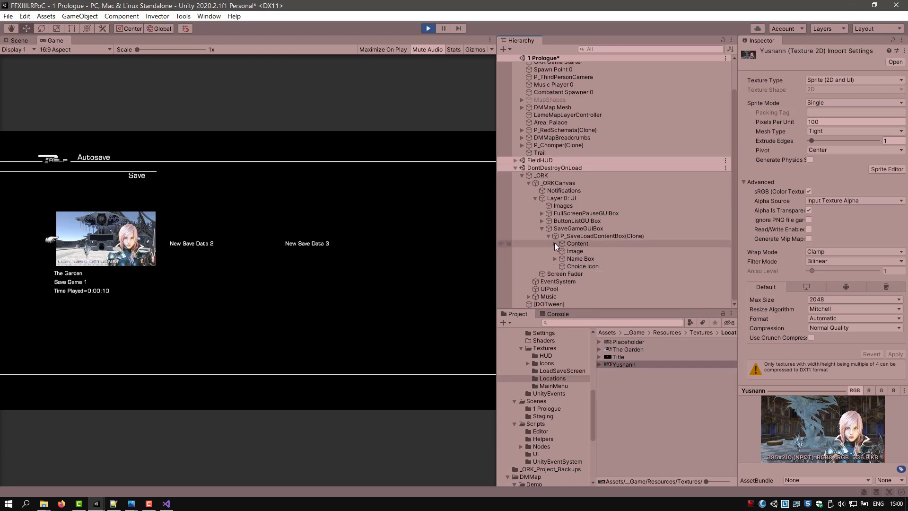
pyautogui.click(556, 244)
# Step: Examine Choice0, Choice1 and Choice2 with their children, including the source image of Choice0's Image, and stop play mode
pyautogui.click(580, 260)
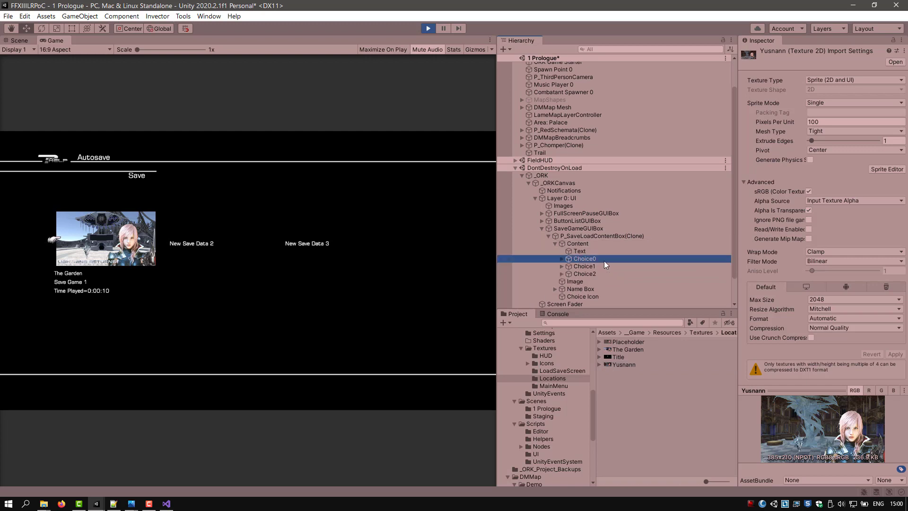
pyautogui.click(590, 266)
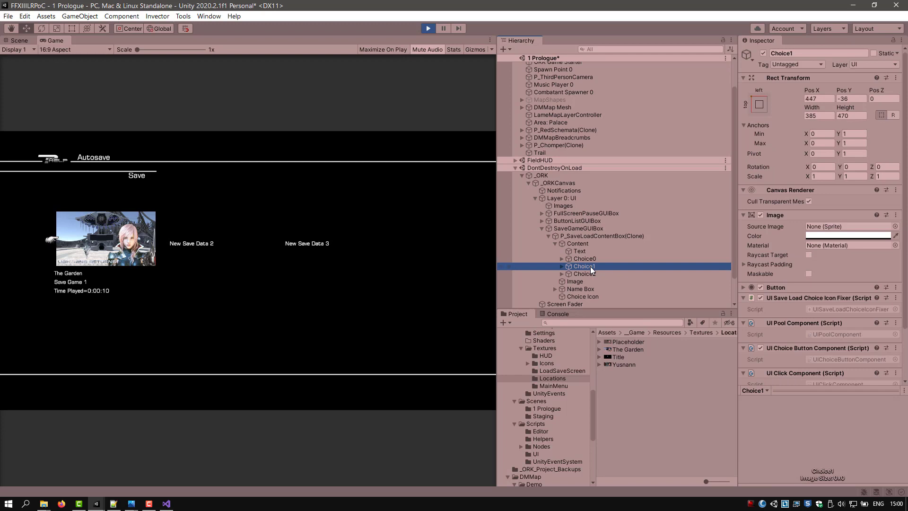
pyautogui.click(580, 274)
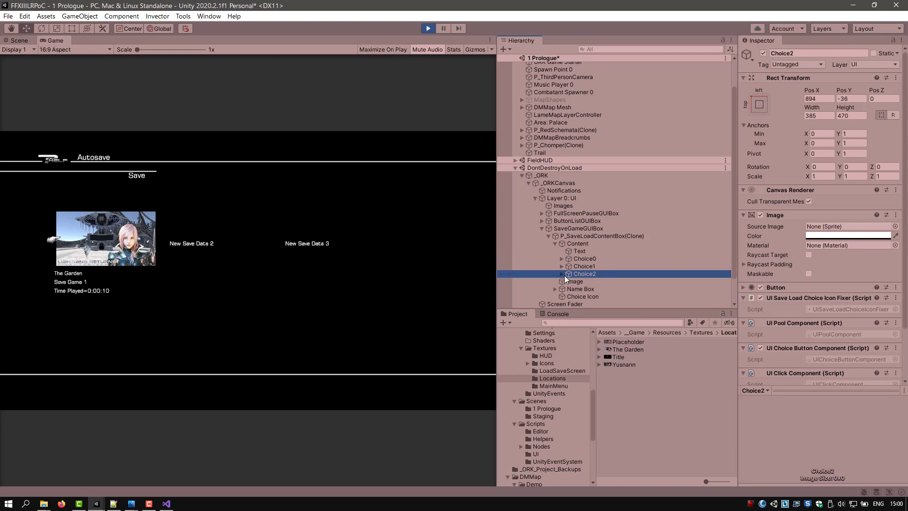
pyautogui.click(562, 274)
pyautogui.click(562, 265)
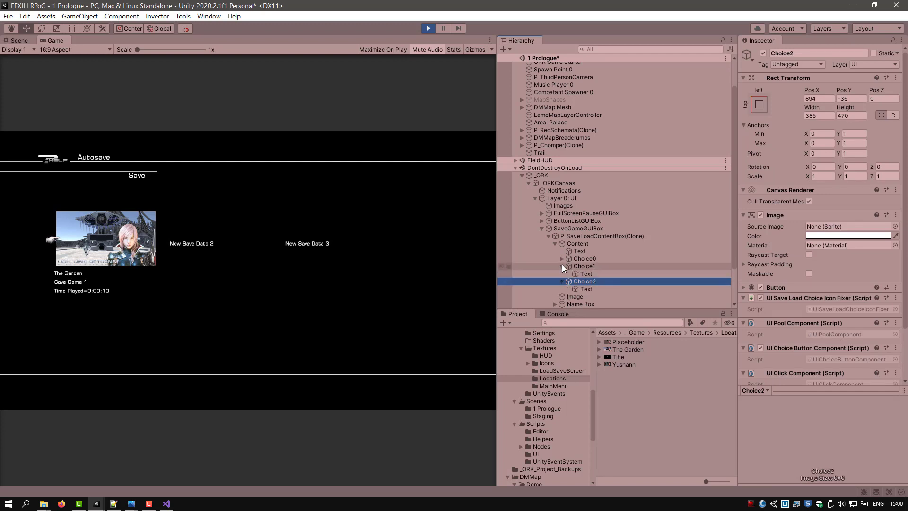
pyautogui.click(562, 259)
pyautogui.click(564, 258)
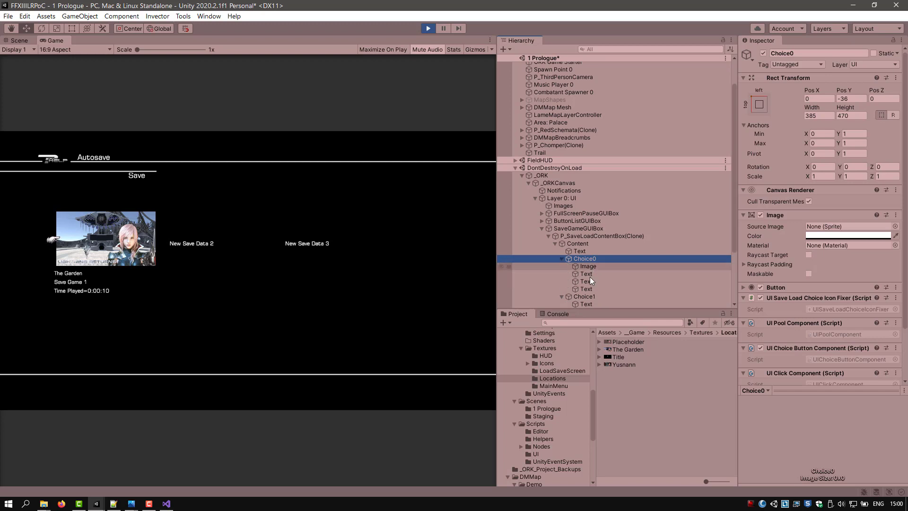
pyautogui.scroll(-3, 613, 293)
pyautogui.click(591, 209)
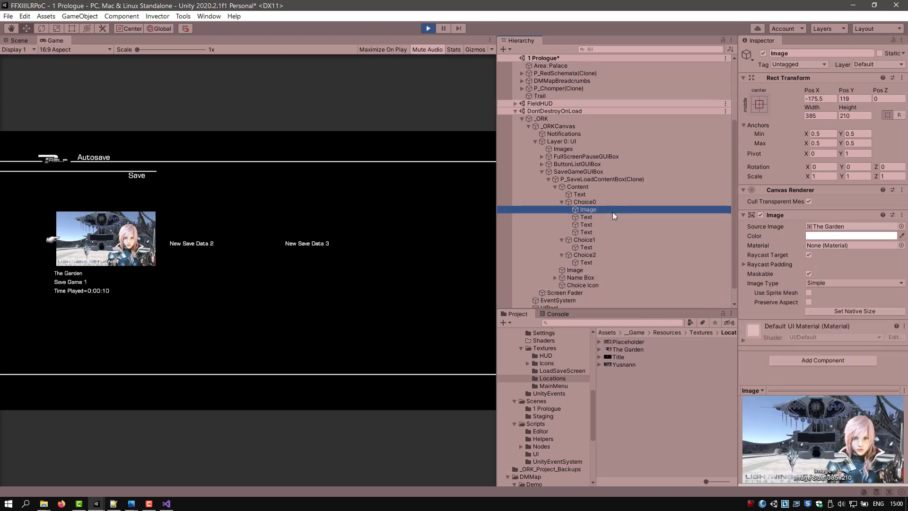
pyautogui.click(591, 240)
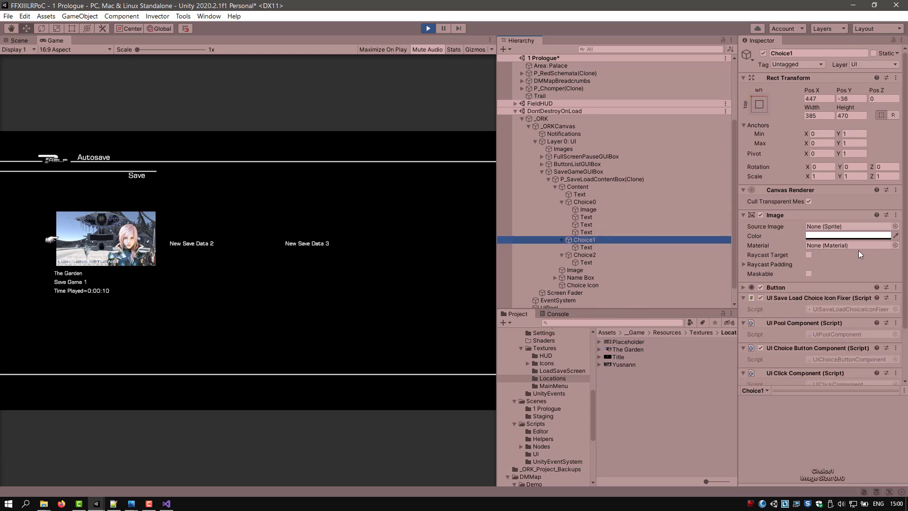
pyautogui.click(429, 29)
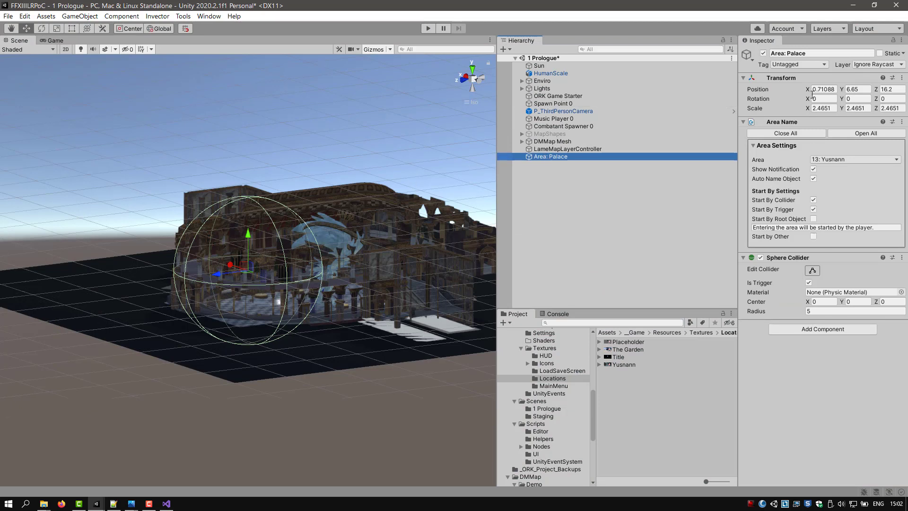
# Step: Set the Palace area object's position to X 0, Y 11, Z 1
pyautogui.click(835, 88)
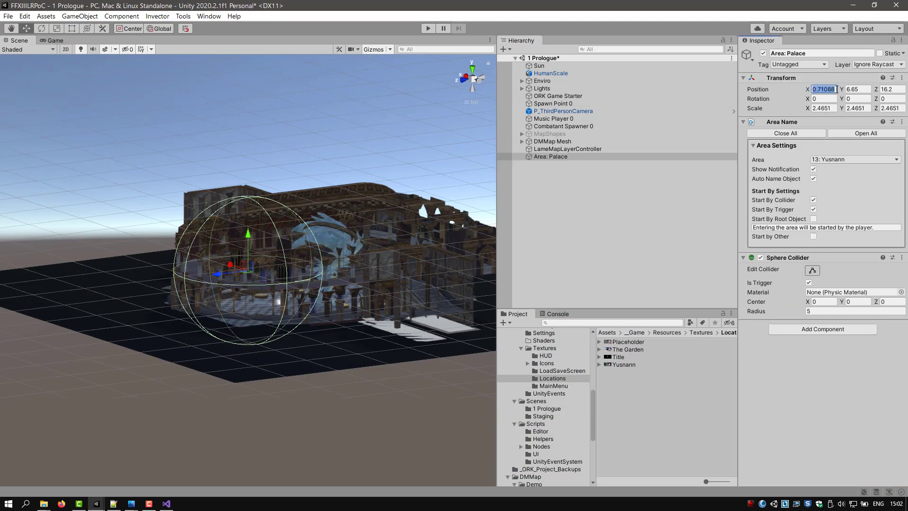
pyautogui.write('0')
pyautogui.click(860, 89)
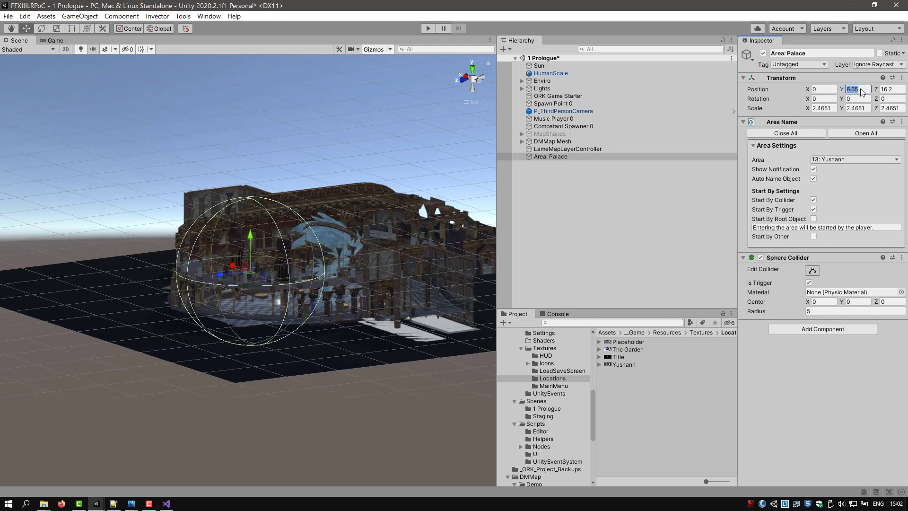
pyautogui.write('11')
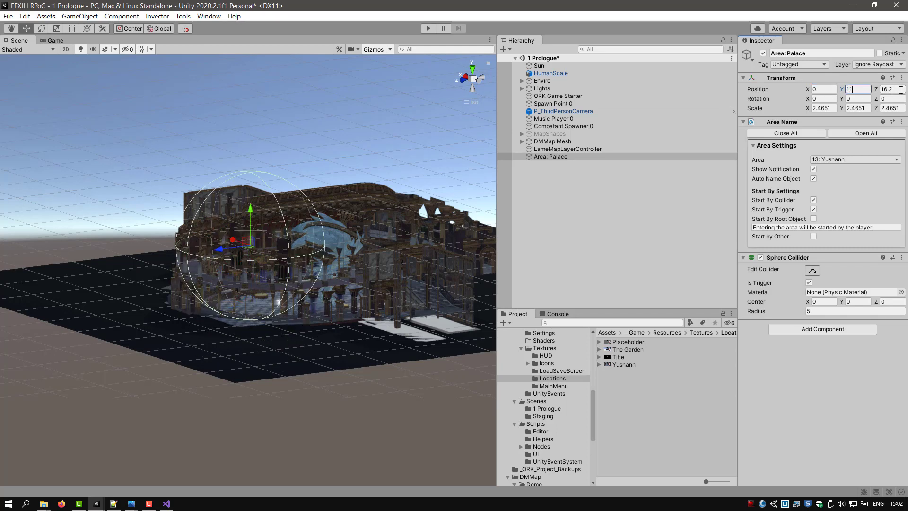
pyautogui.click(885, 89)
pyautogui.write('1')
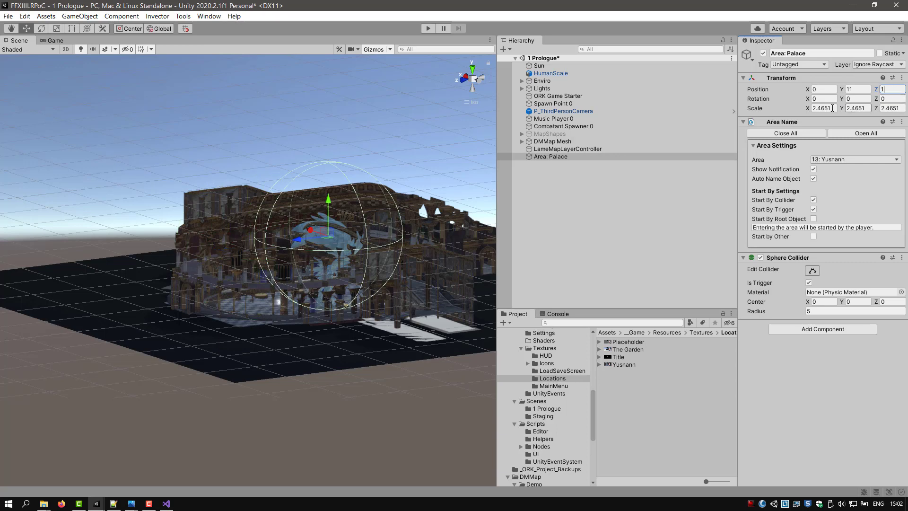
# Step: Set the Palace area object's scale to 6 on all three axes and save the scene
pyautogui.click(831, 109)
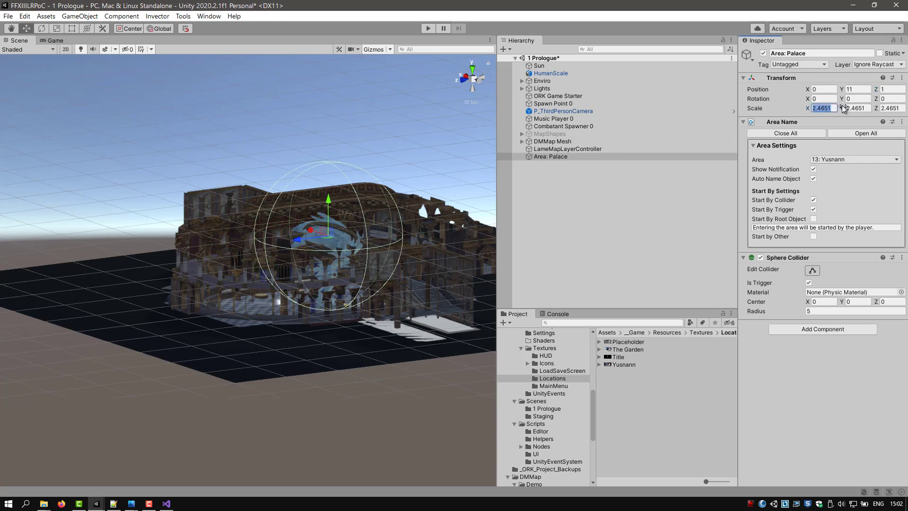
pyautogui.write('6')
pyautogui.click(867, 108)
pyautogui.write('6')
pyautogui.press('Tab')
pyautogui.hotkey('ctrl', 's')
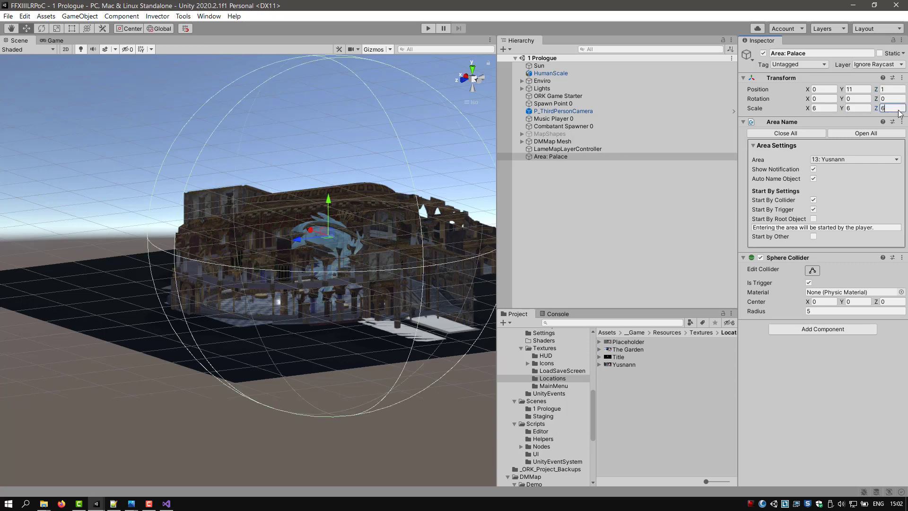
pyautogui.write('6')
# Step: Deselect the area object, play the 1 Prologue scene and open the Save screen from the pause menu
pyautogui.click(585, 195)
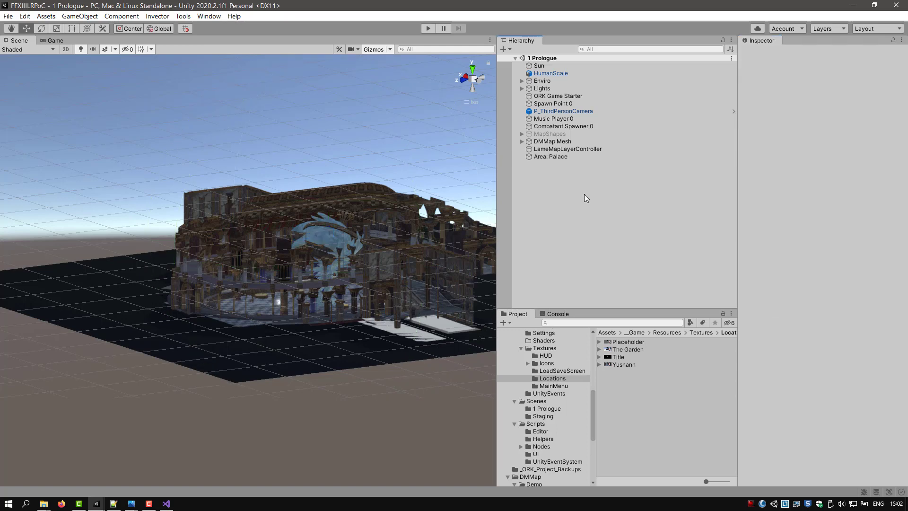
pyautogui.click(427, 29)
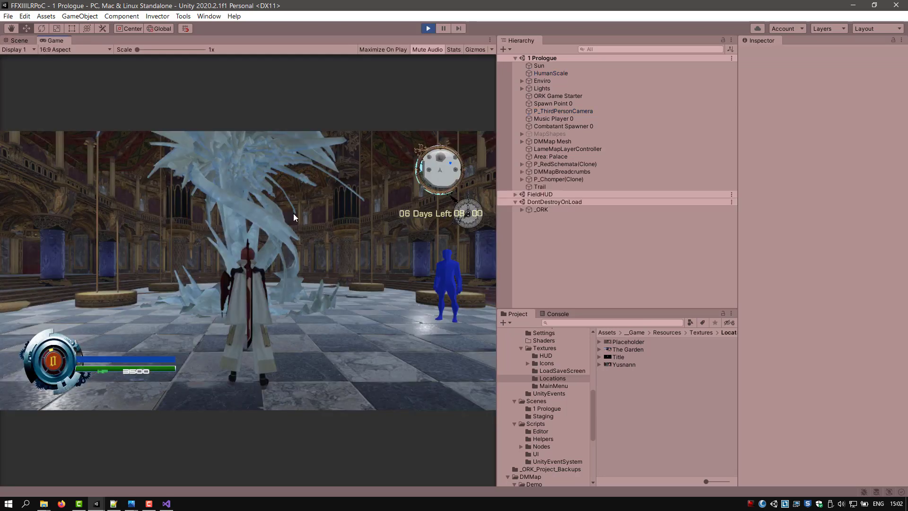
pyautogui.press('Escape')
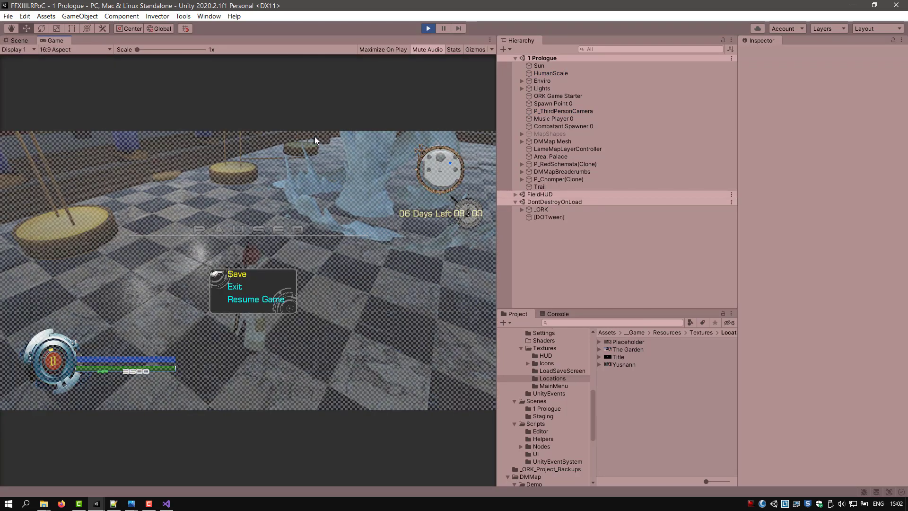
pyautogui.press('Return')
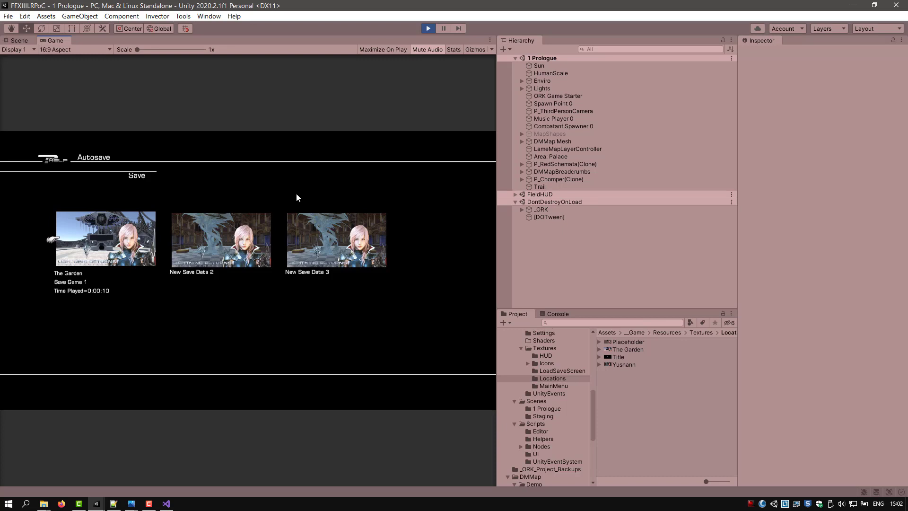
# Step: Cycle the selection cursor repeatedly through the three save slots to check their location images and texts
pyautogui.press('Right')
pyautogui.press('Right')
pyautogui.press('Right')
pyautogui.press('Right')
pyautogui.click(318, 240)
pyautogui.press('Right')
pyautogui.press('Right')
pyautogui.press('Right')
pyautogui.press('Right')
pyautogui.press('Right')
pyautogui.press('Right')
pyautogui.press('Right')
pyautogui.press('Right')
pyautogui.press('Right')
pyautogui.press('Right')
pyautogui.press('Right')
pyautogui.press('Right')
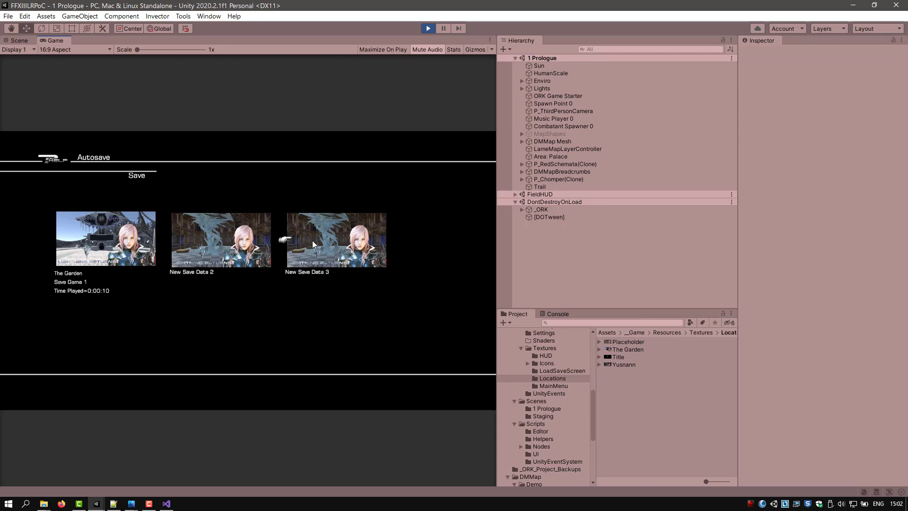
# Step: Back out of the Save screen and pause menu, and stop play mode
pyautogui.press('Escape')
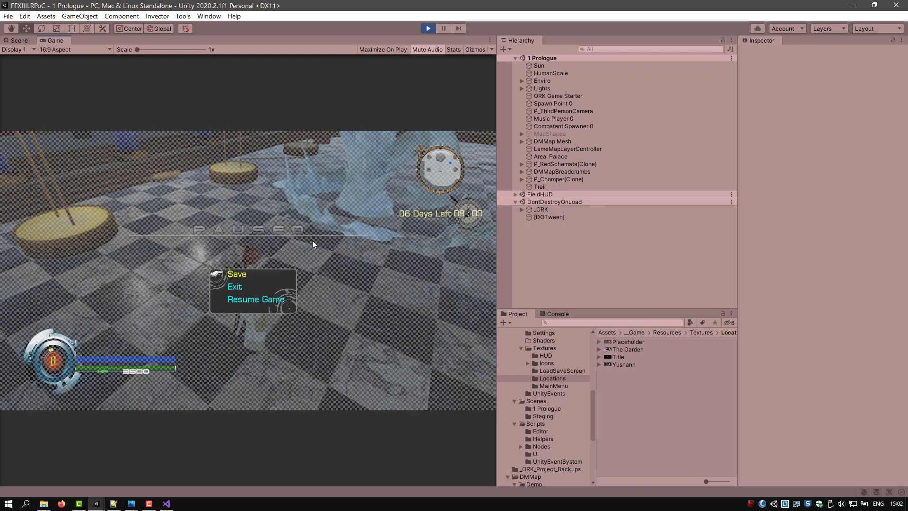
pyautogui.press('Escape')
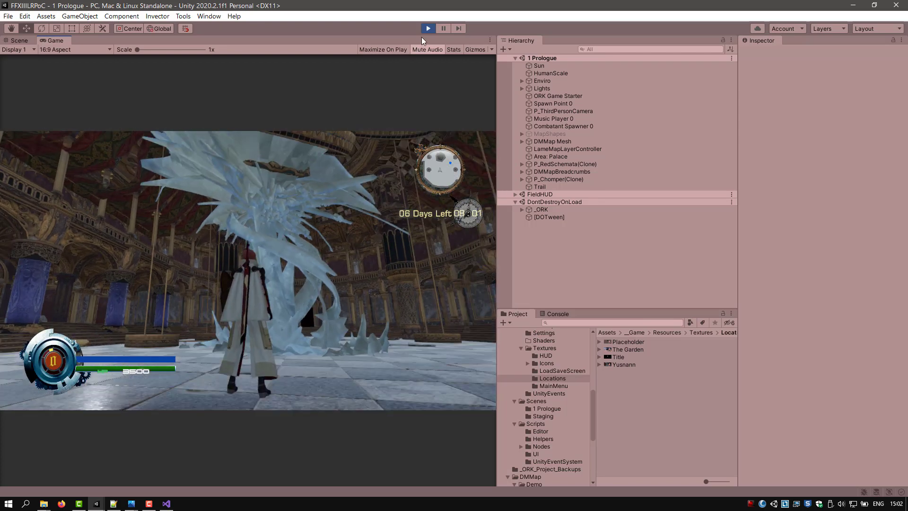
pyautogui.click(426, 29)
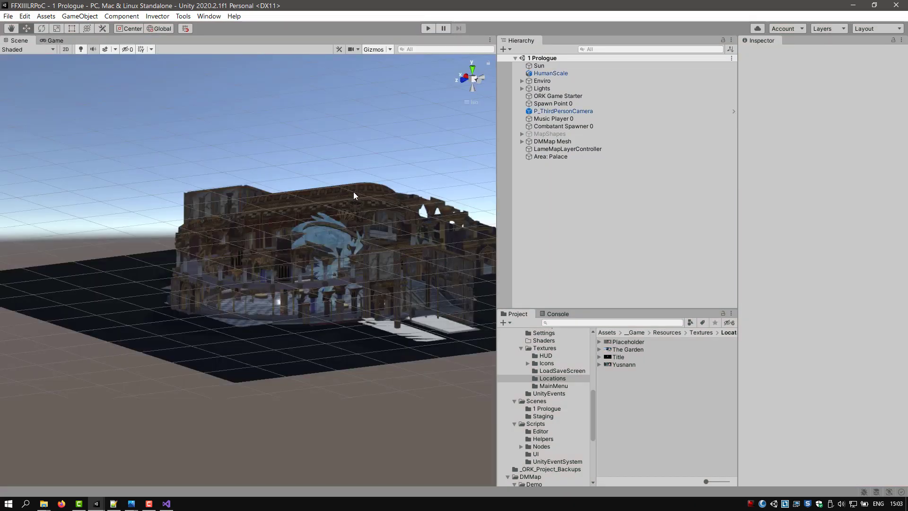
# Step: Enlarge the Project window and show the contents of the Textures folder under Resources
pyautogui.moveTo(627, 308); pyautogui.dragTo(634, 222)
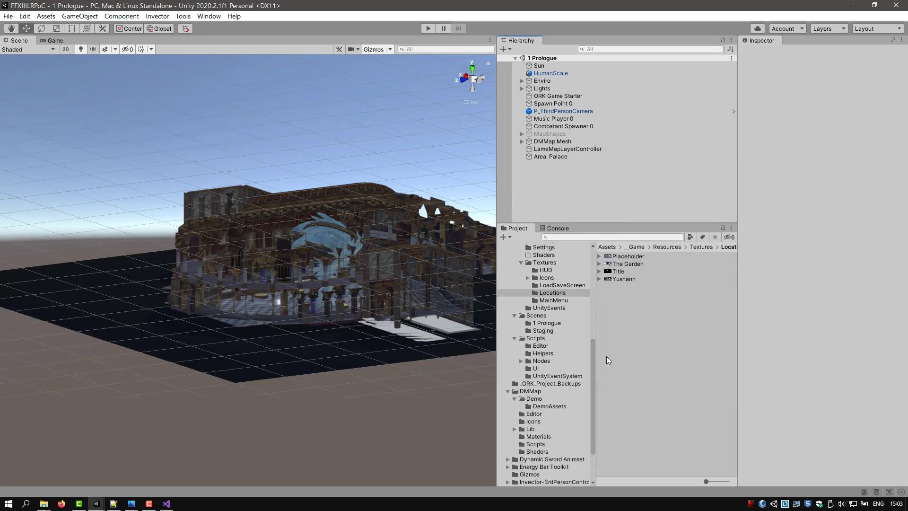
pyautogui.click(546, 262)
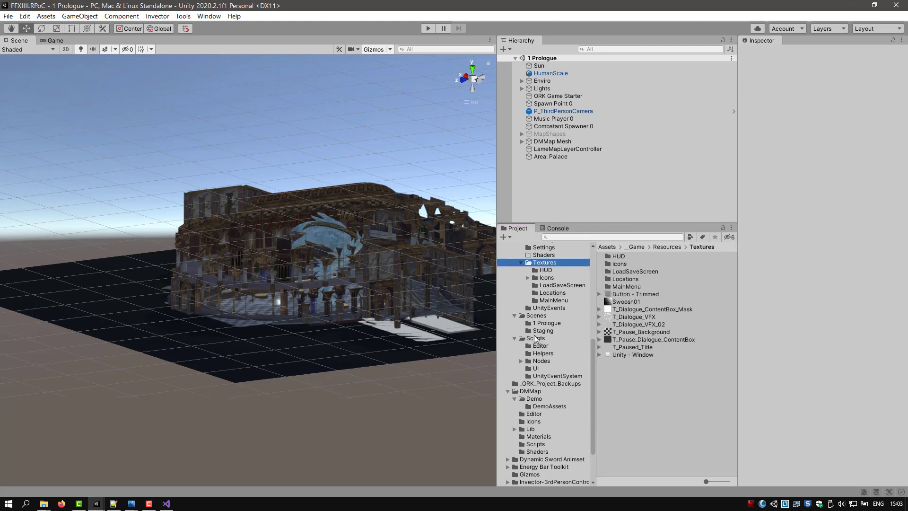